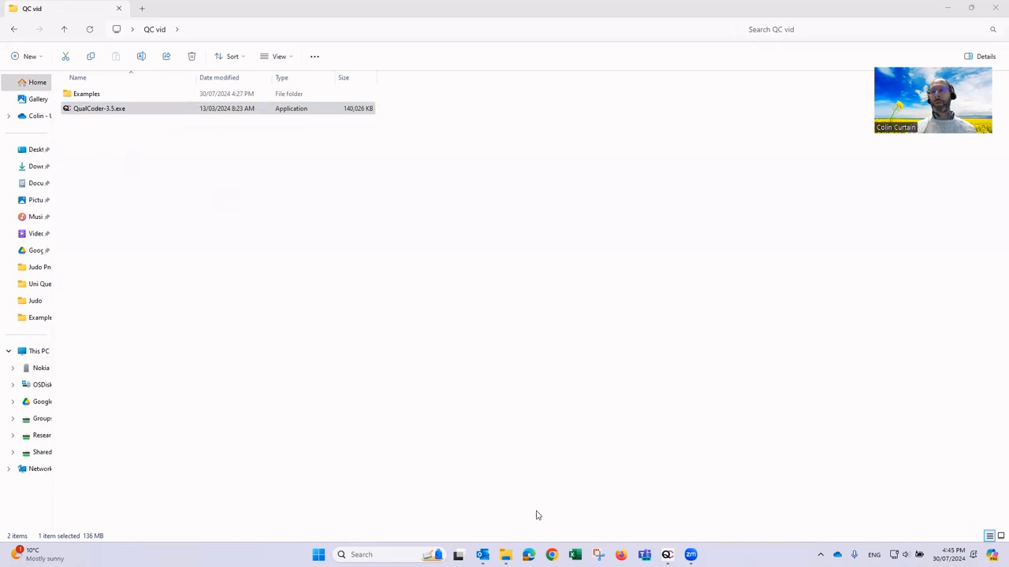
# Switch to QualCoder and look through its Manage, Coding and Reports views before returning to the Action Log
pyautogui.moveTo(667, 555)
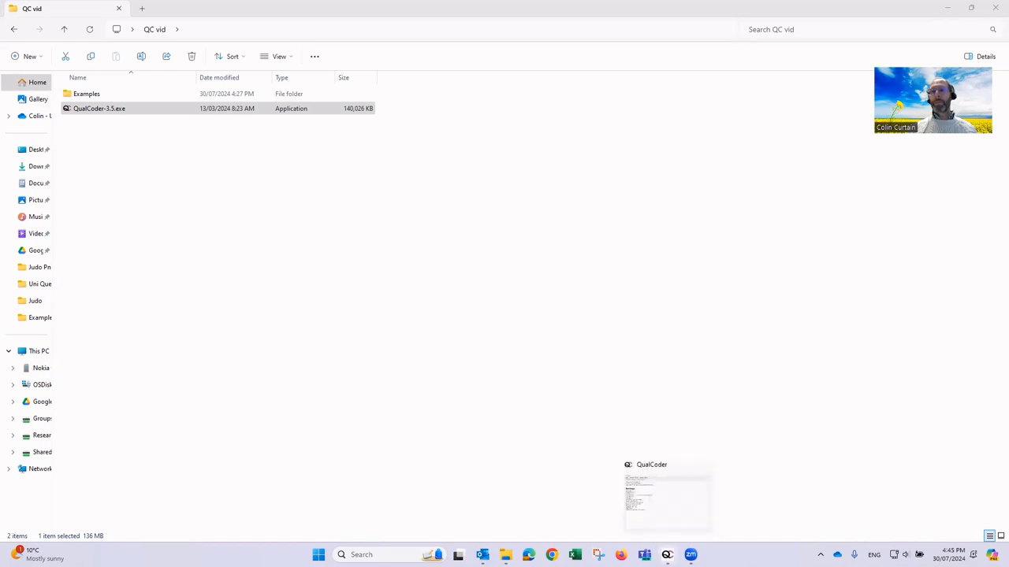
pyautogui.click(667, 554)
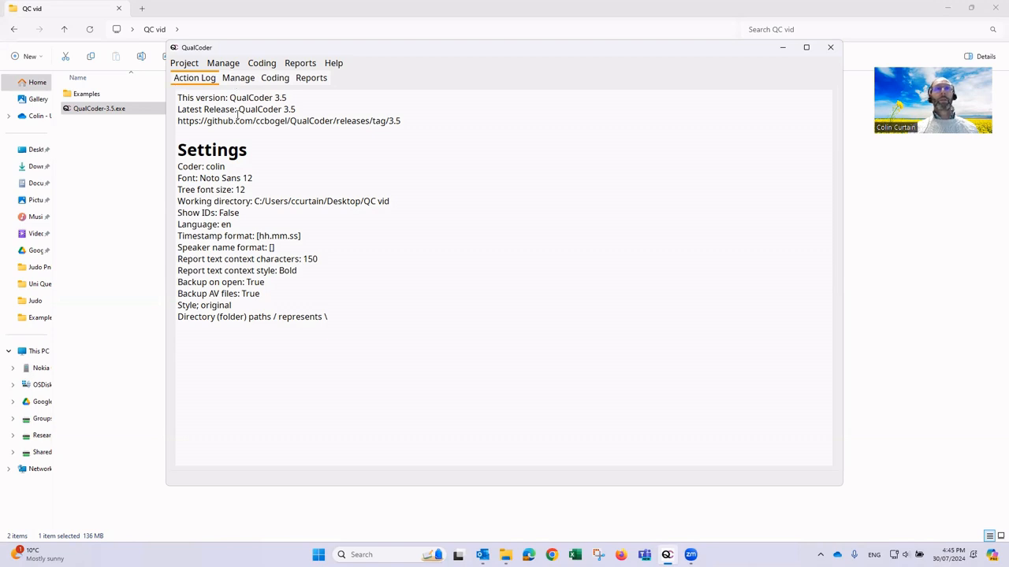
pyautogui.click(246, 82)
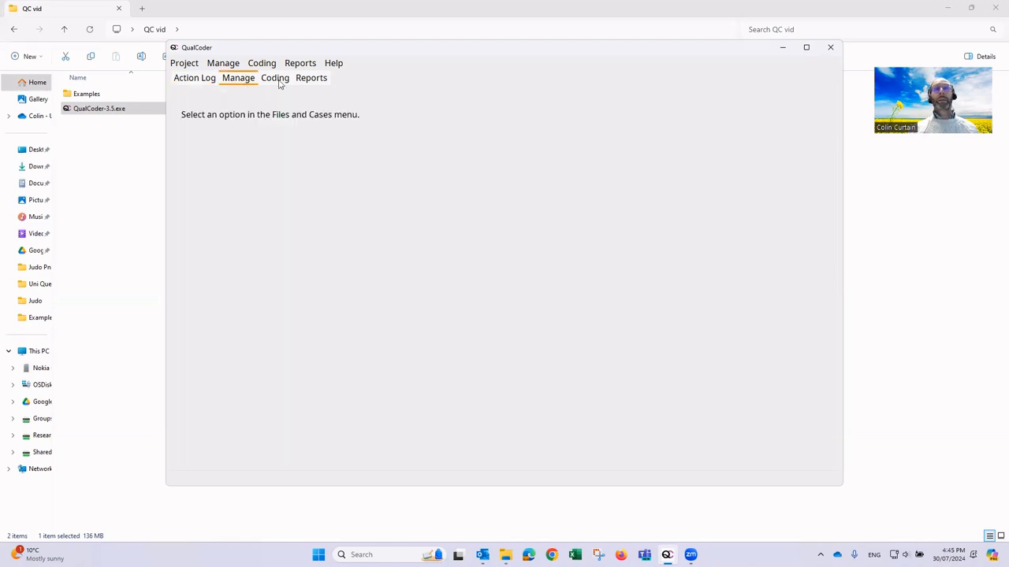
pyautogui.click(280, 85)
pyautogui.click(312, 83)
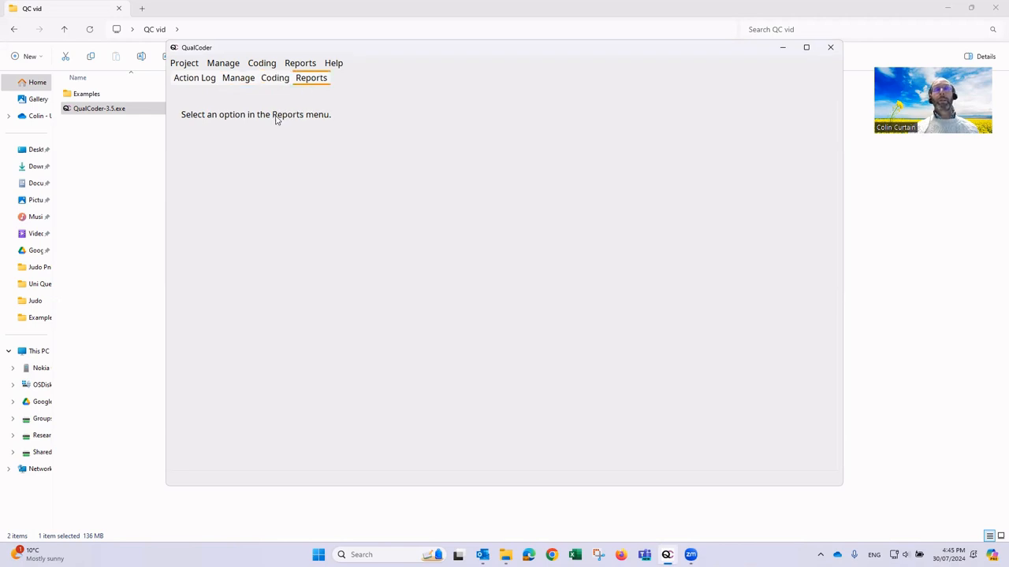
pyautogui.click(189, 81)
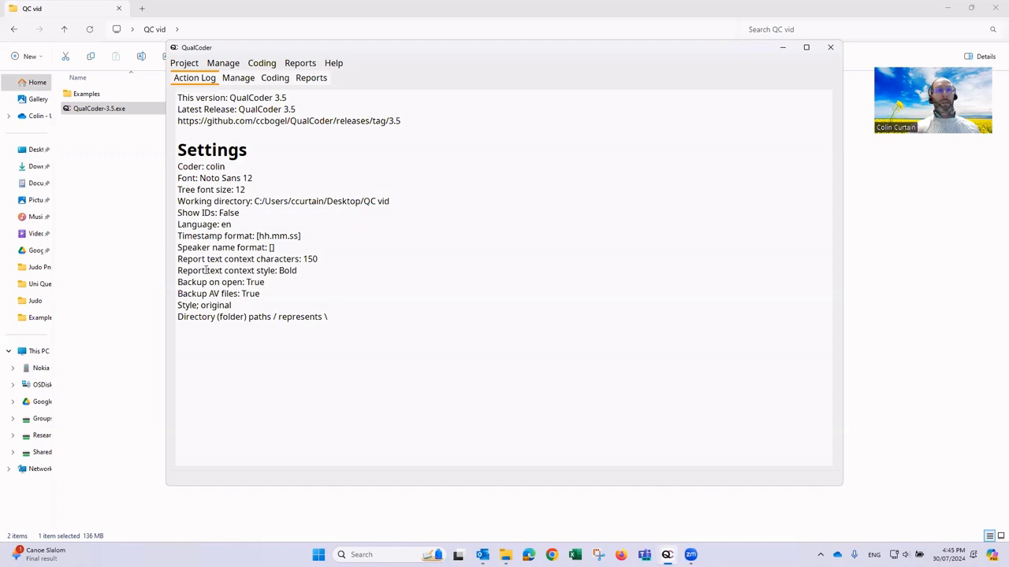
# Open the QualCoder settings, check the list of other coders, and apply a new coder named thecoder
pyautogui.click(183, 63)
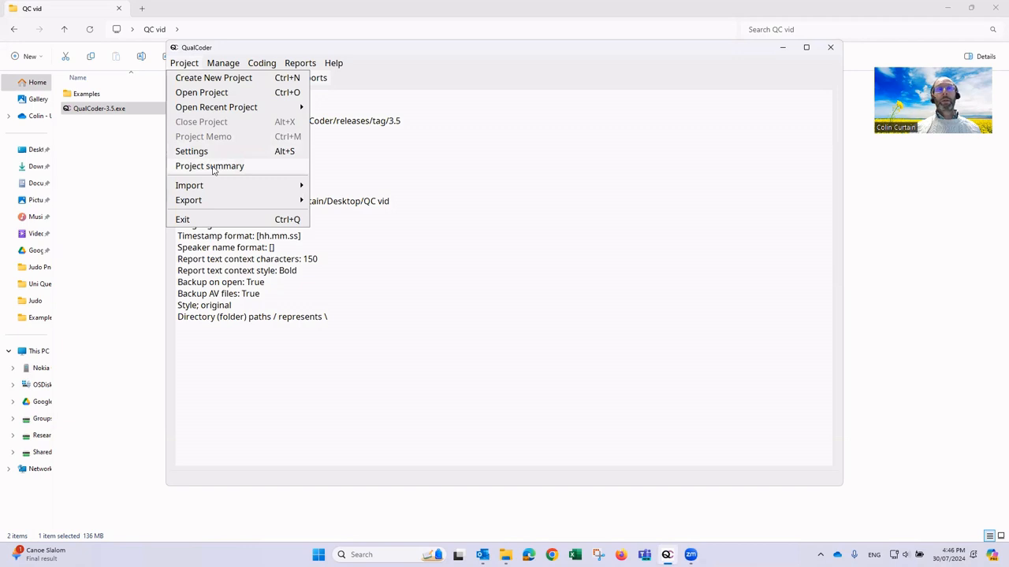
pyautogui.moveTo(215, 183)
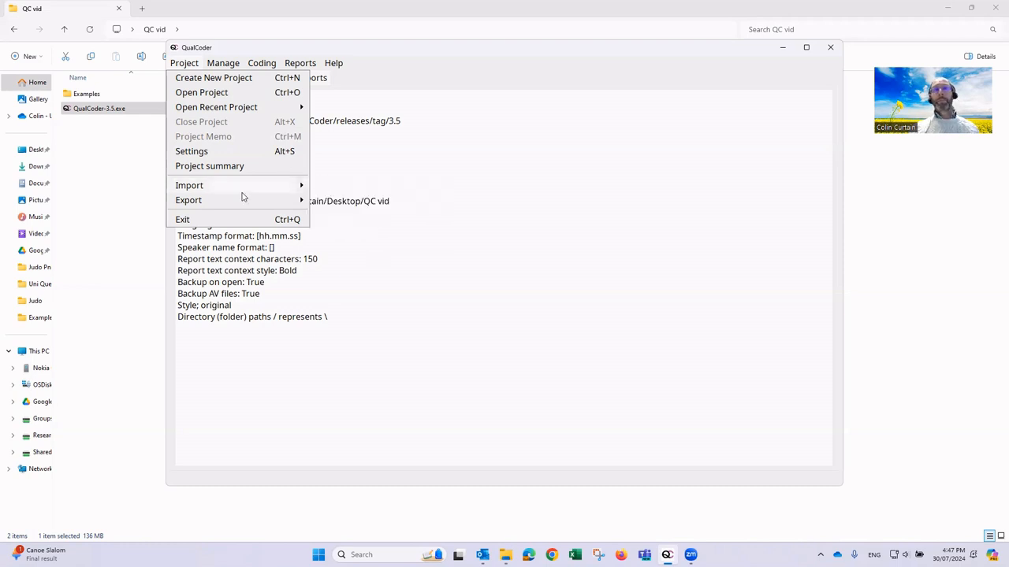
pyautogui.moveTo(247, 191)
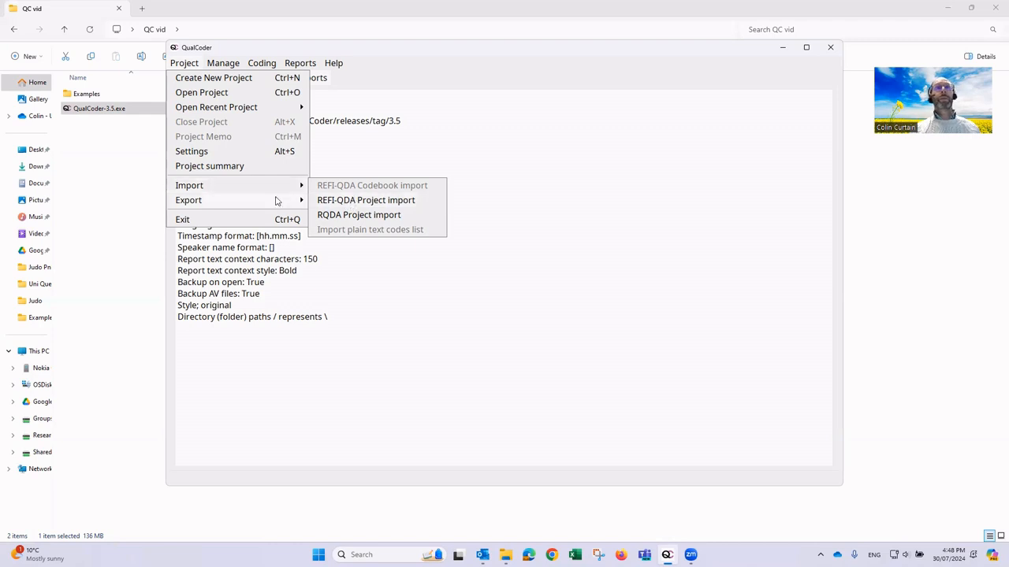
pyautogui.moveTo(276, 203)
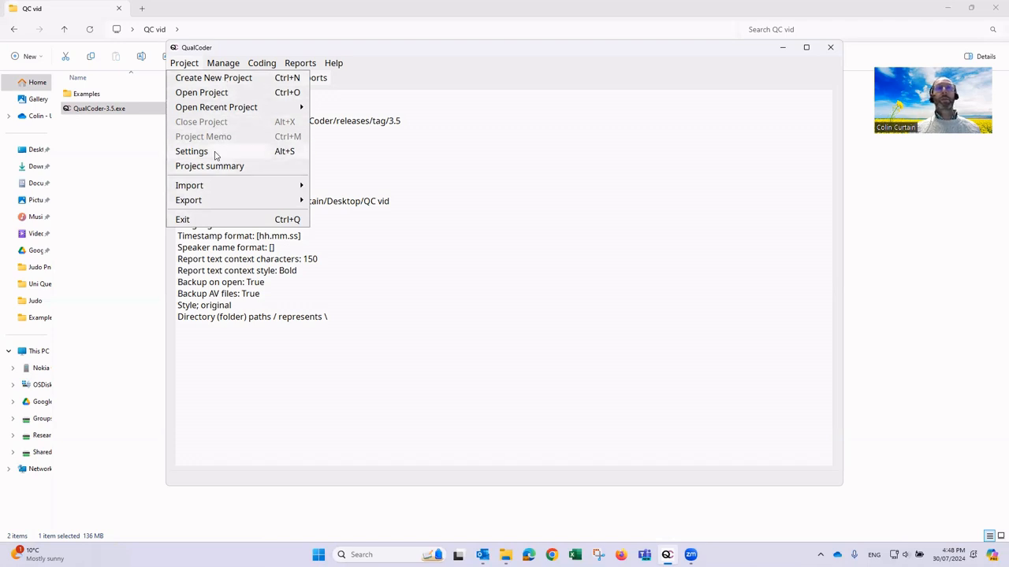
pyautogui.click(191, 151)
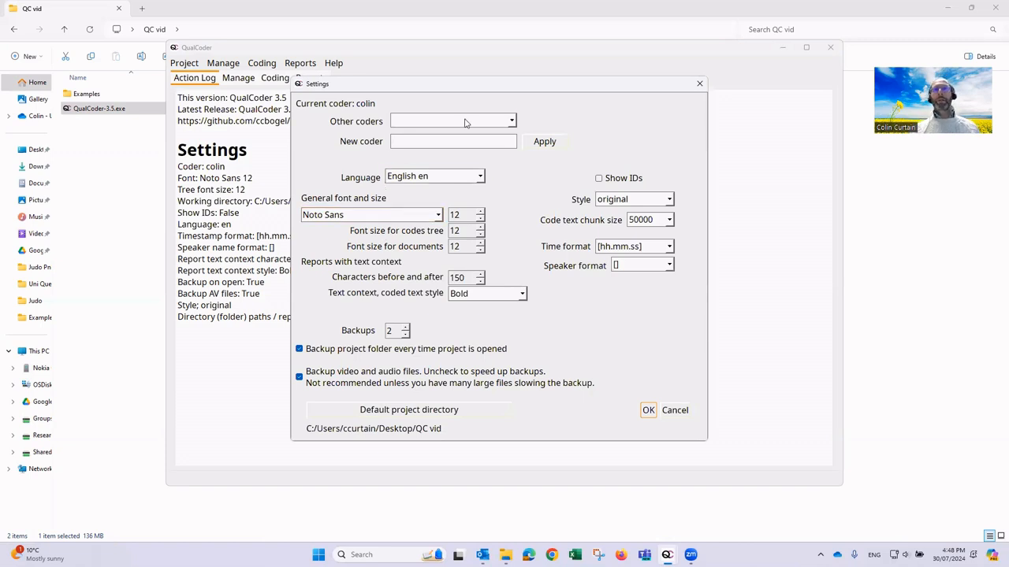
pyautogui.click(512, 121)
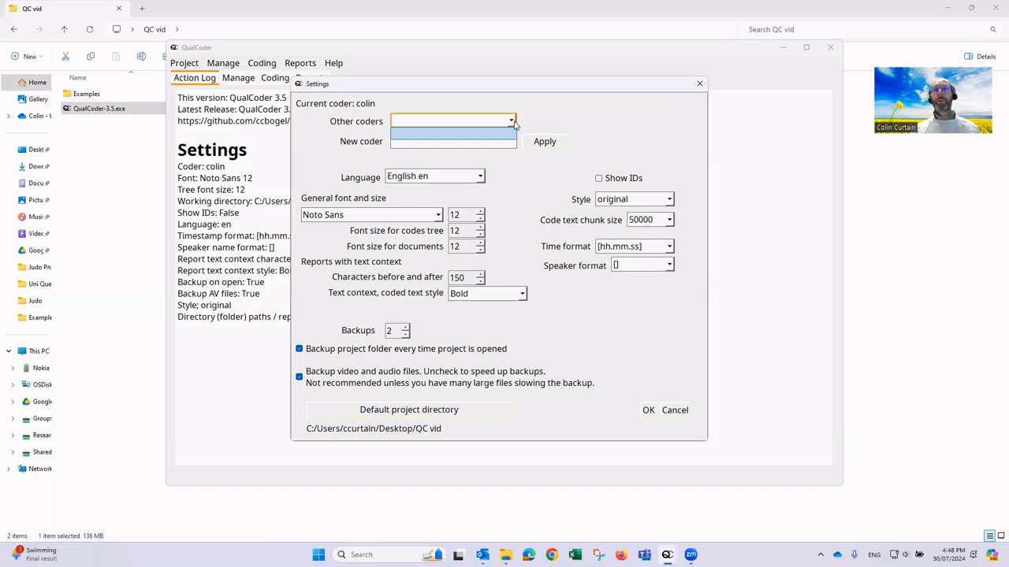
pyautogui.click(514, 125)
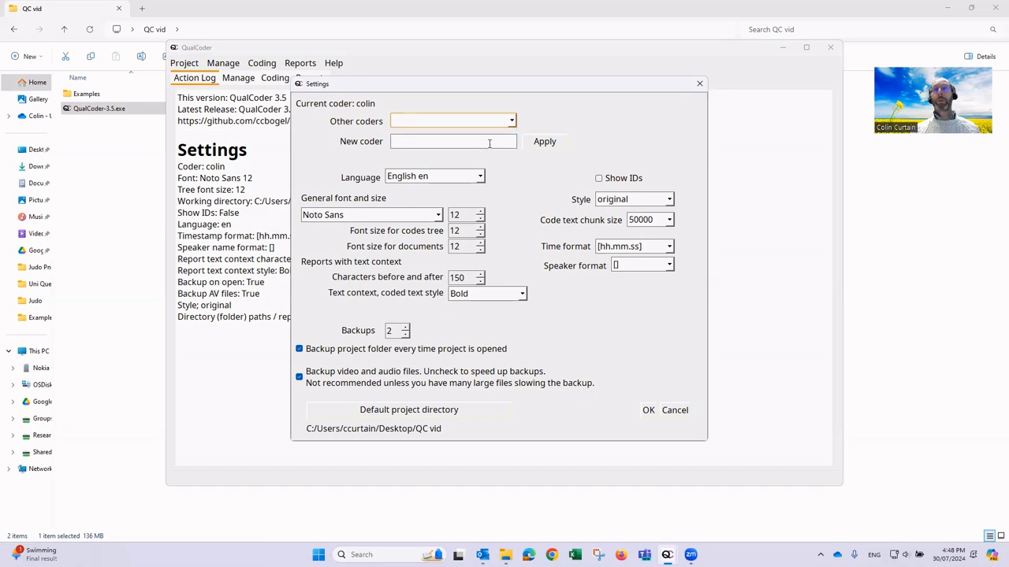
pyautogui.click(488, 143)
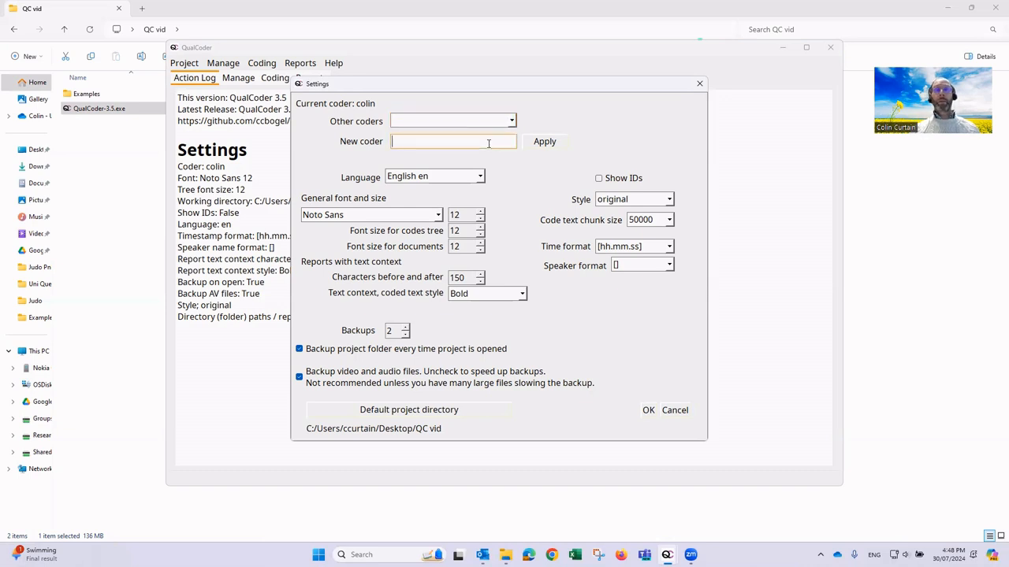
pyautogui.write('thecoder')
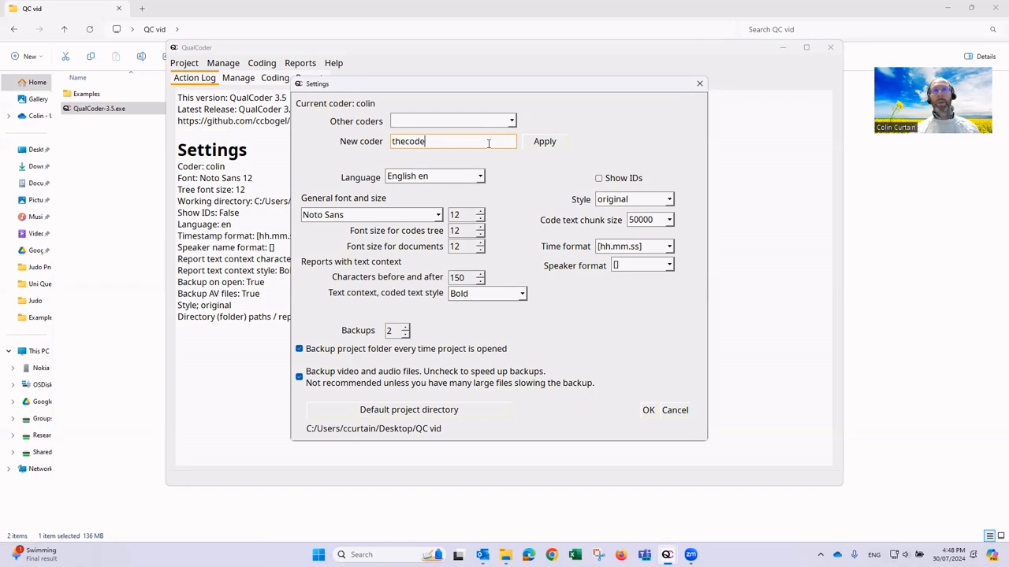
pyautogui.click(553, 145)
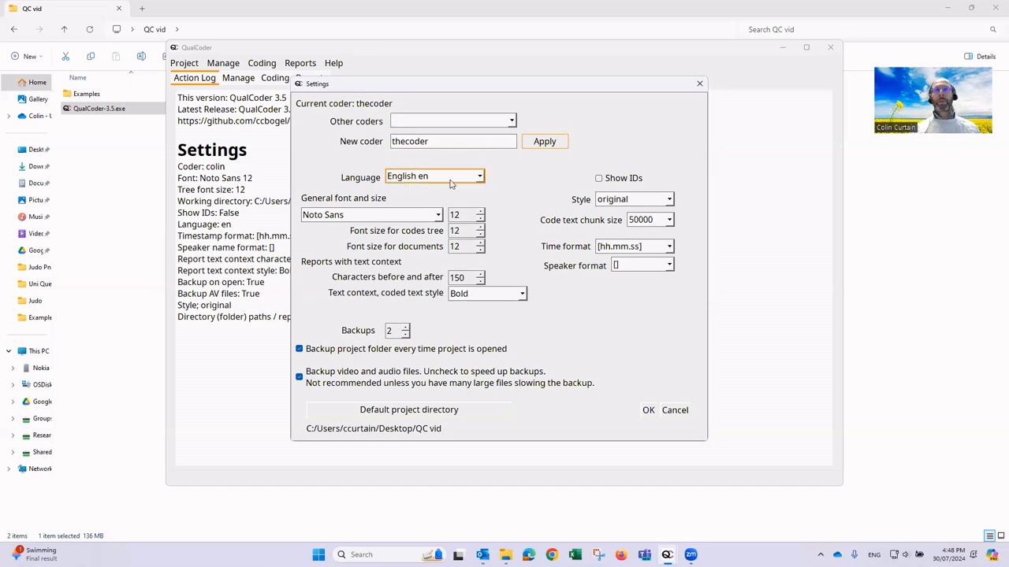
# Review the available interface languages and the coded text styles for reports with text context
pyautogui.click(479, 180)
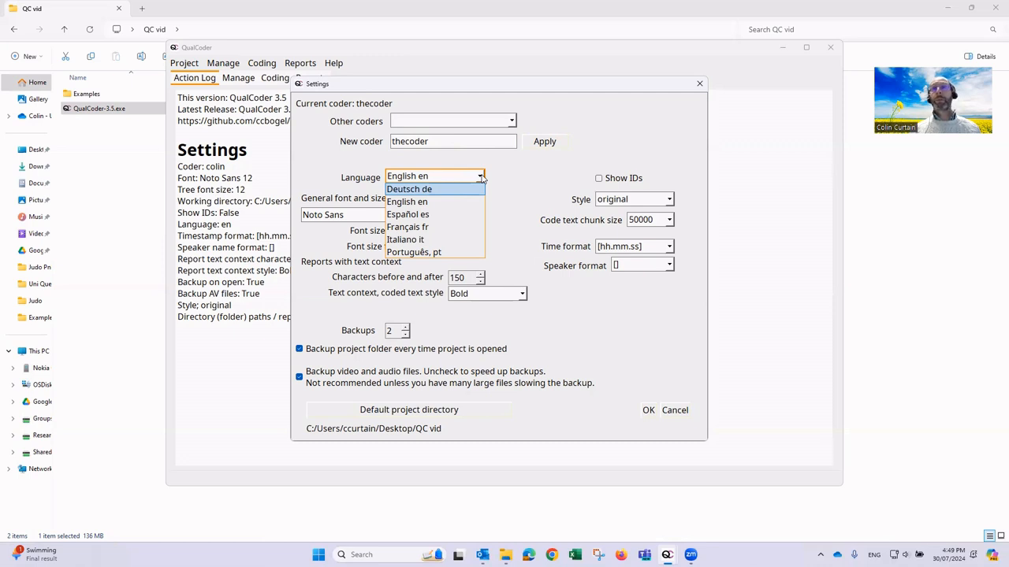
pyautogui.click(481, 178)
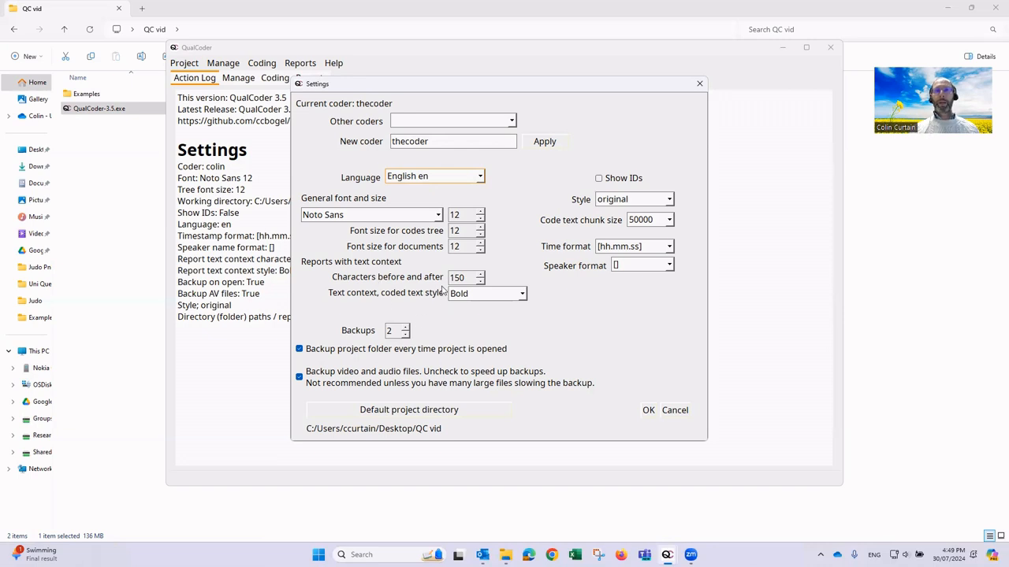
pyautogui.click(522, 294)
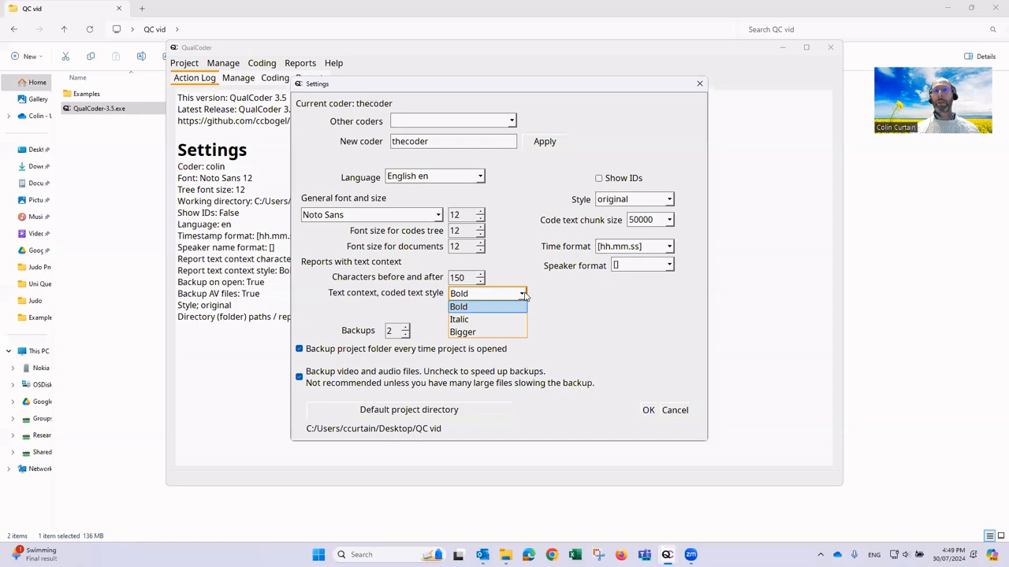
pyautogui.click(524, 295)
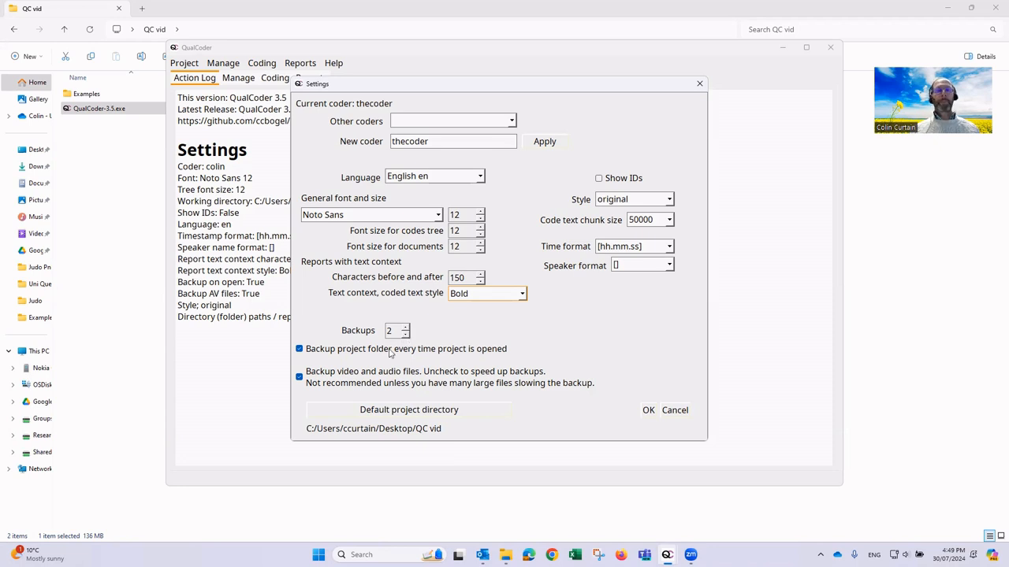
# Try toggling the options for backing up the project folder on opening and for showing IDs
pyautogui.click(299, 349)
pyautogui.click(299, 349)
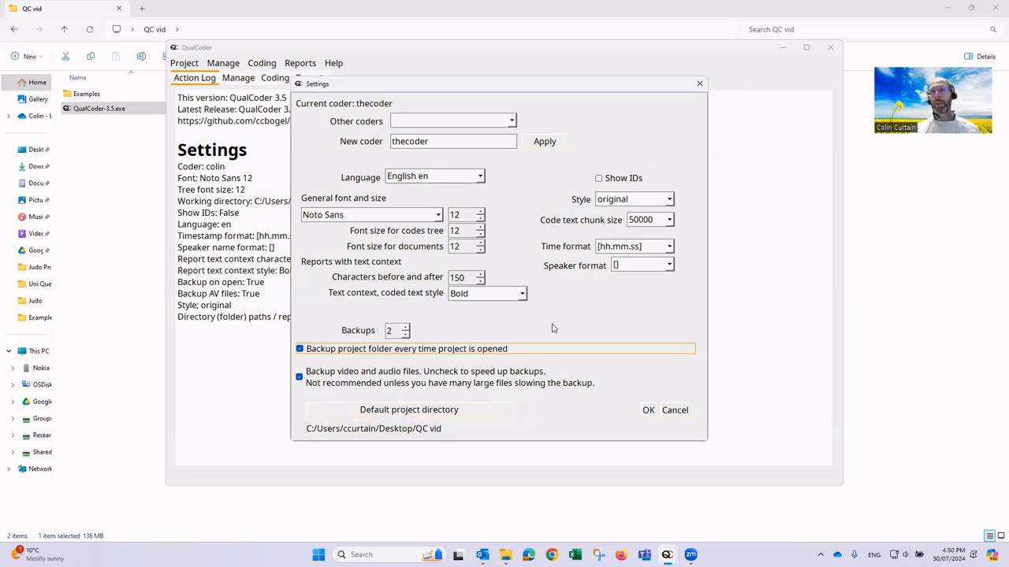
pyautogui.click(599, 178)
pyautogui.click(598, 180)
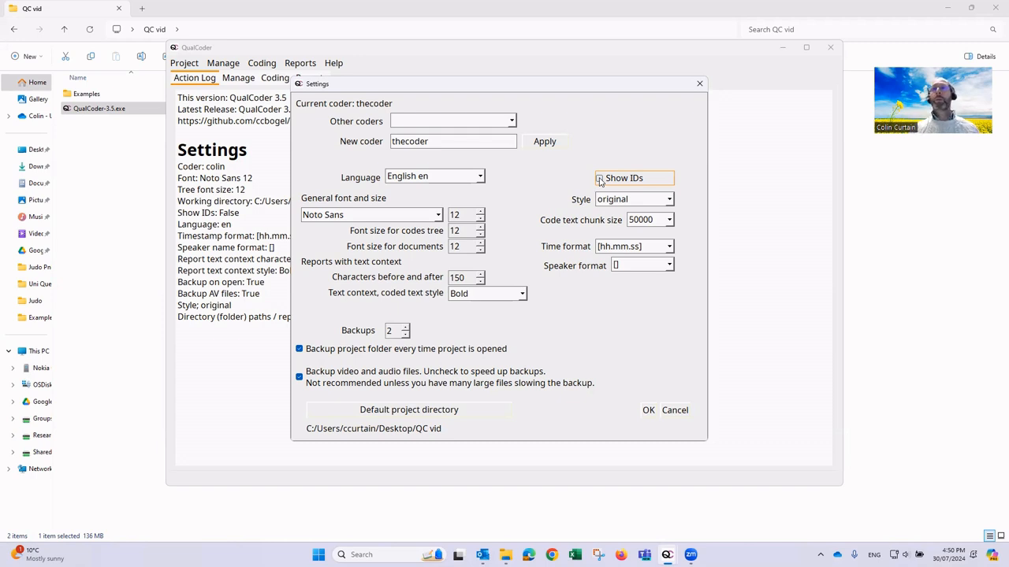
pyautogui.click(600, 180)
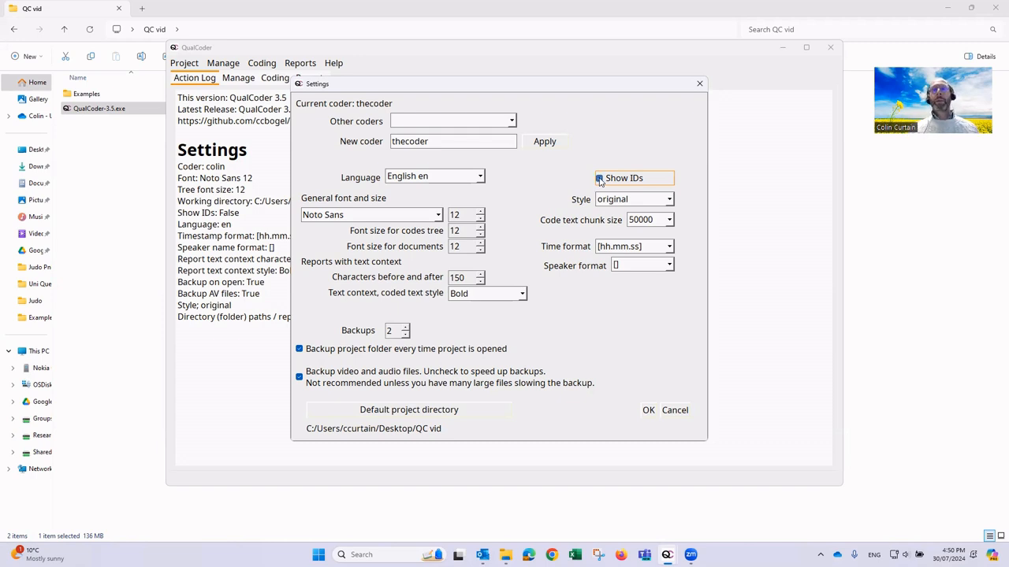
pyautogui.click(600, 179)
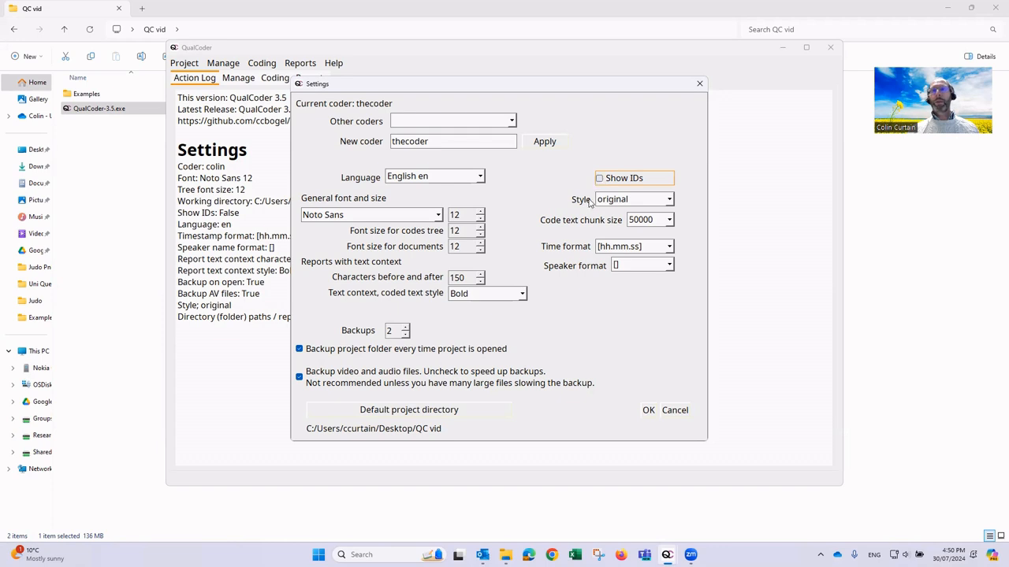
# Review the style, code text chunk size, time format and speaker format choices, keep the original style, and save the settings
pyautogui.click(654, 199)
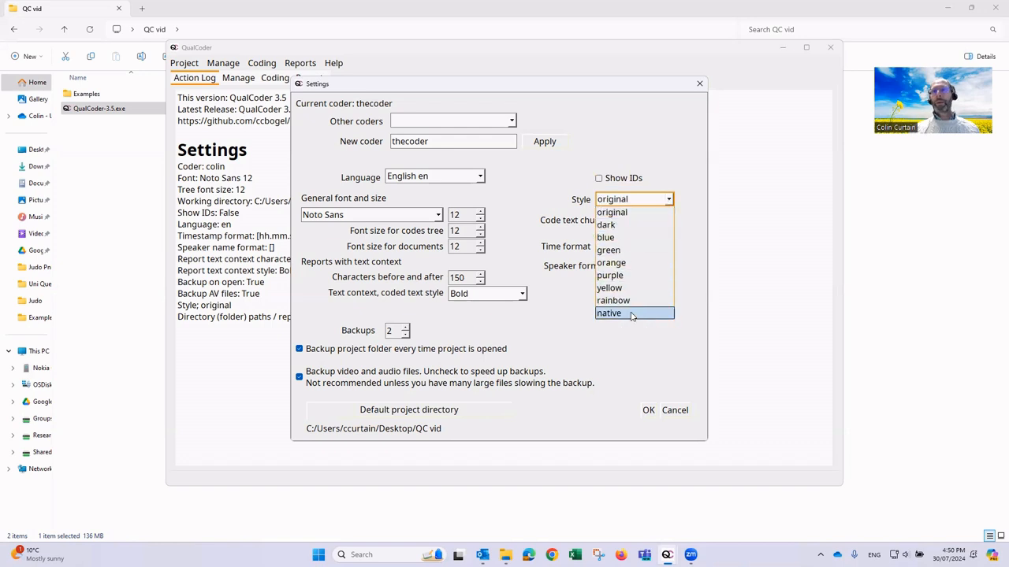
pyautogui.click(617, 213)
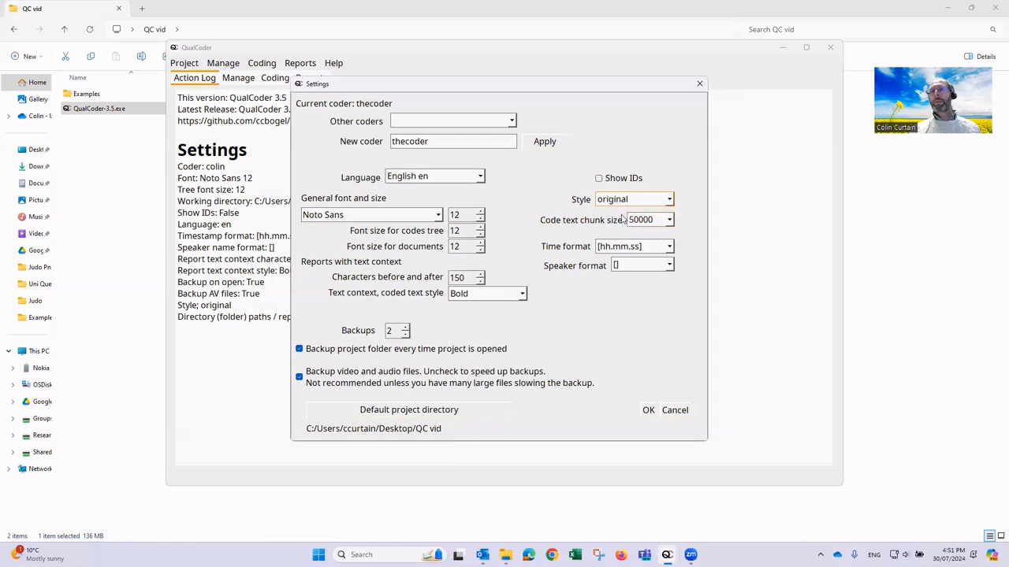
pyautogui.click(669, 220)
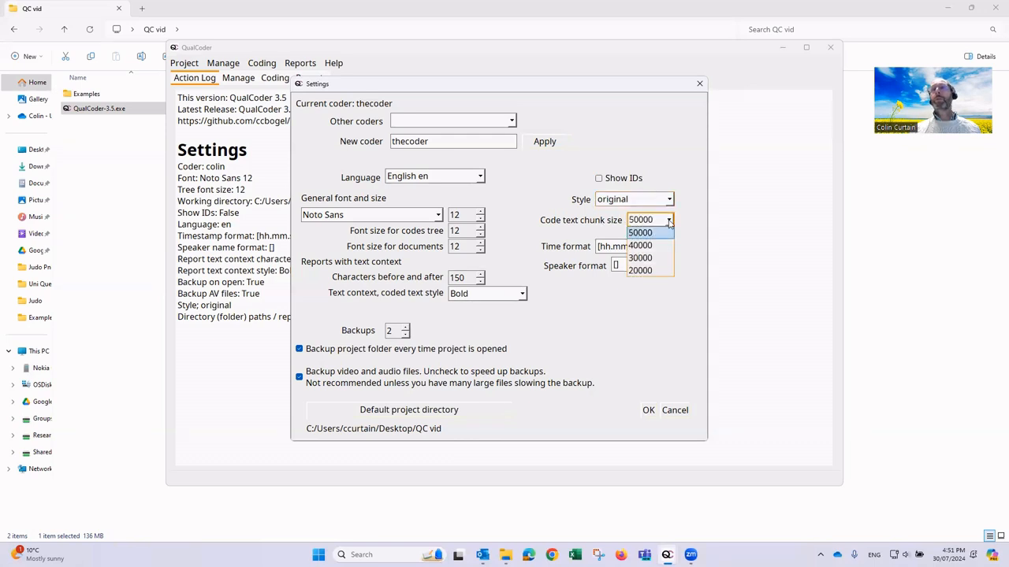
pyautogui.click(669, 222)
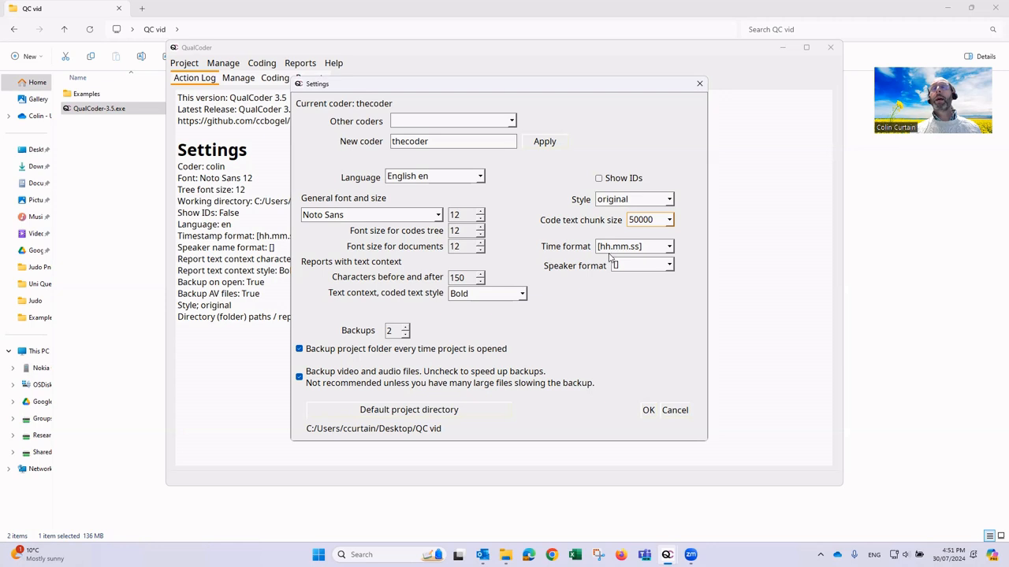
pyautogui.click(668, 246)
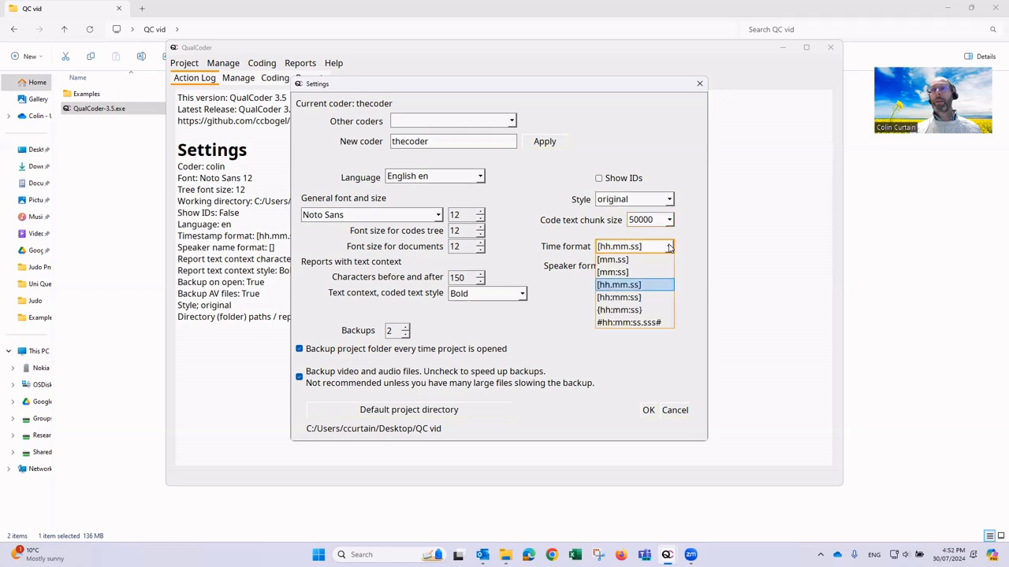
pyautogui.click(670, 248)
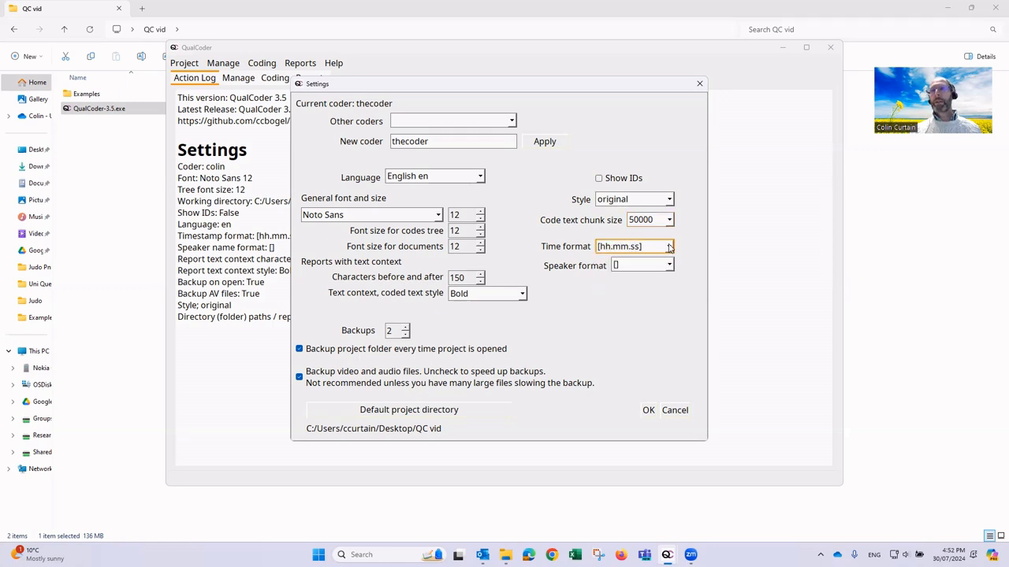
pyautogui.click(669, 266)
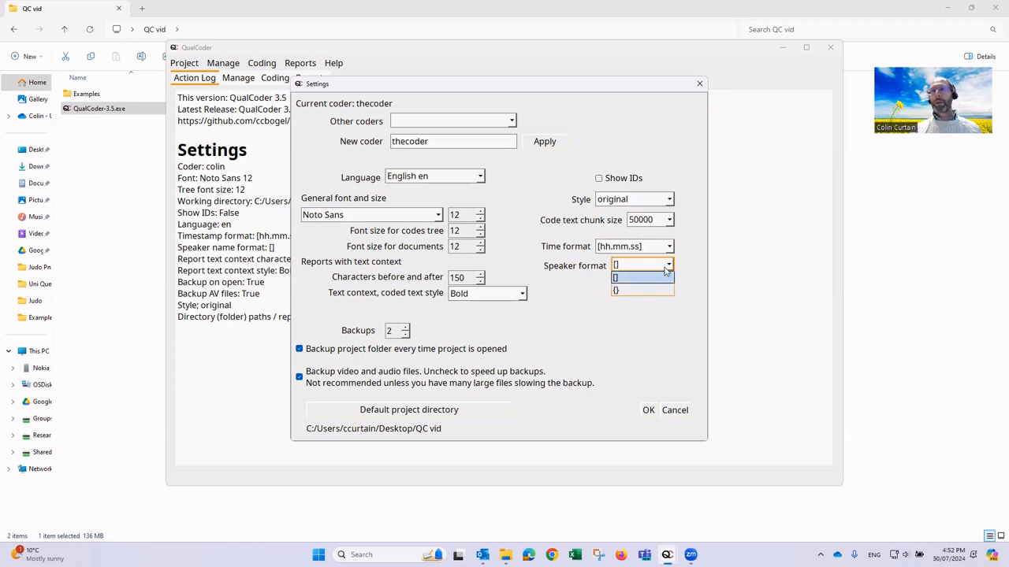
pyautogui.click(668, 266)
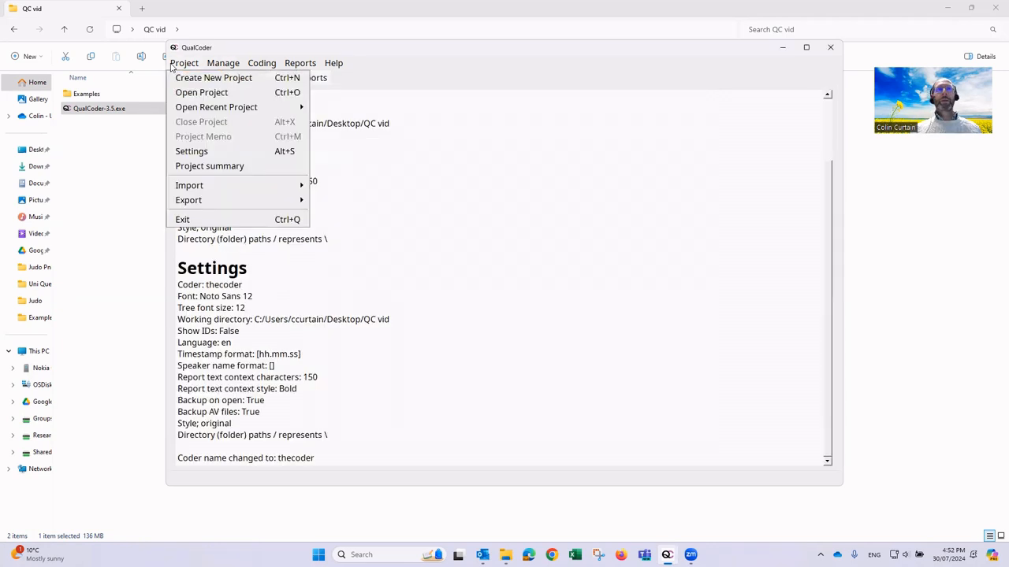
# Create a new project named test in the QC vid folder and open its test.qda folder in File Explorer
pyautogui.click(256, 203)
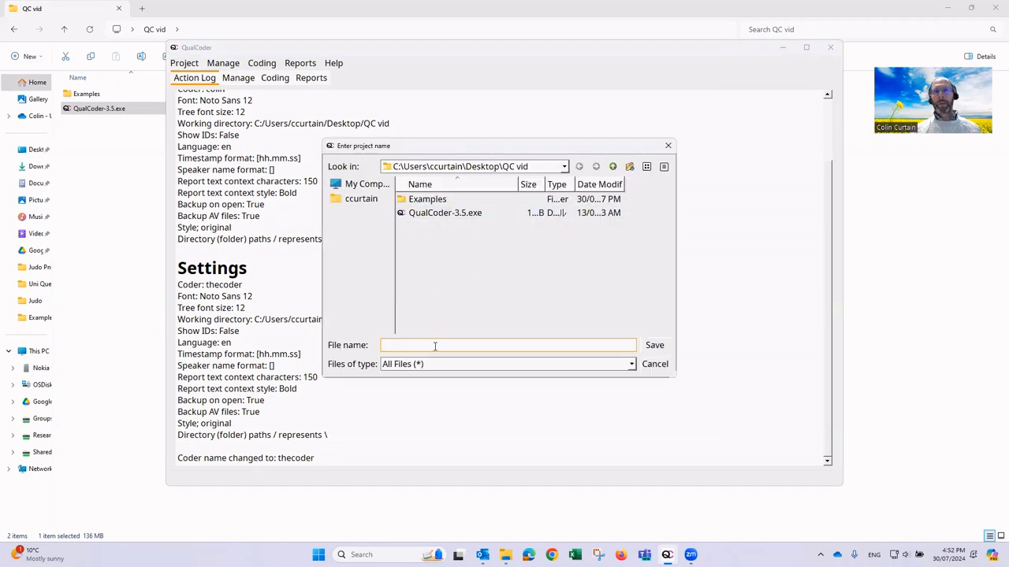
pyautogui.write('test')
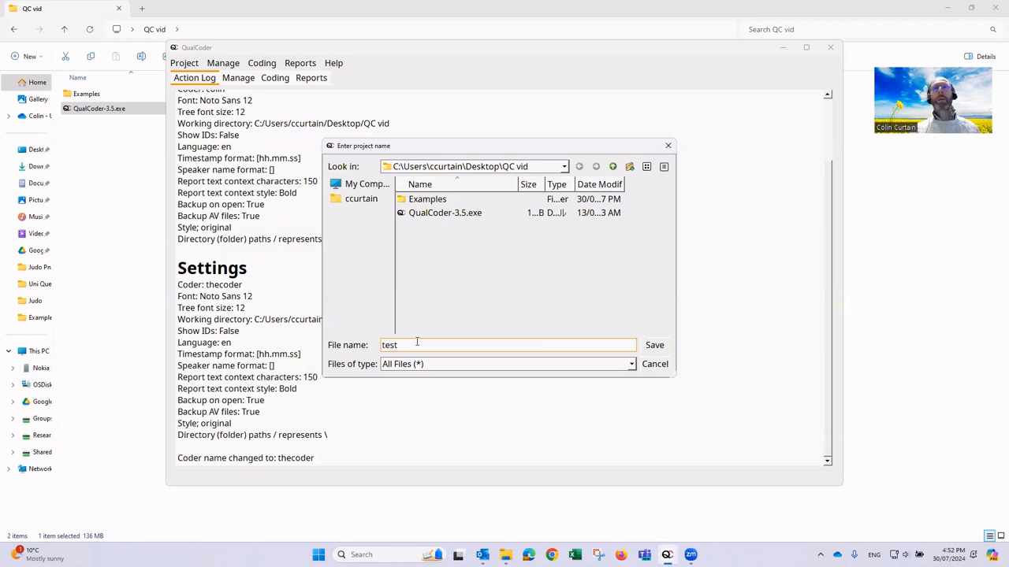
pyautogui.press('Return')
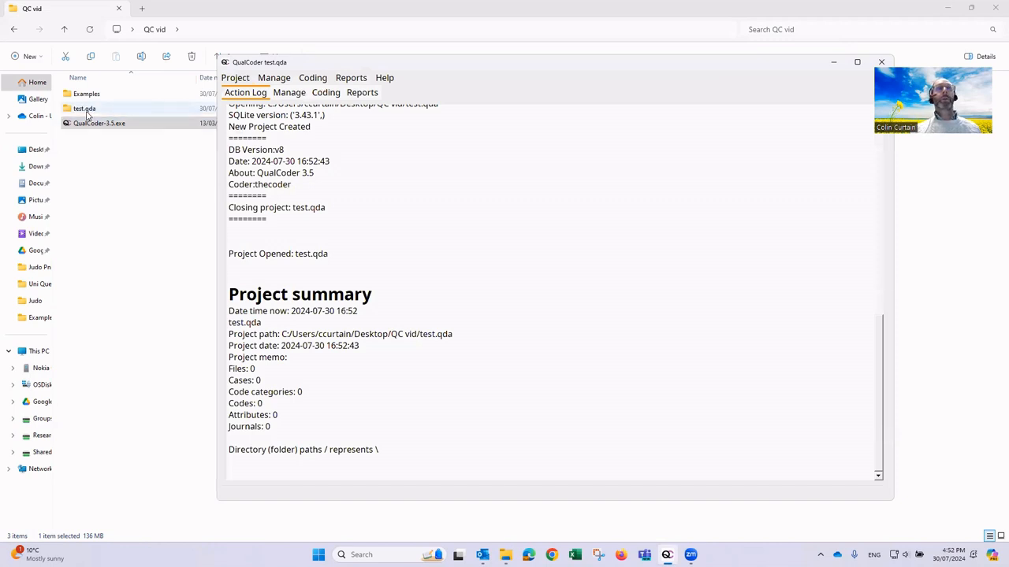
pyautogui.doubleClick(85, 110)
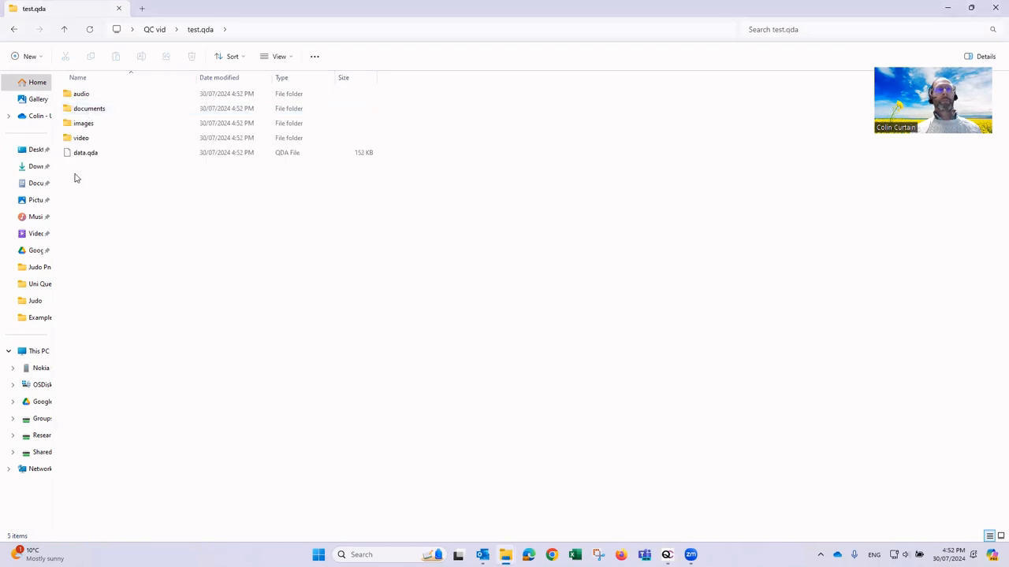
# Examine the data.qda file and the audio, documents, images and video subfolders in the project folder
pyautogui.click(82, 153)
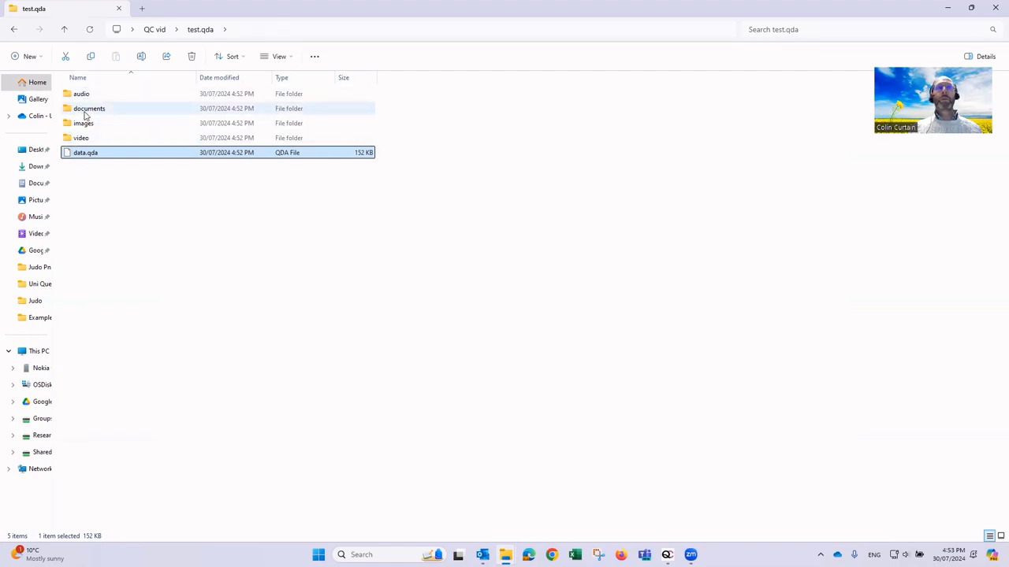
pyautogui.click(78, 151)
pyautogui.click(134, 178)
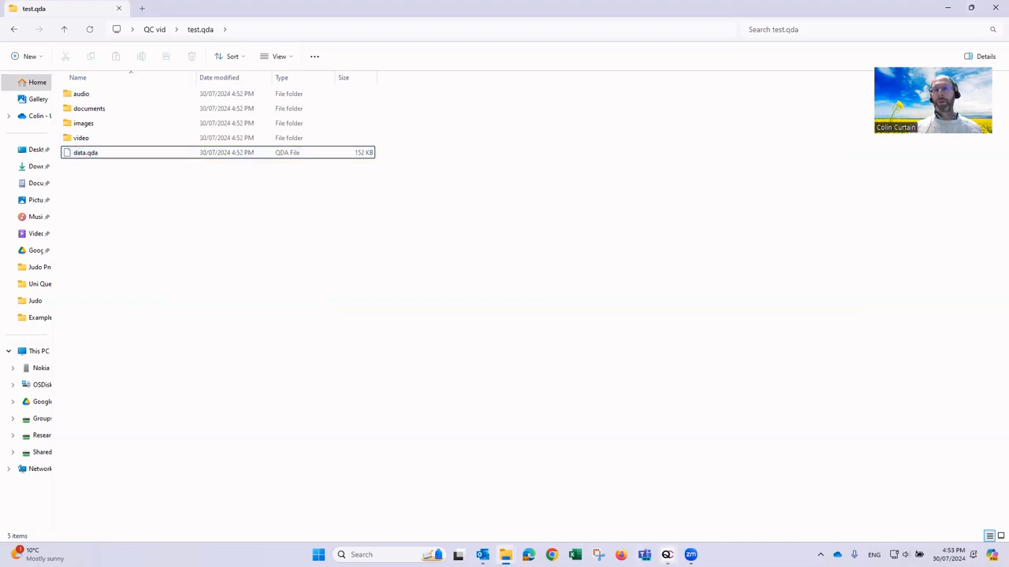
# Switch to the QualCoder window and open file management for the test project
pyautogui.moveTo(667, 555)
pyautogui.click(666, 497)
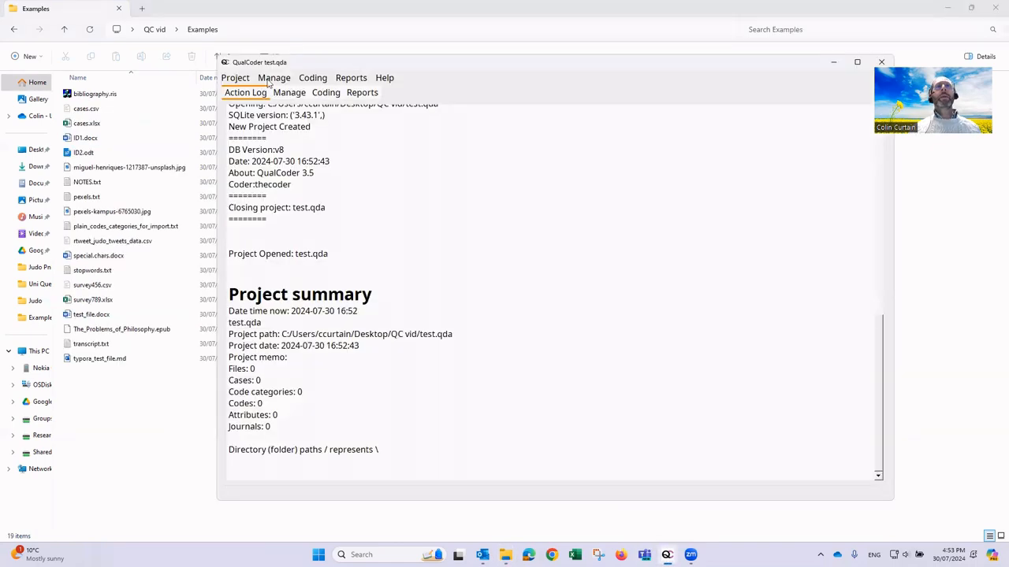
pyautogui.click(270, 81)
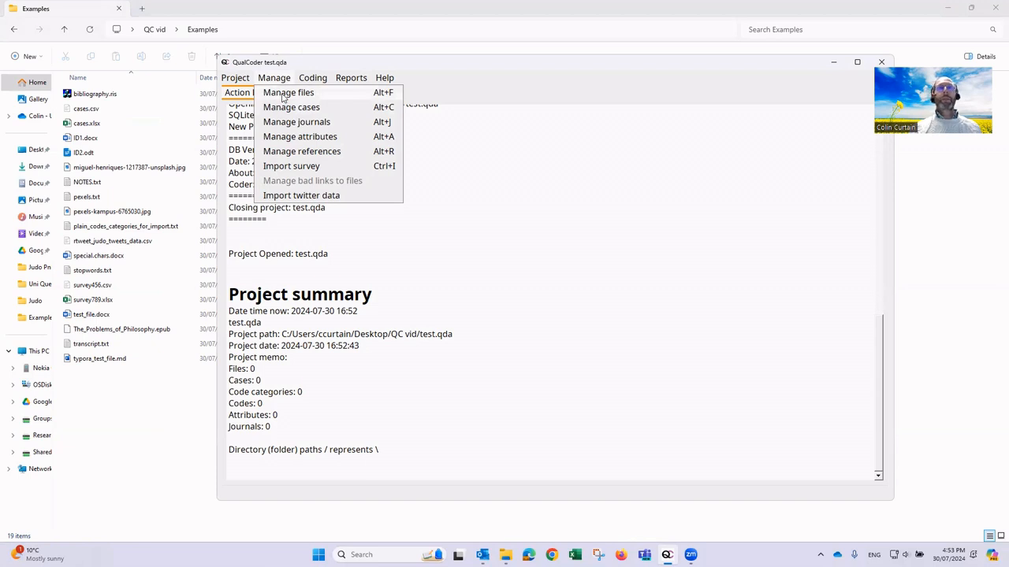
pyautogui.click(285, 93)
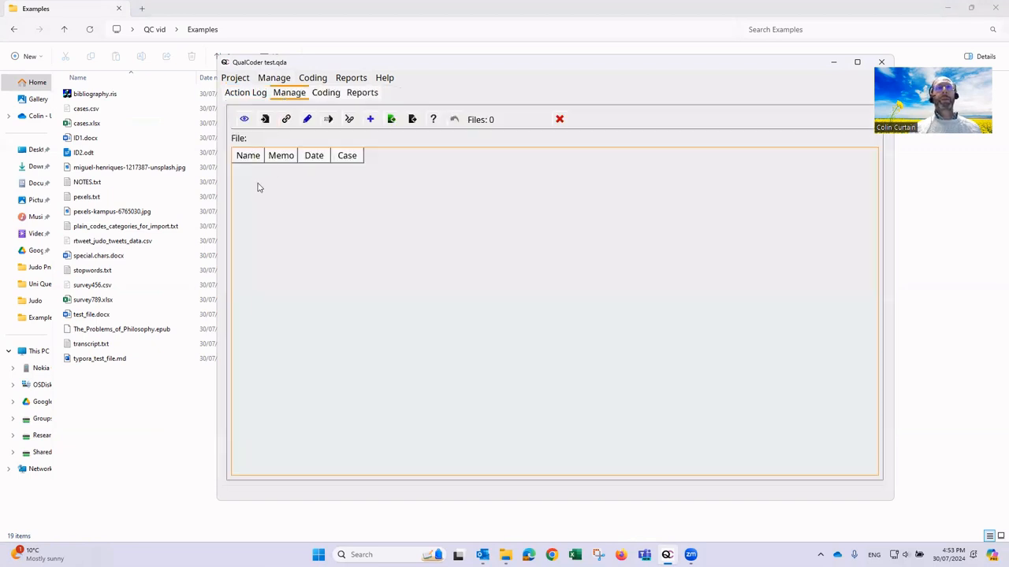
# Import ID1.docx, ID2.odt, miguel-henriques-1217387-unsplash.jpg and pexels-kampus-6765030.jpg from the Examples folder into the project
pyautogui.click(265, 120)
pyautogui.click(431, 199)
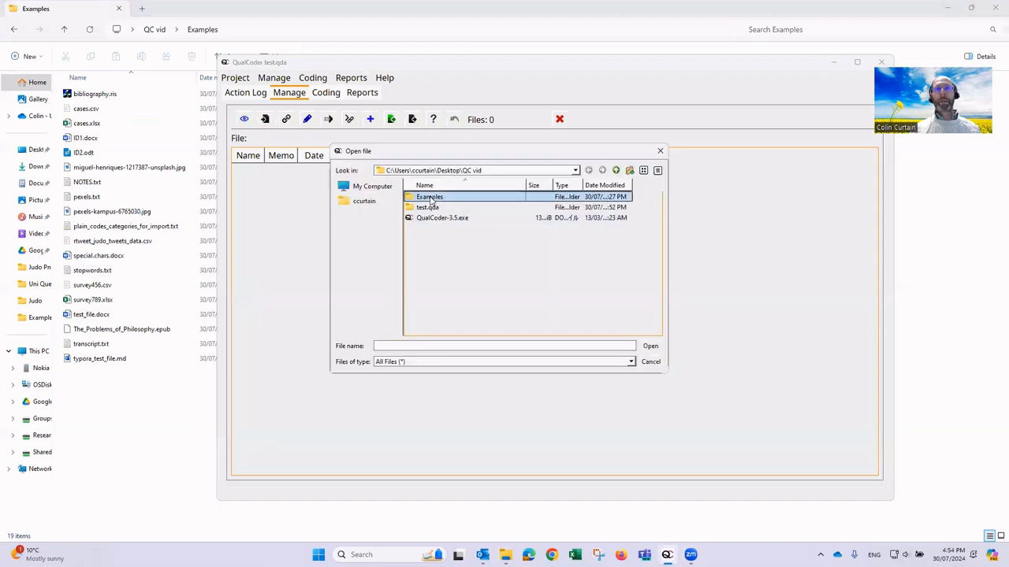
pyautogui.doubleClick(431, 199)
pyautogui.scroll(-1, 449, 288)
pyautogui.scroll(1, 449, 283)
pyautogui.click(427, 227)
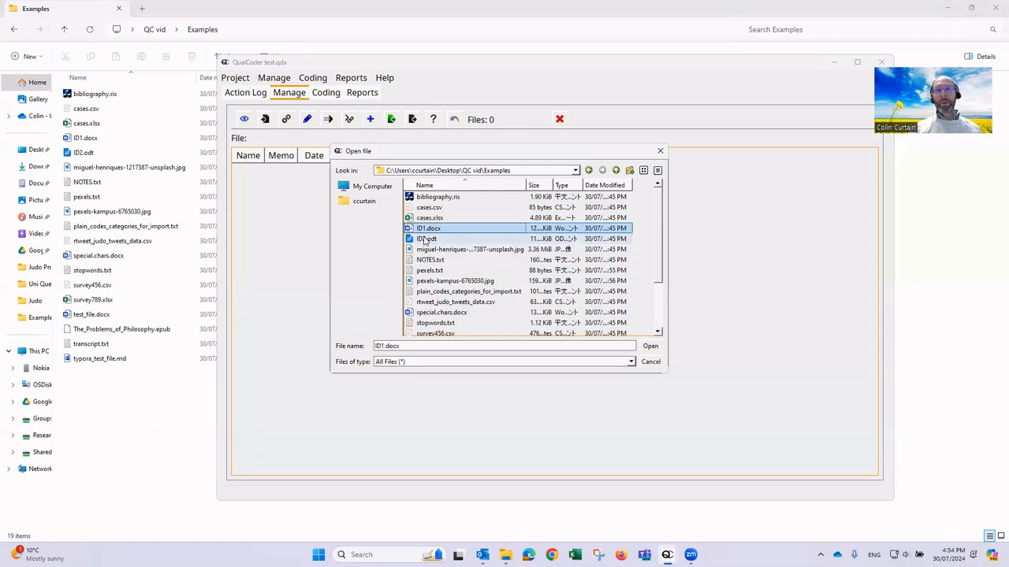
pyautogui.keyDown('ctrl'); pyautogui.click(424, 238); pyautogui.keyUp('ctrl')
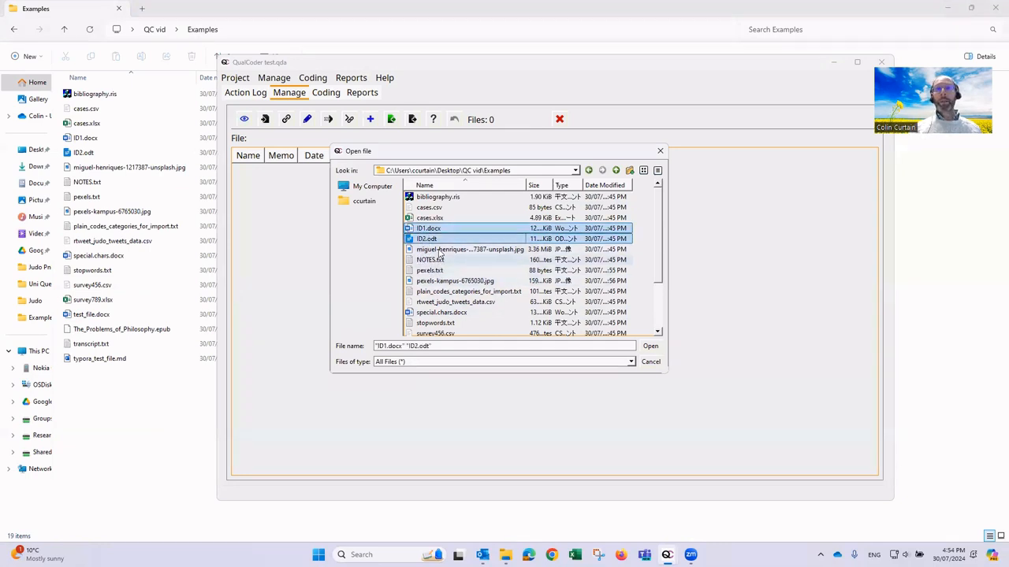
pyautogui.keyDown('ctrl'); pyautogui.click(440, 250); pyautogui.keyUp('ctrl')
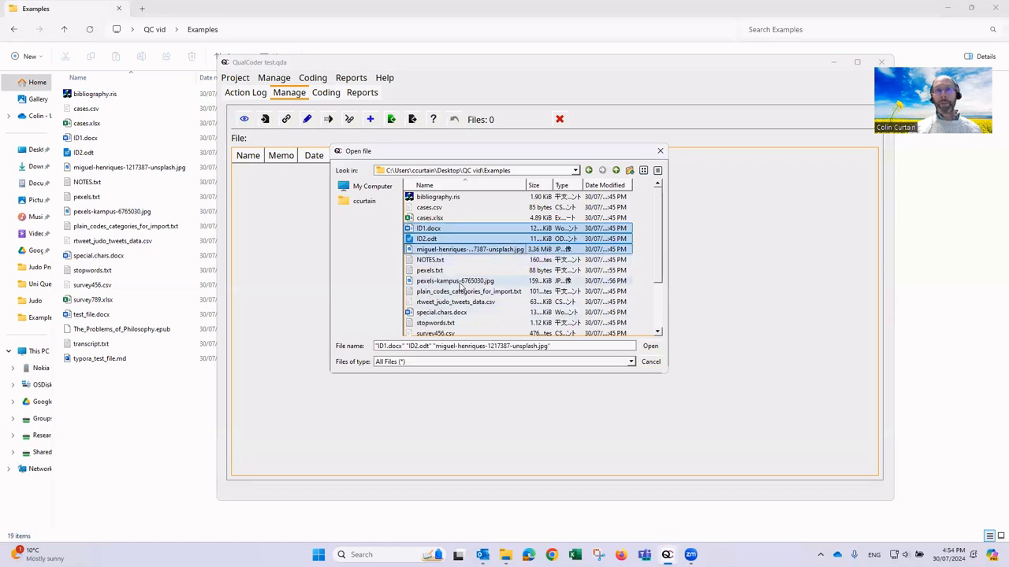
pyautogui.keyDown('ctrl'); pyautogui.click(461, 282); pyautogui.keyUp('ctrl')
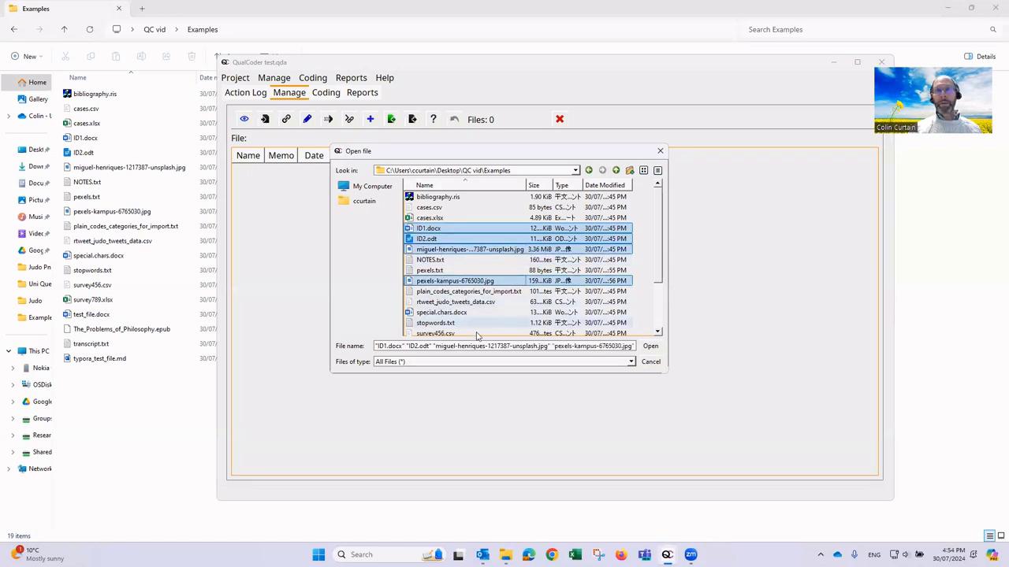
pyautogui.click(649, 346)
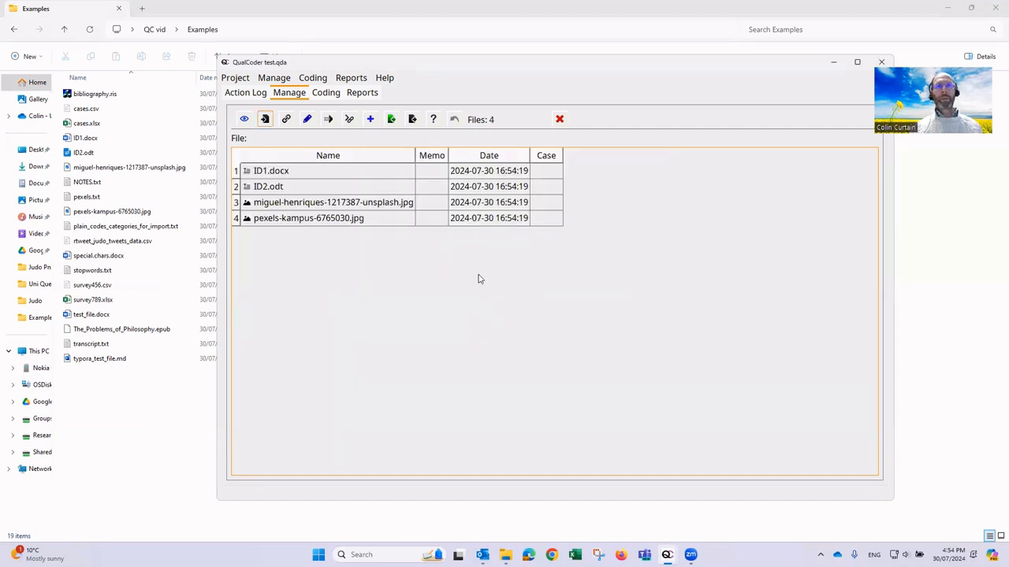
# Open ID1.docx for editing, enlarge its window, and try adding and deleting a few characters in the text
pyautogui.doubleClick(273, 172)
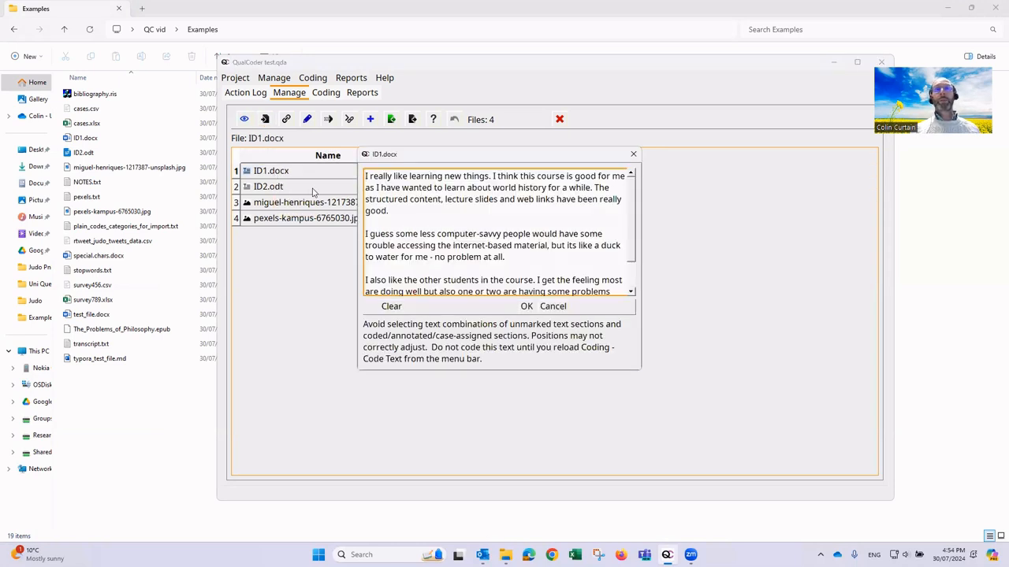
pyautogui.moveTo(638, 372); pyautogui.dragTo(714, 401)
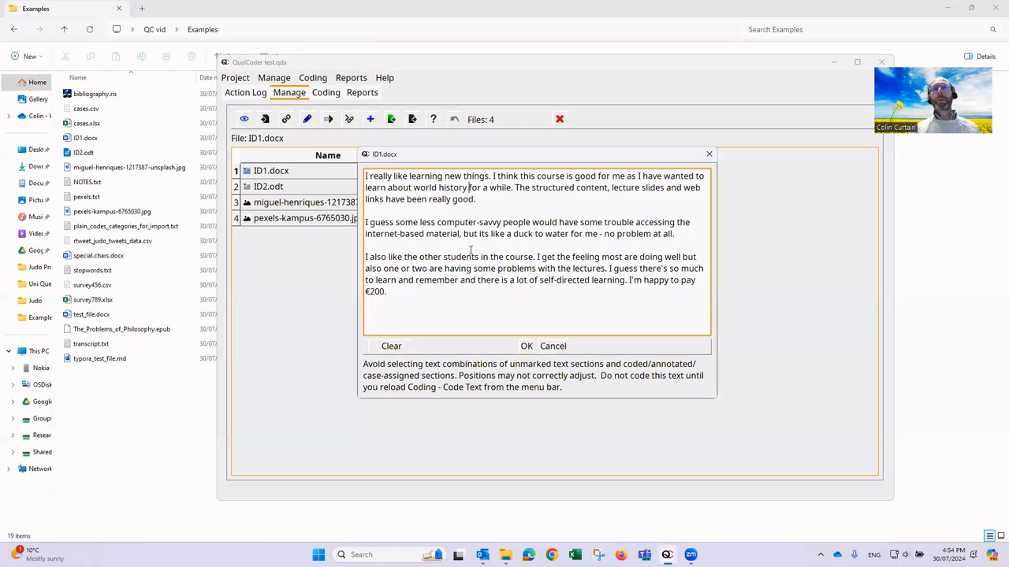
pyautogui.write('hjkhkjhf')
pyautogui.press('BackSpace')
pyautogui.press('BackSpace')
pyautogui.press('BackSpace')
pyautogui.press('BackSpace')
pyautogui.press('BackSpace')
pyautogui.press('BackSpace')
pyautogui.press('BackSpace')
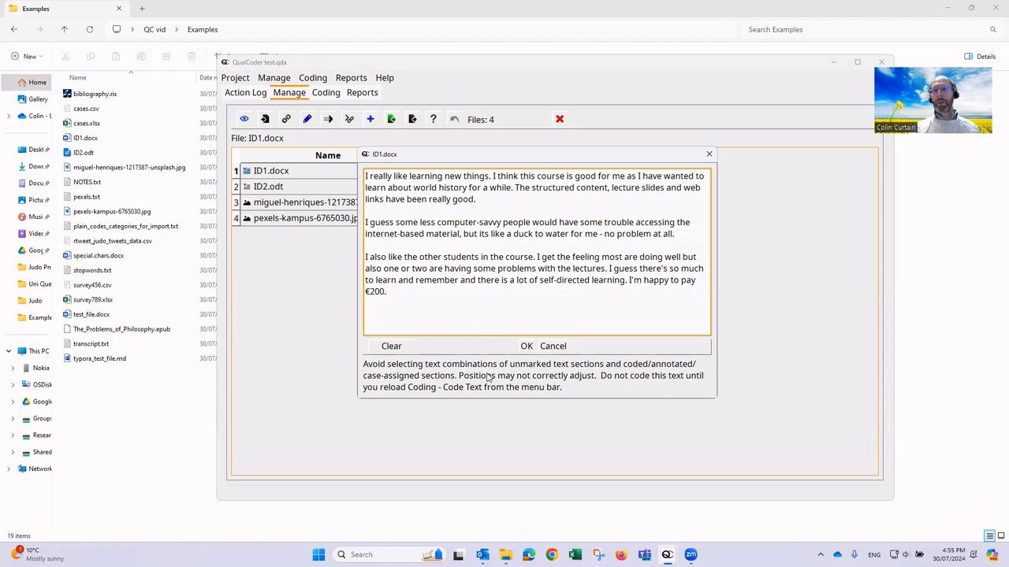
# View pexels-kampus-6765030.jpg enlarged to the maximum zoom and open its memo area for writing
pyautogui.click(306, 219)
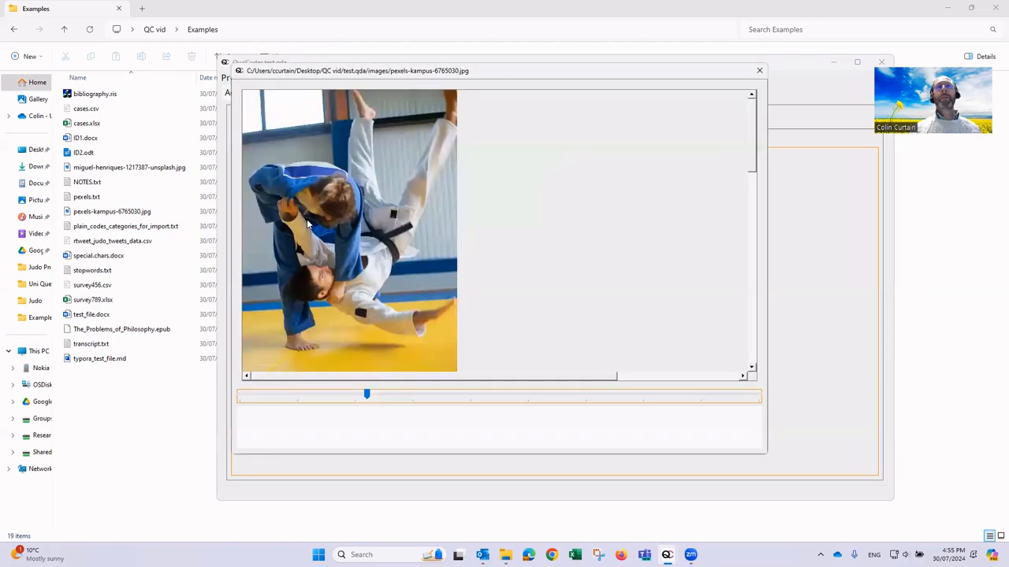
pyautogui.moveTo(480, 75); pyautogui.dragTo(579, 84)
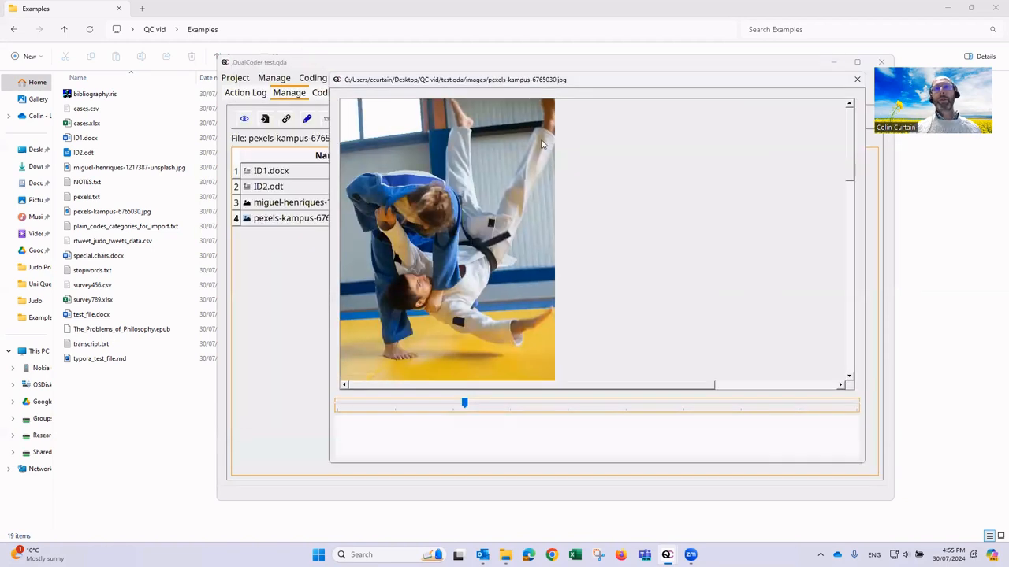
pyautogui.moveTo(851, 172); pyautogui.dragTo(772, 169)
pyautogui.moveTo(464, 404); pyautogui.dragTo(677, 405)
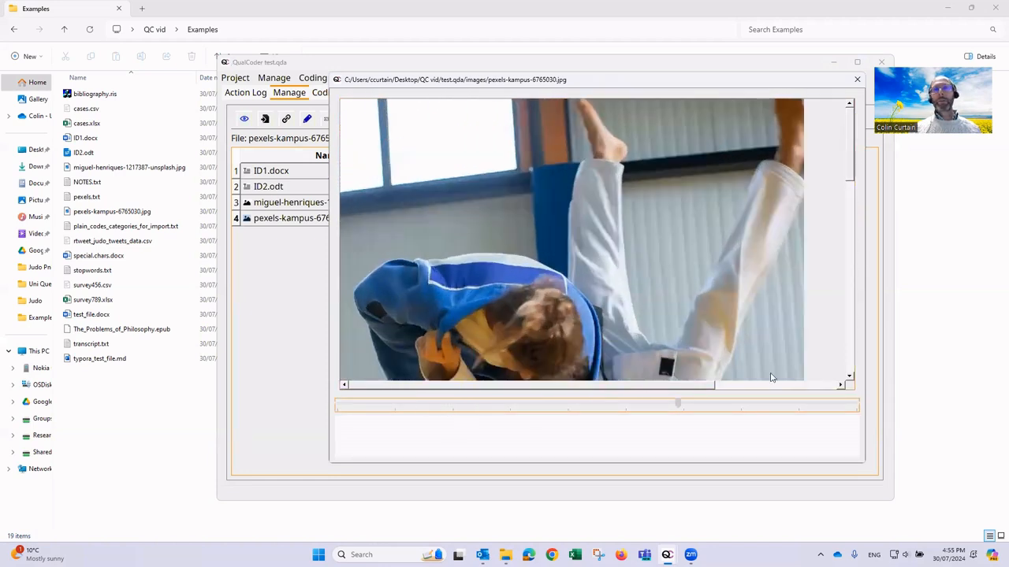
pyautogui.moveTo(726, 378); pyautogui.dragTo(855, 376)
pyautogui.moveTo(854, 172); pyautogui.dragTo(770, 211)
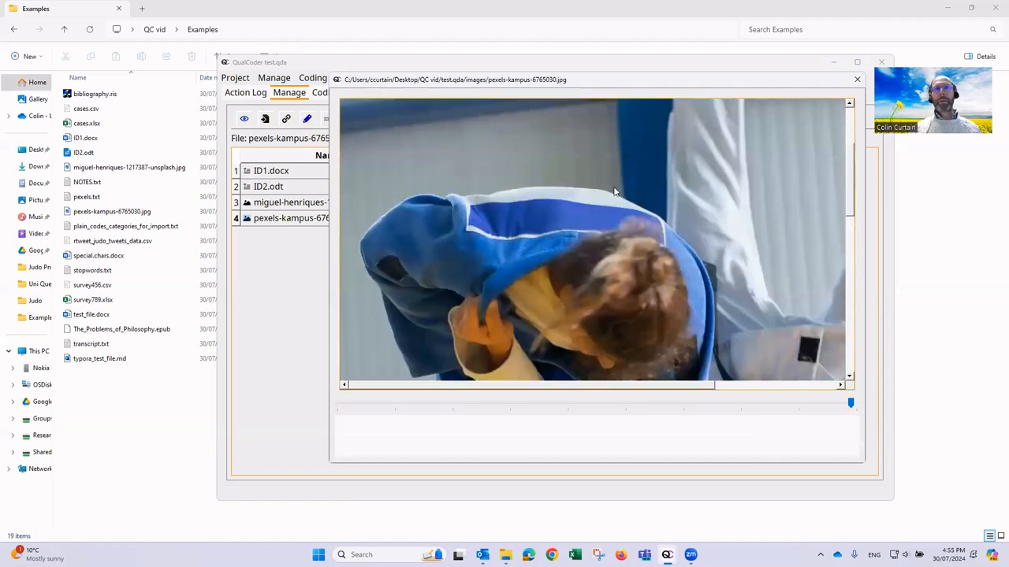
pyautogui.click(495, 442)
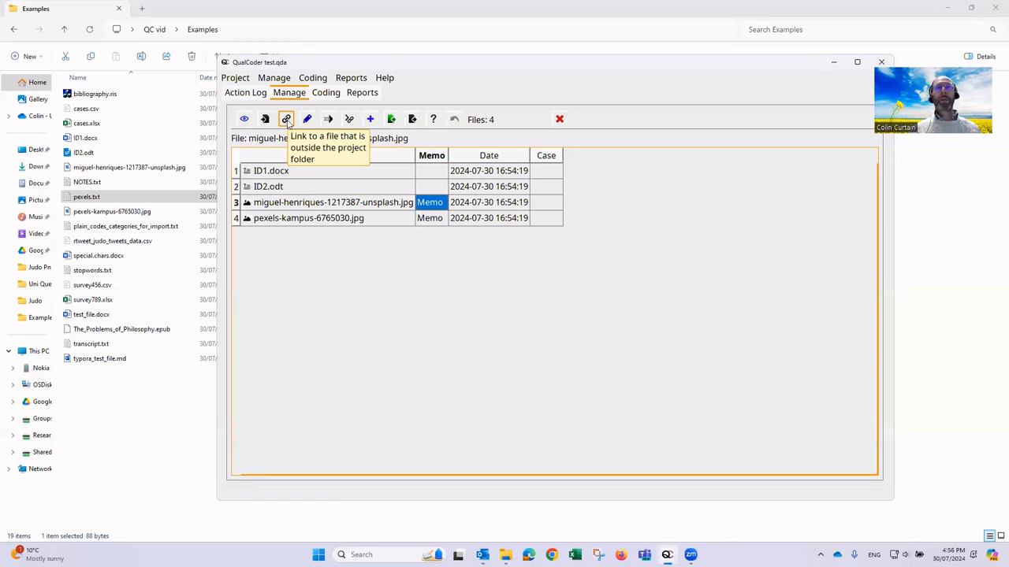
# Link The_Problems_of_Philosophy.epub from the Examples folder as a file outside the project folder
pyautogui.click(286, 119)
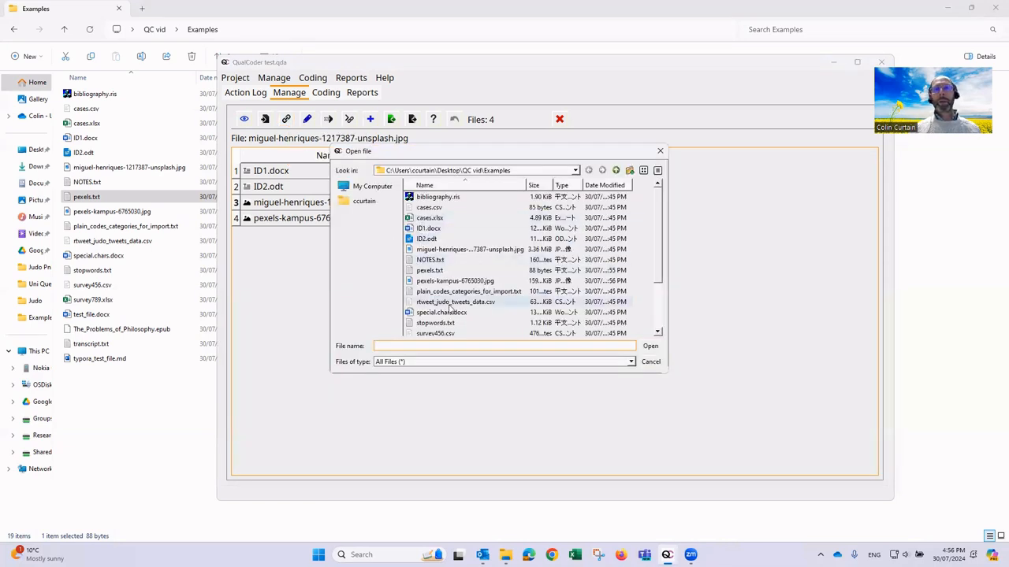
pyautogui.scroll(-2, 452, 325)
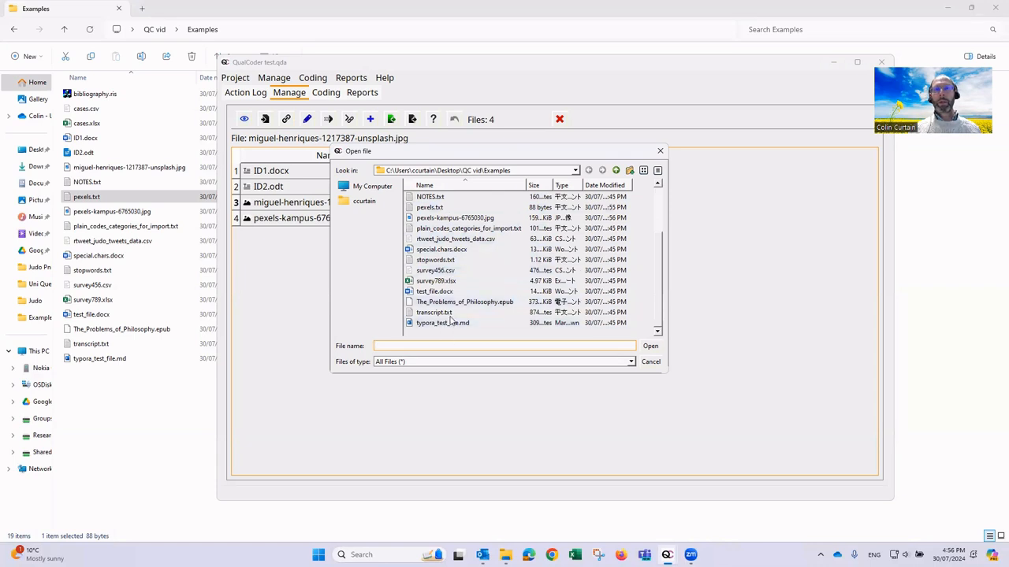
pyautogui.click(465, 302)
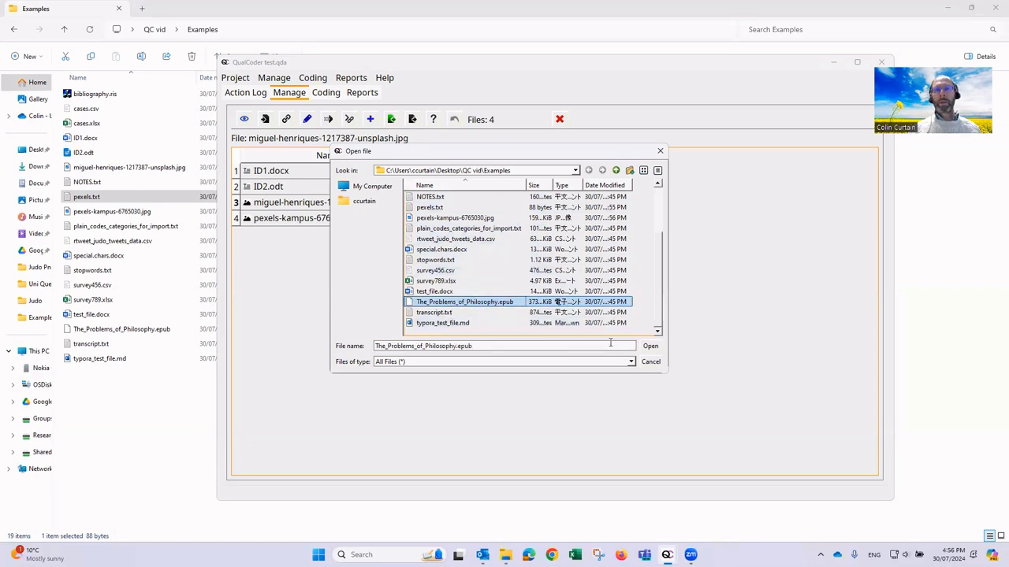
pyautogui.click(650, 347)
# Create a new text file named "a temp file" containing the text "jfkjh f fjask fhsk"
pyautogui.click(307, 119)
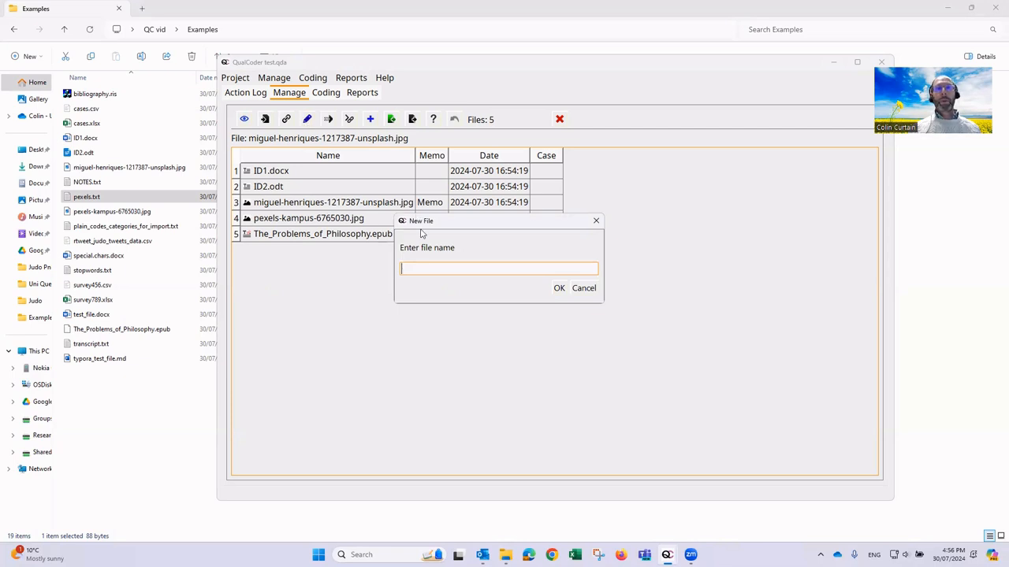
pyautogui.write('a temp file')
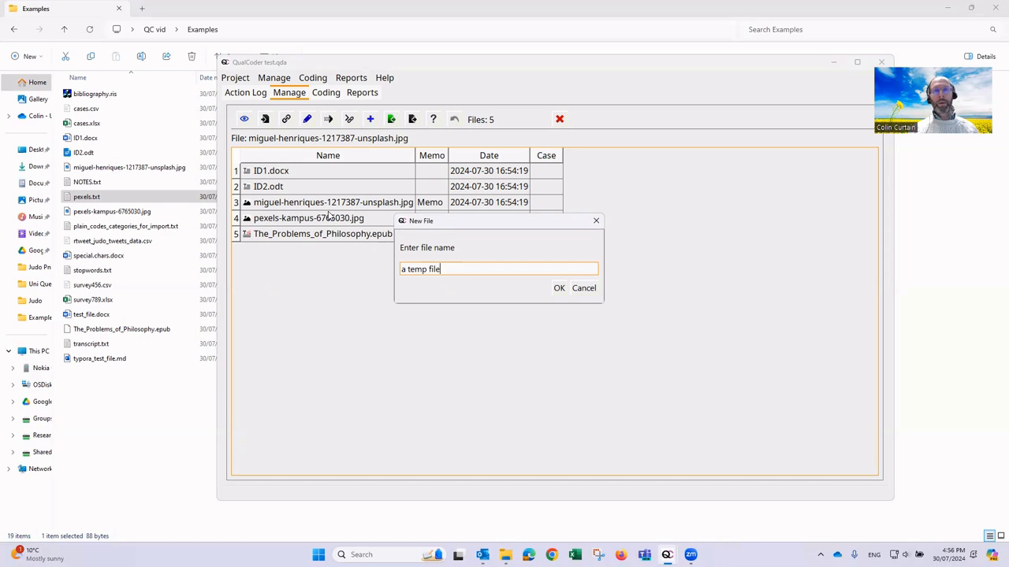
pyautogui.press('Return')
pyautogui.write('jfkjh f fjask fhsk')
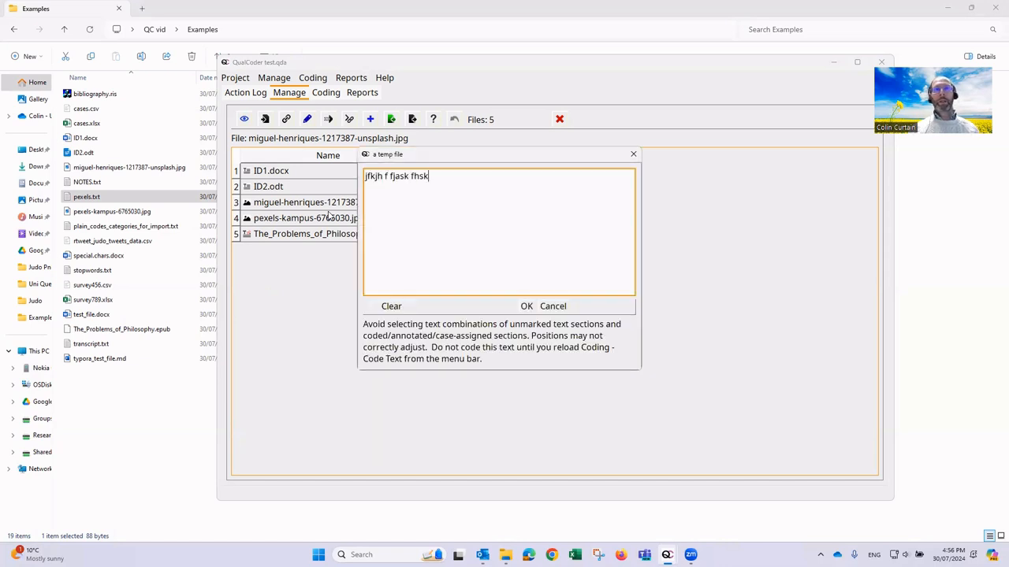
pyautogui.click(527, 308)
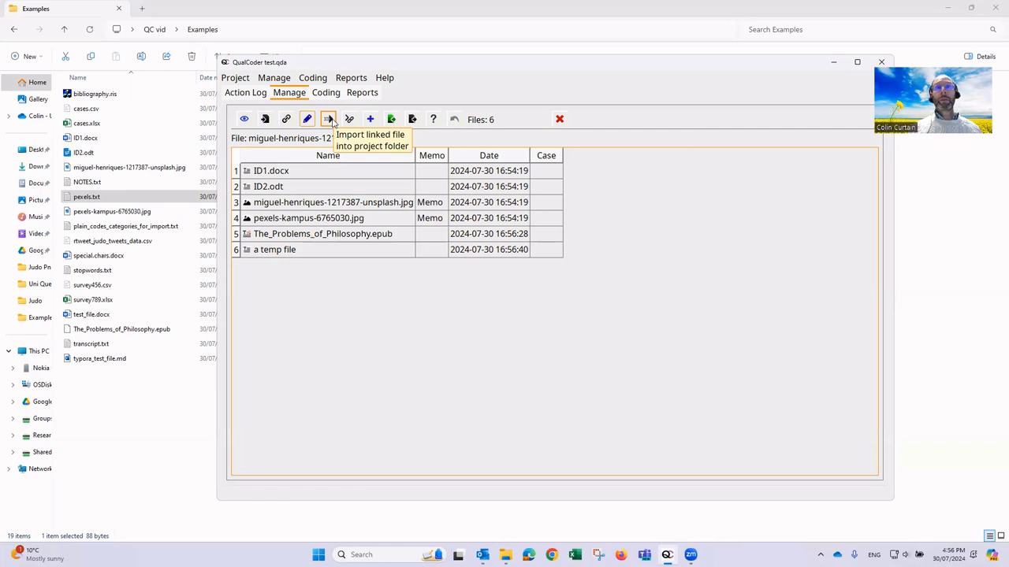
# Add a character-type file attribute named "source of information"
pyautogui.click(269, 234)
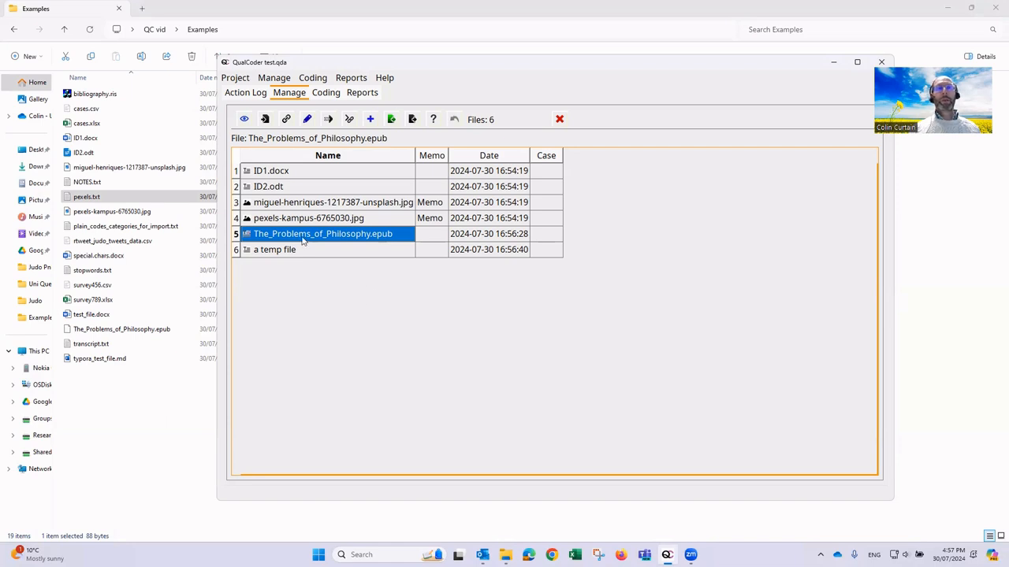
pyautogui.click(370, 120)
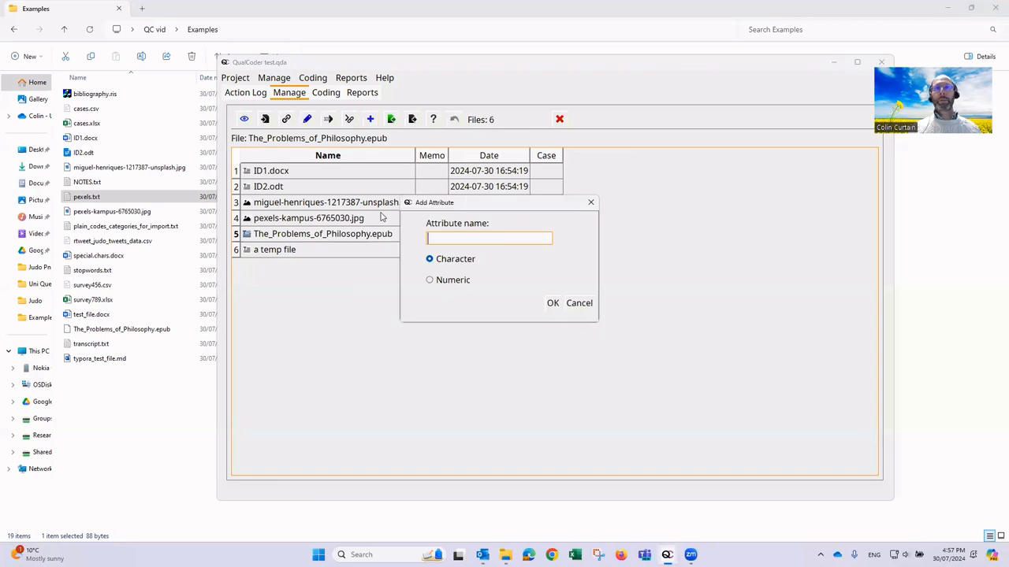
pyautogui.write('sourc')
pyautogui.write('e of information')
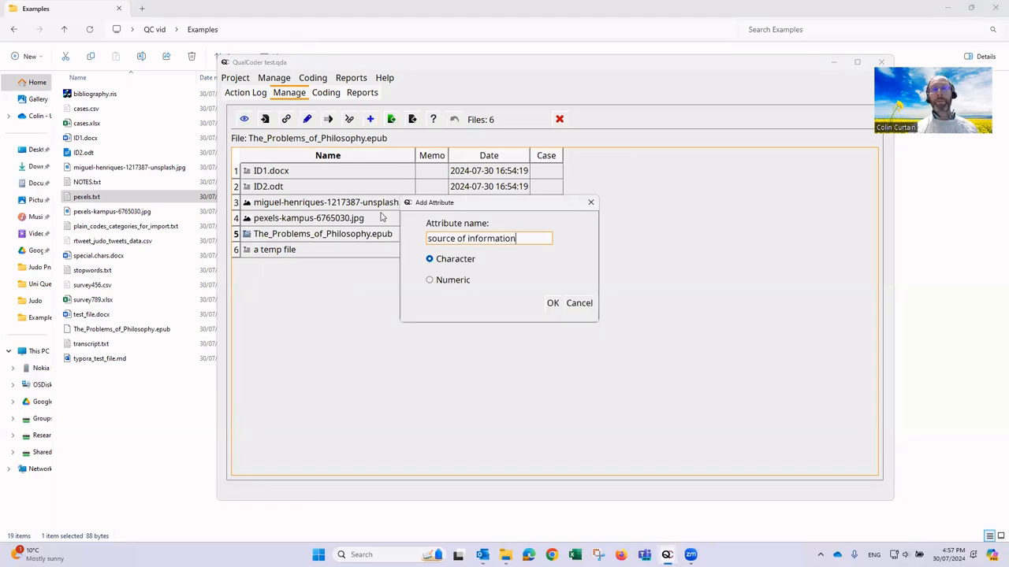
pyautogui.press('Return')
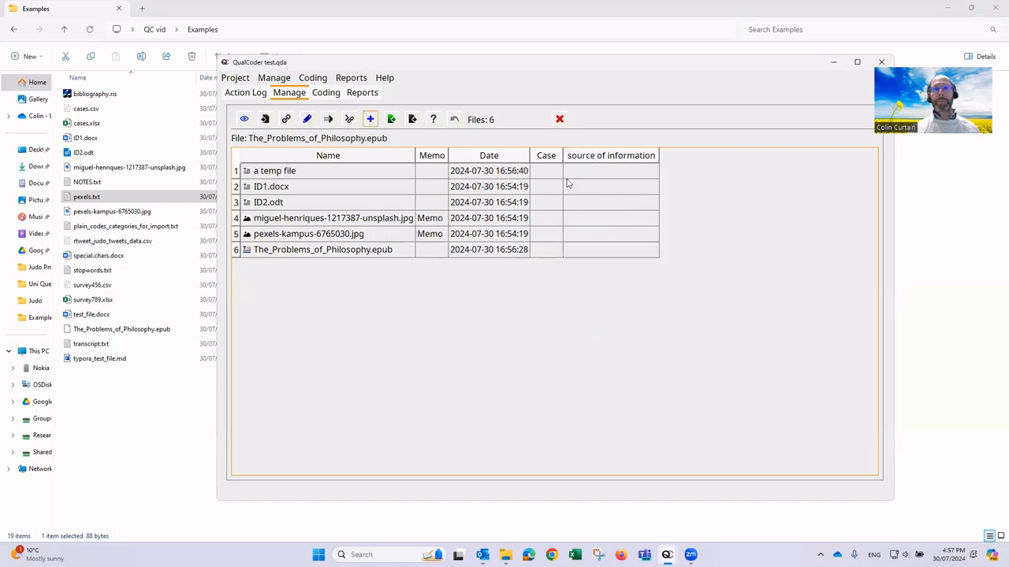
# Set the source of information to "focus group" for ID1.docx and ID2.odt
pyautogui.click(587, 190)
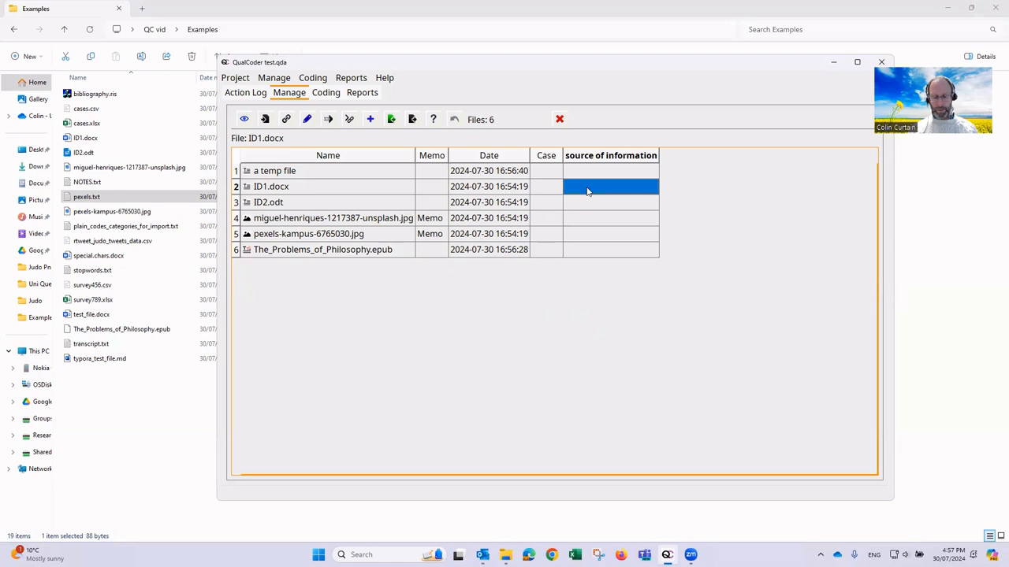
pyautogui.write('focus group')
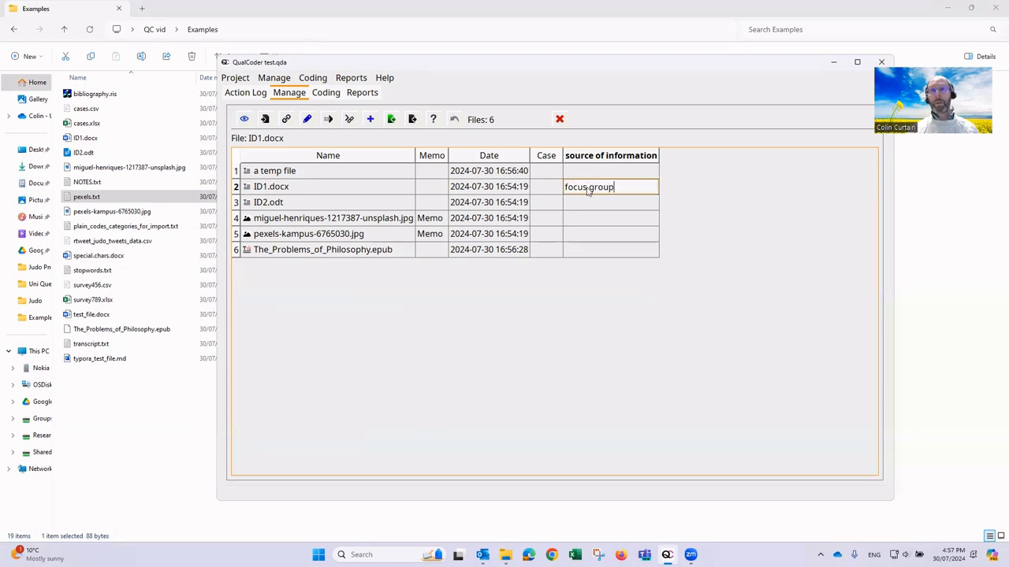
pyautogui.press('Down')
pyautogui.write('focus group')
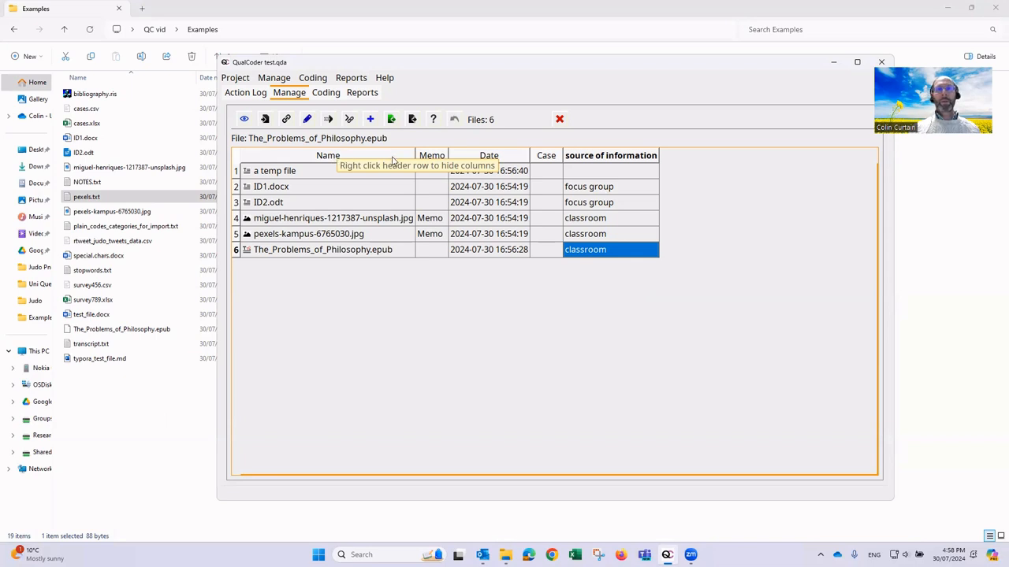
# Hide the Date column in the file table
pyautogui.rightClick(488, 159)
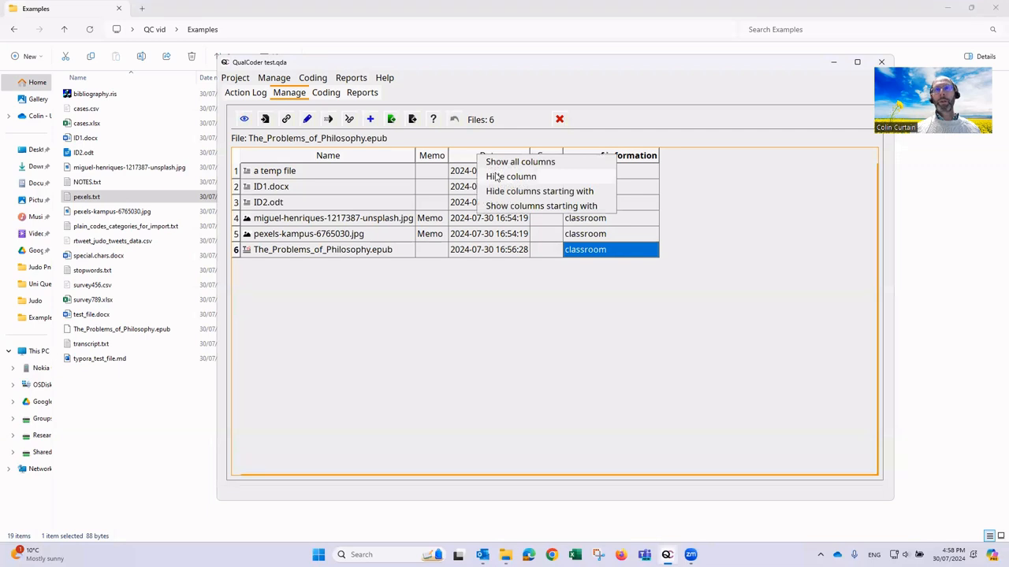
pyautogui.click(497, 179)
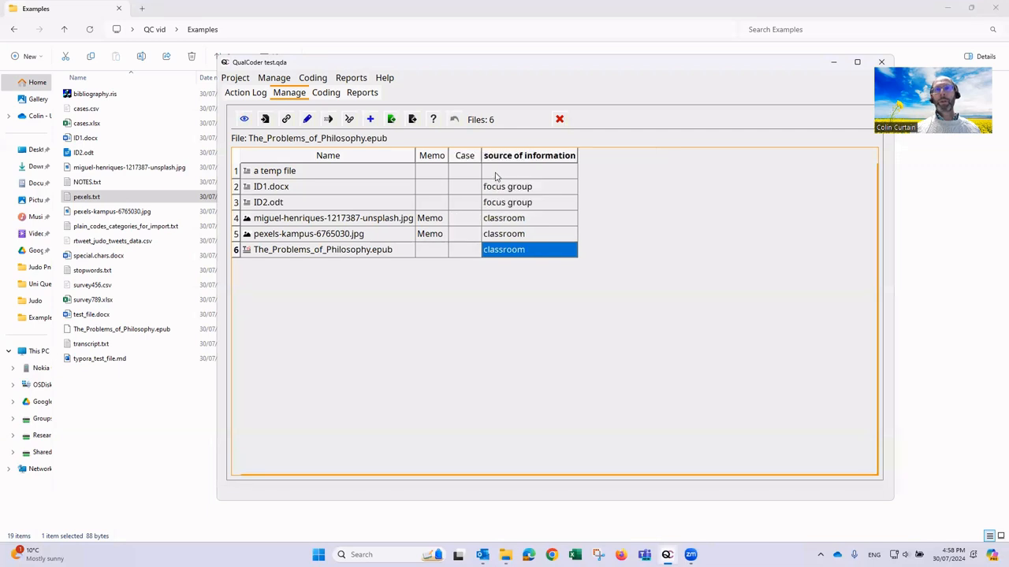
# Sort the file table by name in ascending order, then in descending order
pyautogui.rightClick(334, 181)
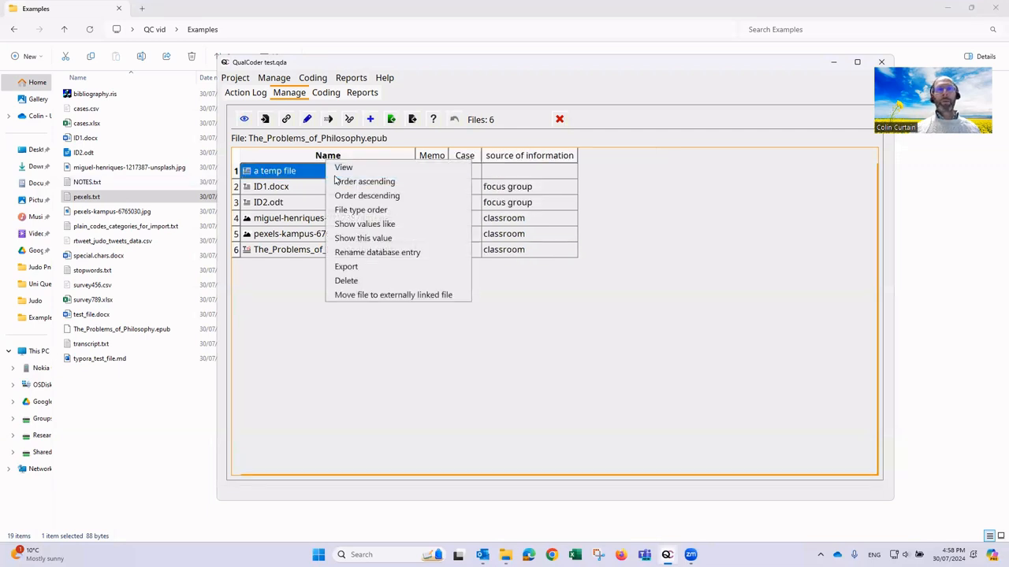
pyautogui.click(284, 325)
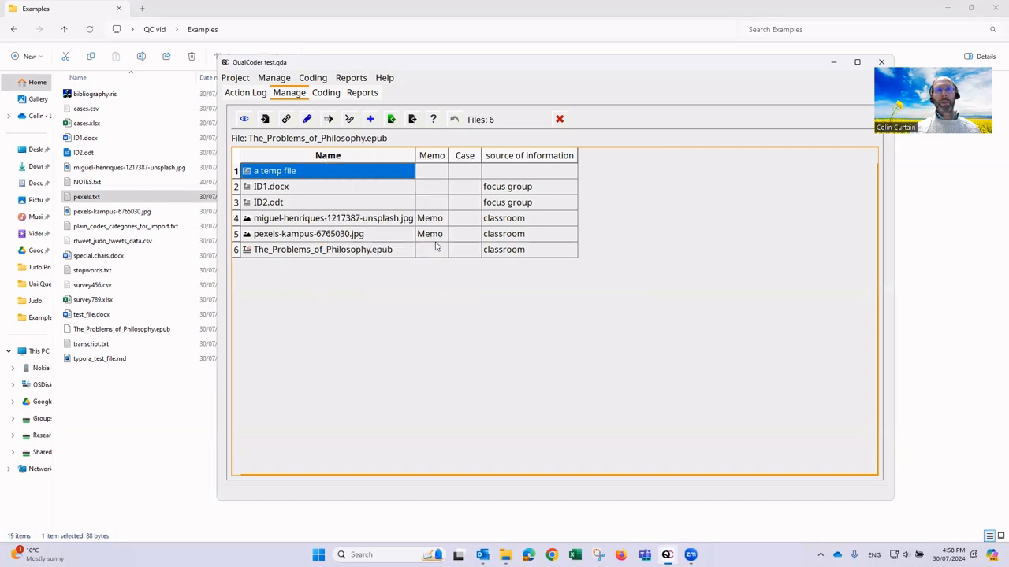
pyautogui.rightClick(304, 193)
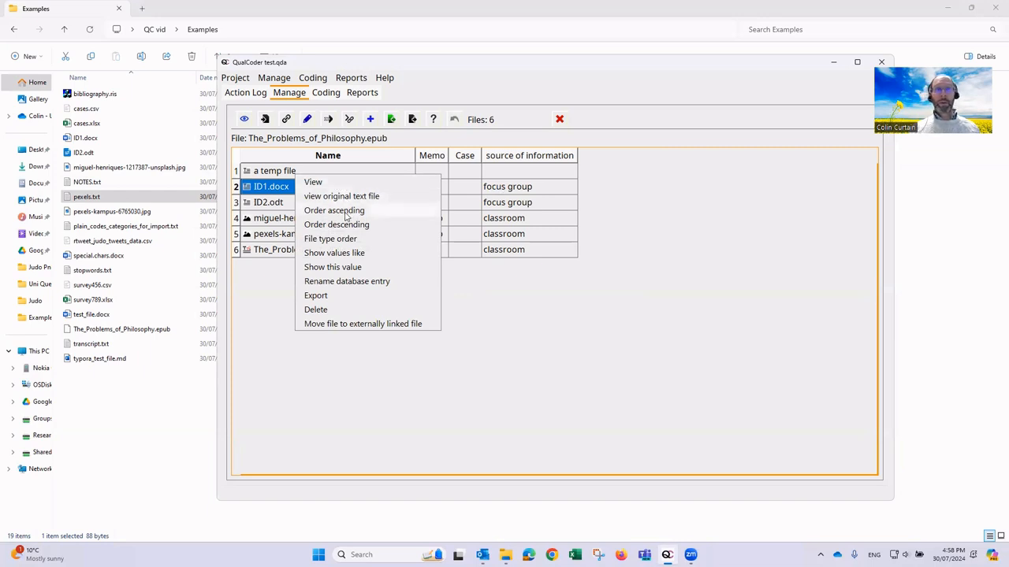
pyautogui.click(345, 211)
pyautogui.rightClick(319, 193)
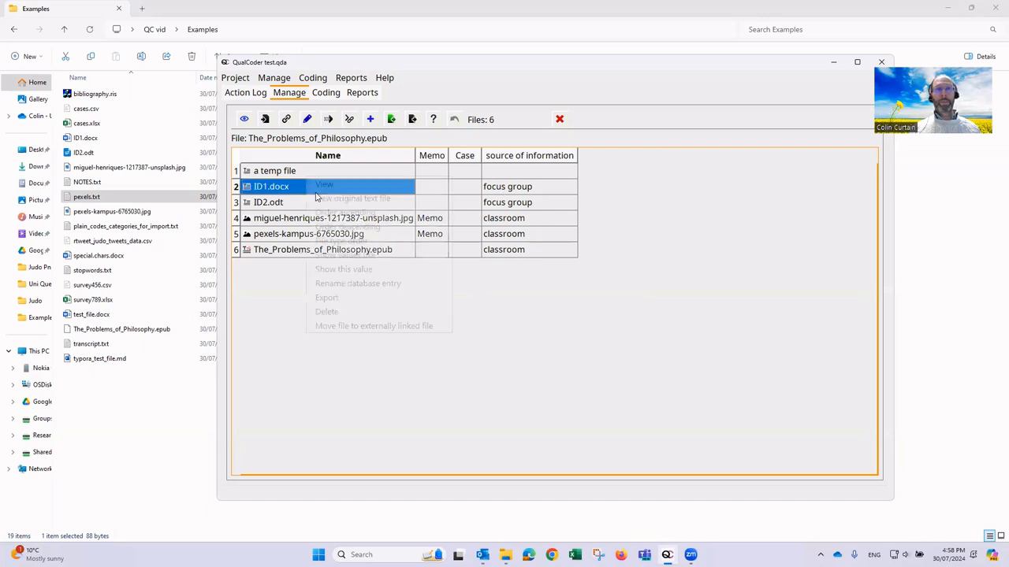
pyautogui.click(329, 223)
# Filter the file table by text in the name so that ID1.docx and ID2.odt are hidden
pyautogui.rightClick(322, 195)
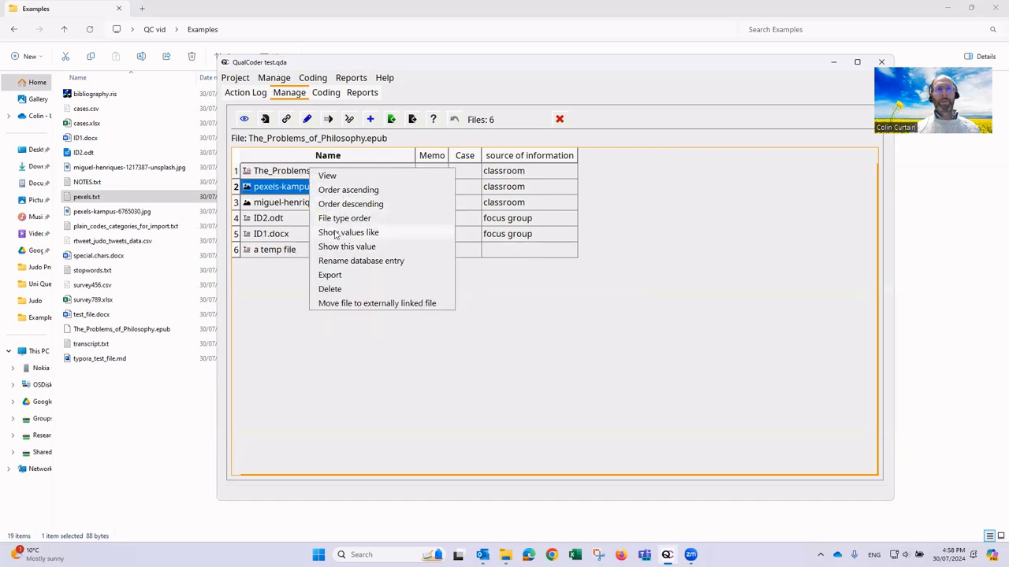
pyautogui.click(335, 235)
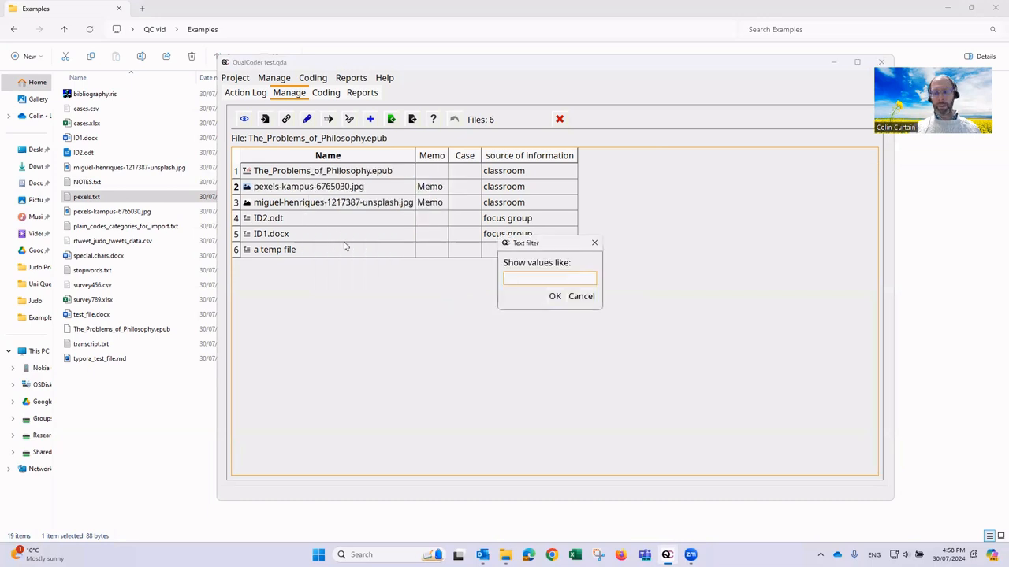
pyautogui.write('cl')
pyautogui.click(555, 296)
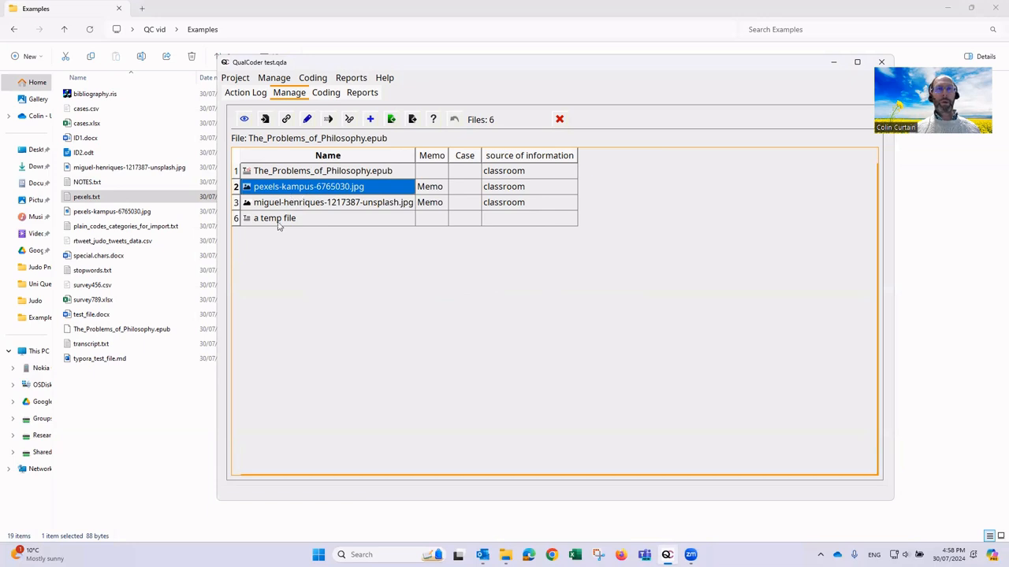
# Rename the database entry of pexels-kampus-6765030.jpg to pexels-kampus.jpg
pyautogui.rightClick(337, 195)
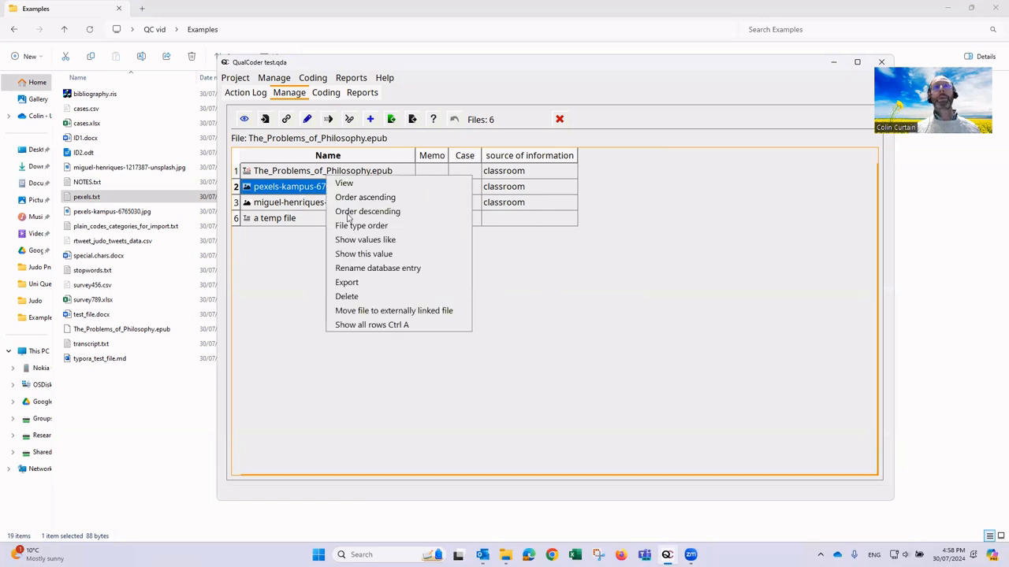
pyautogui.click(367, 269)
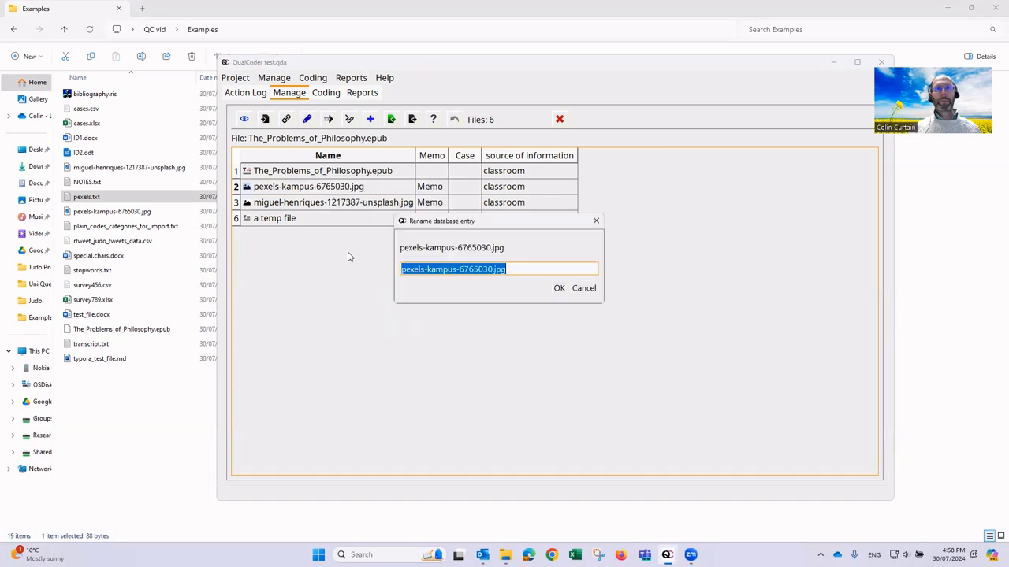
pyautogui.click(461, 270)
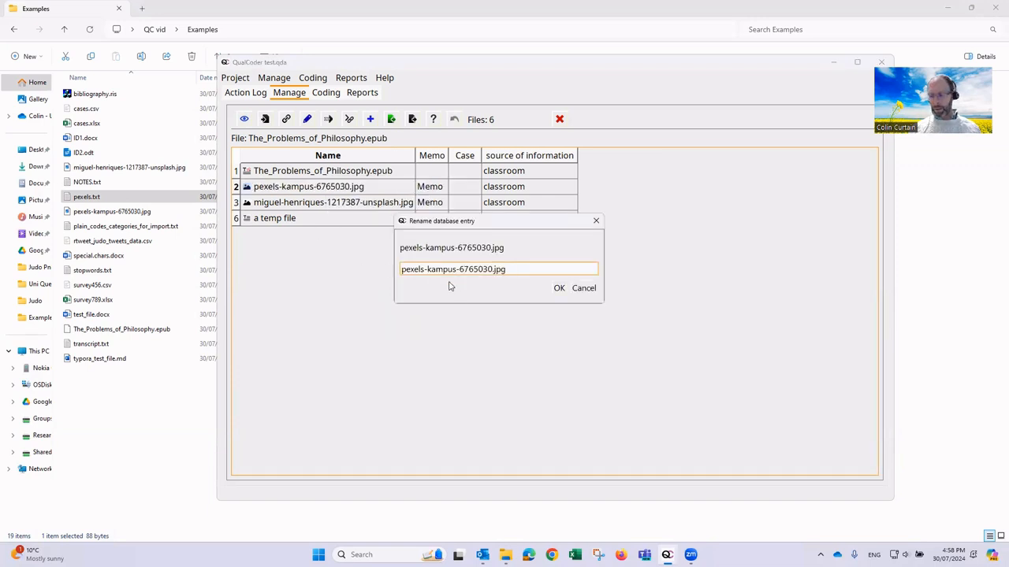
pyautogui.press('Delete')
pyautogui.press('Delete')
pyautogui.press('Delete')
pyautogui.press('Delete')
pyautogui.press('Delete')
pyautogui.press('Delete')
pyautogui.press('Delete')
pyautogui.press('Delete')
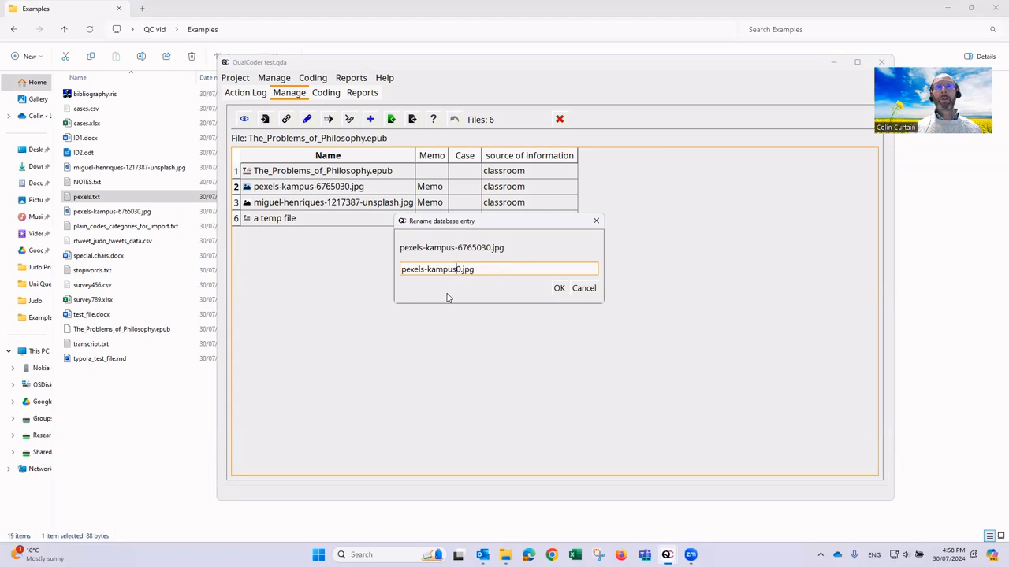
pyautogui.press('Return')
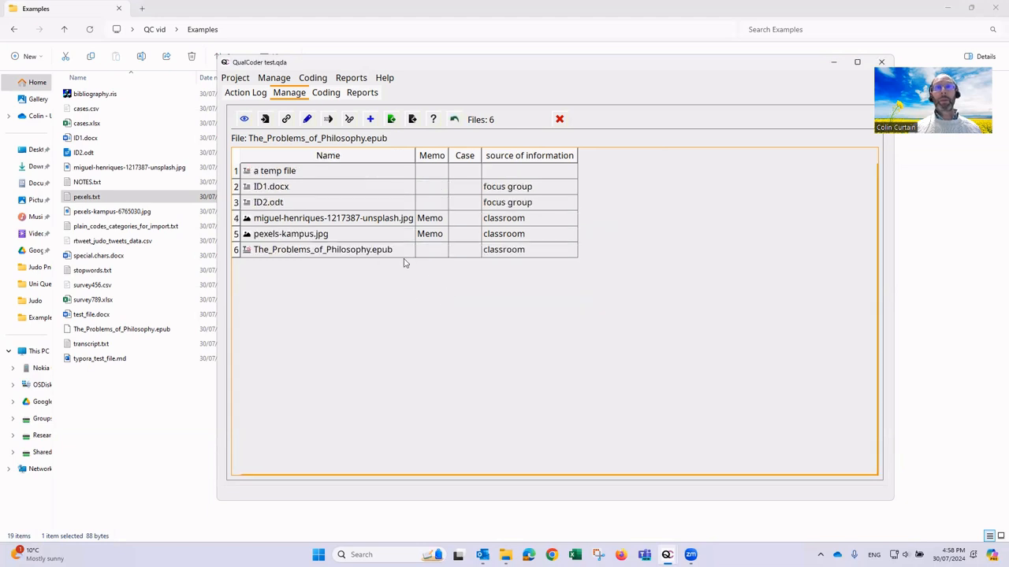
# Show all rows of the file table, then filter it to files whose source of information is "focus group"
pyautogui.rightClick(328, 234)
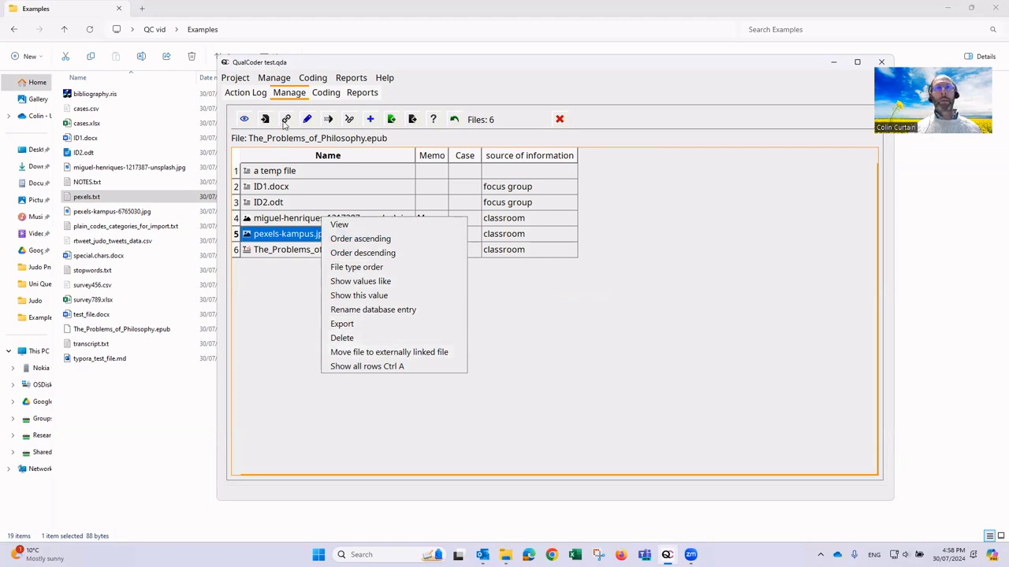
pyautogui.click(368, 366)
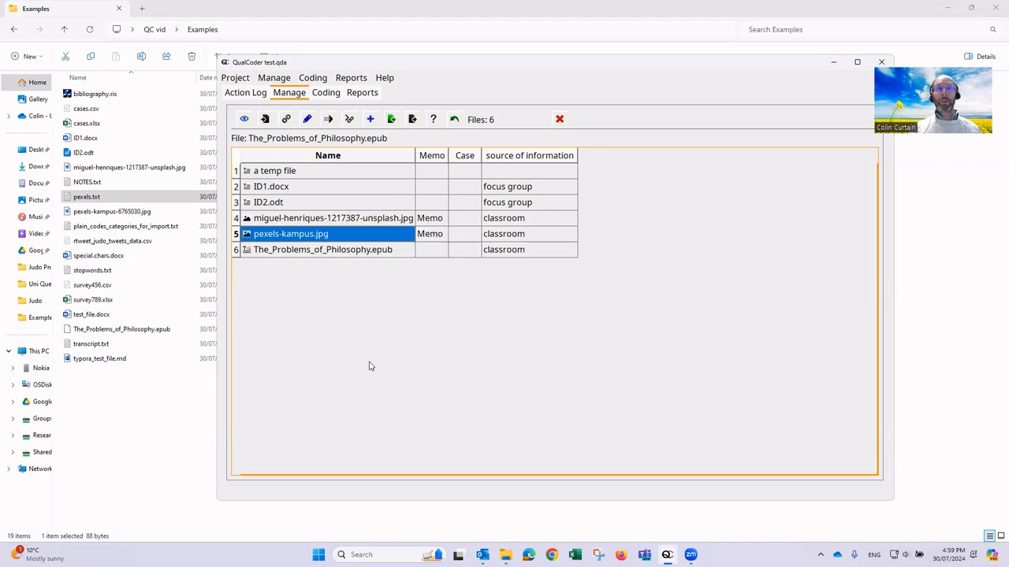
pyautogui.rightClick(497, 189)
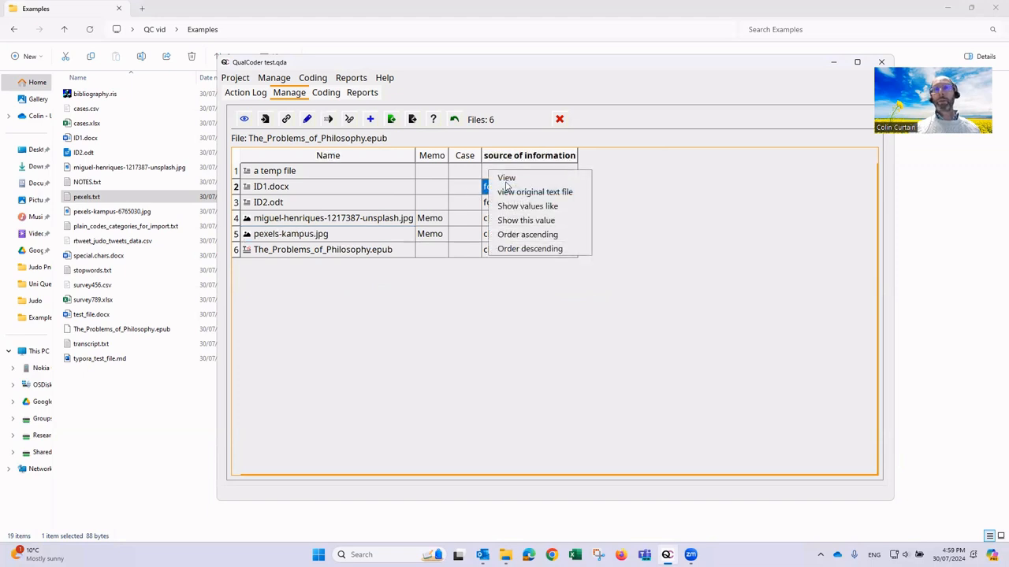
pyautogui.click(518, 220)
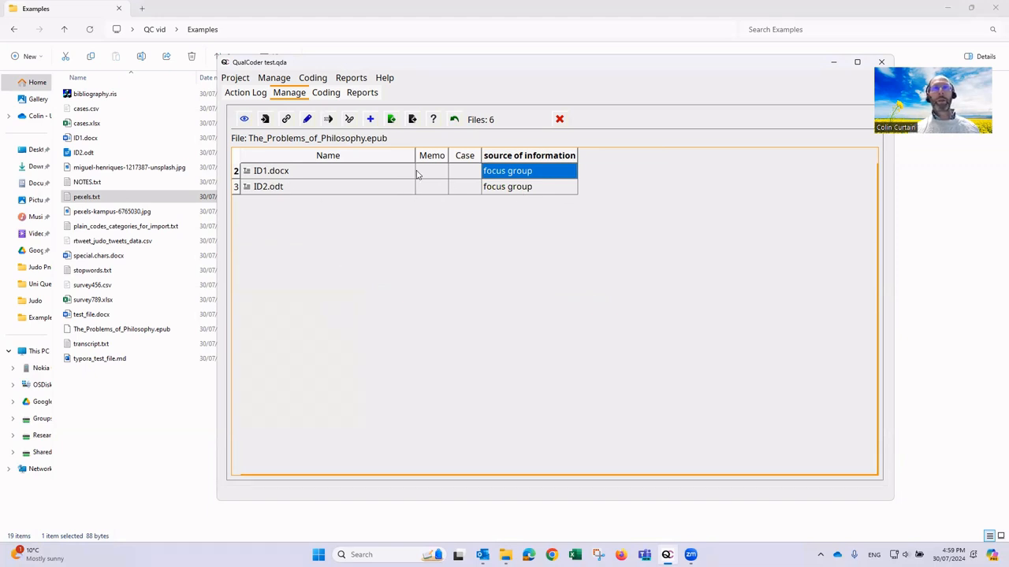
# Create a new case named "the president" in case management and widen the Name column to fit it
pyautogui.click(286, 79)
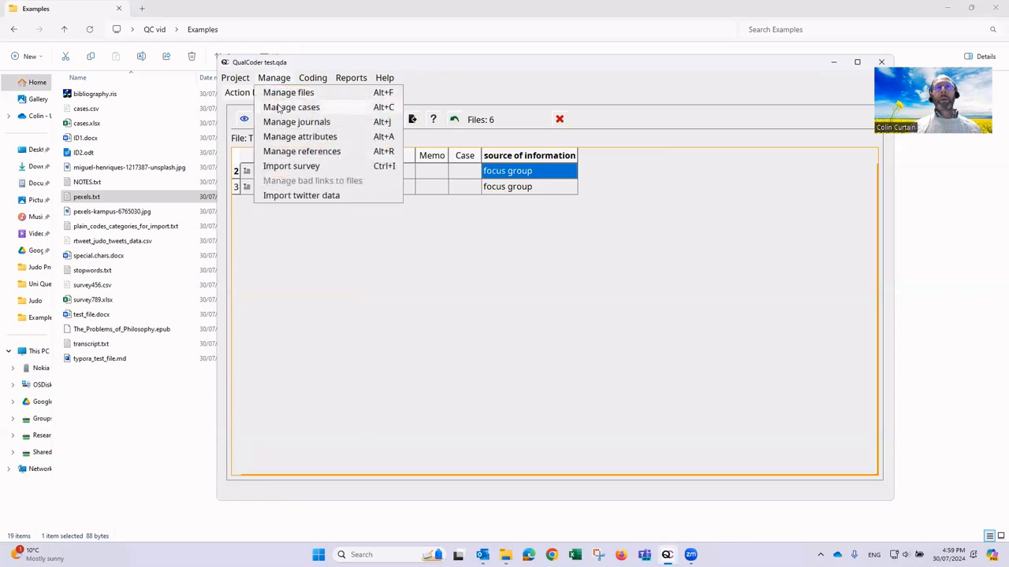
pyautogui.click(291, 107)
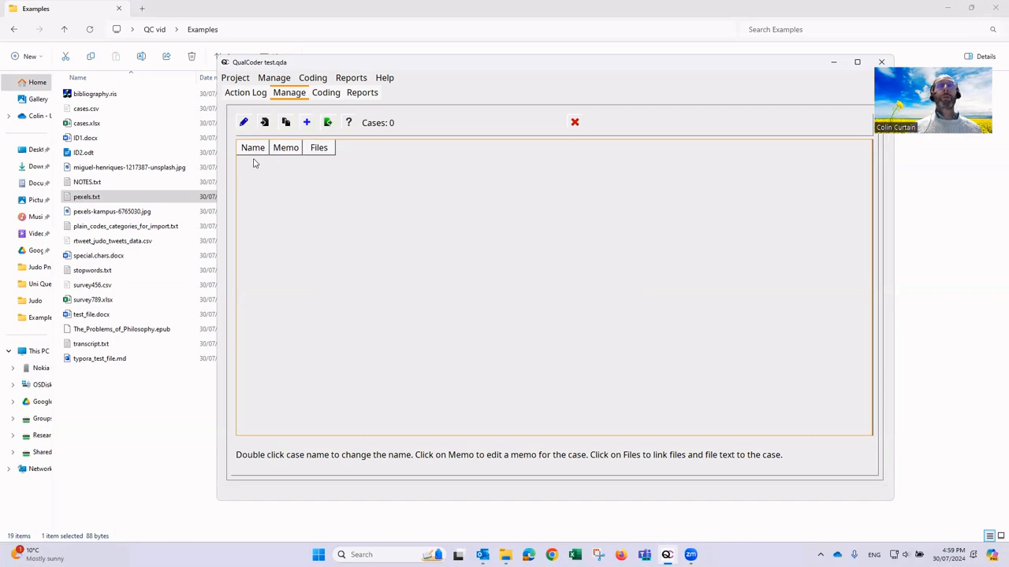
pyautogui.click(245, 123)
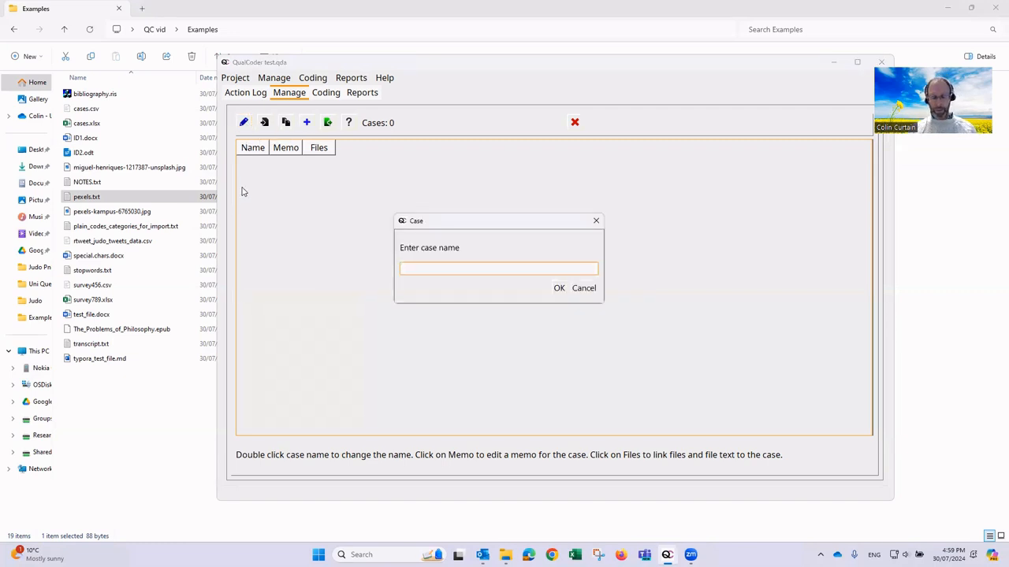
pyautogui.write('the president')
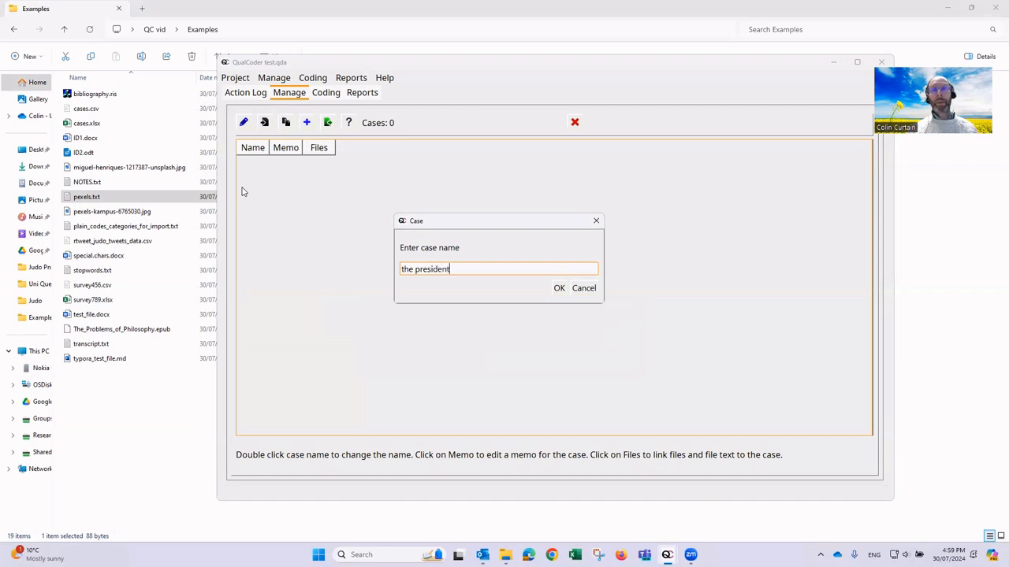
pyautogui.press('Return')
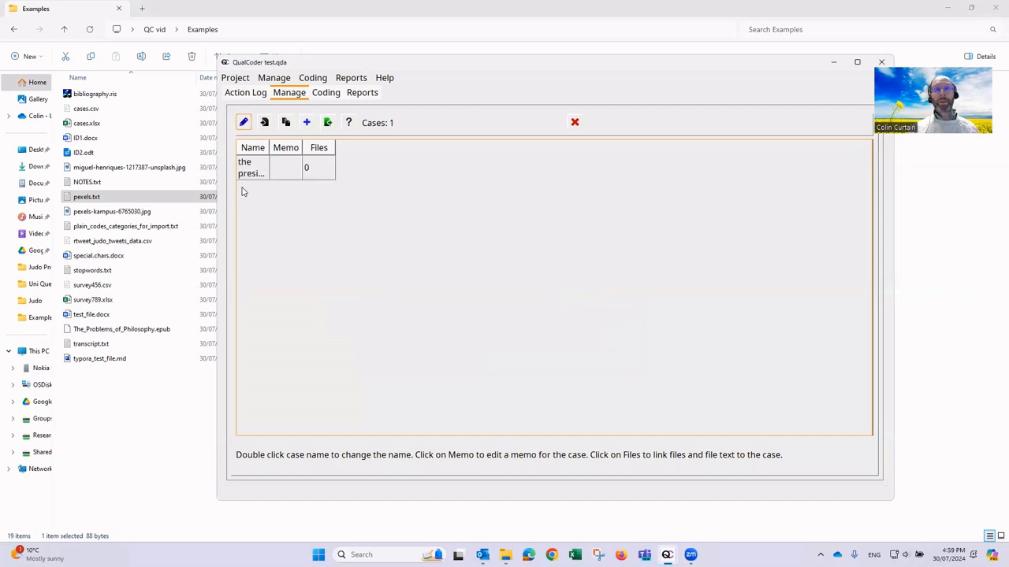
pyautogui.doubleClick(269, 150)
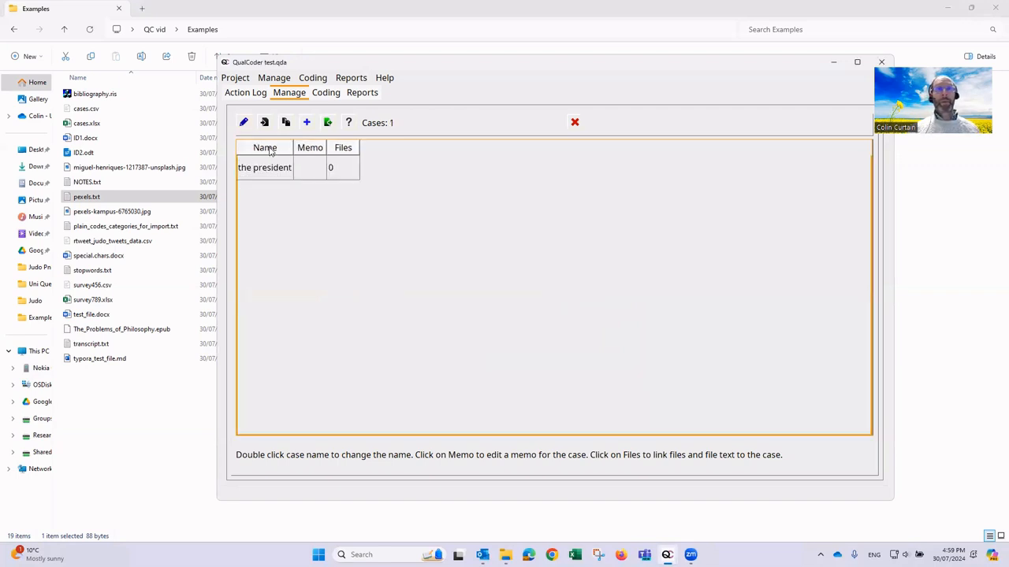
# Add the memo "example president" to the case "the president"
pyautogui.click(319, 169)
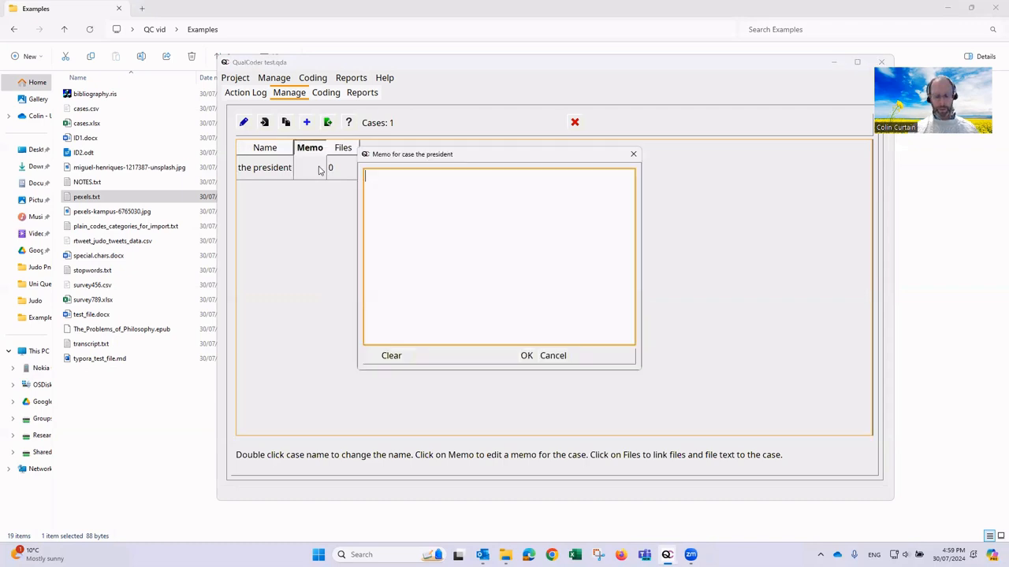
pyautogui.write('example president')
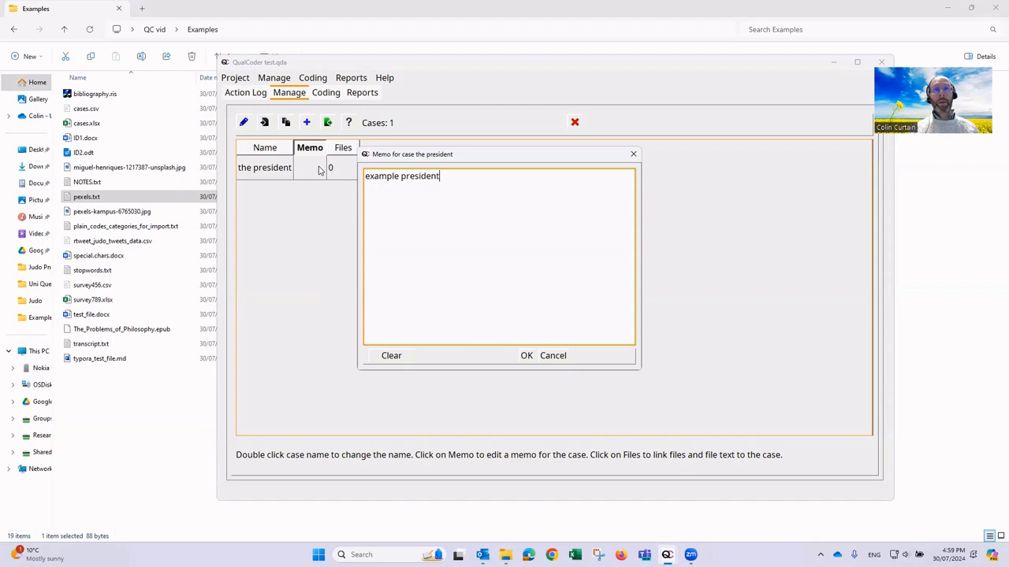
pyautogui.click(526, 356)
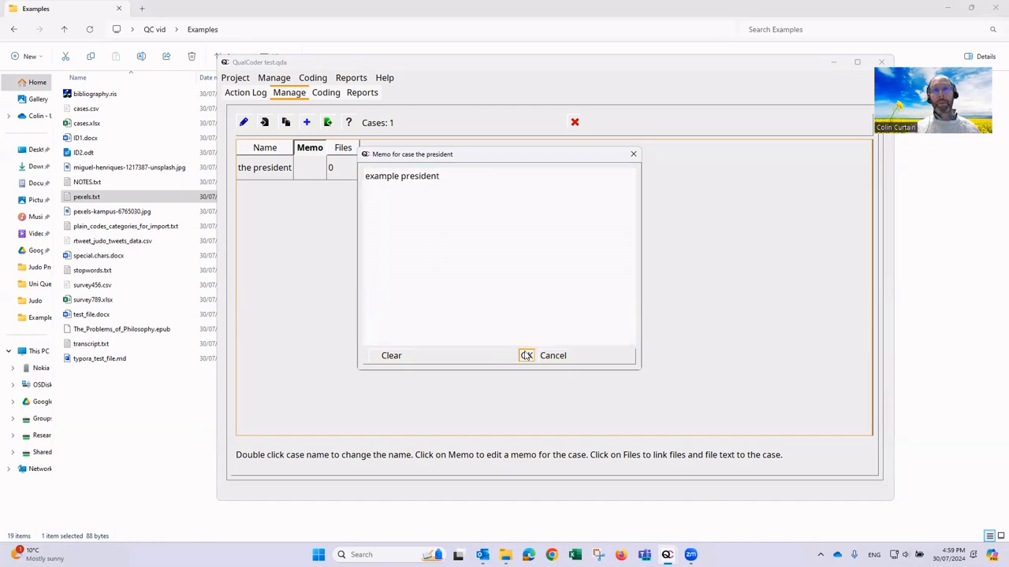
# Link "a temp file" and pexels-kampus.jpg to the case "the president"
pyautogui.click(337, 169)
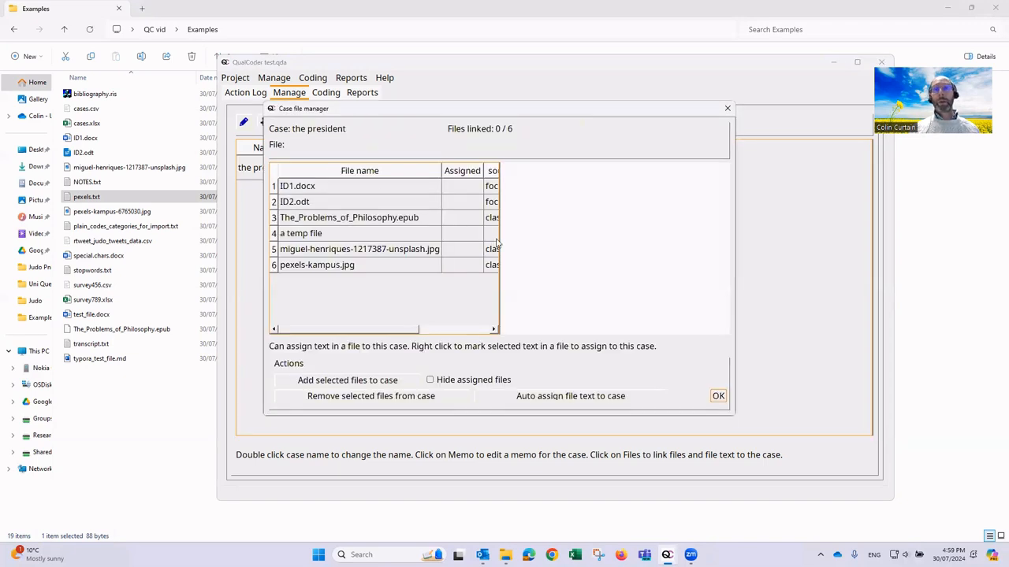
pyautogui.moveTo(499, 237); pyautogui.dragTo(558, 230)
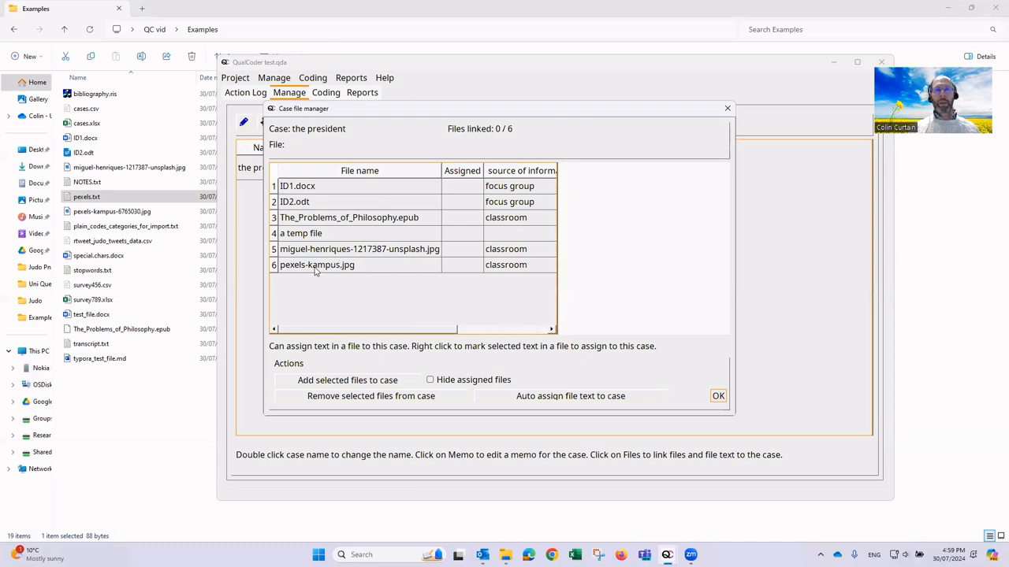
pyautogui.click(299, 234)
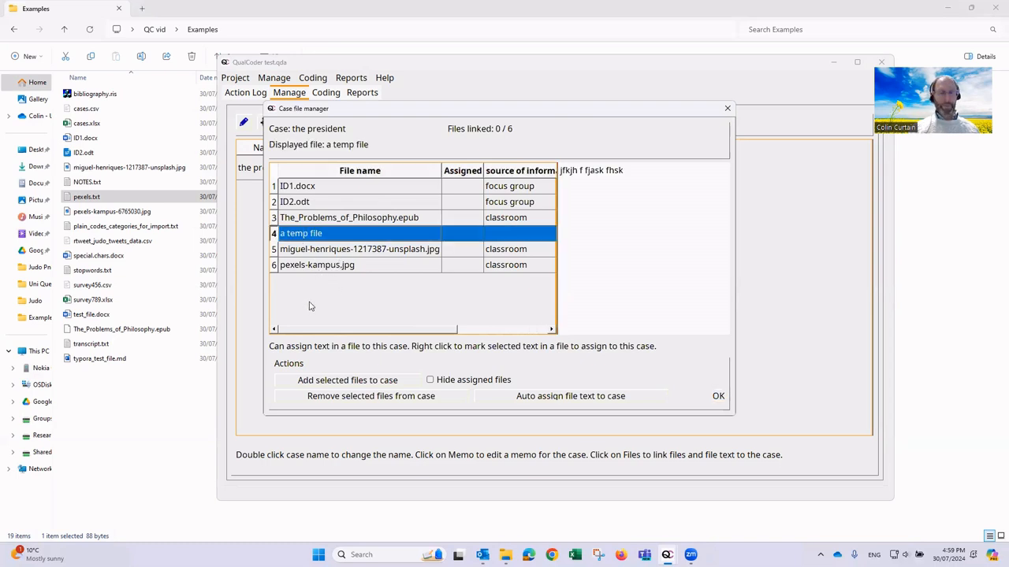
pyautogui.keyDown('ctrl'); pyautogui.click(317, 266); pyautogui.keyUp('ctrl')
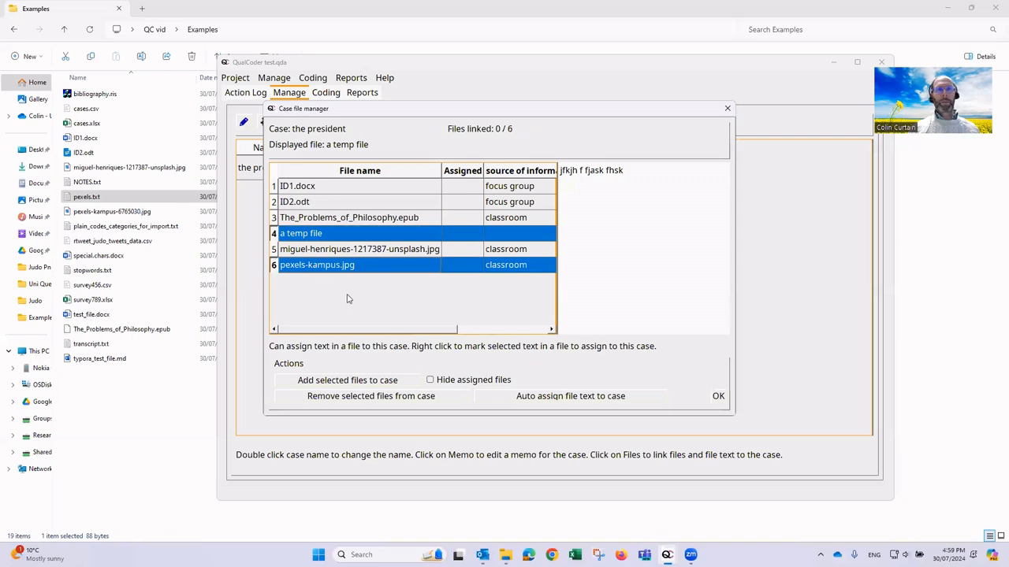
pyautogui.click(341, 383)
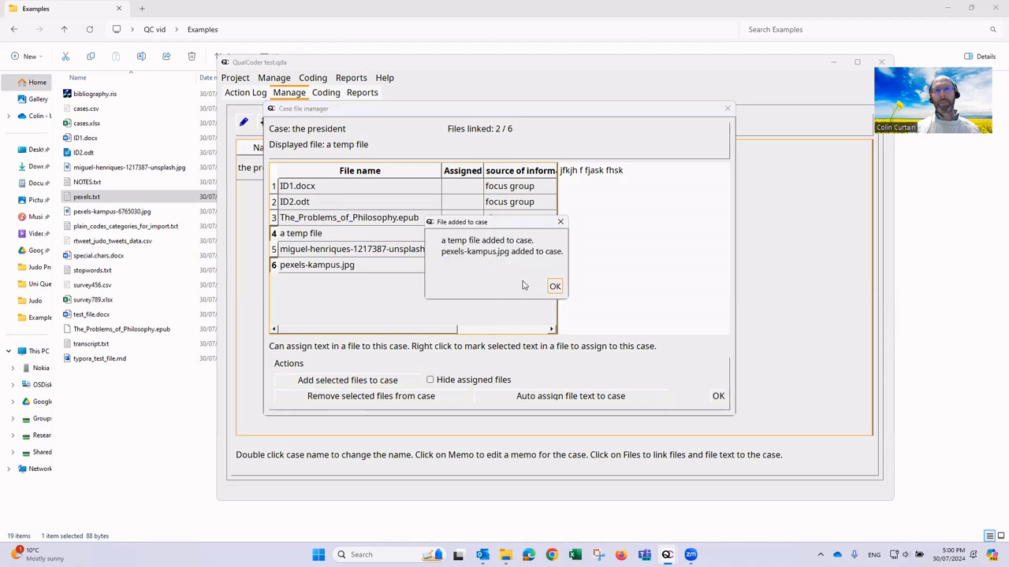
pyautogui.click(554, 286)
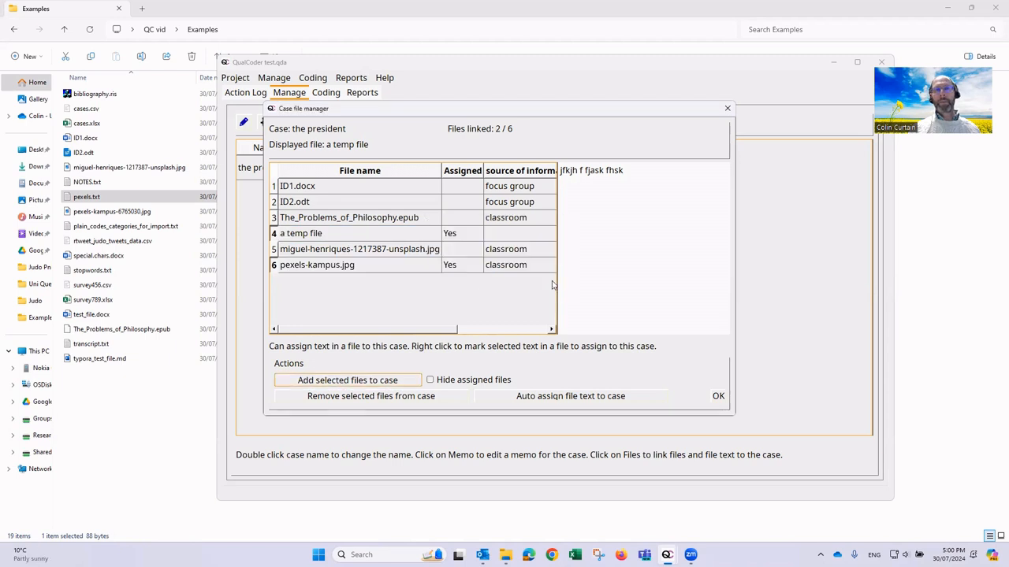
pyautogui.click(718, 396)
# View the contents of the case "the president" and open its linked image pexels-kampus.jpg
pyautogui.click(275, 164)
pyautogui.rightClick(265, 165)
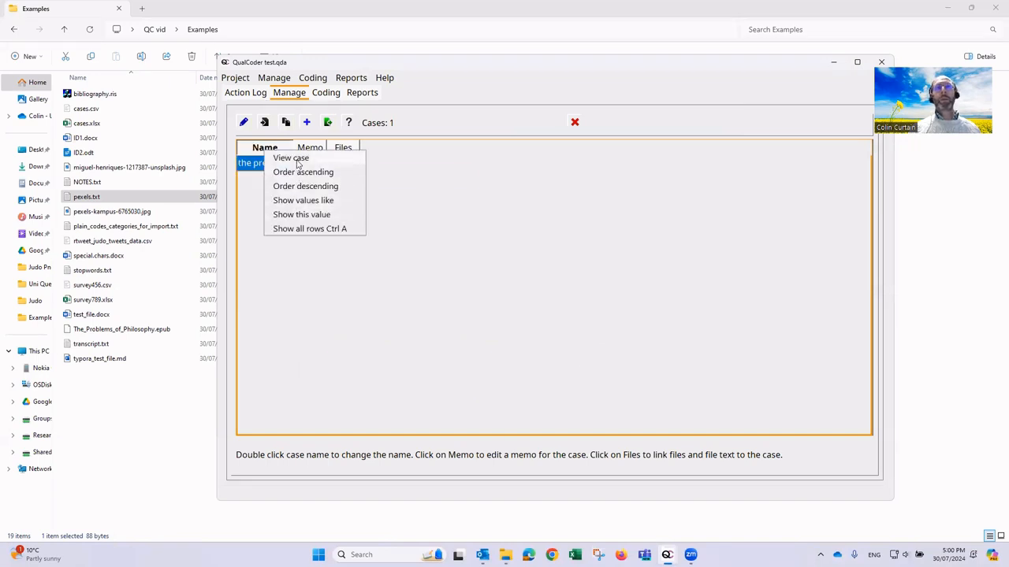
pyautogui.click(298, 161)
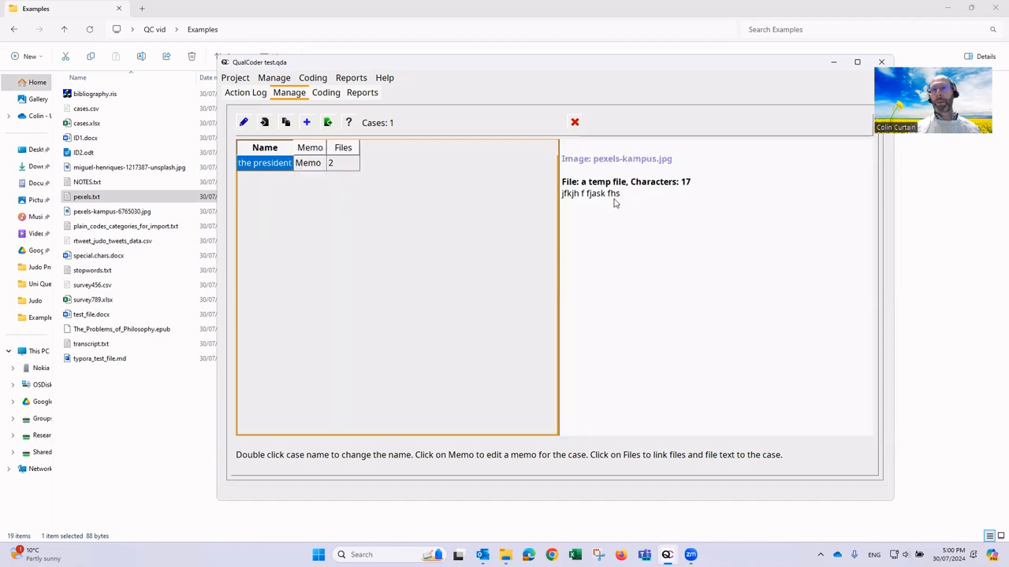
pyautogui.click(613, 160)
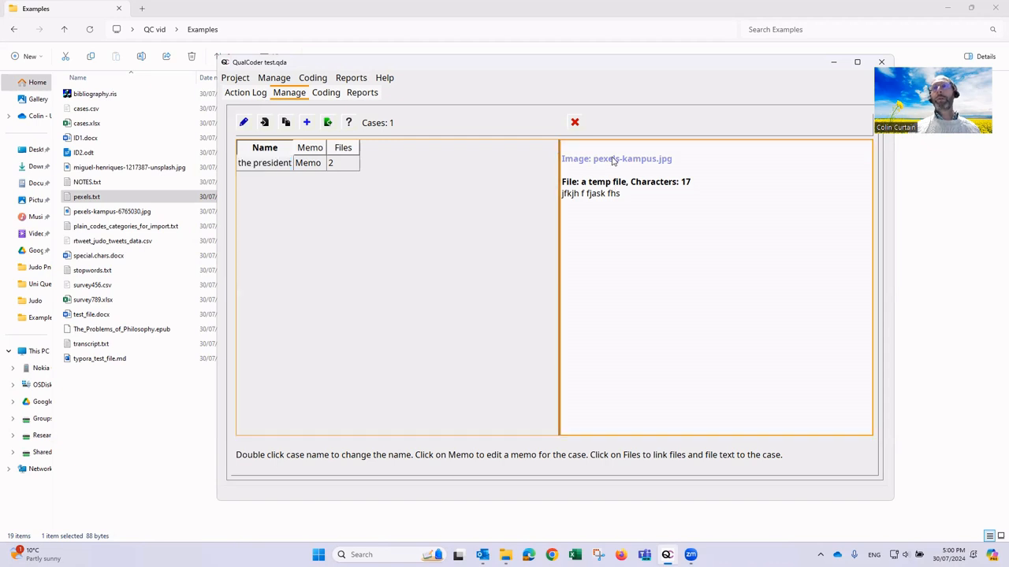
pyautogui.rightClick(611, 161)
pyautogui.click(625, 174)
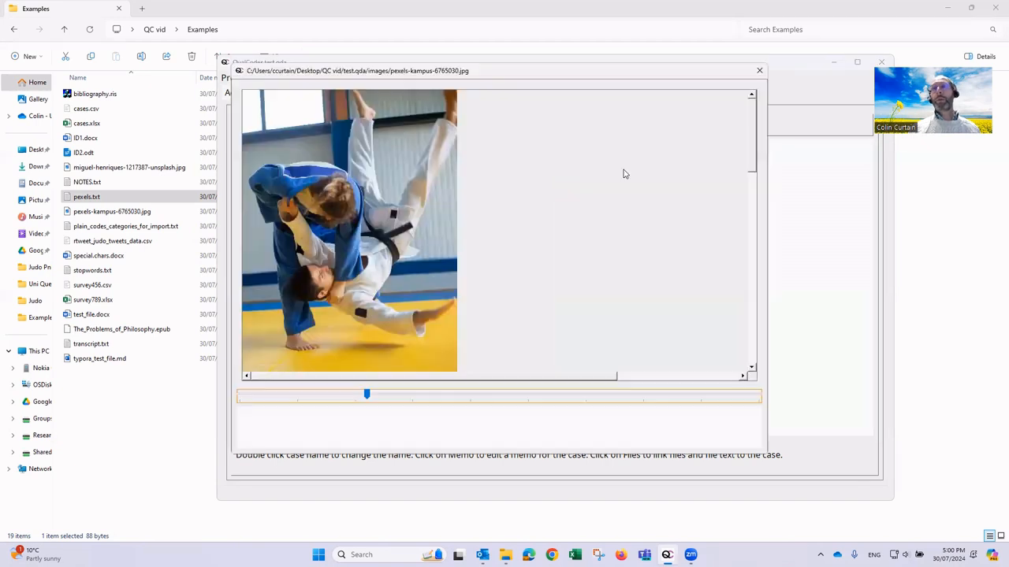
# Close the image preview, open journal management and create a new journal named "first journal"
pyautogui.click(759, 70)
pyautogui.click(273, 77)
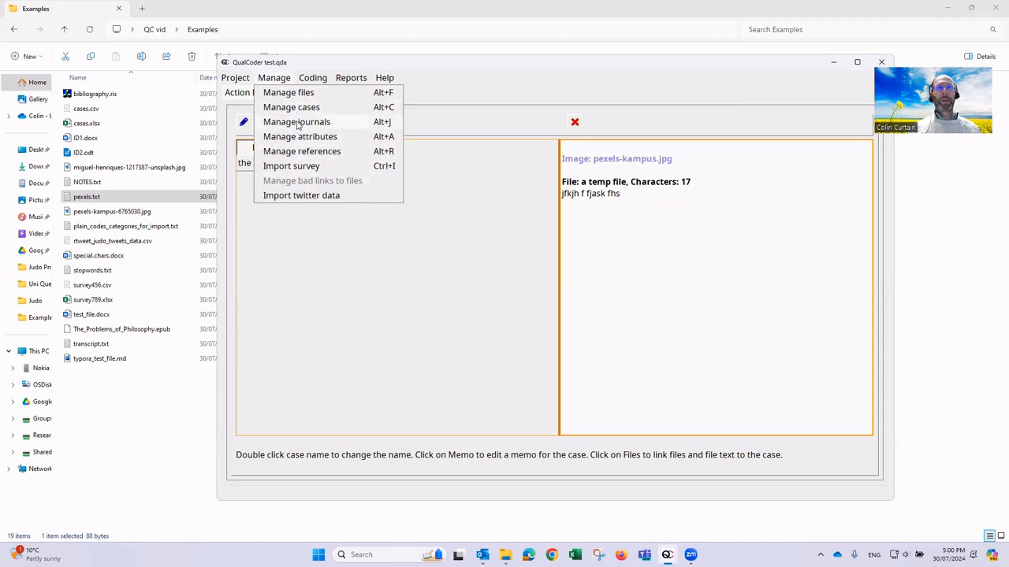
pyautogui.click(297, 122)
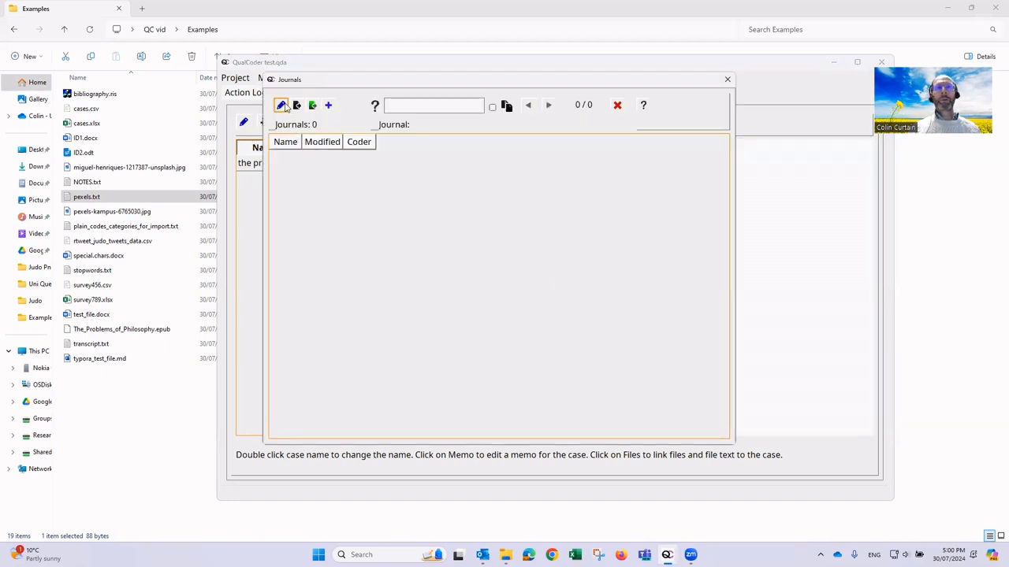
pyautogui.click(284, 107)
pyautogui.write('t jou')
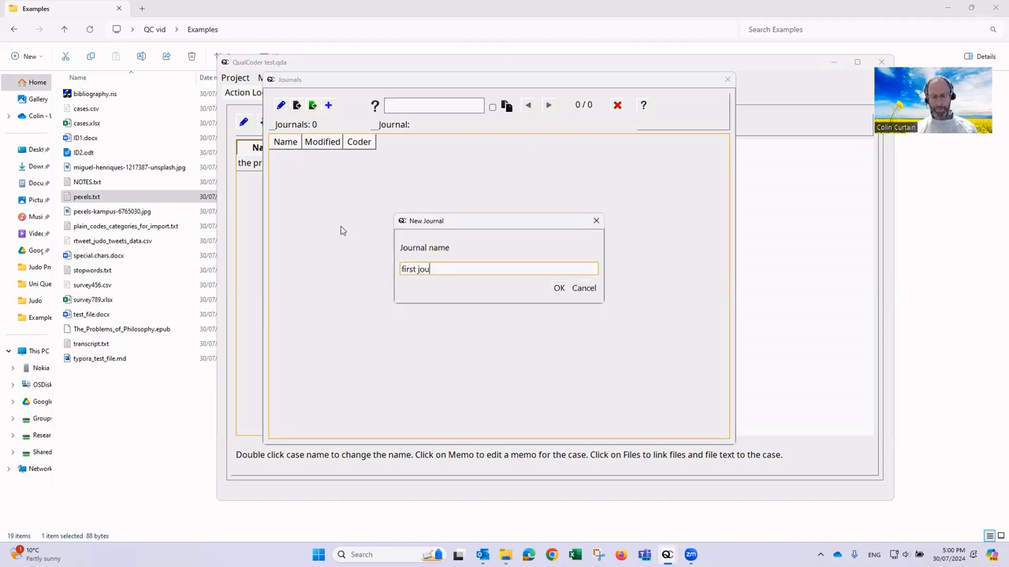
pyautogui.write('irst journal')
pyautogui.press('Return')
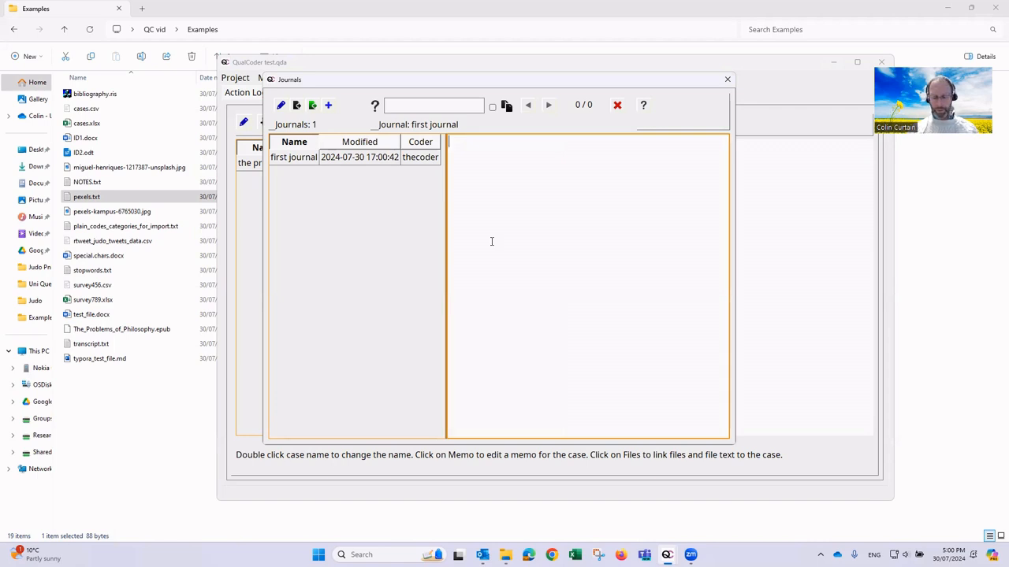
# Write "Our first entry" in the journal and insert empty space above it
pyautogui.write('our first entry')
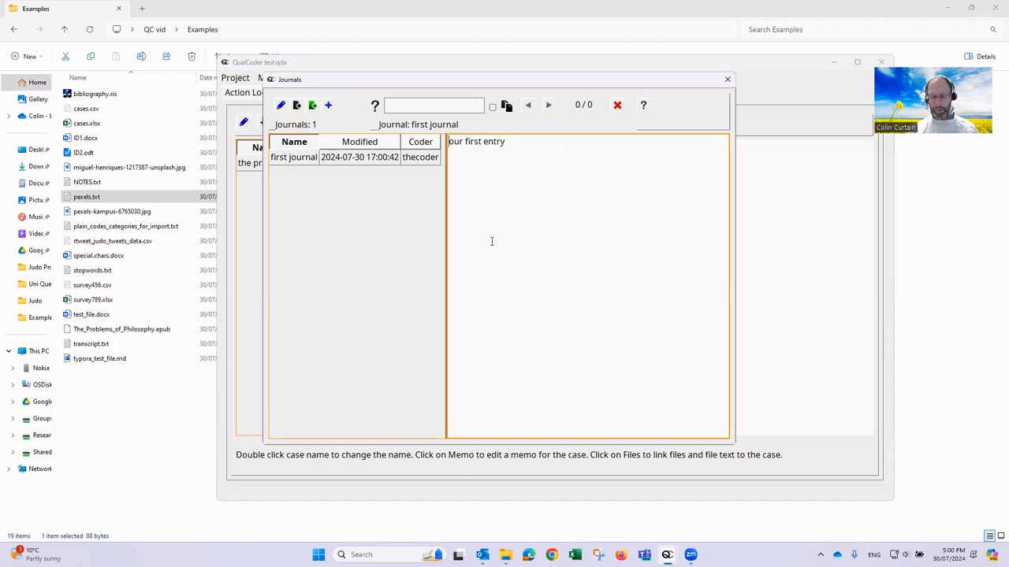
pyautogui.press('Home')
pyautogui.write('O')
pyautogui.press('Delete')
pyautogui.press('Home')
pyautogui.press('Return')
pyautogui.press('Up')
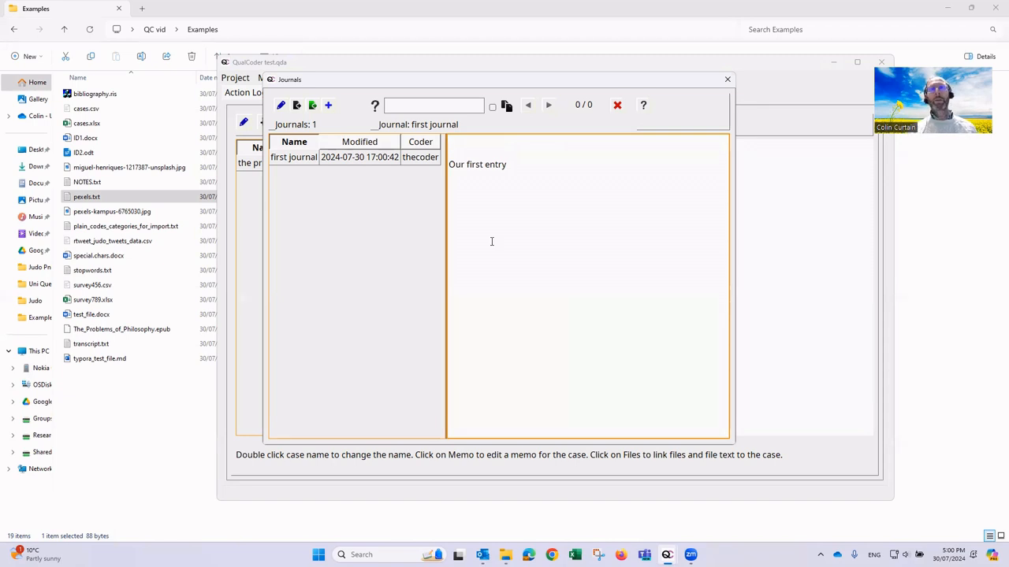
# Add the Markdown headings "# Heading 1", "## Heading 2" and "### Heading 3" above the journal entry
pyautogui.write('#')
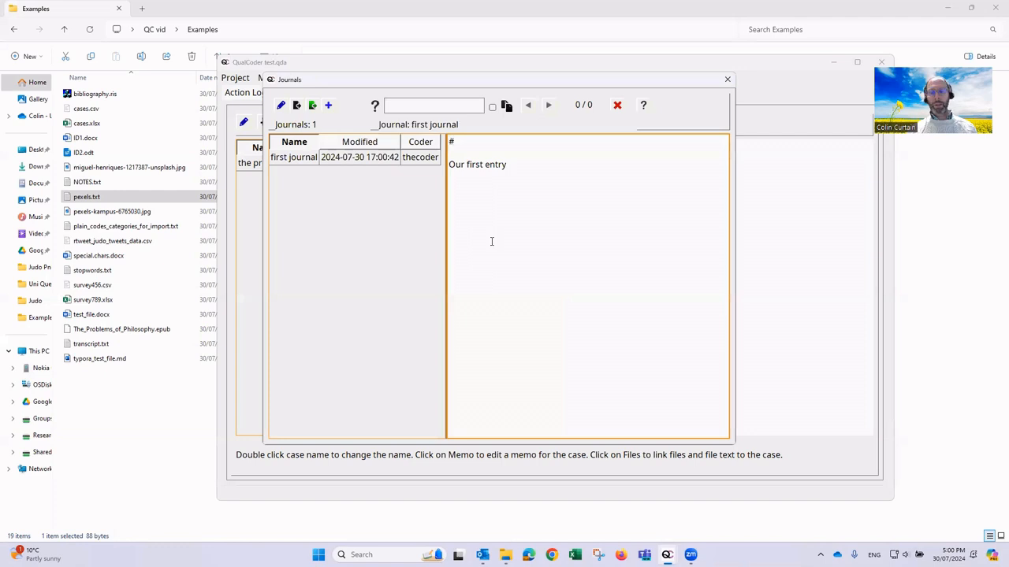
pyautogui.write(' Heading 1')
pyautogui.press('Return')
pyautogui.press('Return')
pyautogui.write('##')
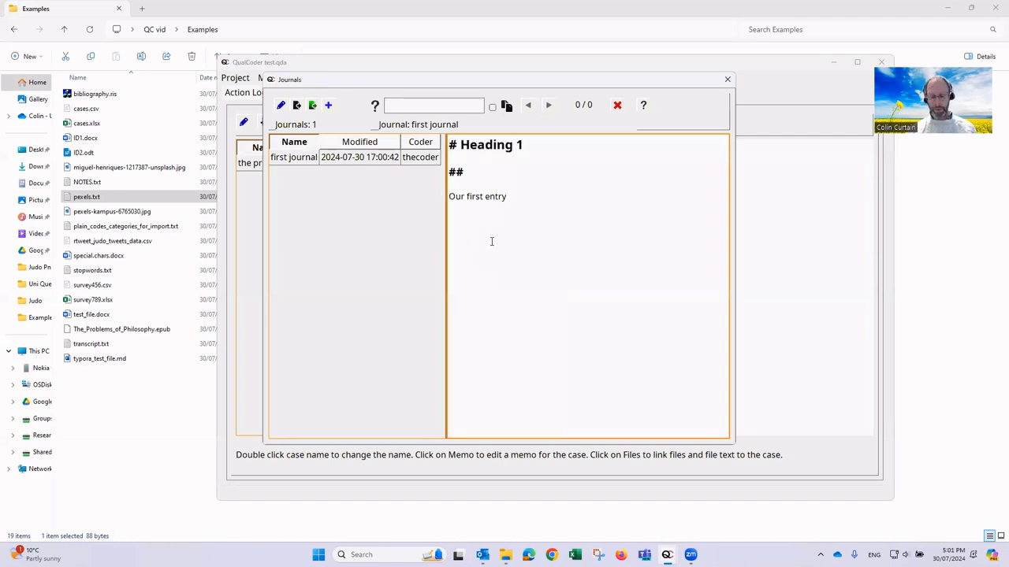
pyautogui.write(' Heading 2')
pyautogui.press('Return')
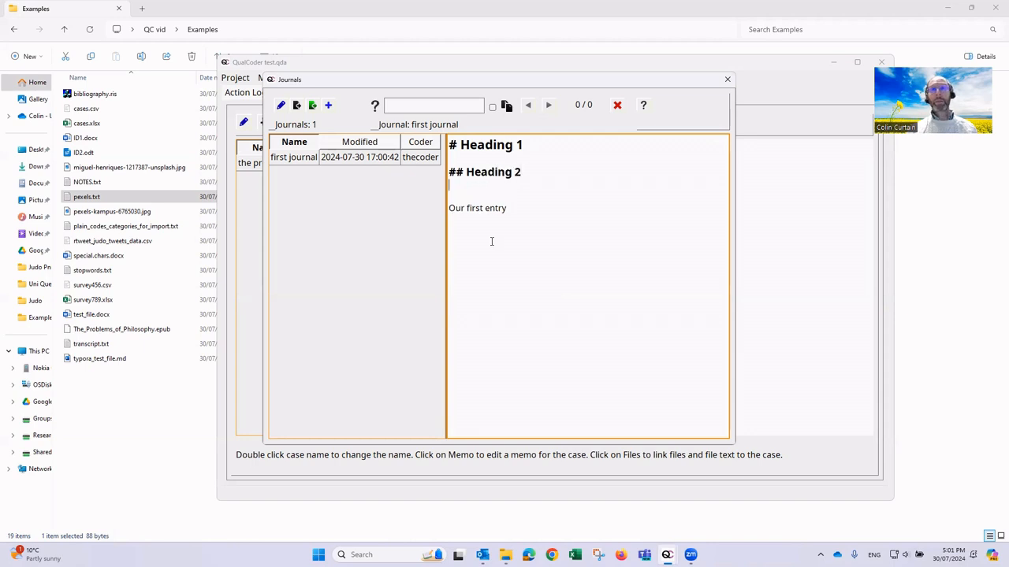
pyautogui.write('### Heading 3')
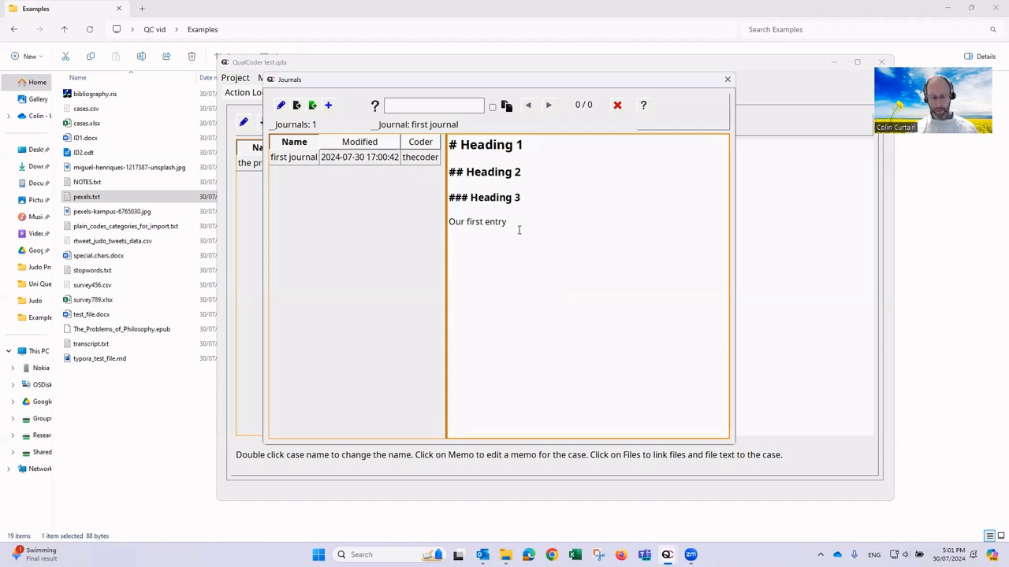
# Add the line "this is more *text* here" below the entry and mark "first" as bold with double asterisks
pyautogui.write(' Our first')
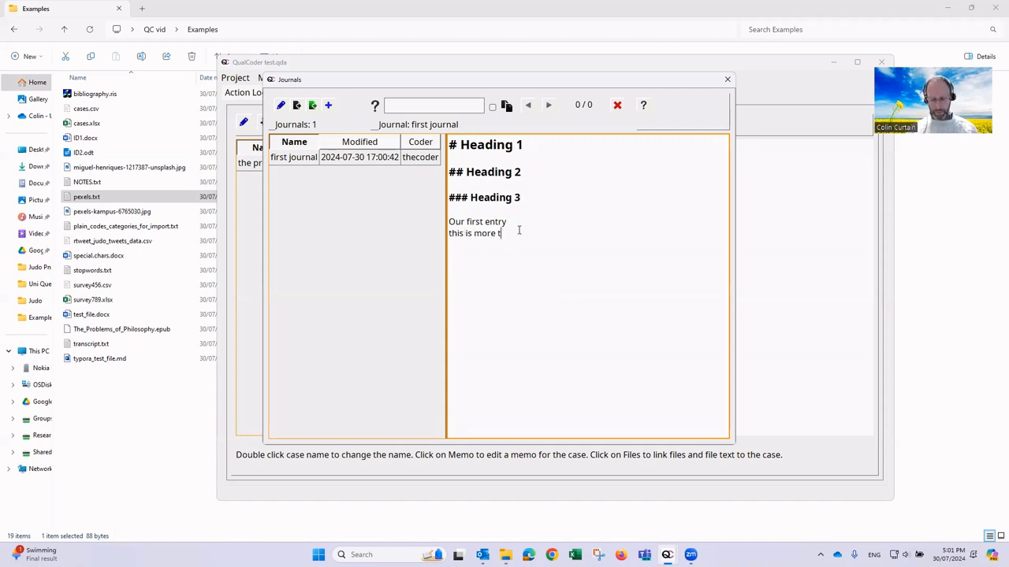
pyautogui.write(' entry this is more text here')
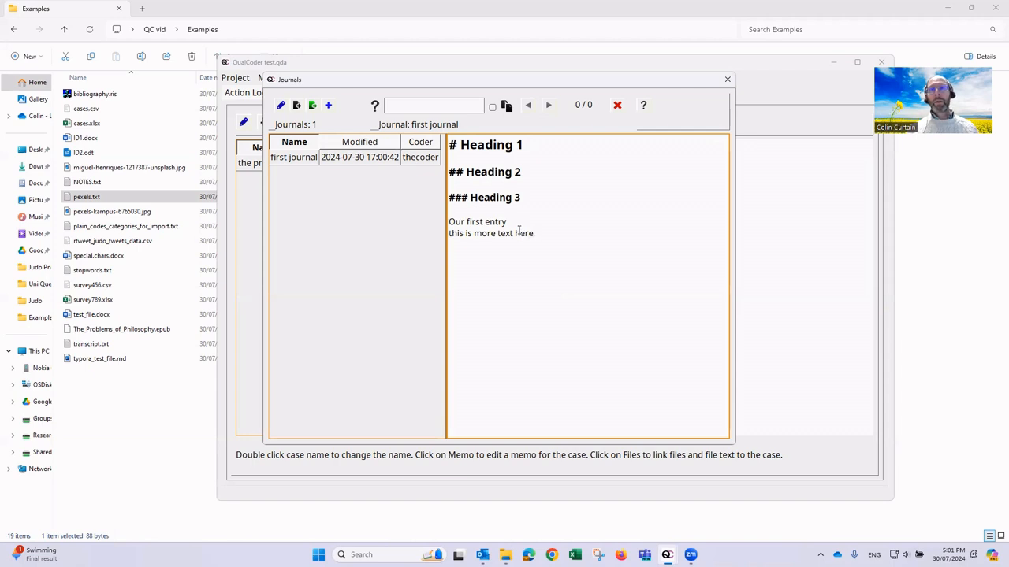
pyautogui.moveTo(499, 239); pyautogui.dragTo(495, 243)
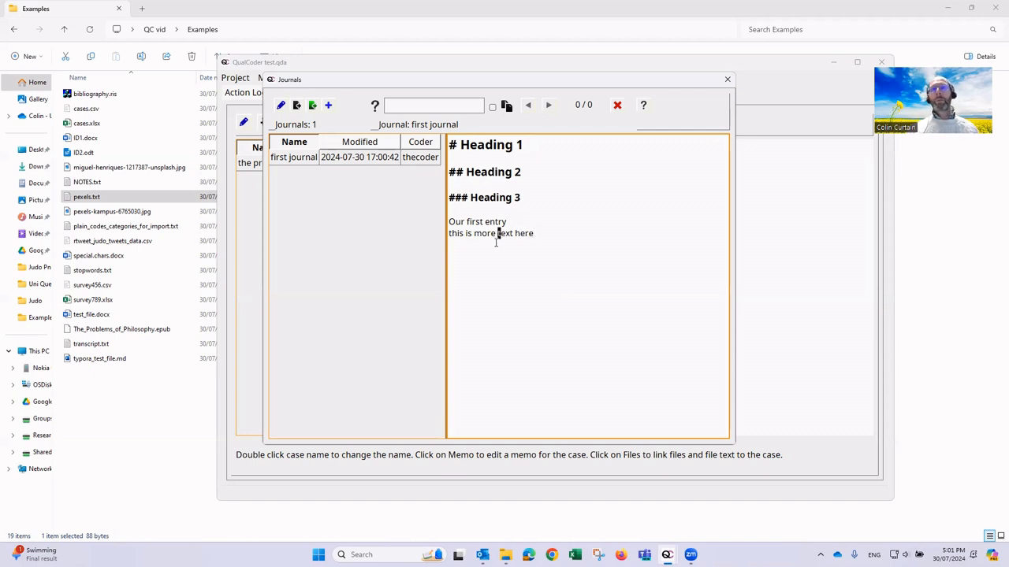
pyautogui.write('*')
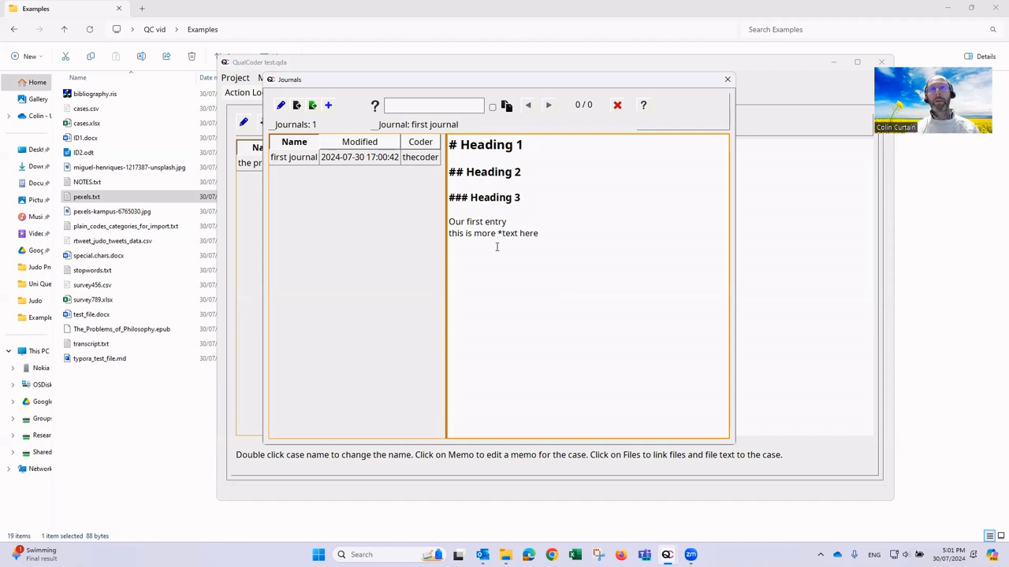
pyautogui.write('*')
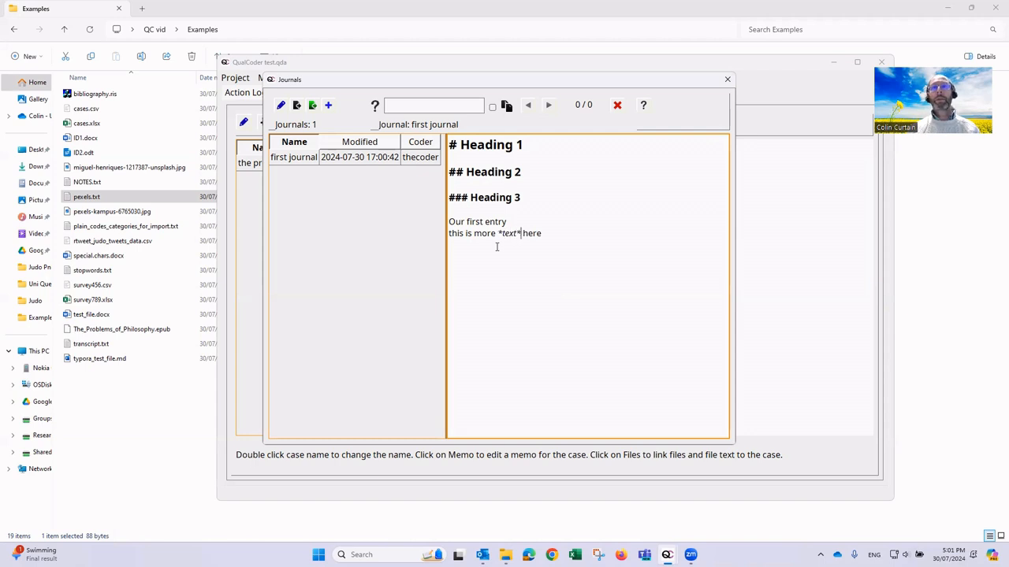
pyautogui.write('**')
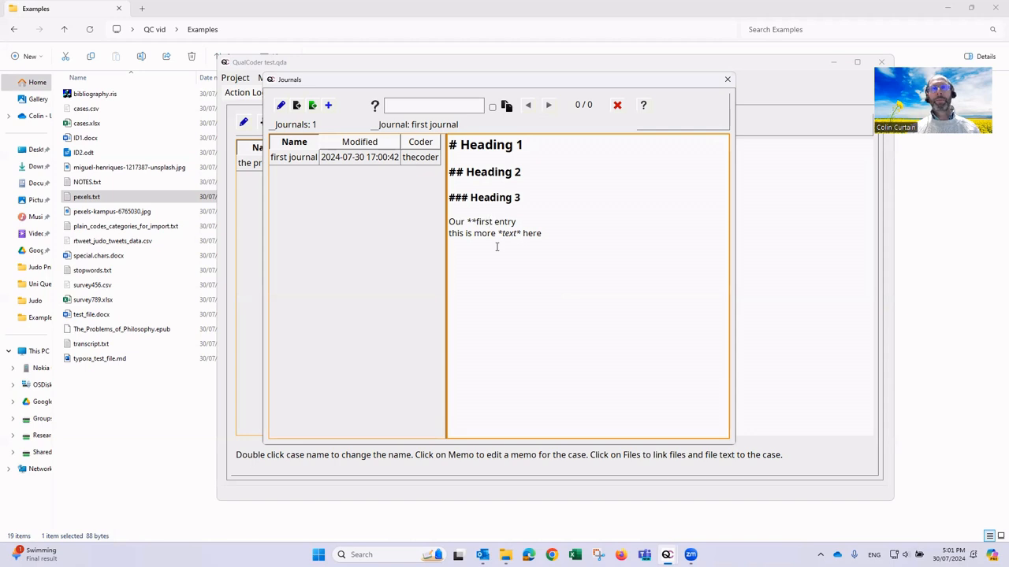
pyautogui.write('**')
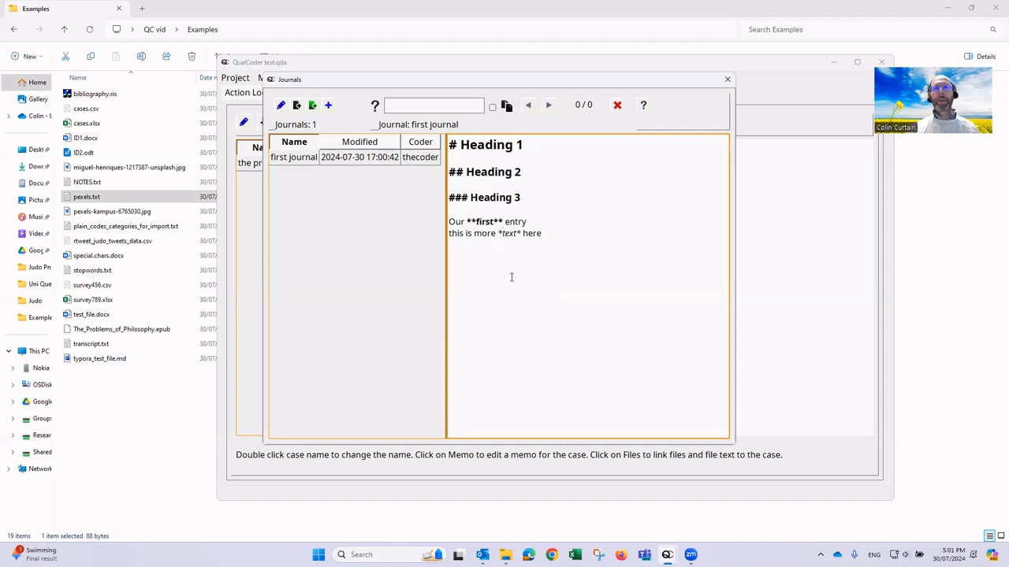
# Search all journals for "entry" and go to the match in the text
pyautogui.click(492, 108)
pyautogui.click(447, 106)
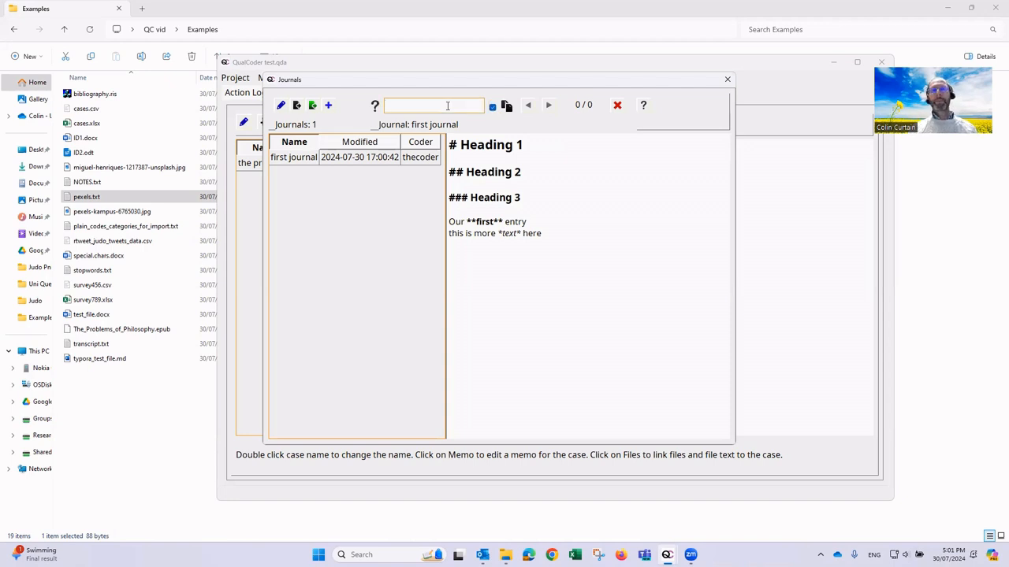
pyautogui.write('entry')
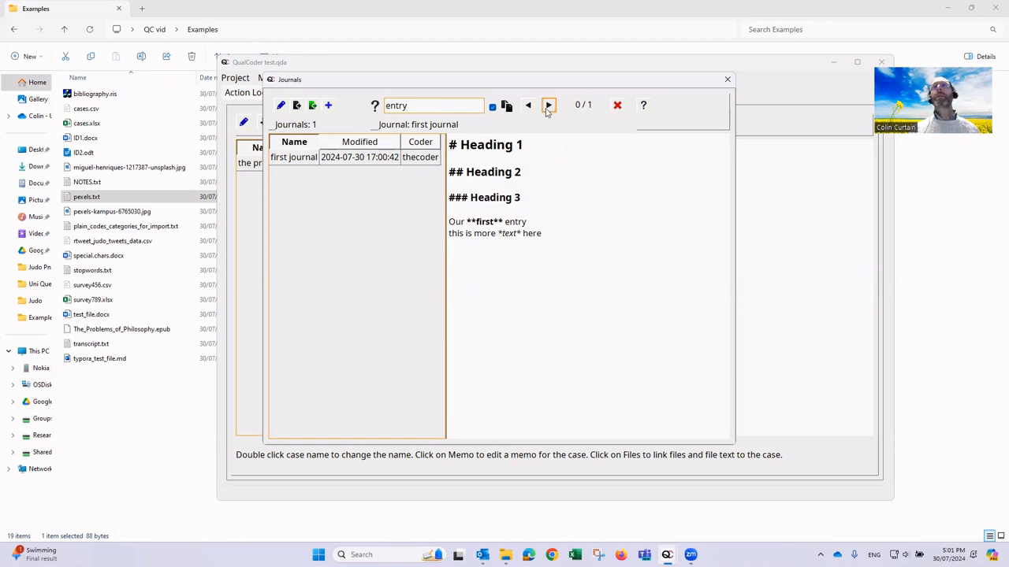
pyautogui.click(548, 107)
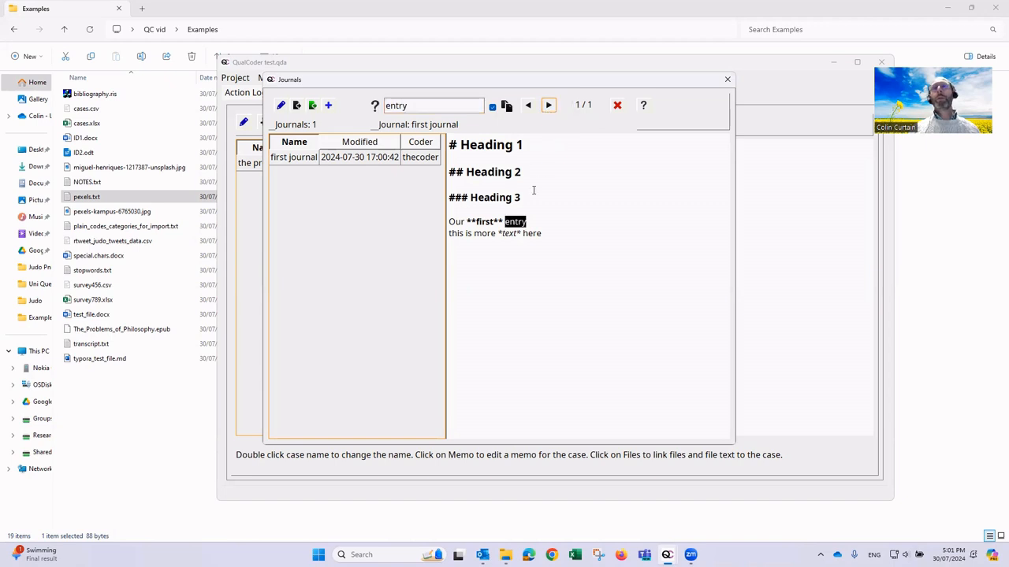
# Open the online wiki help page for journals, look through it, and close it and the Journals window
pyautogui.click(643, 106)
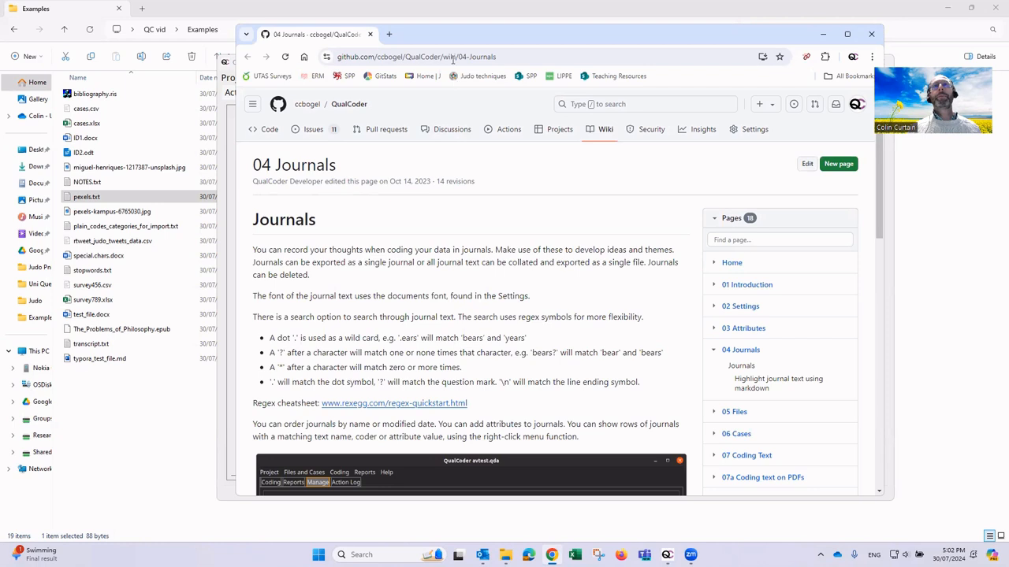
pyautogui.moveTo(456, 57); pyautogui.dragTo(309, 75)
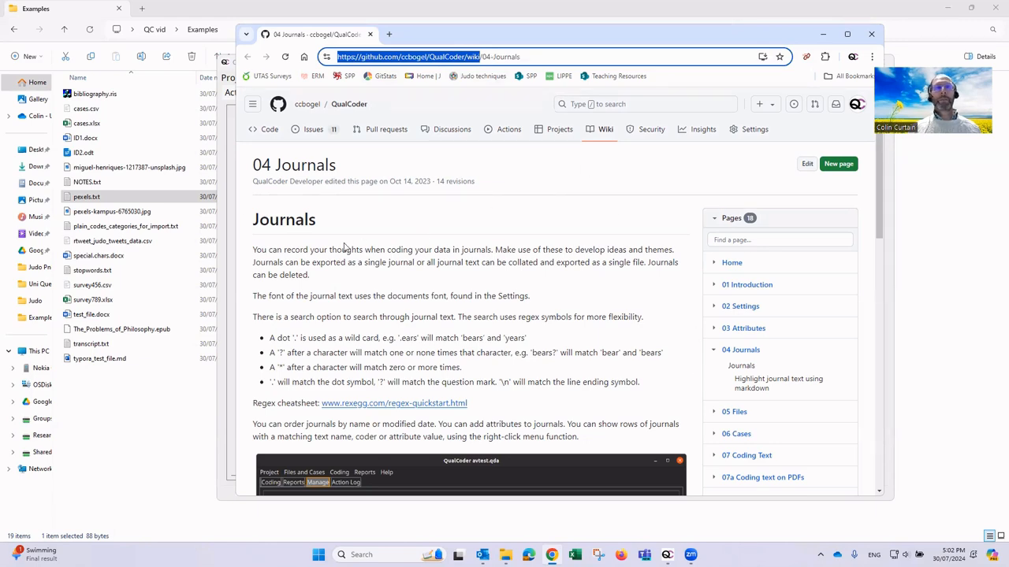
pyautogui.scroll(-1, 424, 318)
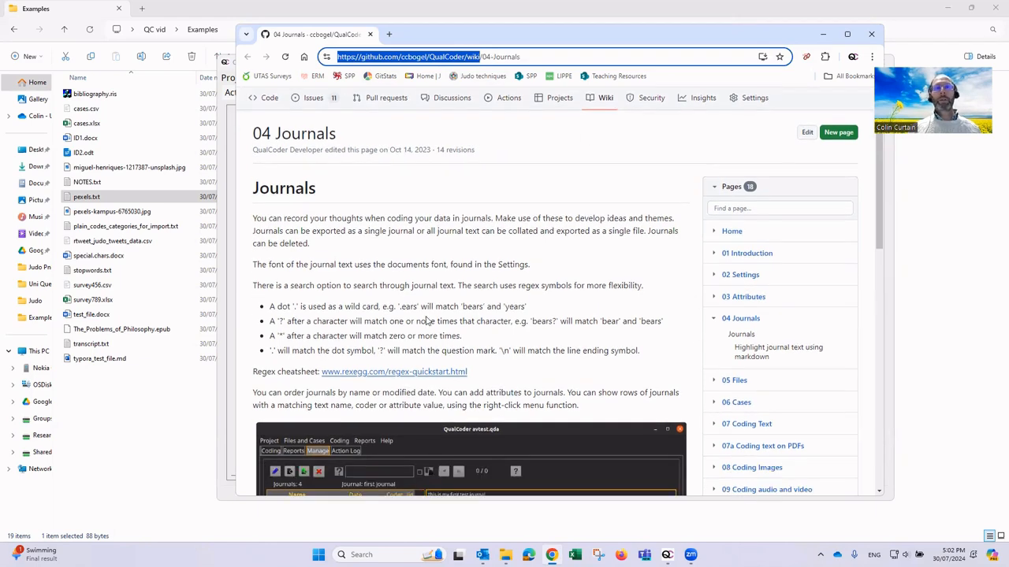
pyautogui.scroll(-10, 428, 317)
pyautogui.scroll(3, 442, 315)
pyautogui.scroll(10, 442, 315)
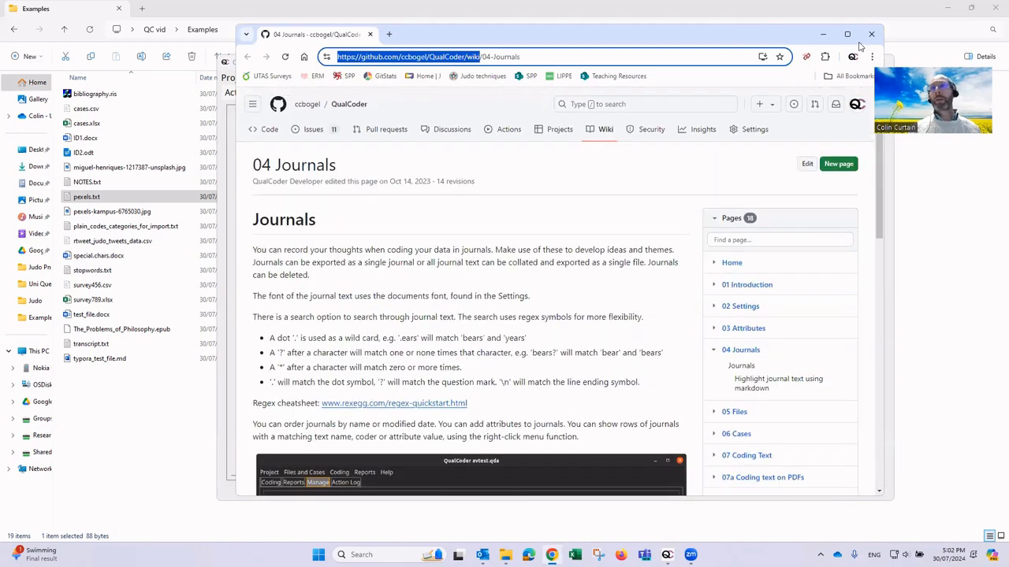
pyautogui.click(871, 33)
pyautogui.click(492, 294)
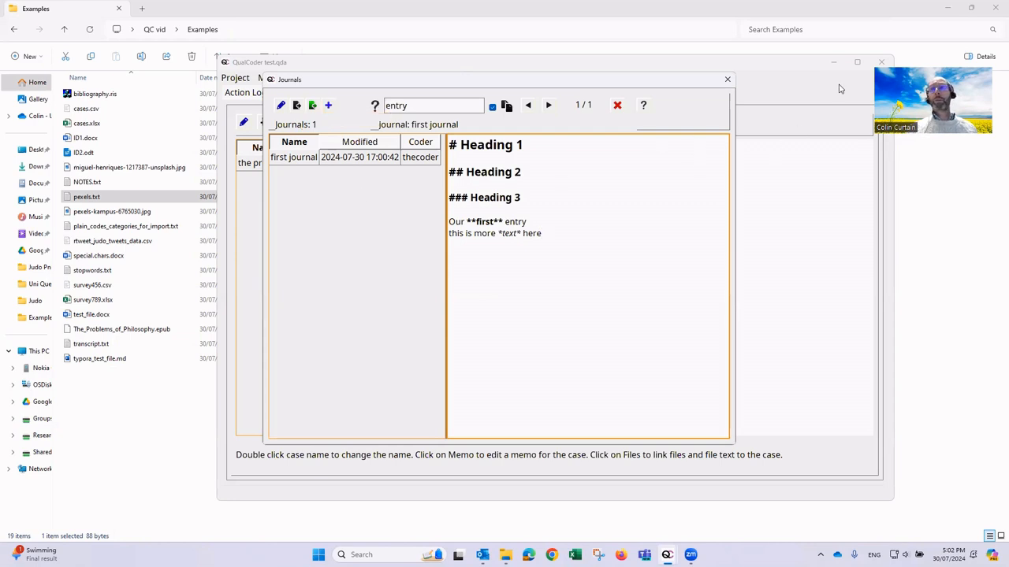
pyautogui.click(727, 80)
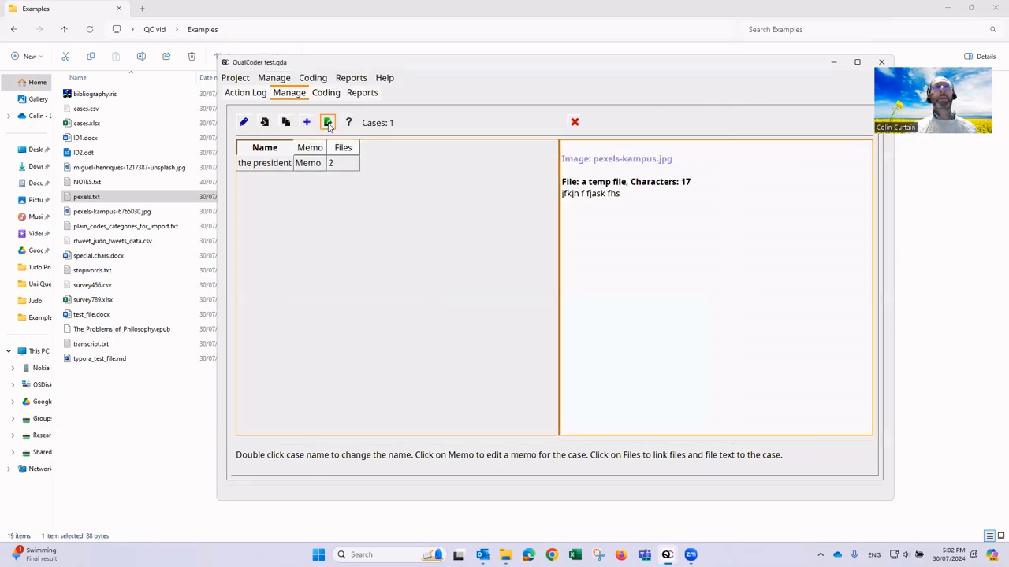
# Import bibliography.ris from the Examples folder into reference management and widen the window to show the Ref Id column
pyautogui.click(269, 77)
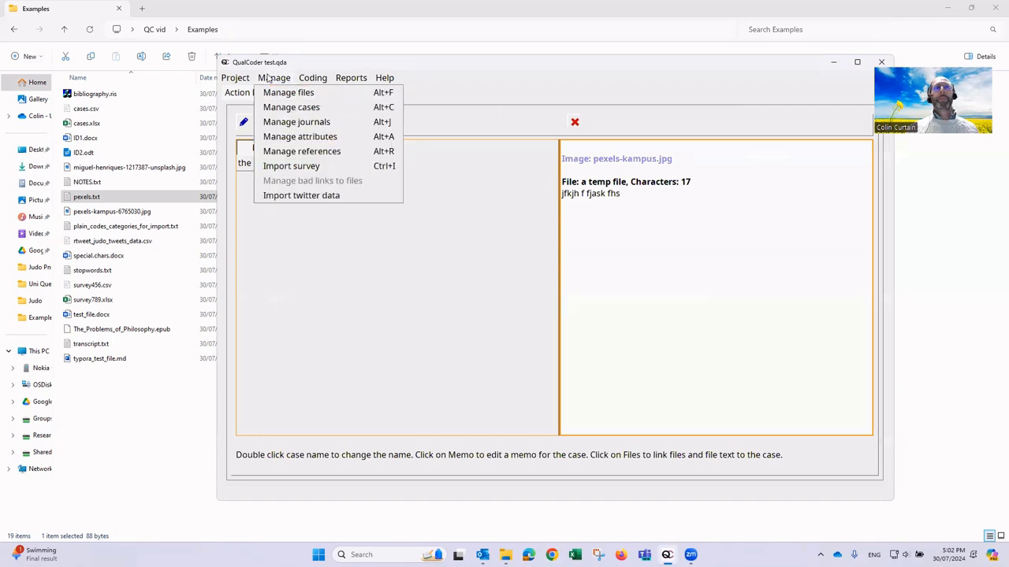
pyautogui.click(300, 152)
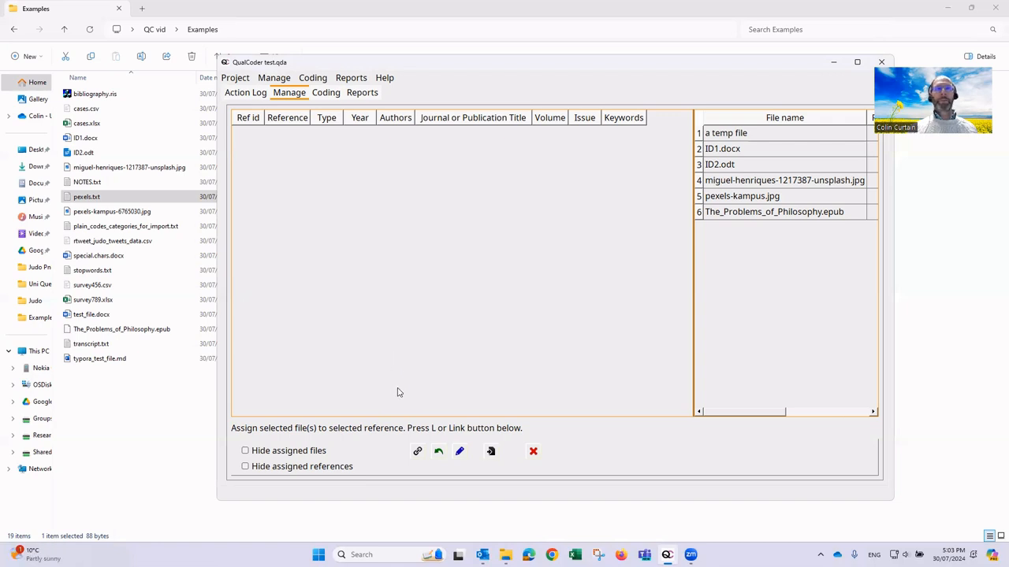
pyautogui.click(91, 95)
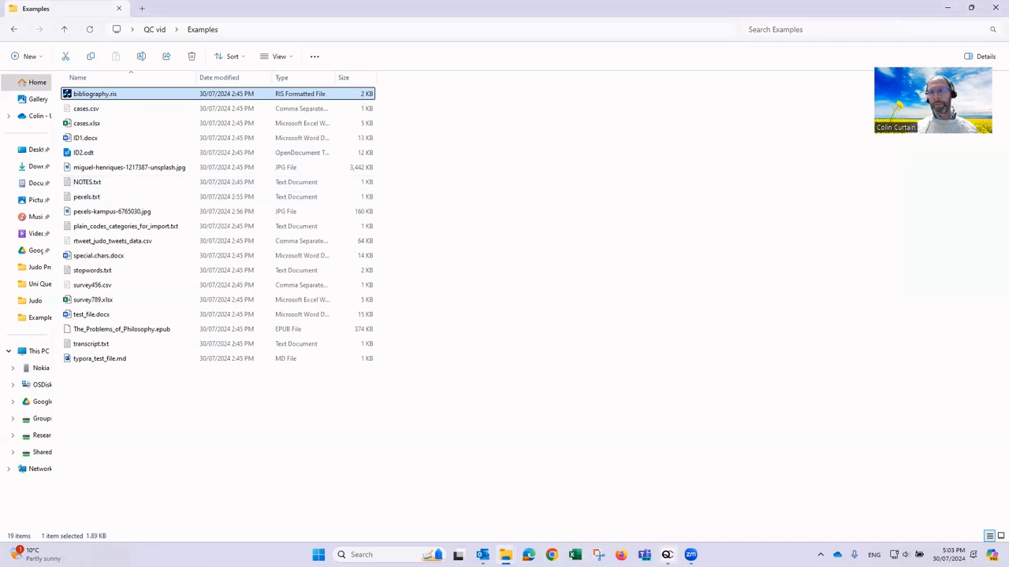
pyautogui.click(667, 554)
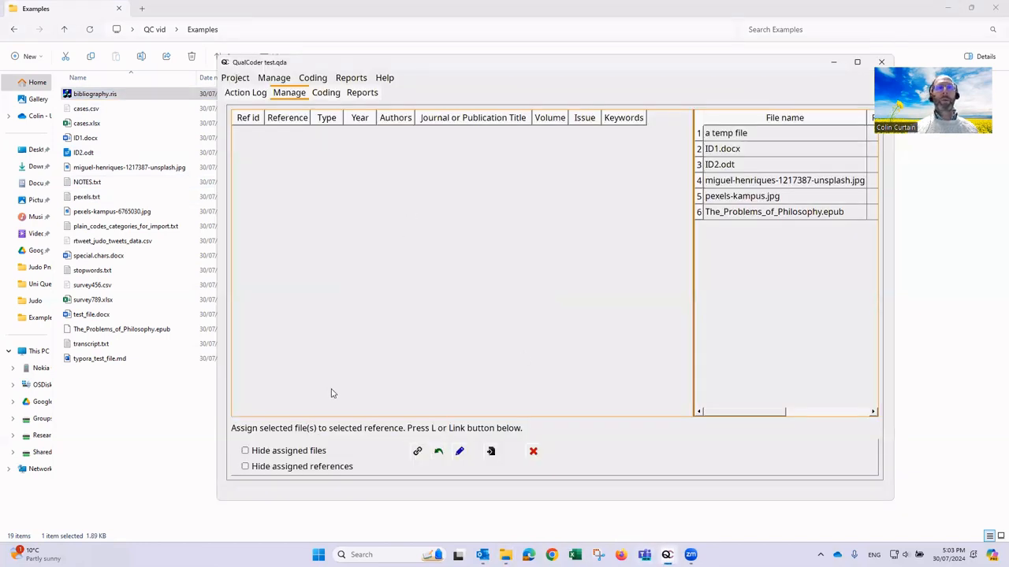
pyautogui.click(491, 452)
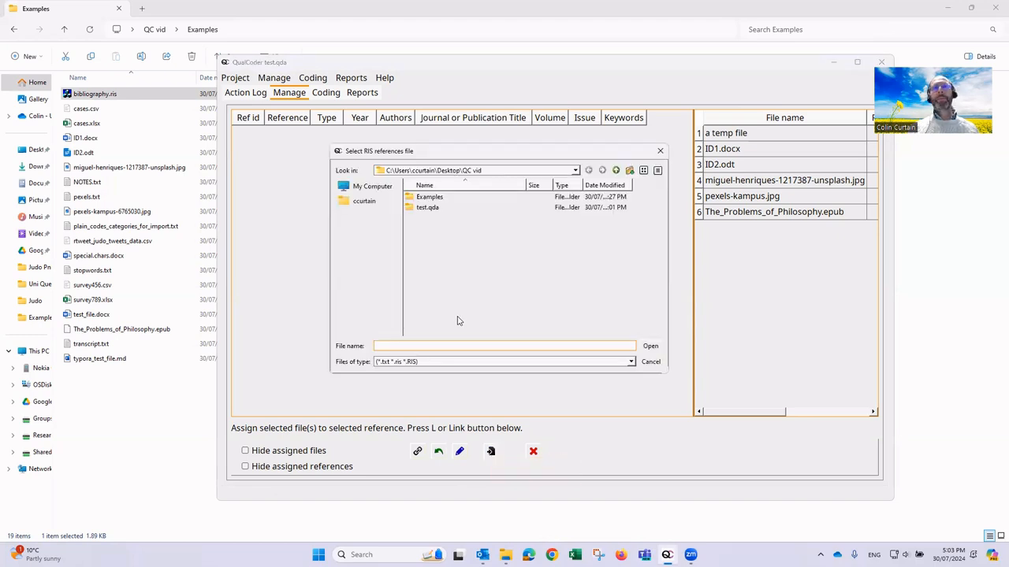
pyautogui.doubleClick(419, 198)
pyautogui.click(431, 197)
pyautogui.click(650, 346)
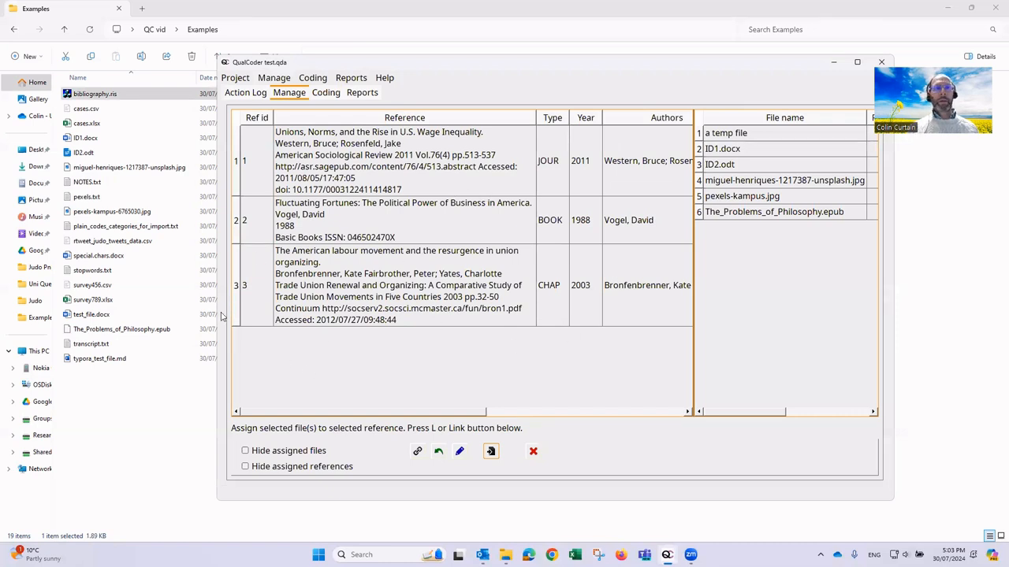
pyautogui.moveTo(214, 313); pyautogui.dragTo(113, 323)
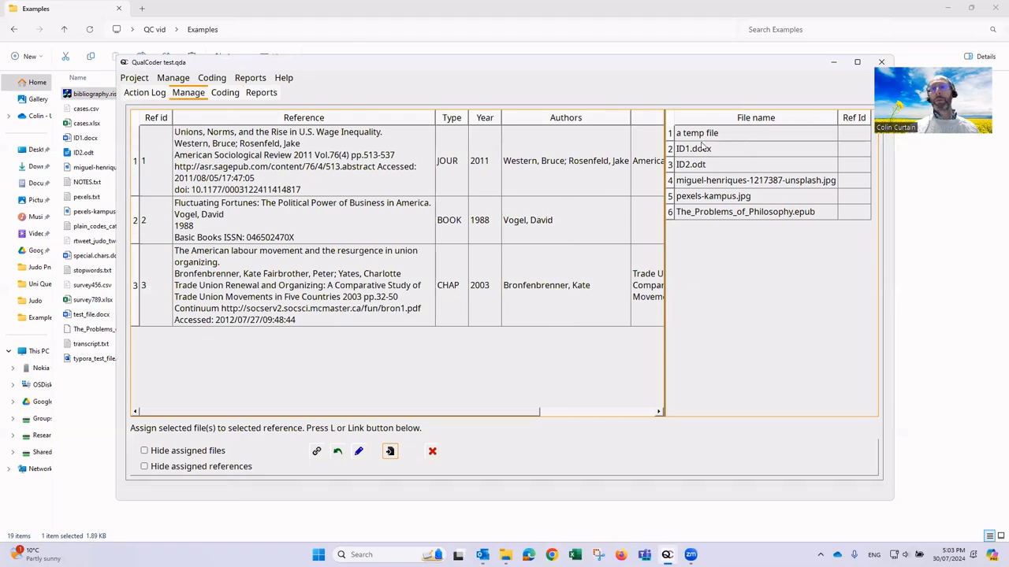
# Start a survey import and load survey789.xlsx from the Examples folder
pyautogui.click(172, 77)
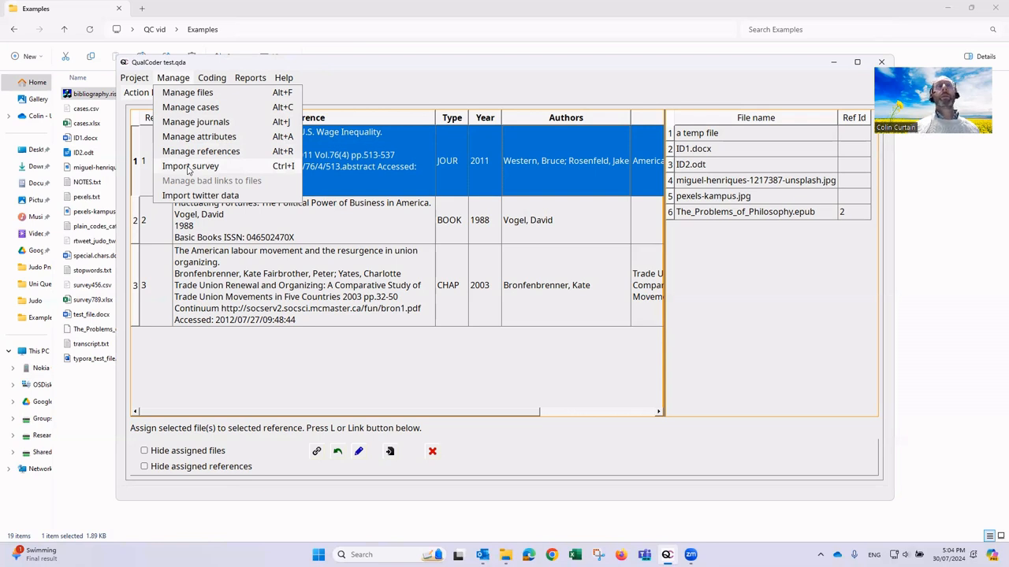
pyautogui.click(189, 167)
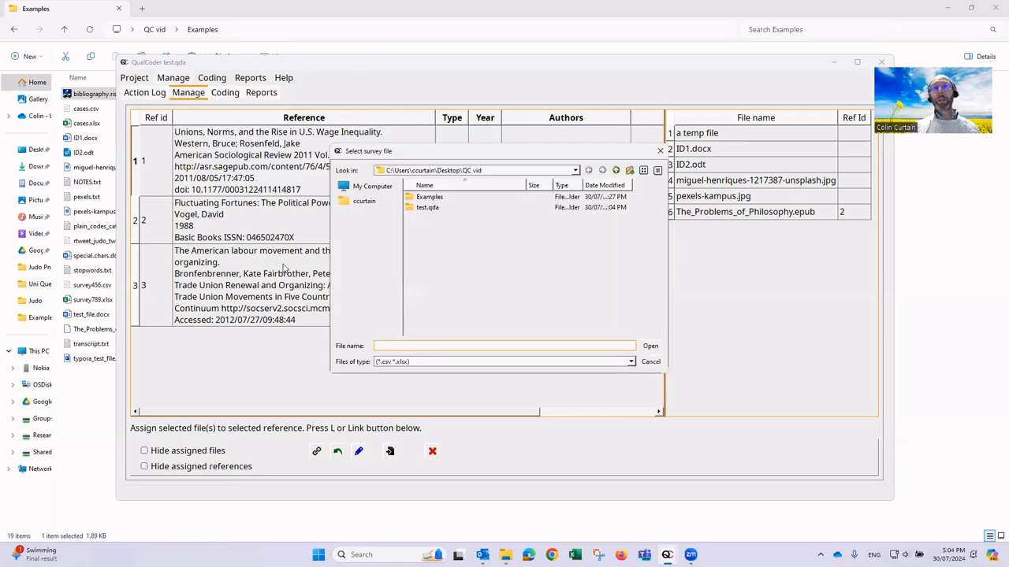
pyautogui.doubleClick(420, 199)
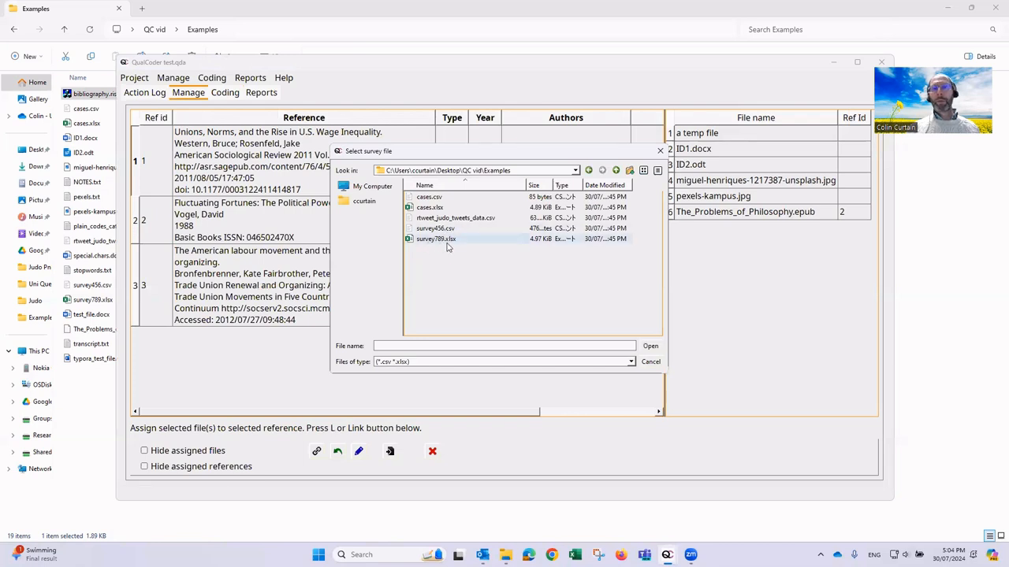
pyautogui.click(429, 240)
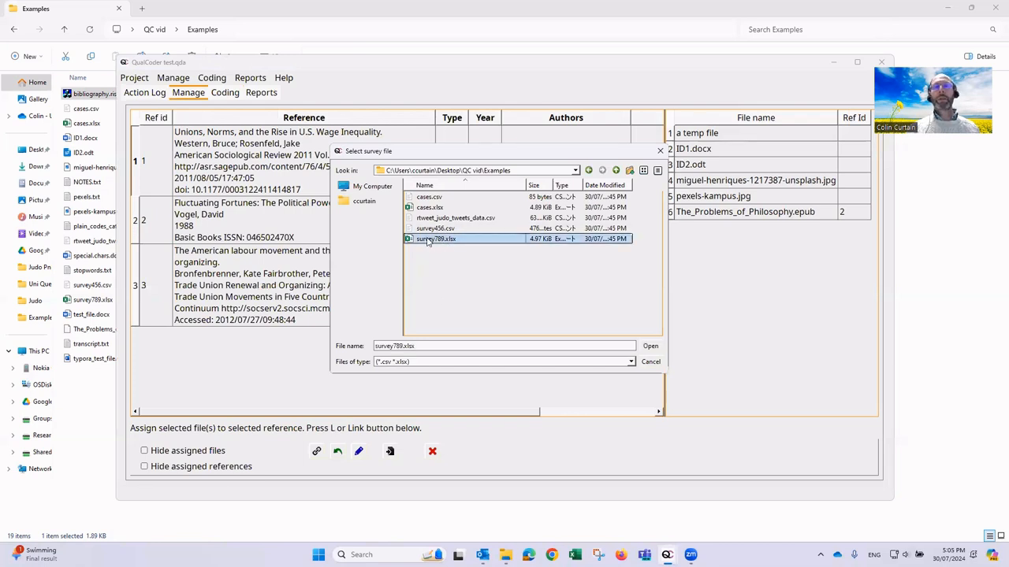
pyautogui.click(649, 347)
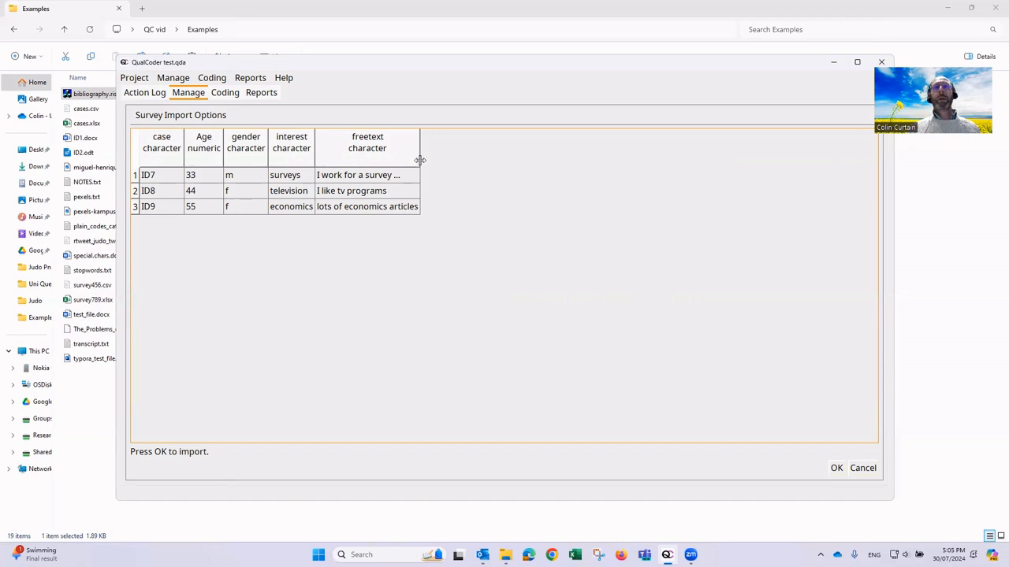
# Widen the freetext column of the survey import table and change its type to Qualitative
pyautogui.moveTo(418, 157); pyautogui.dragTo(487, 154)
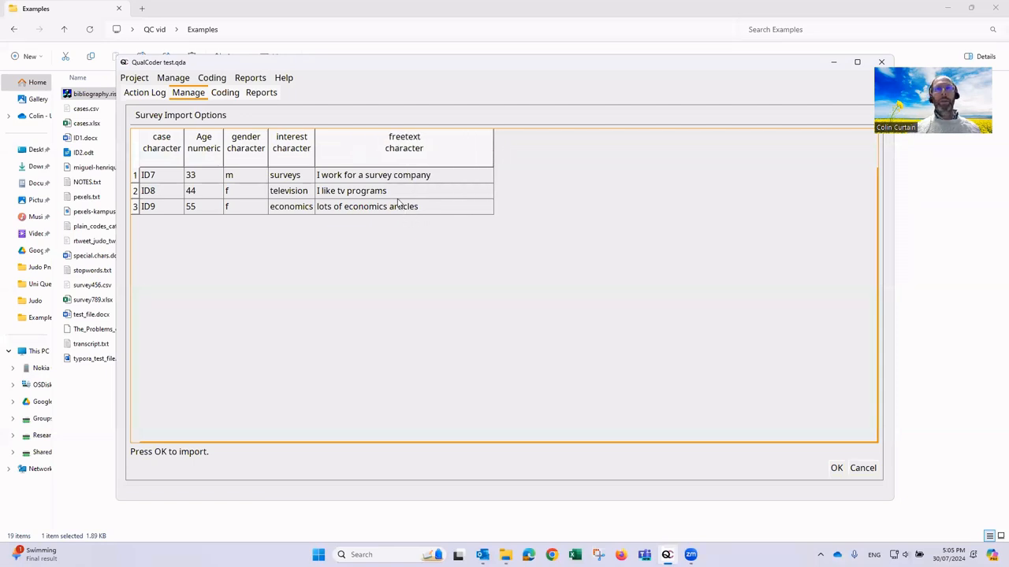
pyautogui.rightClick(394, 153)
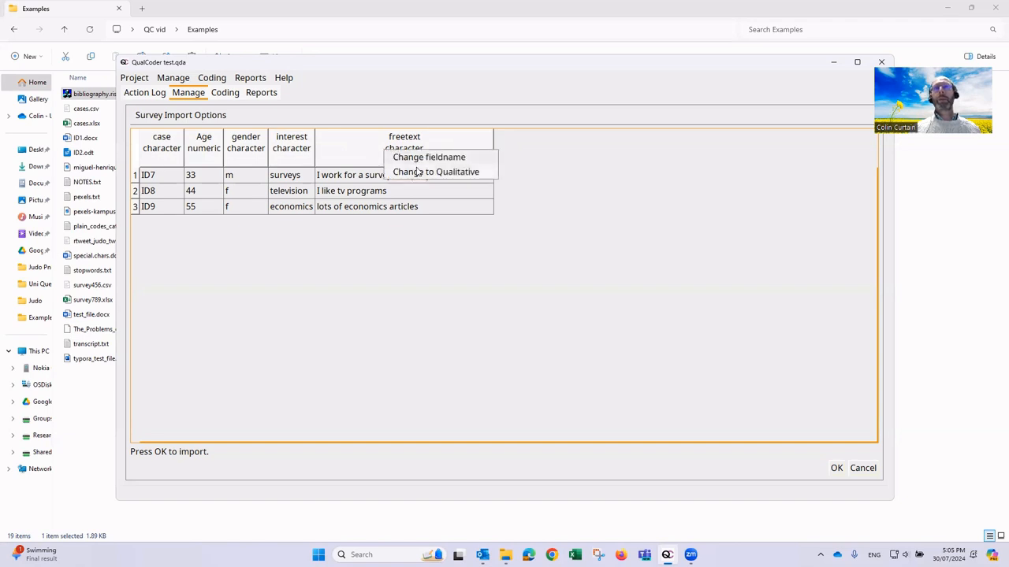
pyautogui.click(417, 170)
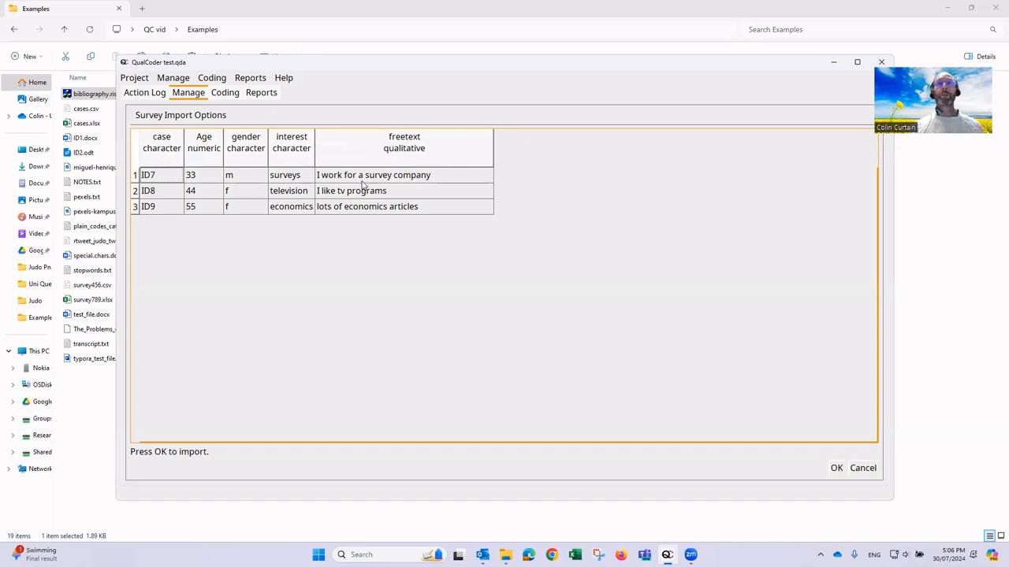
# Go through the freetext responses of the three survey rows and import the survey
pyautogui.click(369, 206)
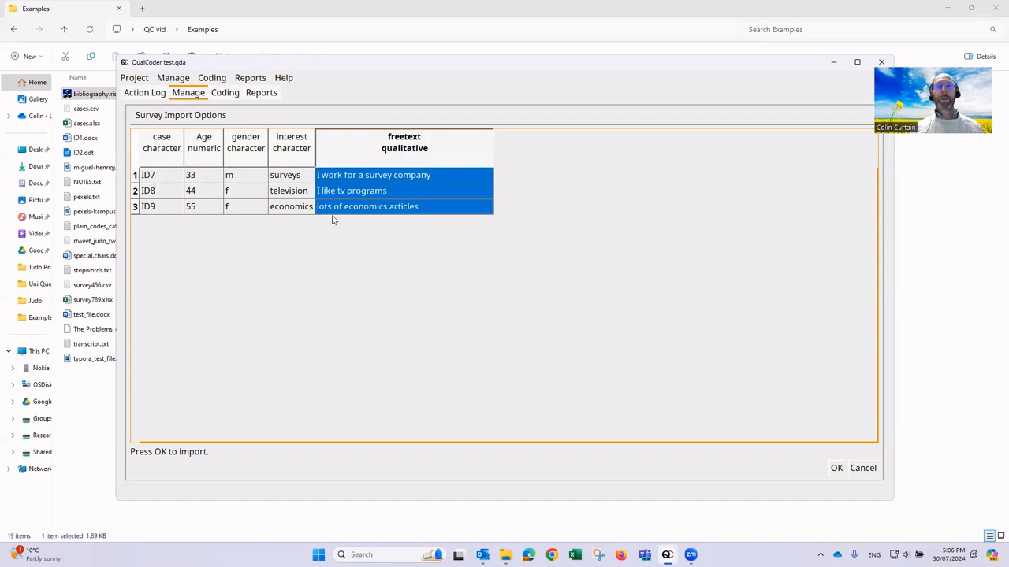
pyautogui.click(424, 247)
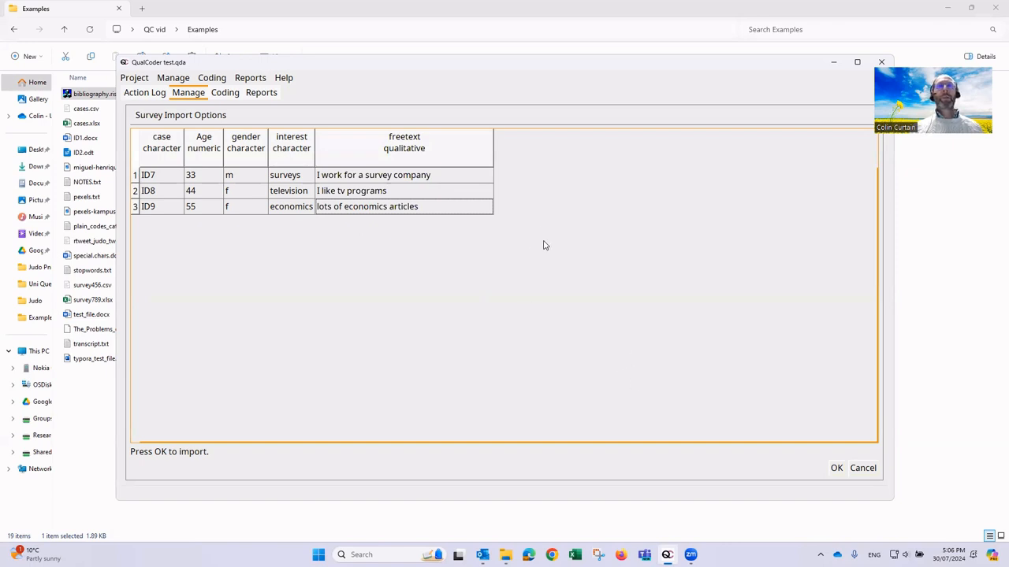
pyautogui.click(378, 176)
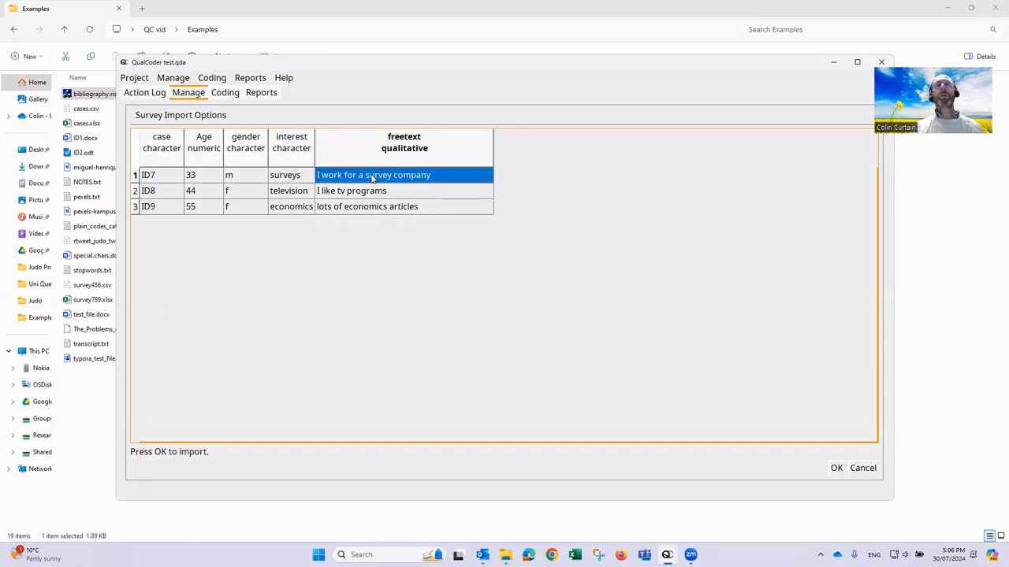
pyautogui.click(375, 192)
pyautogui.click(381, 207)
pyautogui.click(387, 177)
pyautogui.click(389, 193)
pyautogui.click(389, 206)
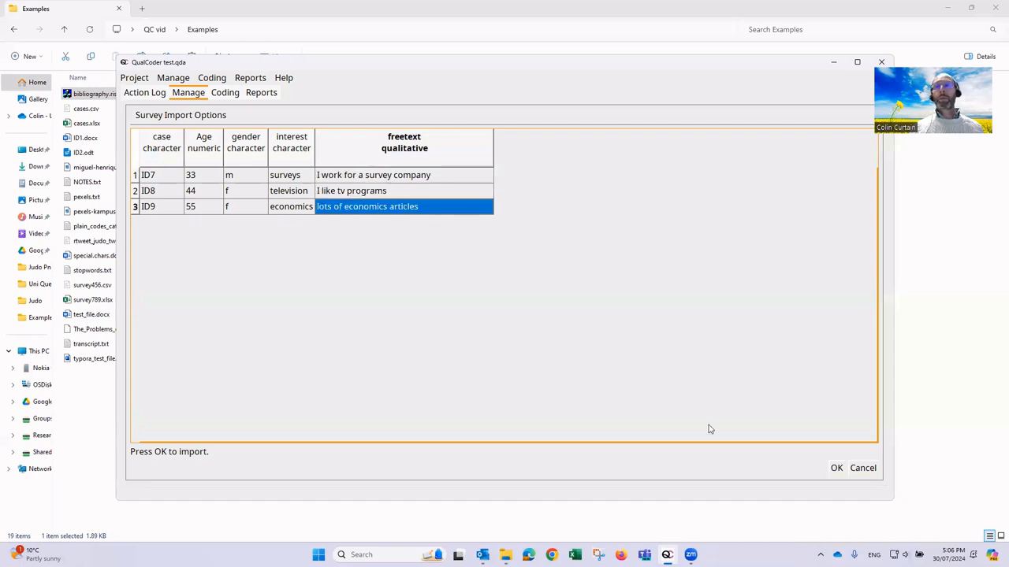
pyautogui.click(840, 473)
pyautogui.click(524, 277)
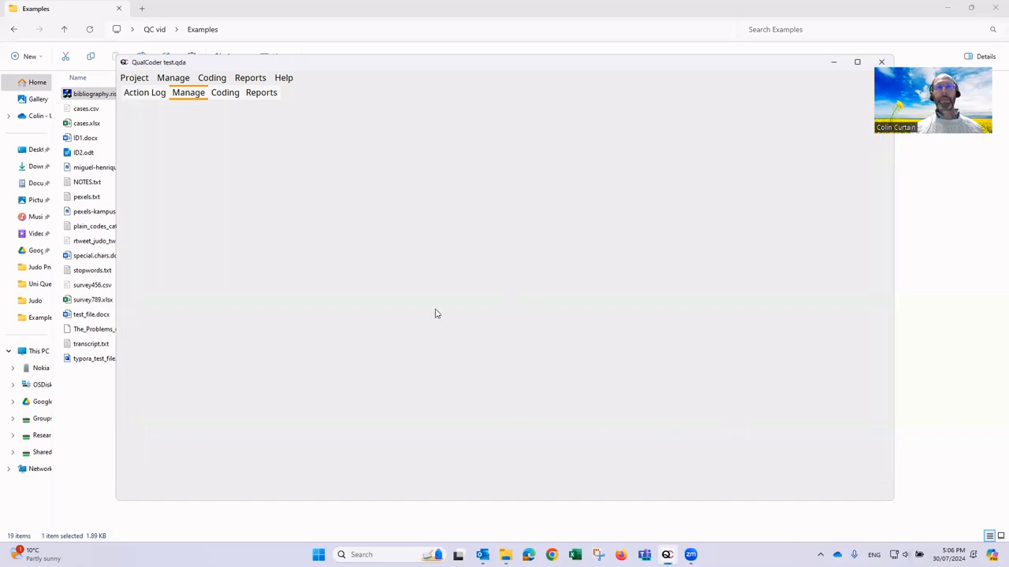
# Open case management and view the text of case ID7
pyautogui.click(176, 78)
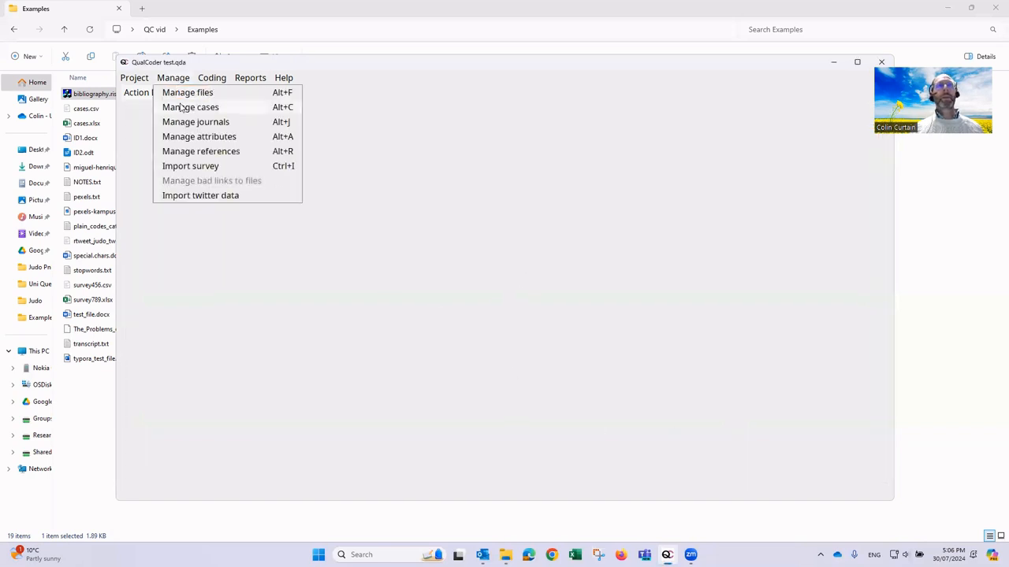
pyautogui.click(180, 107)
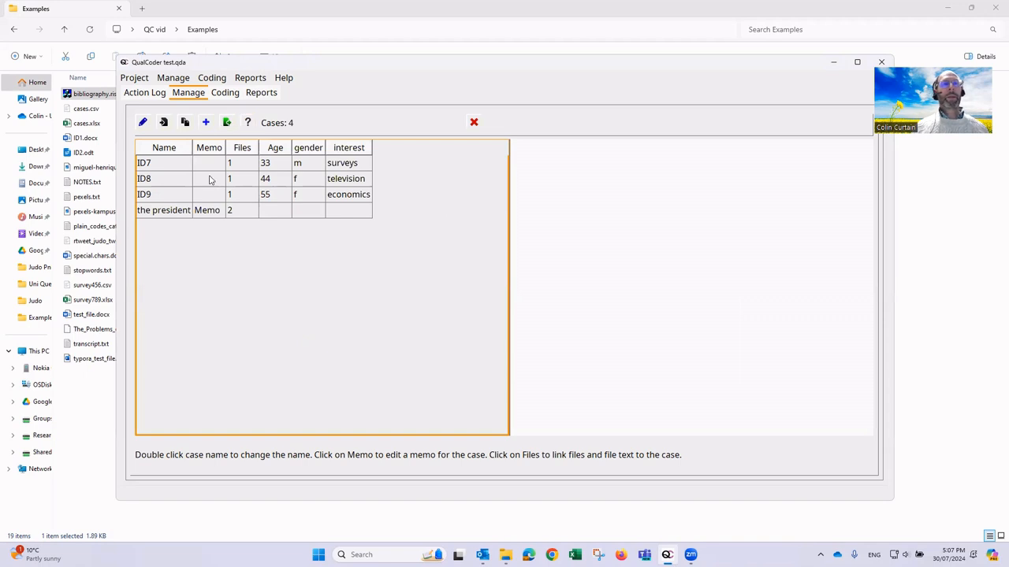
pyautogui.rightClick(163, 162)
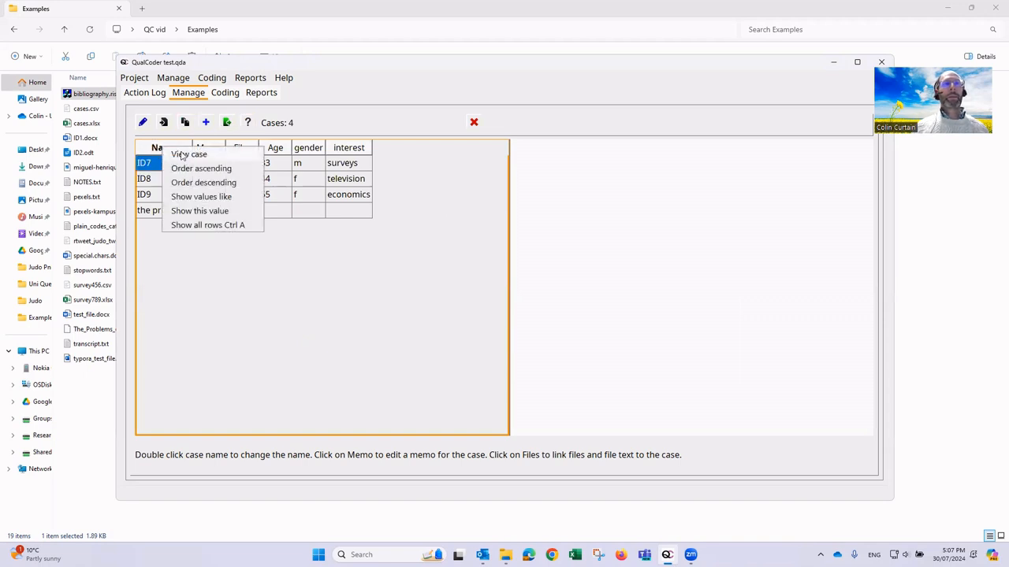
pyautogui.click(188, 155)
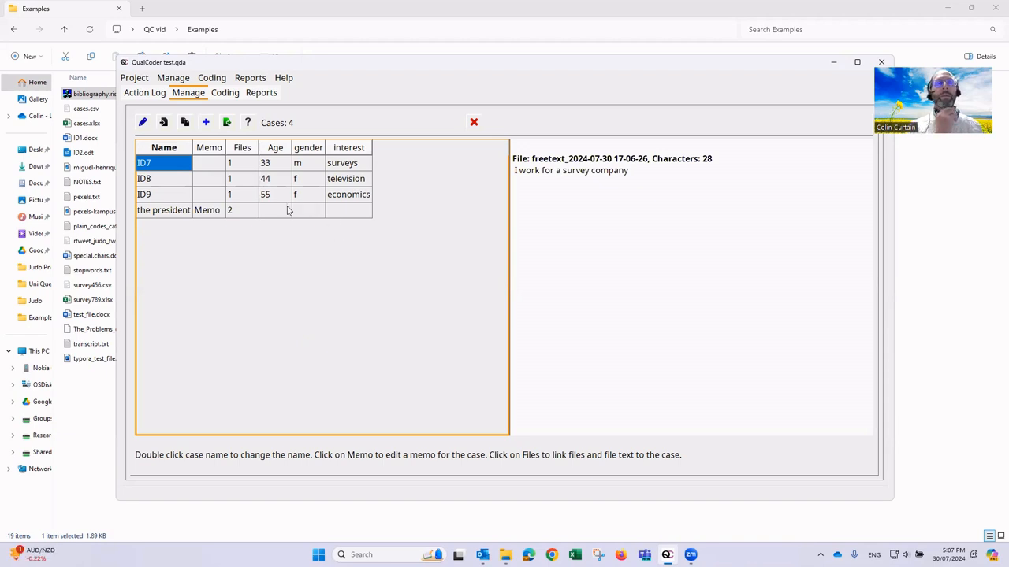
pyautogui.rightClick(147, 152)
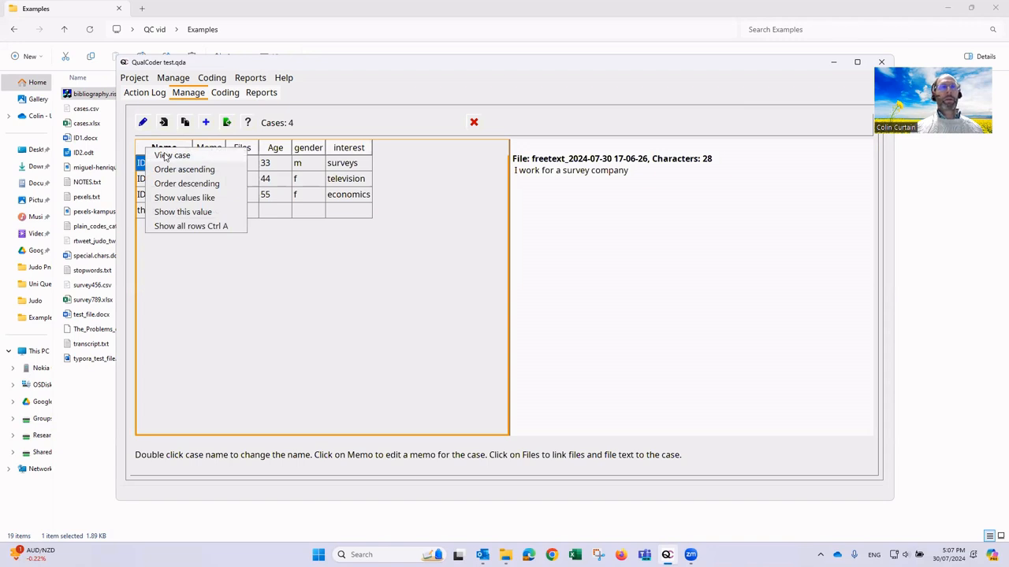
pyautogui.click(167, 156)
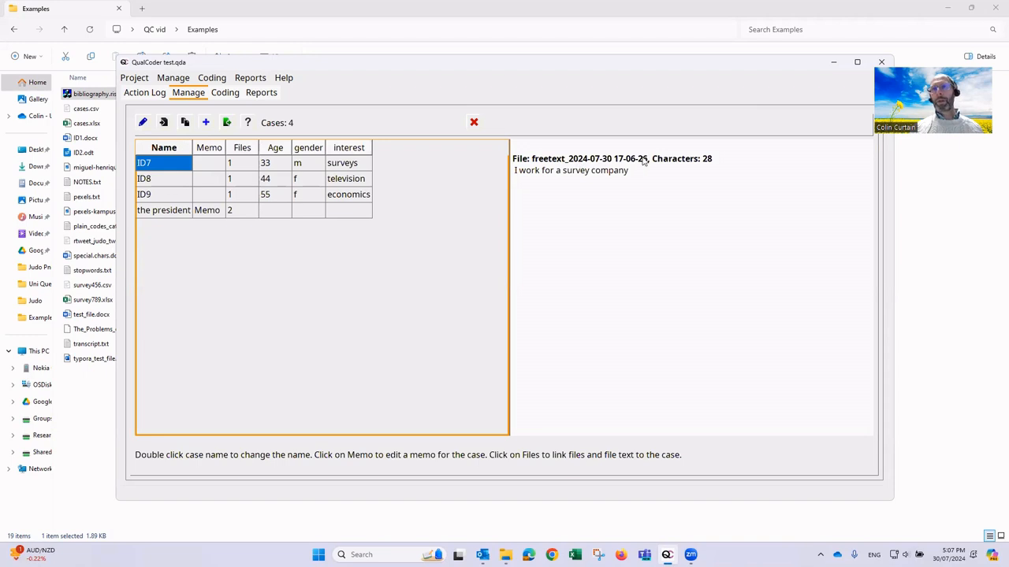
# Open file management and view the freetext file created from the survey responses
pyautogui.click(174, 78)
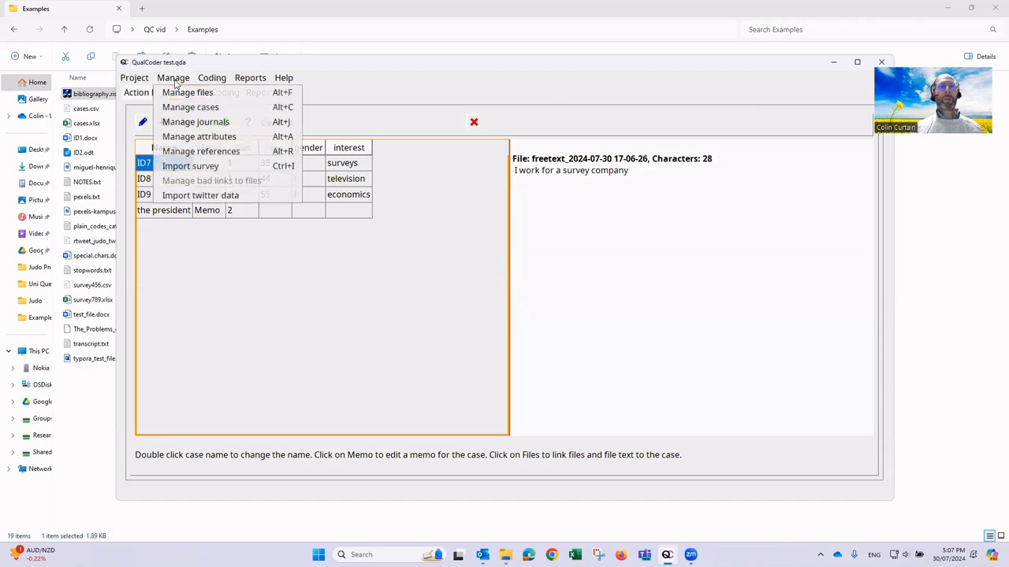
pyautogui.click(190, 93)
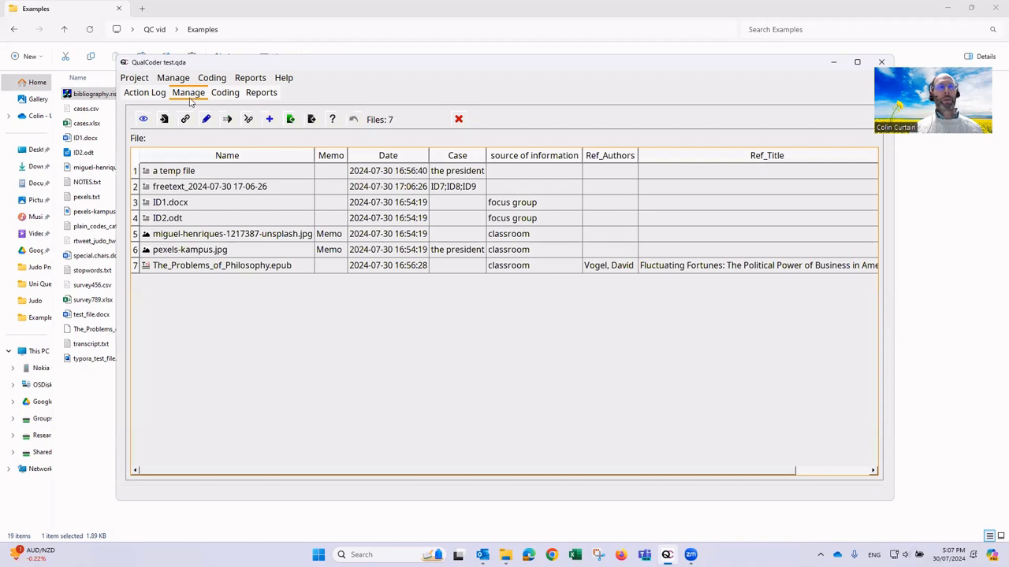
pyautogui.click(205, 191)
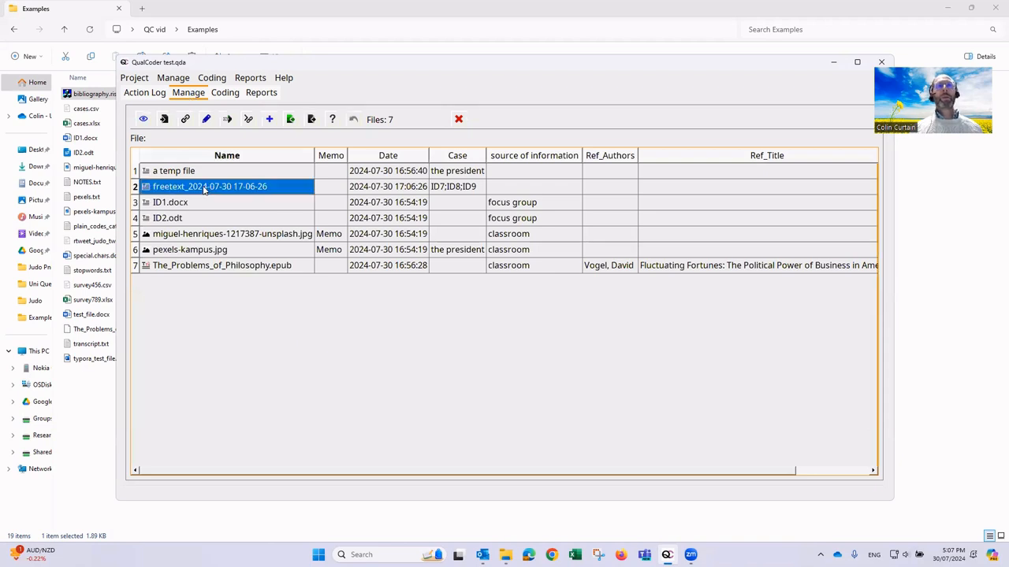
pyautogui.rightClick(203, 191)
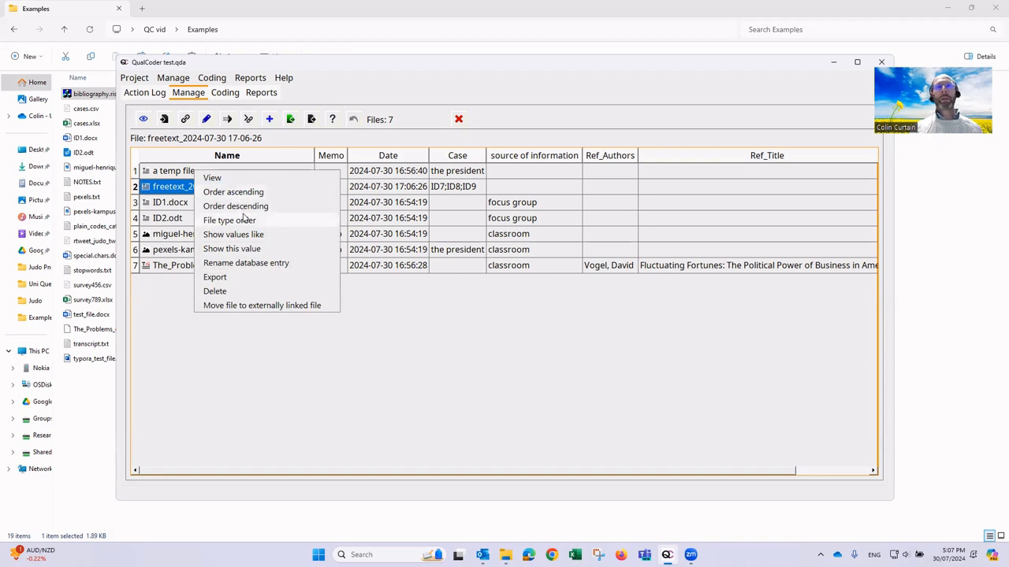
pyautogui.click(229, 178)
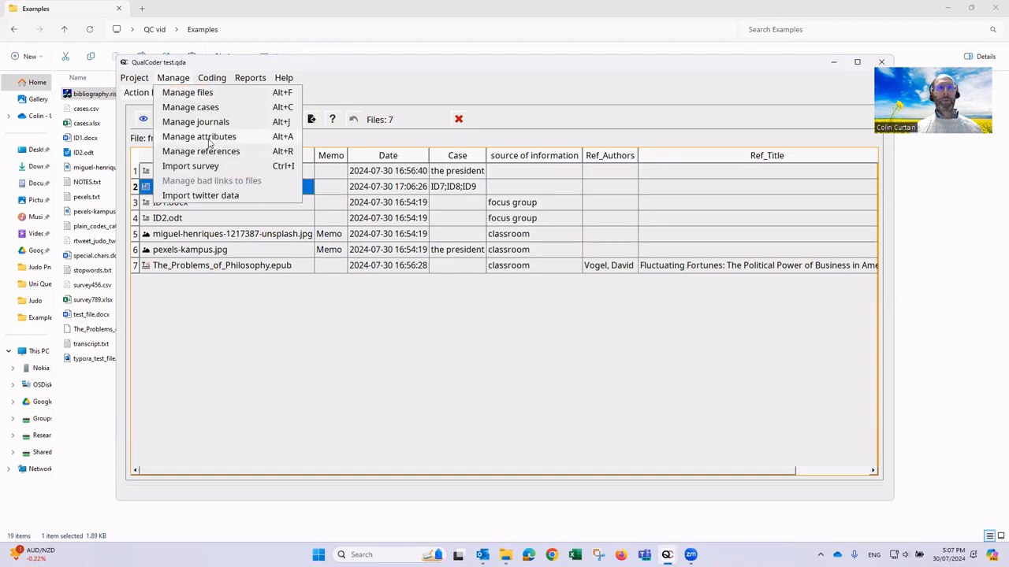
# Open attribute management and look through the reference and survey attributes, such as Ref_Title and gender
pyautogui.click(210, 138)
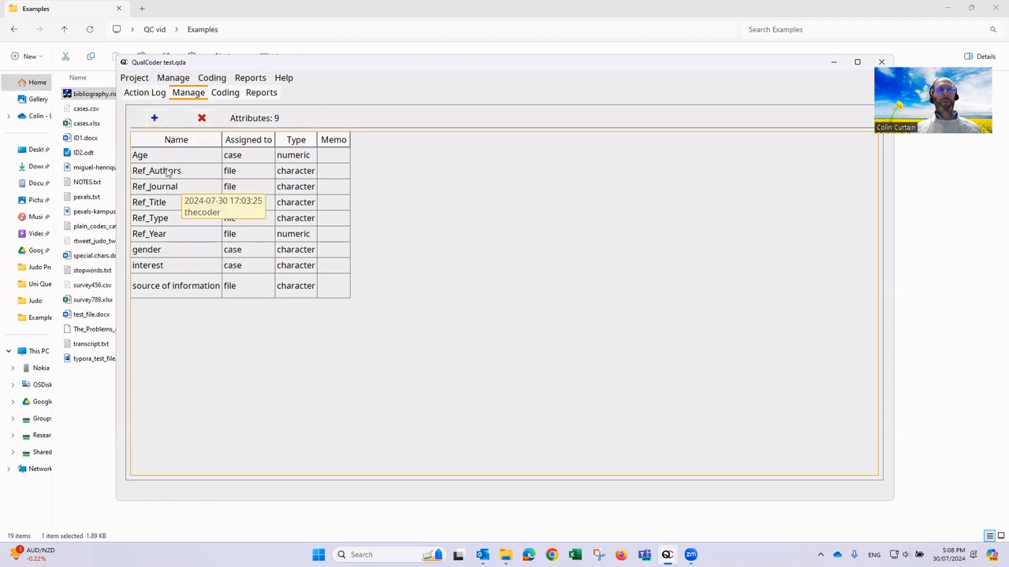
pyautogui.click(169, 206)
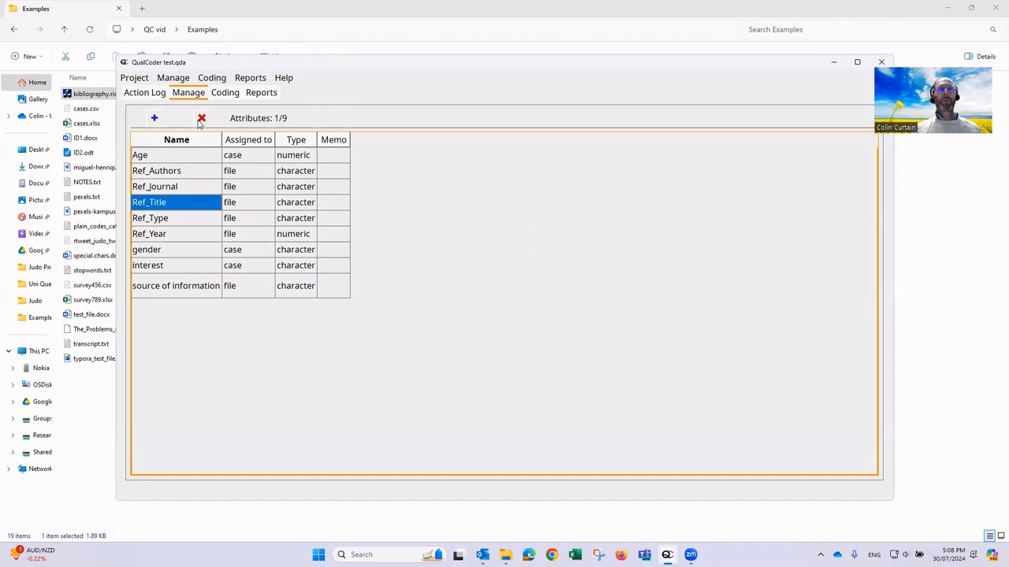
pyautogui.click(174, 253)
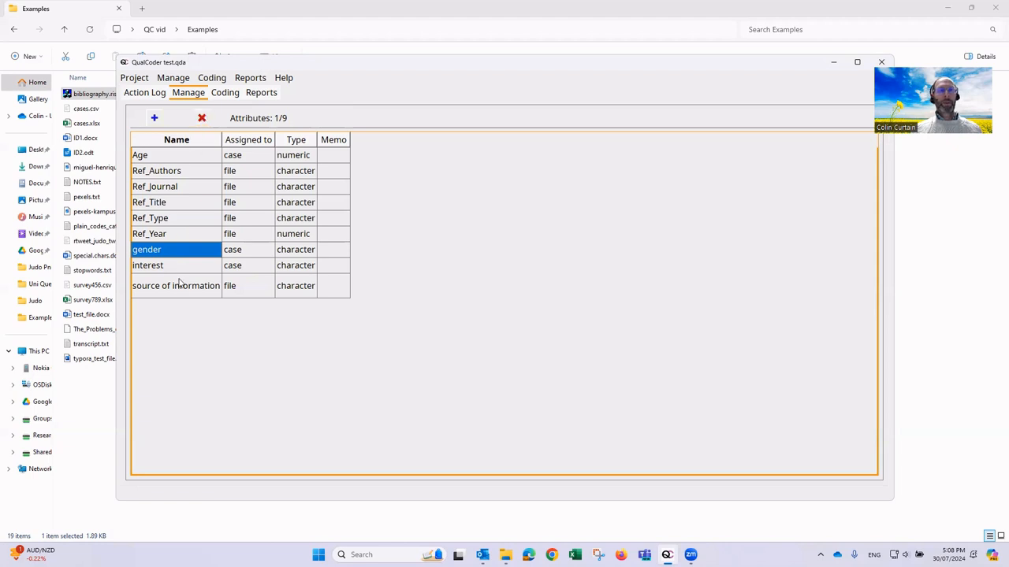
# Add a new attribute named "hhhhh"
pyautogui.click(155, 118)
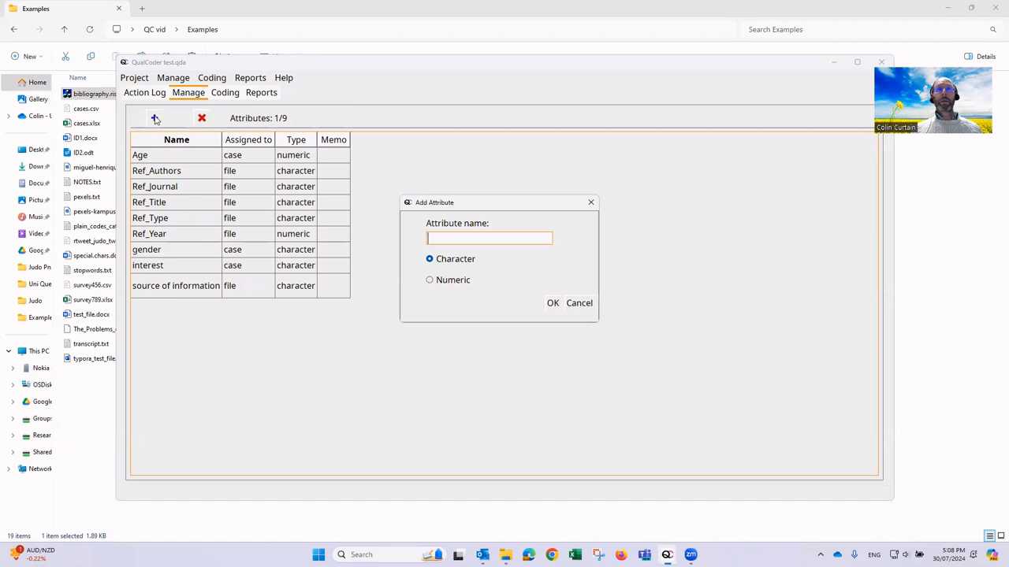
pyautogui.write('hhhhh')
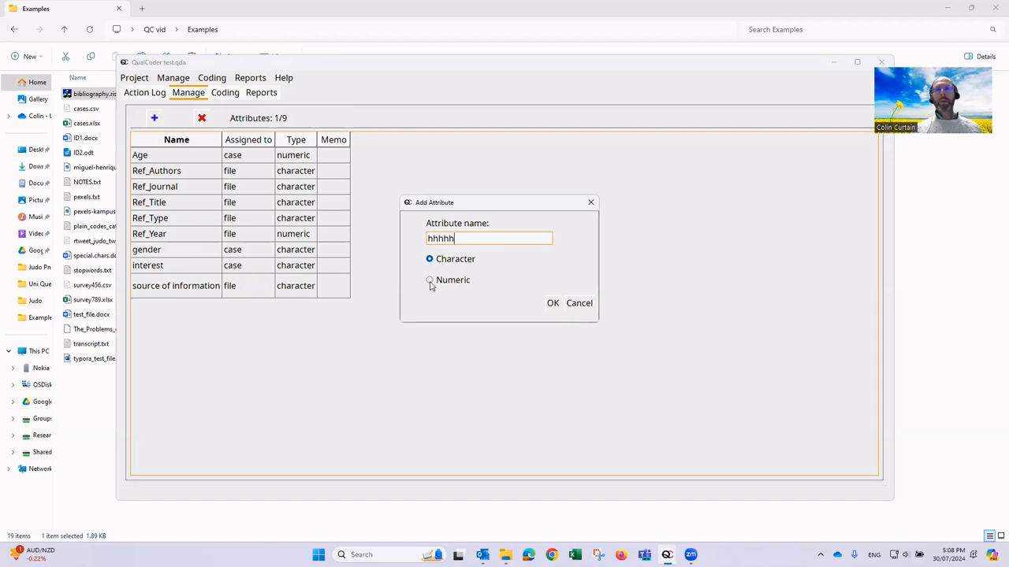
pyautogui.click(552, 303)
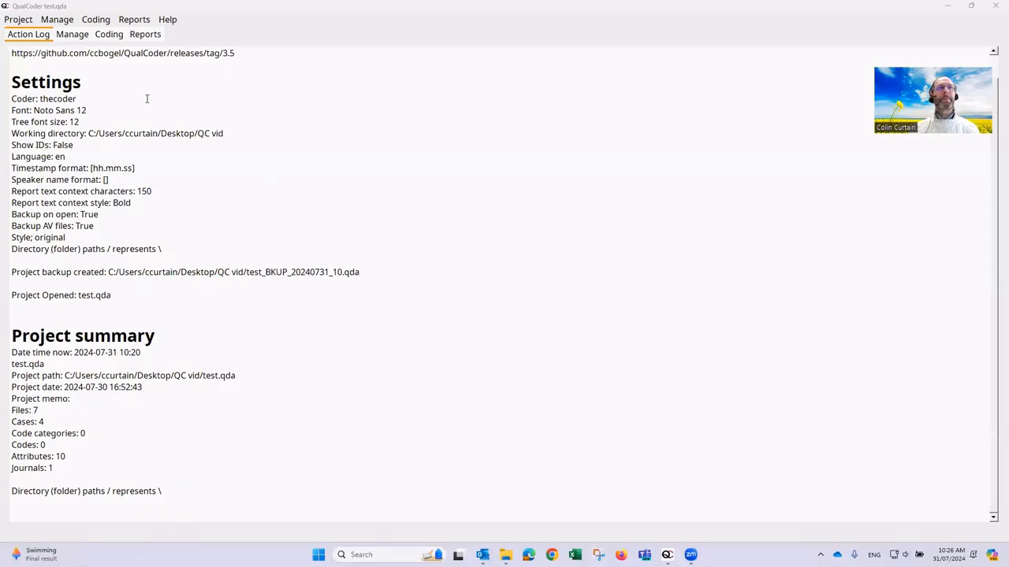
# Open text coding, enlarge the file list area and show ID1.docx in a restored, smaller window
pyautogui.click(99, 19)
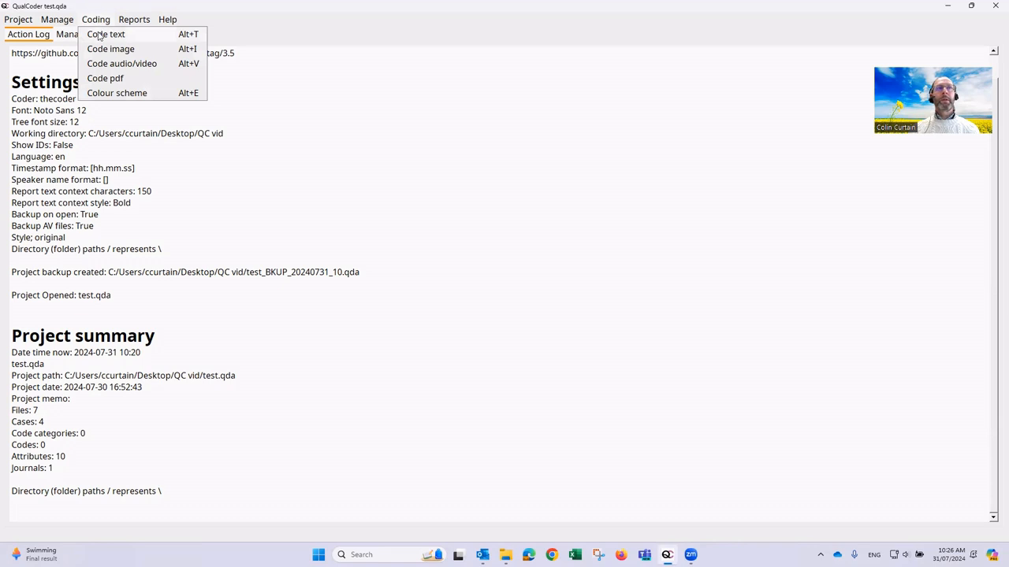
pyautogui.click(99, 35)
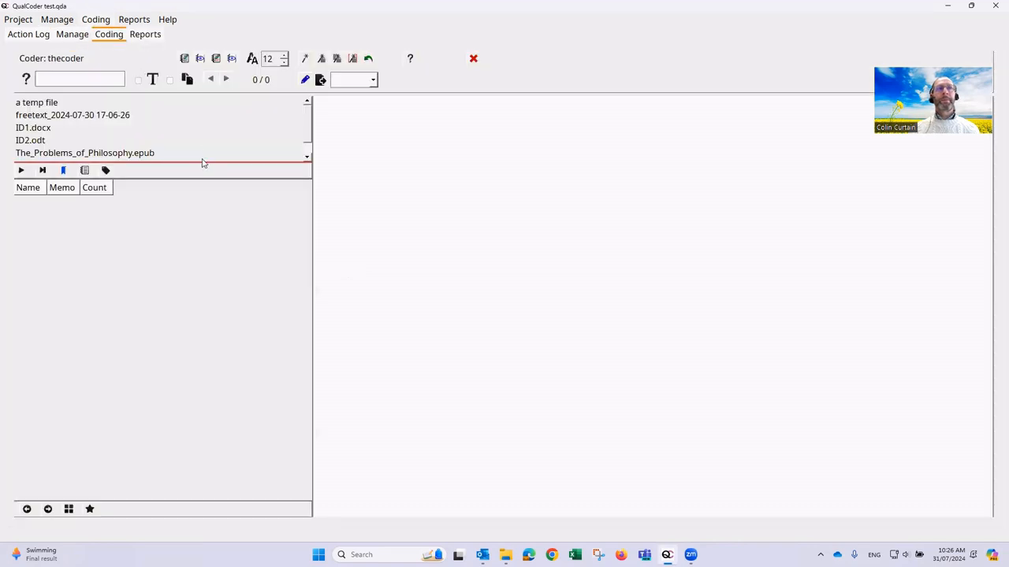
pyautogui.moveTo(311, 255); pyautogui.dragTo(347, 237)
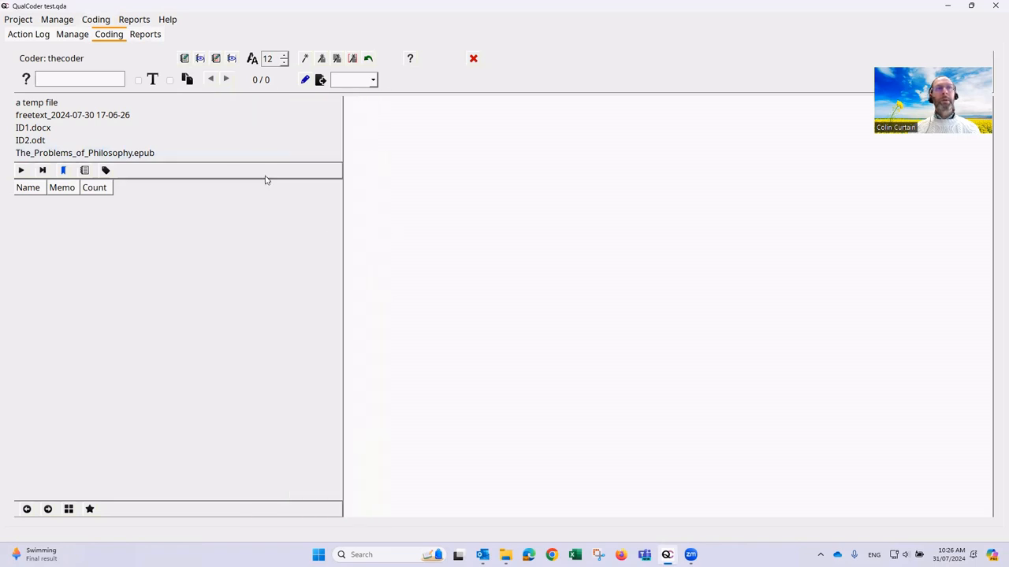
pyautogui.moveTo(263, 178); pyautogui.dragTo(266, 270)
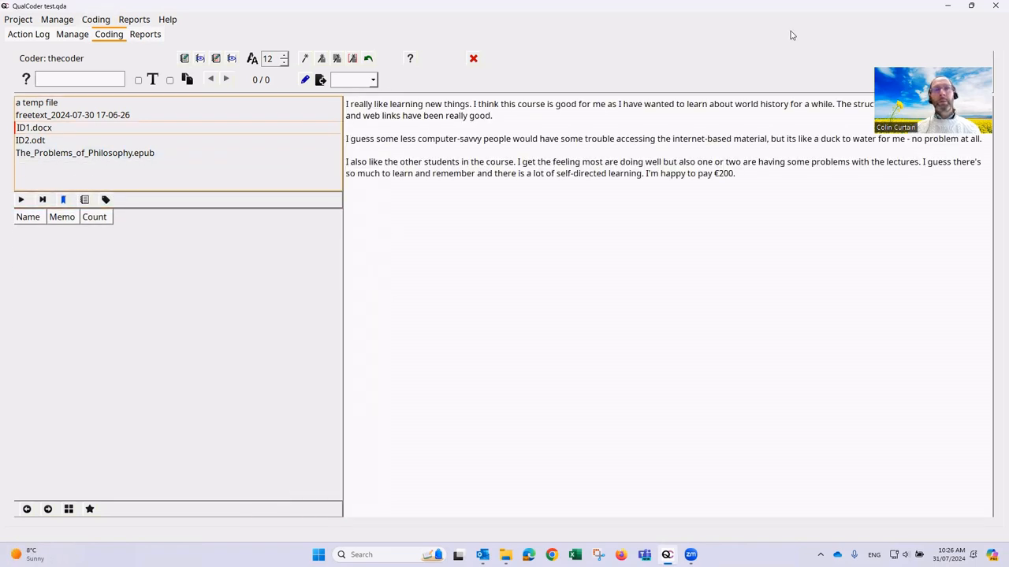
pyautogui.click(970, 6)
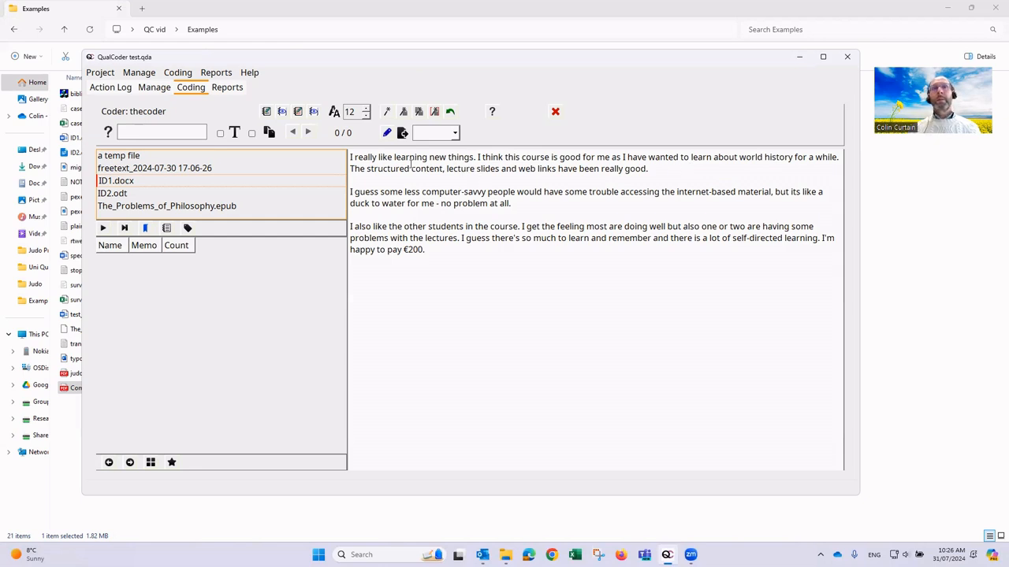
# Add a new code named "like learning" to the code list
pyautogui.moveTo(379, 157); pyautogui.dragTo(432, 158)
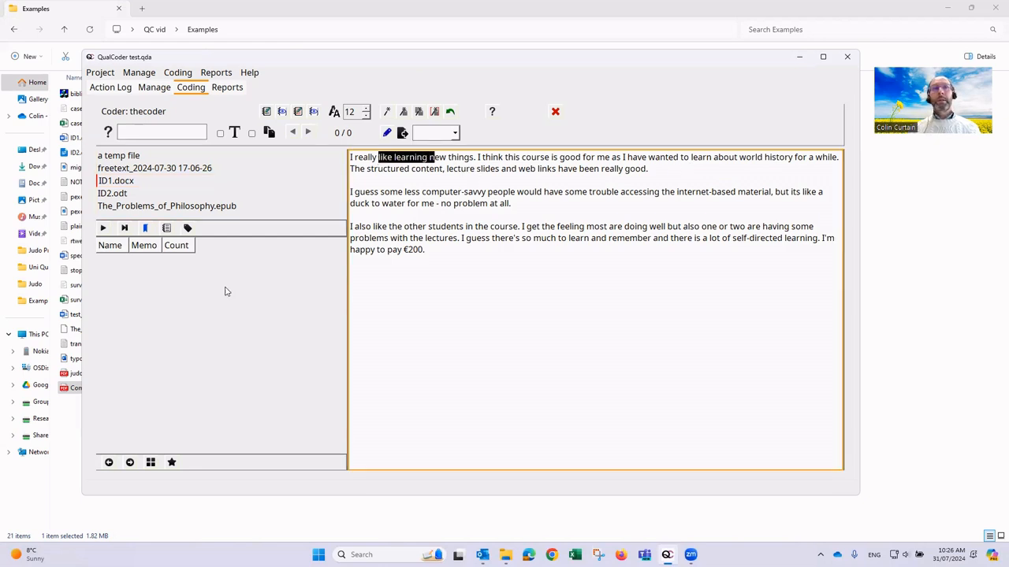
pyautogui.rightClick(139, 285)
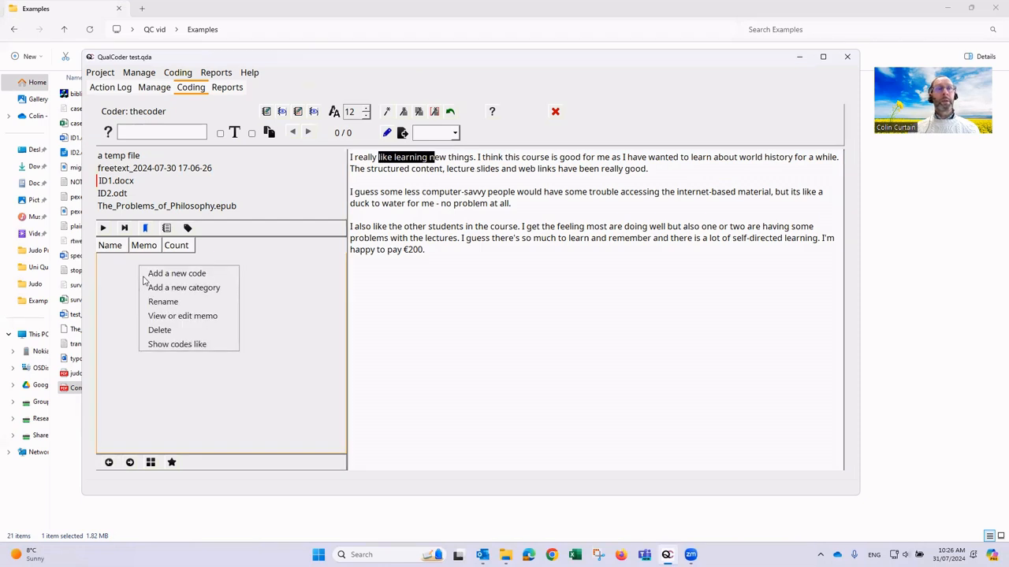
pyautogui.click(163, 274)
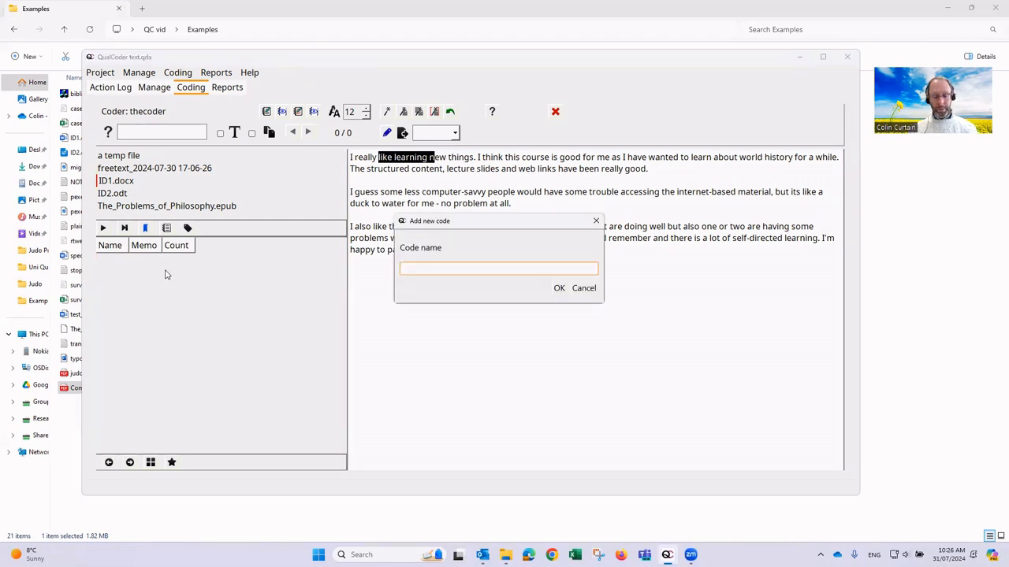
pyautogui.write('like learning')
pyautogui.press('Return')
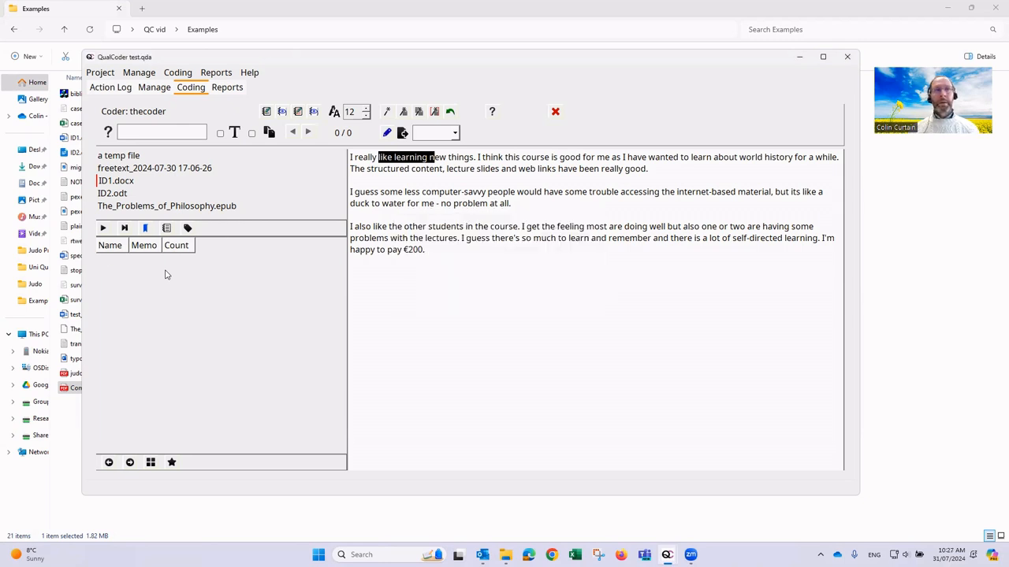
# Code the sentence "I really like learning new things." in ID1.docx with the like learning code
pyautogui.click(404, 204)
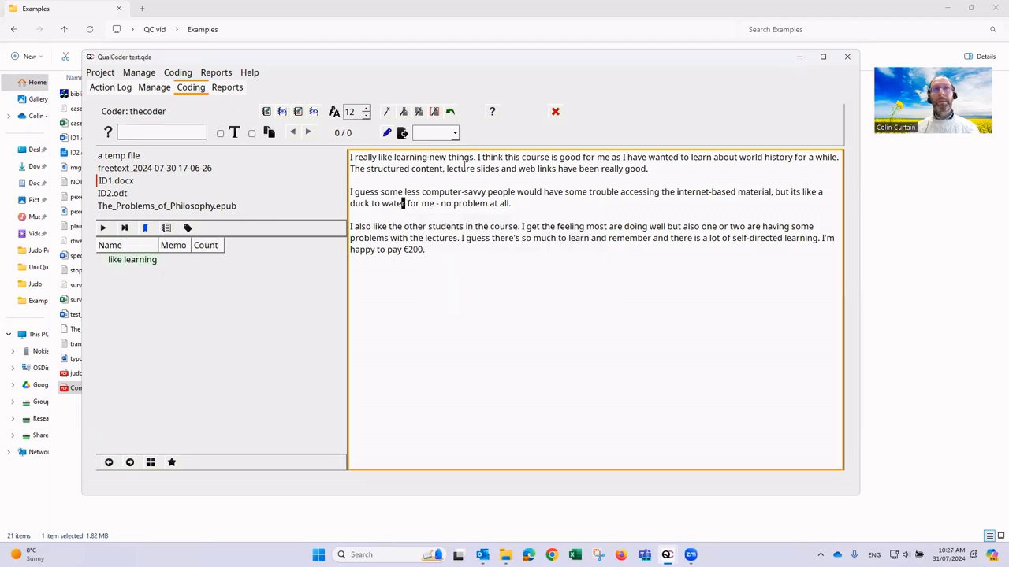
pyautogui.moveTo(476, 156); pyautogui.dragTo(350, 157)
pyautogui.click(130, 266)
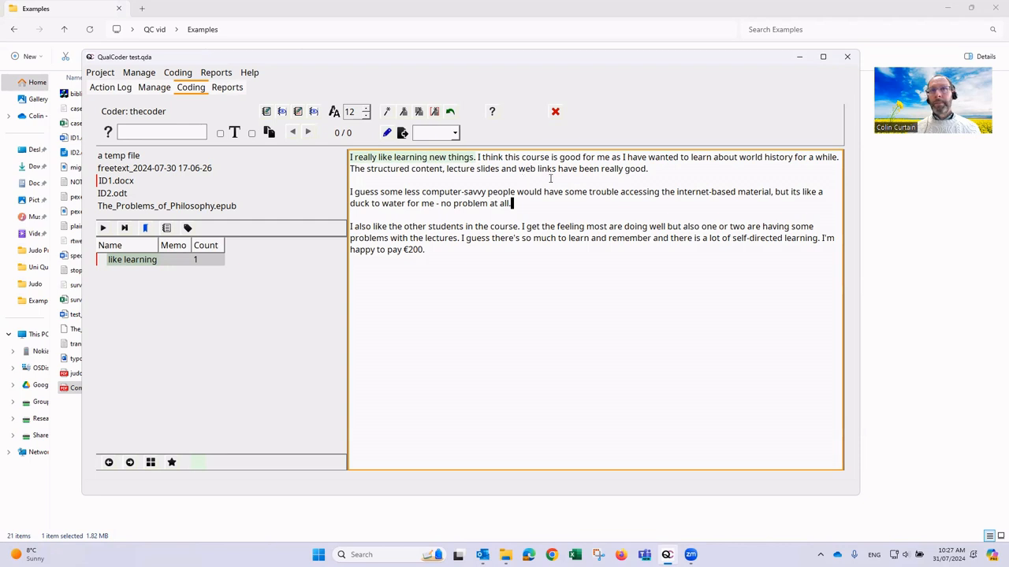
# Mark the sentence about structured content, lecture slides and web links with the like learning code
pyautogui.moveTo(647, 169); pyautogui.dragTo(352, 168)
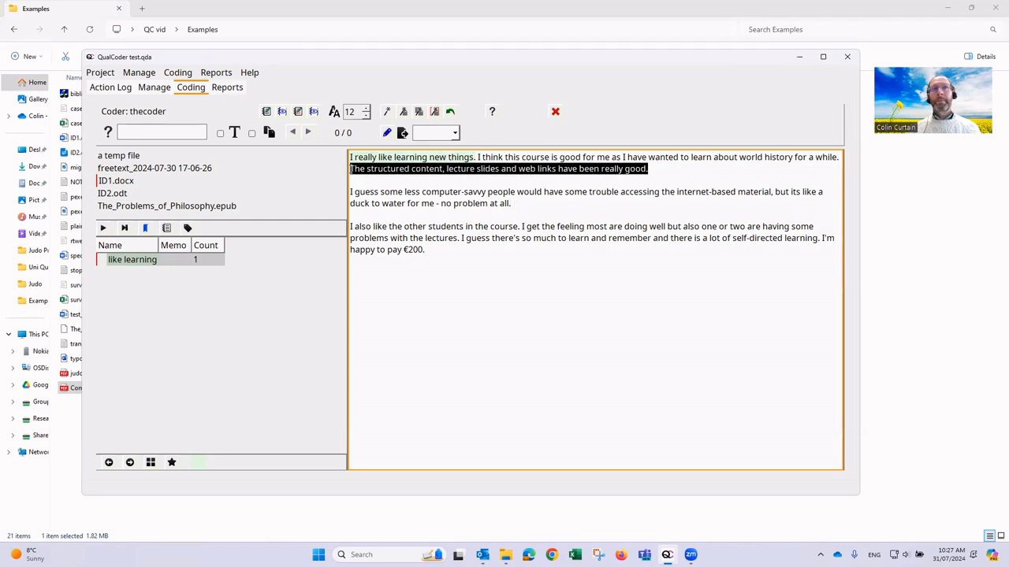
pyautogui.rightClick(498, 169)
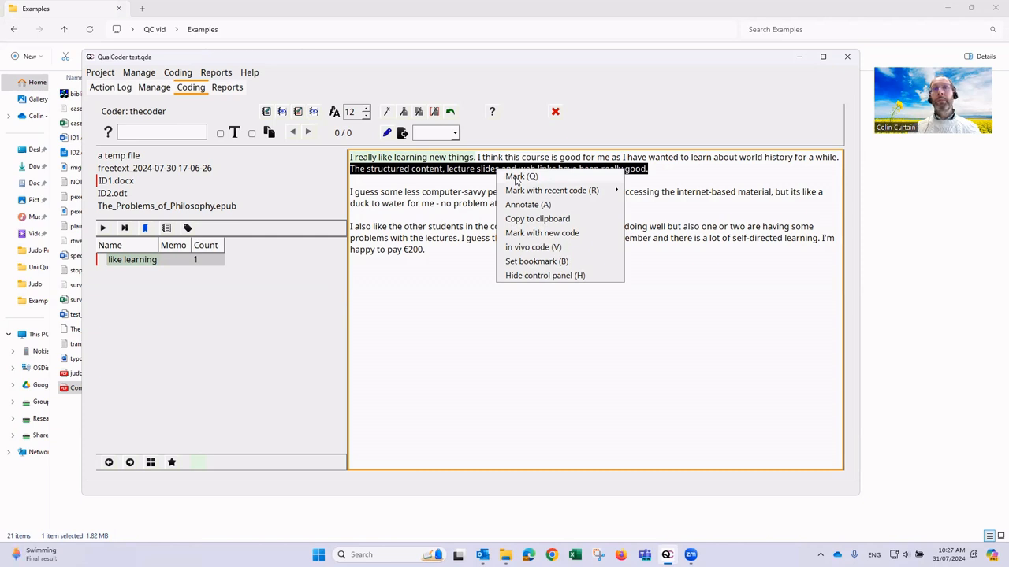
pyautogui.click(517, 176)
pyautogui.click(113, 260)
pyautogui.click(432, 225)
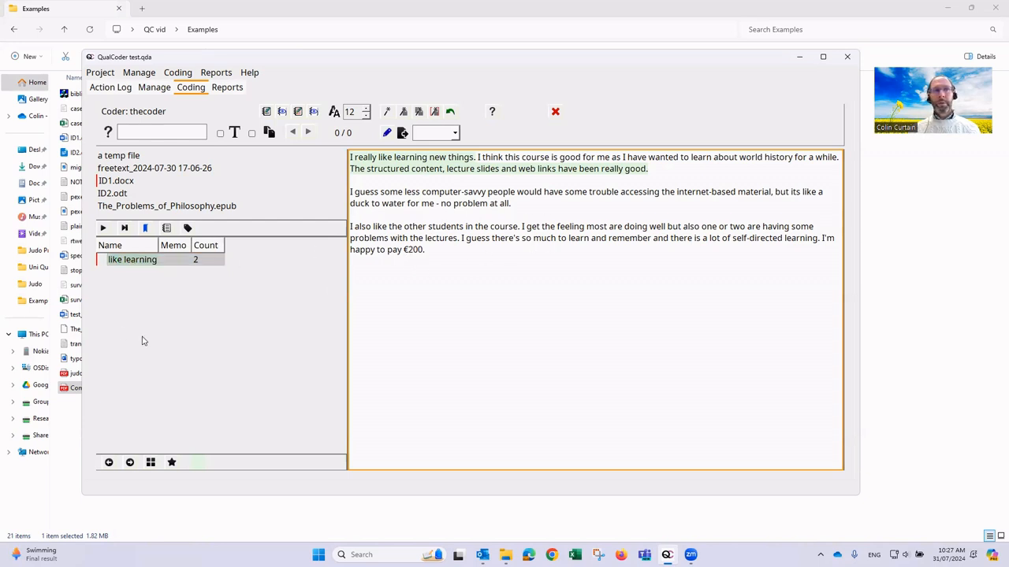
# Add another code named "course costs"
pyautogui.rightClick(119, 300)
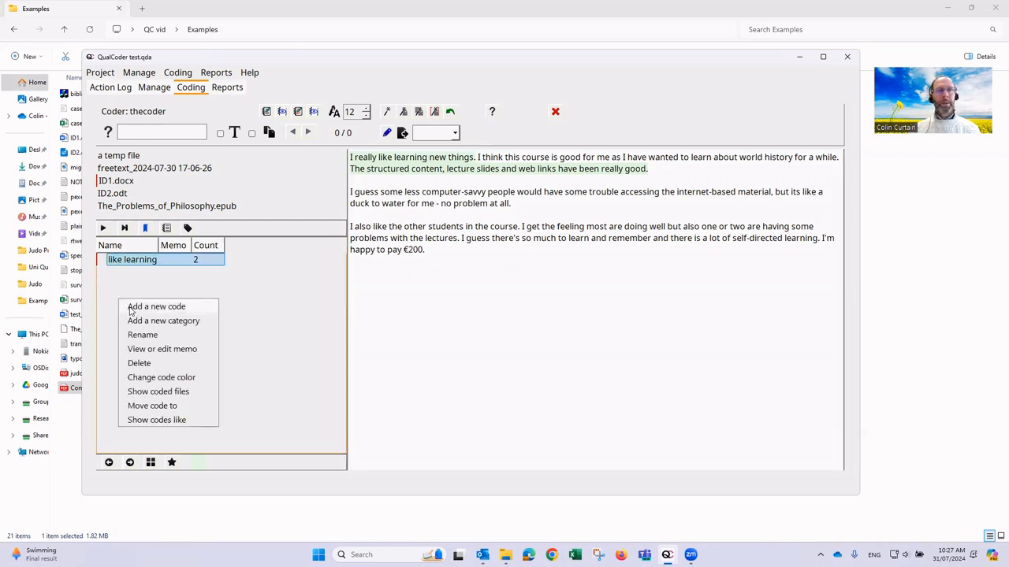
pyautogui.click(156, 307)
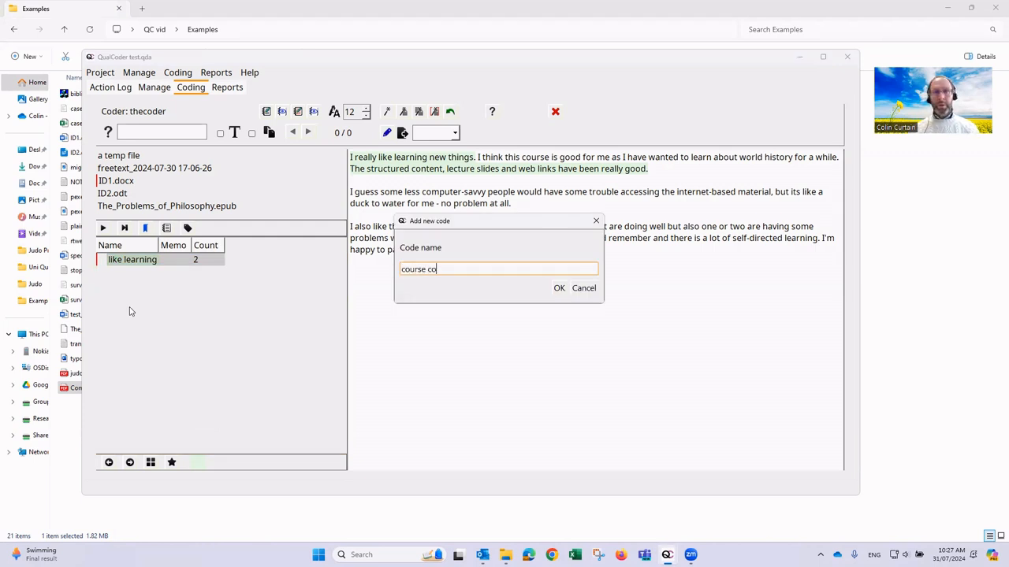
pyautogui.press('Return')
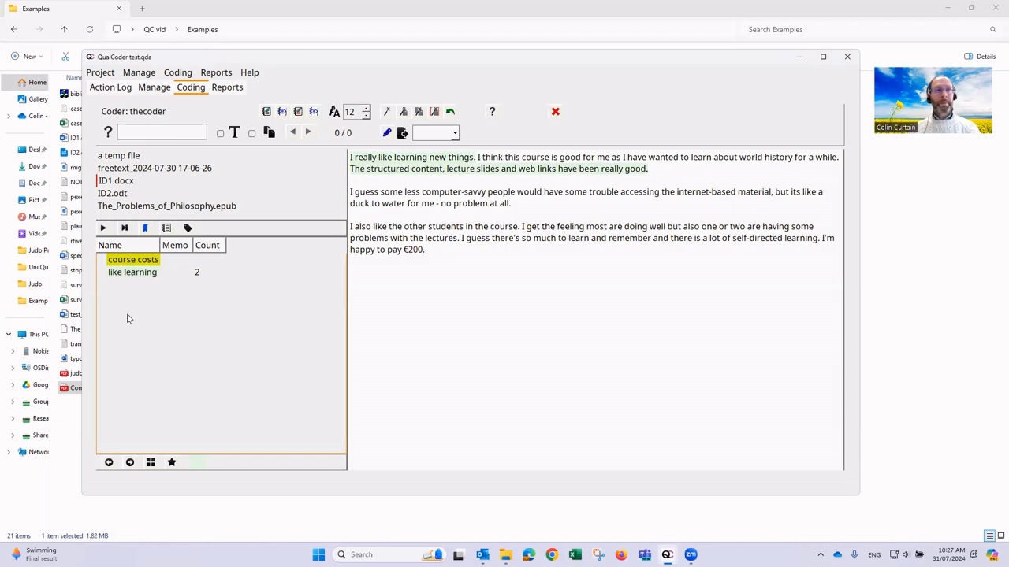
# Change the course costs code colour to bright green, previewing the red and green weak and blind palettes before returning to normal colour vision
pyautogui.click(133, 265)
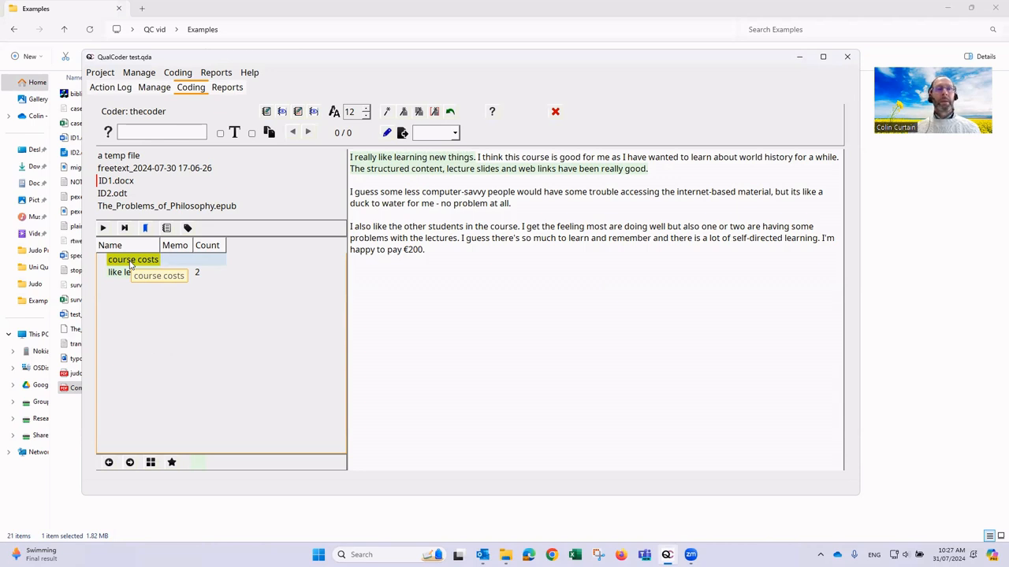
pyautogui.rightClick(130, 265)
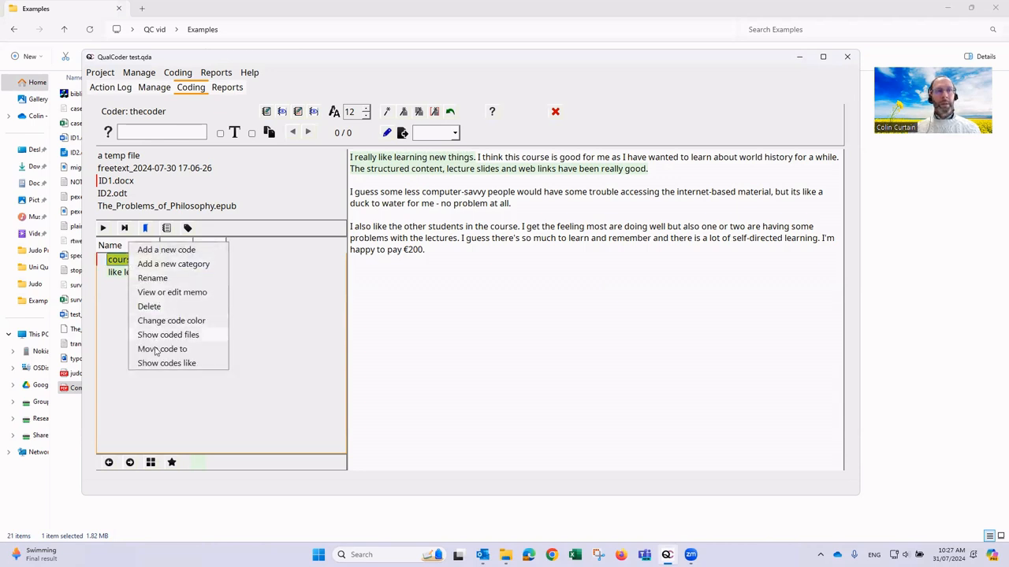
pyautogui.click(164, 322)
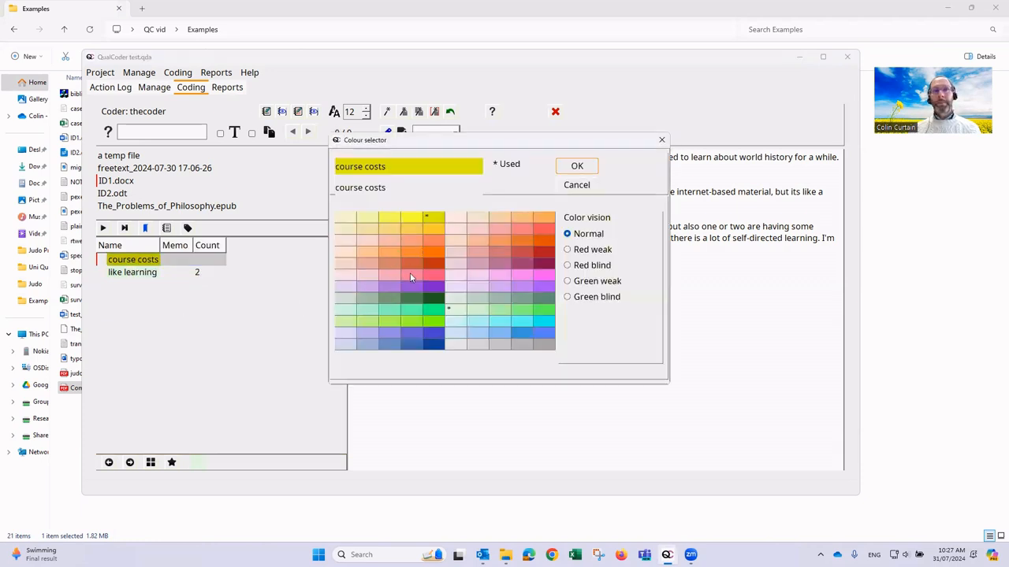
pyautogui.click(544, 309)
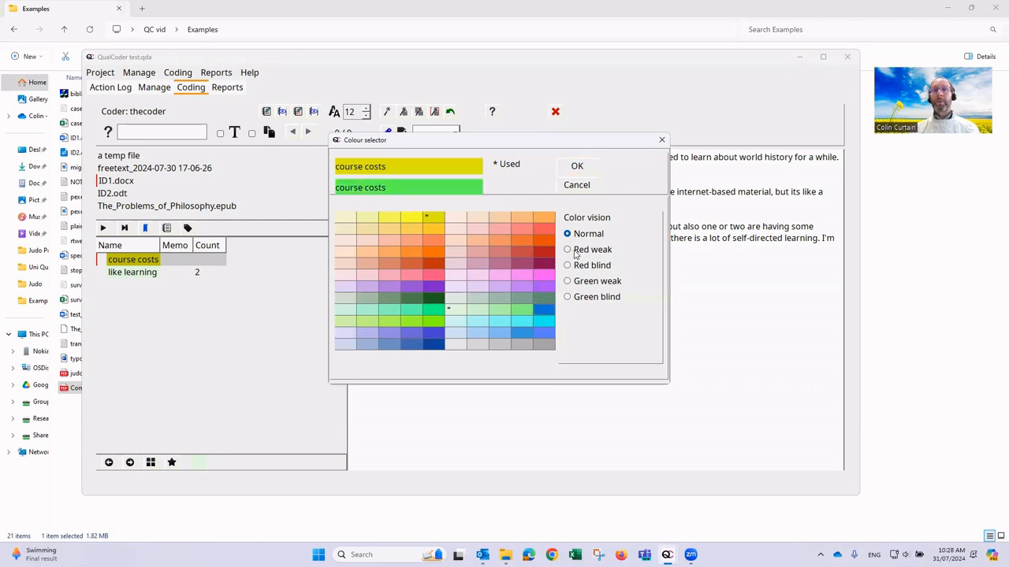
pyautogui.click(575, 251)
pyautogui.click(576, 266)
pyautogui.click(574, 282)
pyautogui.click(576, 297)
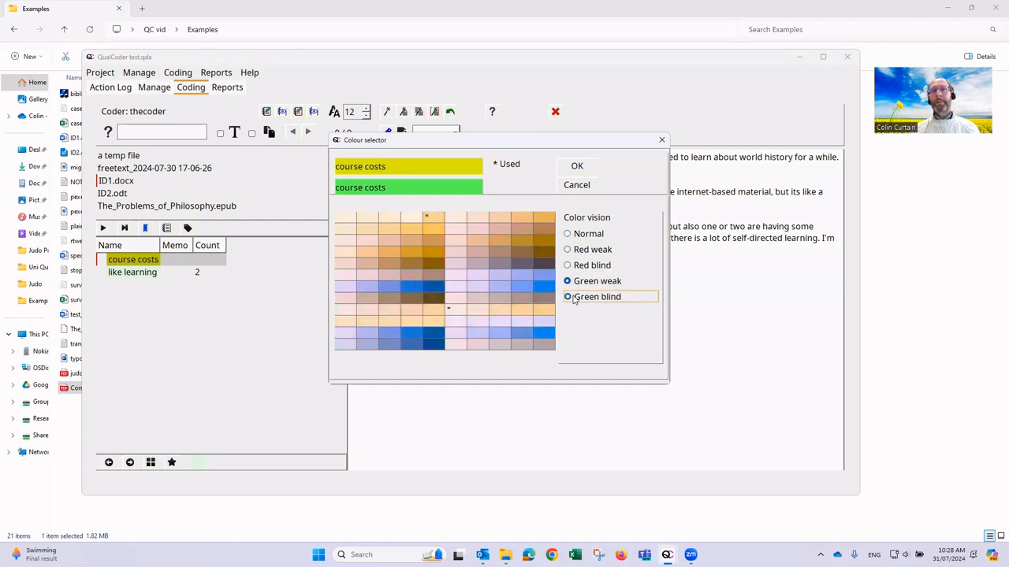
pyautogui.click(568, 235)
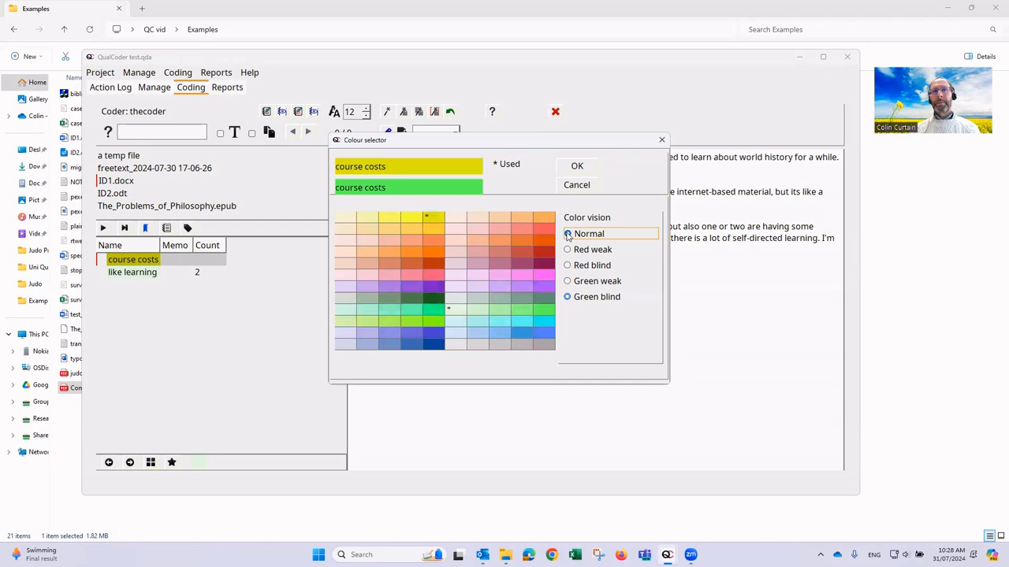
pyautogui.click(576, 167)
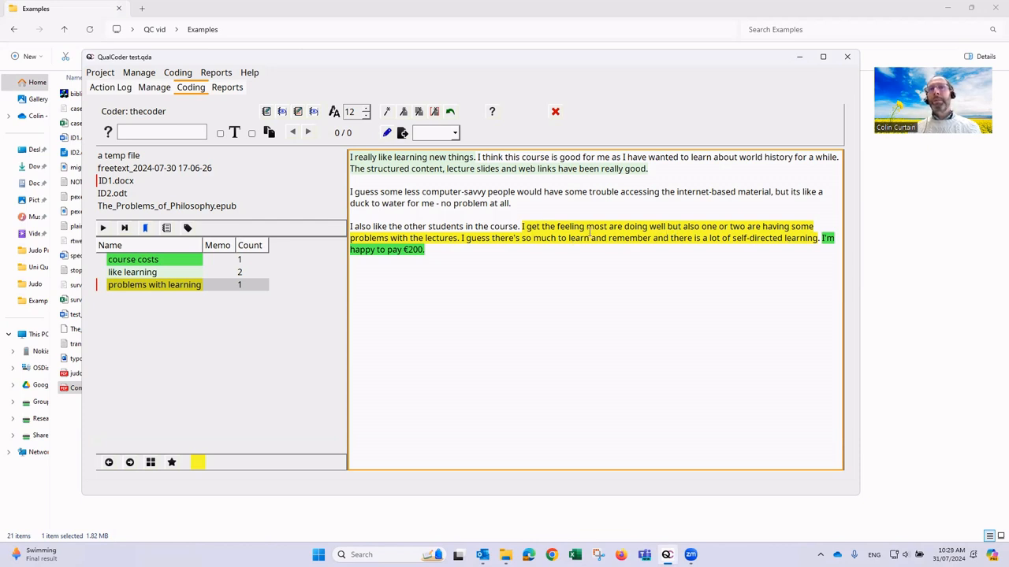
# Code the overlapping phrase "most are doing well" in the last paragraph with like learning
pyautogui.moveTo(587, 227); pyautogui.dragTo(669, 224)
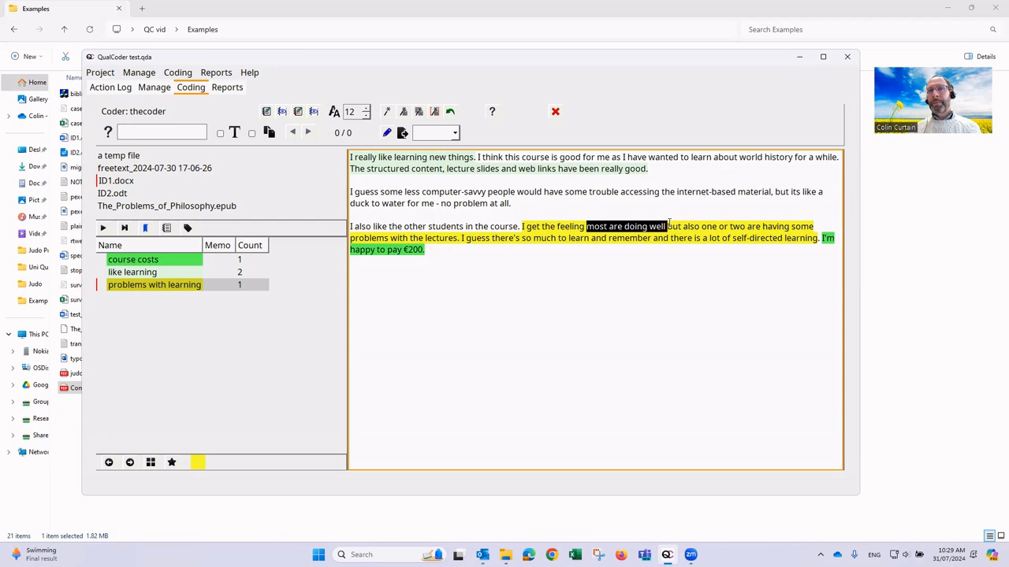
pyautogui.click(126, 272)
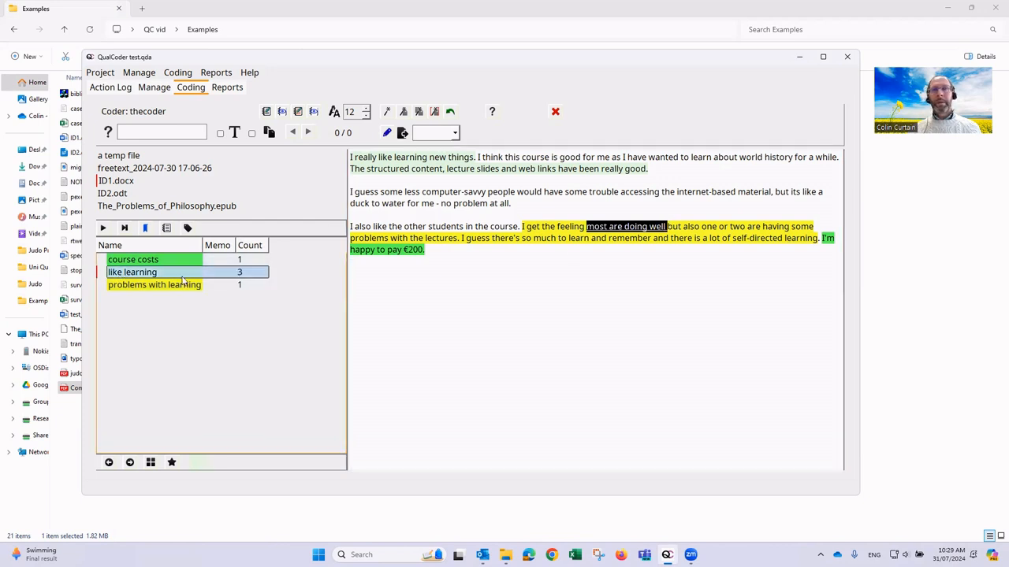
pyautogui.click(567, 238)
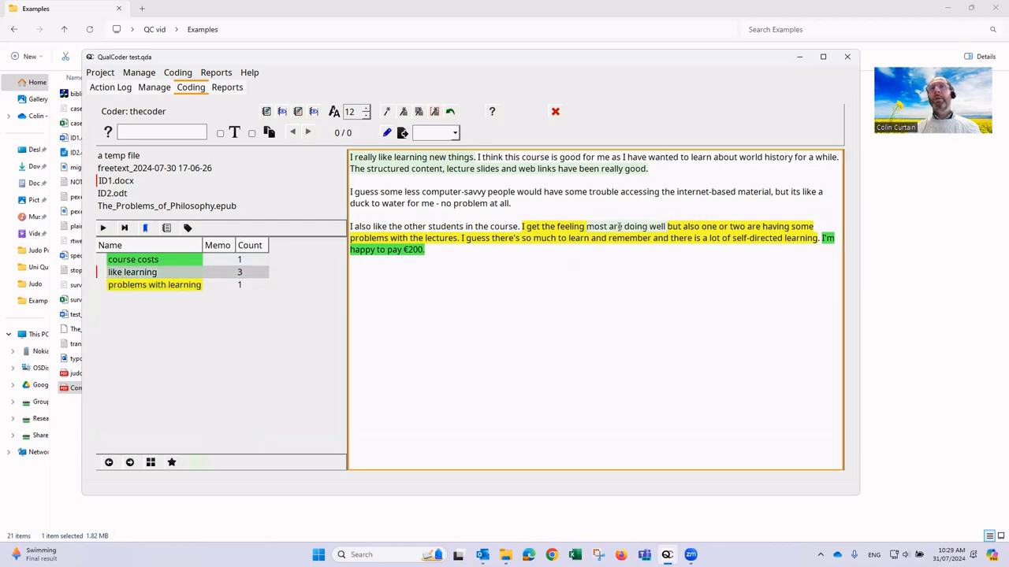
pyautogui.moveTo(618, 226)
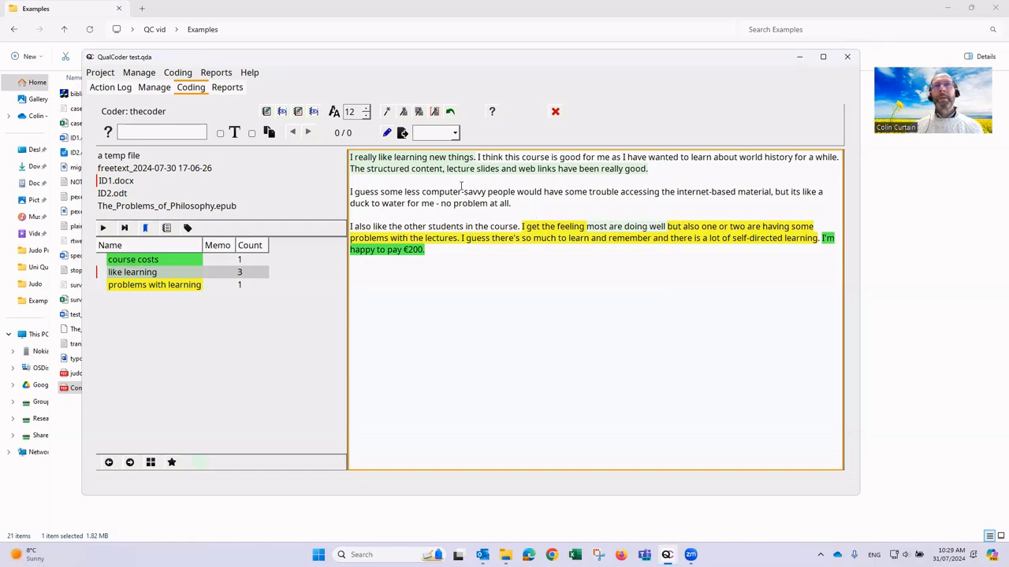
# Add a category named "learning" and move the like learning and problems with learning codes into it
pyautogui.rightClick(134, 335)
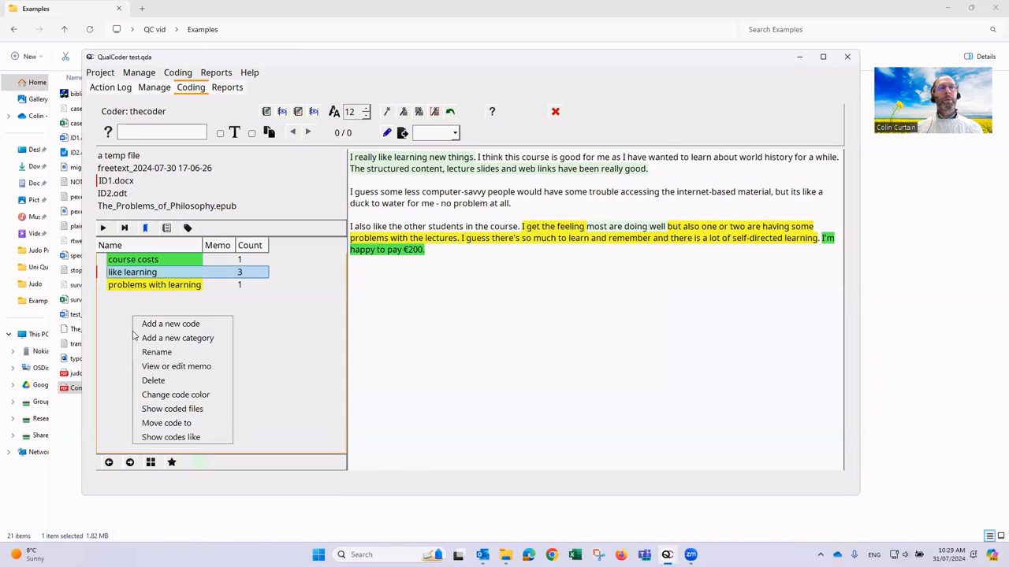
pyautogui.click(147, 339)
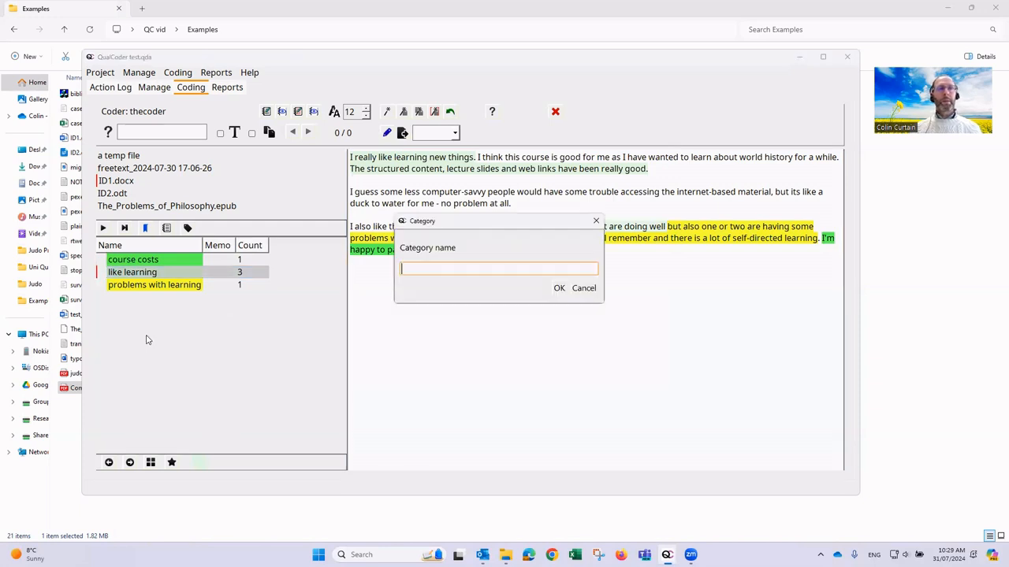
pyautogui.write('learniong')
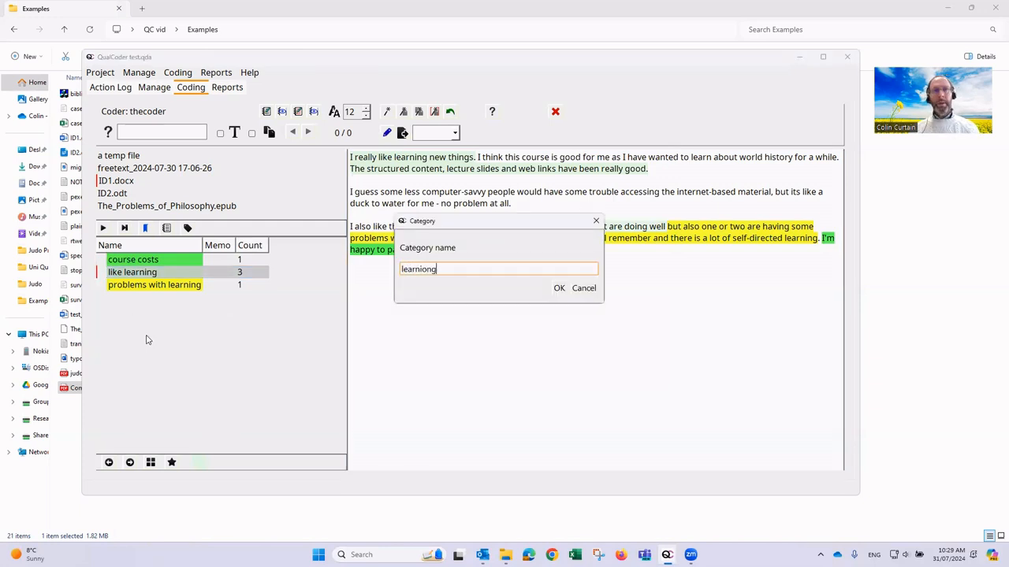
pyautogui.press('BackSpace')
pyautogui.press('BackSpace')
pyautogui.press('BackSpace')
pyautogui.write('ng')
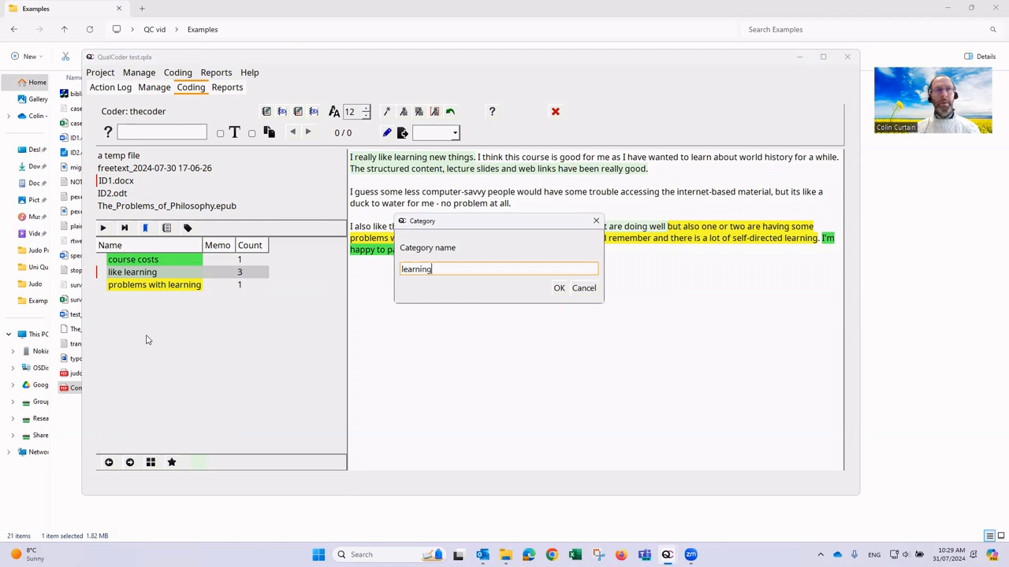
pyautogui.press('Return')
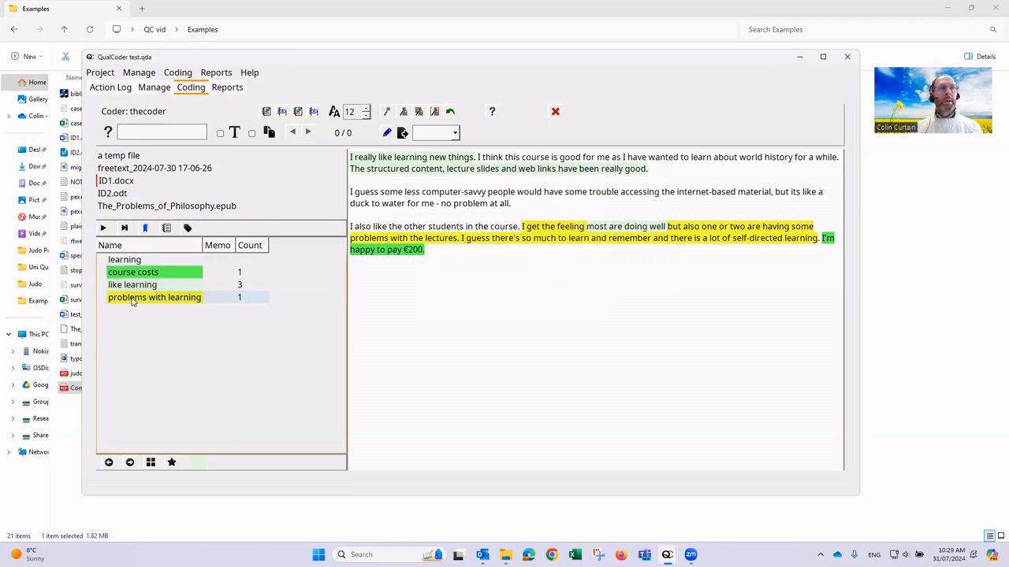
pyautogui.moveTo(126, 286); pyautogui.dragTo(124, 260)
pyautogui.moveTo(140, 299); pyautogui.dragTo(155, 263)
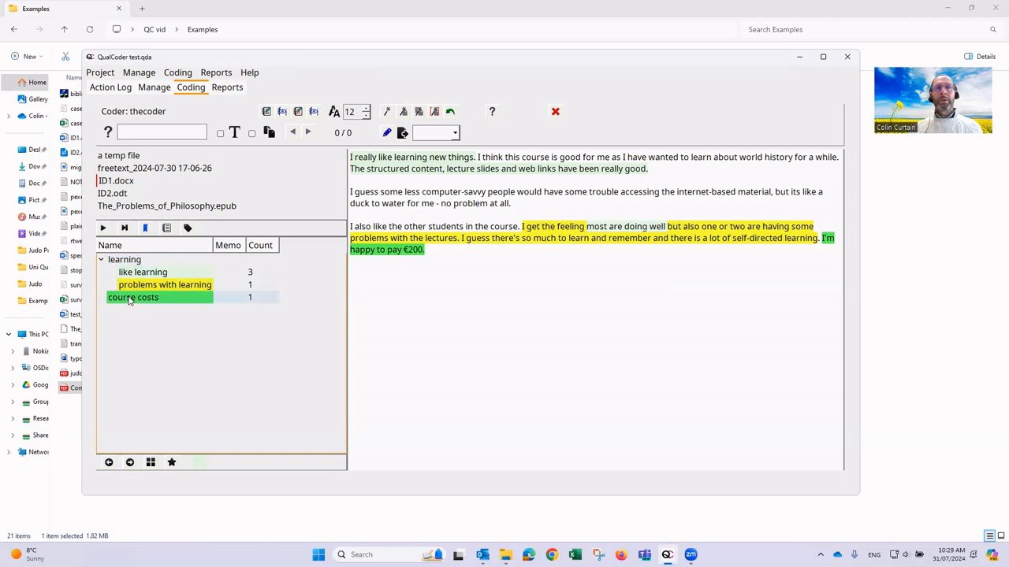
# Add a category named "example" and nest the learning category under it
pyautogui.rightClick(140, 347)
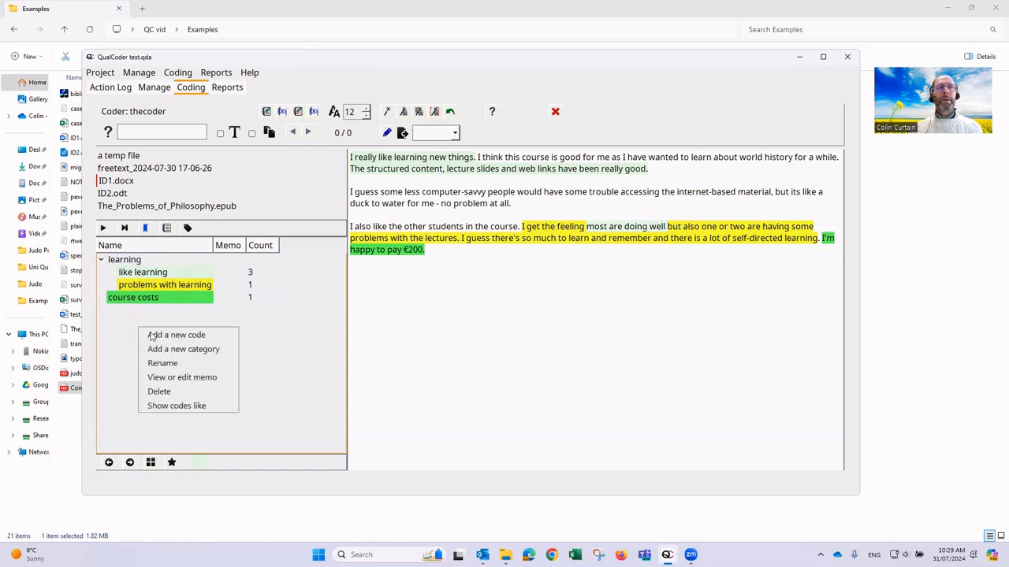
pyautogui.click(174, 349)
pyautogui.write('example')
pyautogui.press('Return')
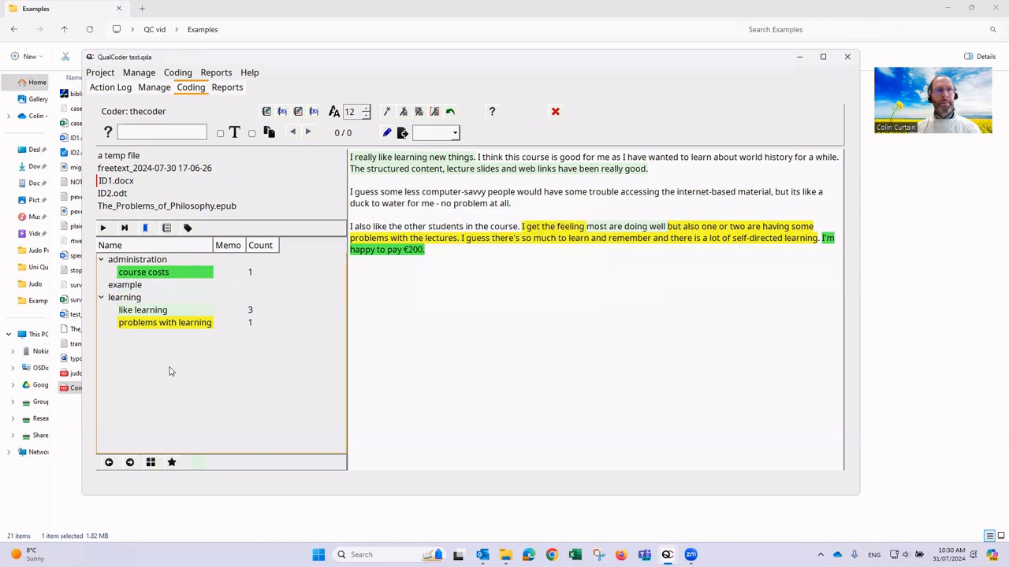
pyautogui.click(124, 295)
pyautogui.moveTo(124, 294); pyautogui.dragTo(129, 288)
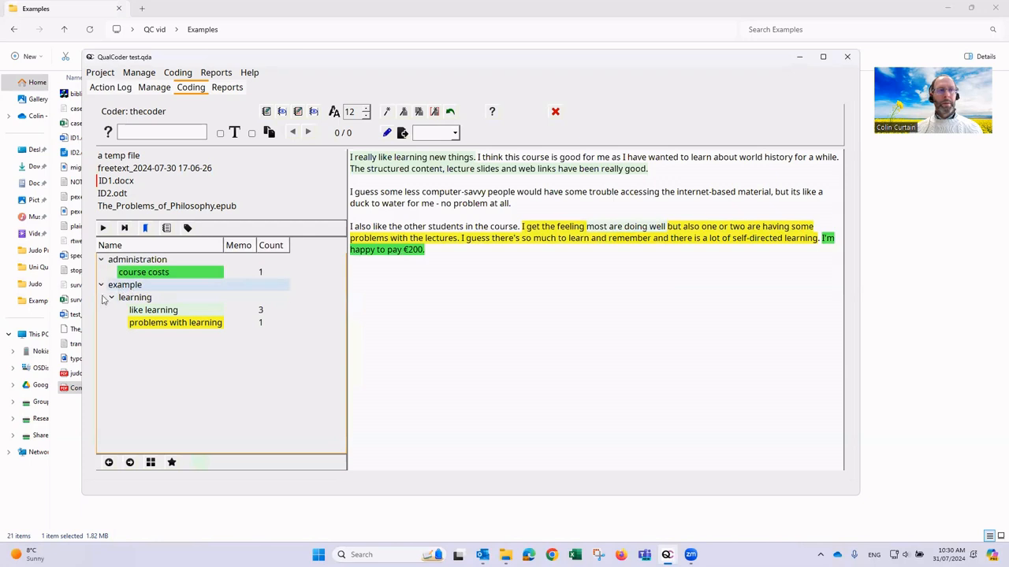
# Collapse and re-expand the learning and example categories in the code tree
pyautogui.click(112, 298)
pyautogui.click(112, 297)
pyautogui.click(101, 284)
pyautogui.click(100, 285)
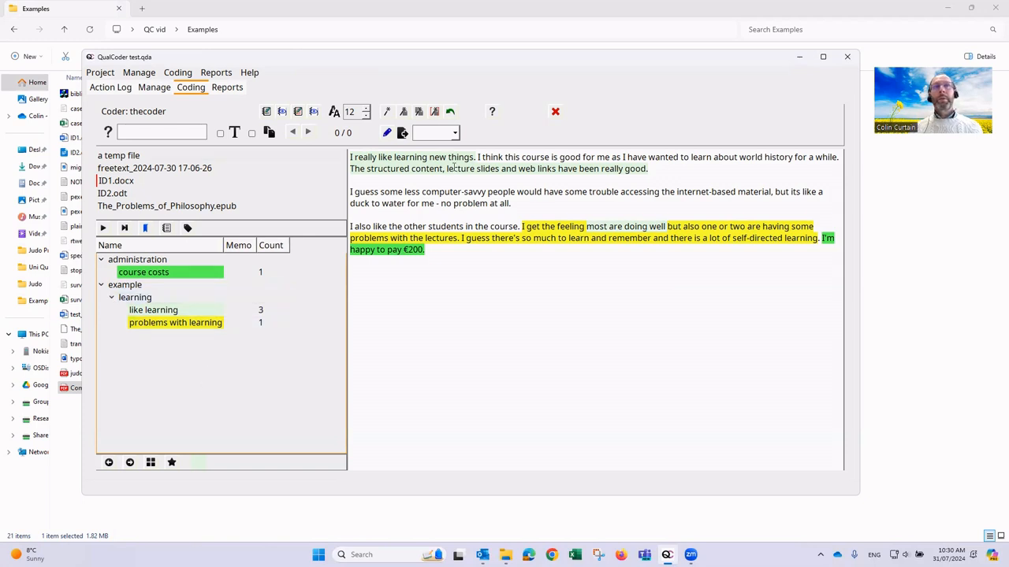
# Search ID1.docx for "the" by stepping through the matches, and extend the search to all files
pyautogui.click(130, 131)
pyautogui.write('the')
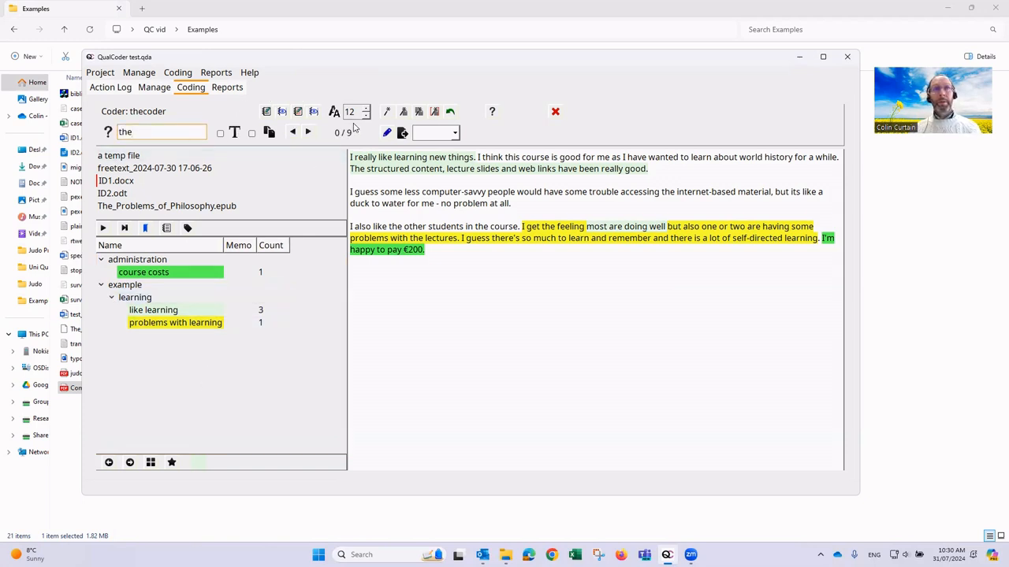
pyautogui.click(308, 133)
pyautogui.click(308, 132)
pyautogui.click(309, 133)
pyautogui.click(310, 133)
pyautogui.click(309, 132)
pyautogui.click(309, 133)
pyautogui.click(309, 132)
pyautogui.click(310, 132)
pyautogui.click(310, 133)
pyautogui.click(309, 133)
pyautogui.click(251, 134)
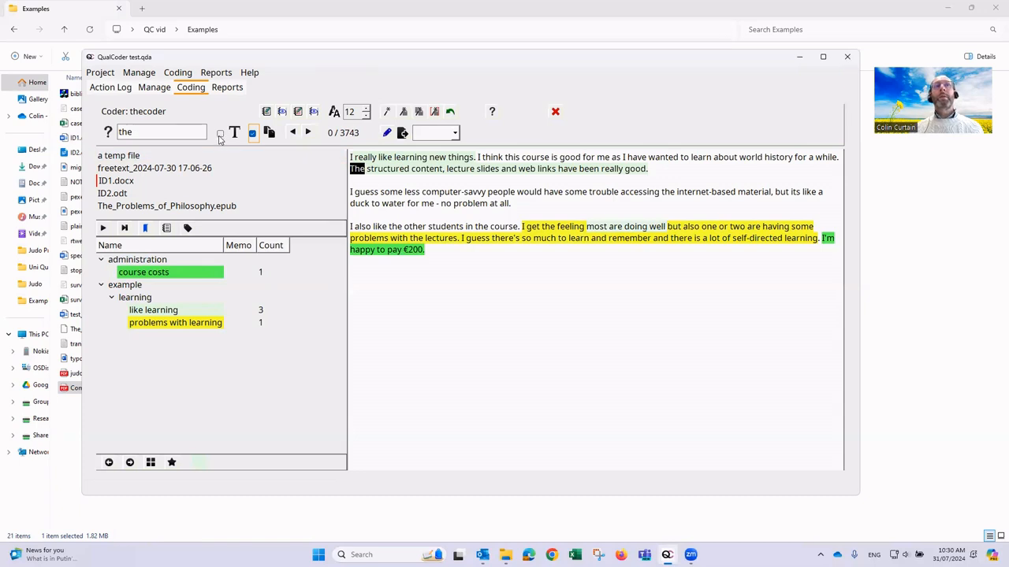
# Step to the next all-files match for "the", compare case-sensitive matching, and restrict the search to ID1.docx again
pyautogui.click(307, 132)
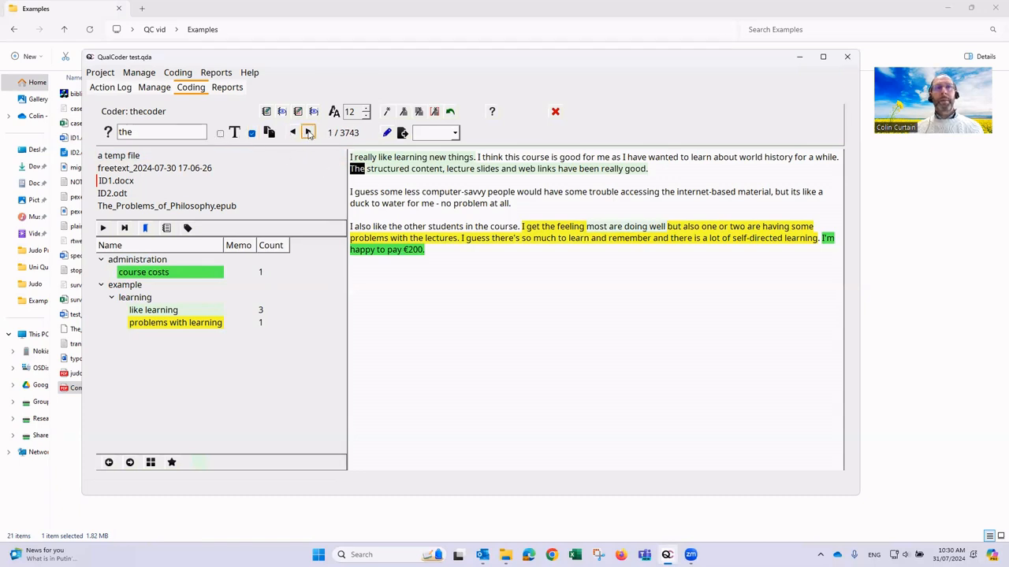
pyautogui.click(222, 133)
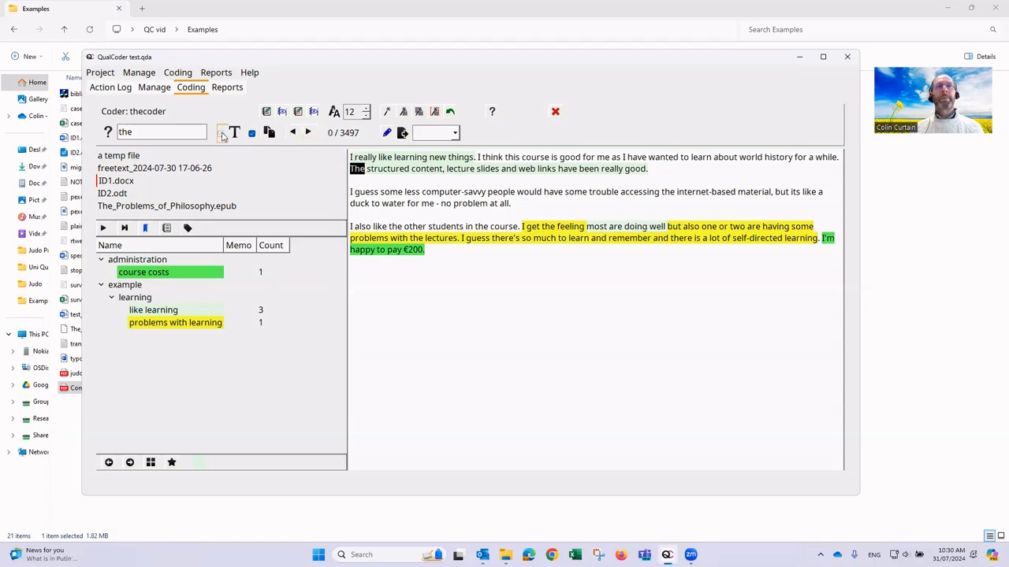
pyautogui.click(222, 134)
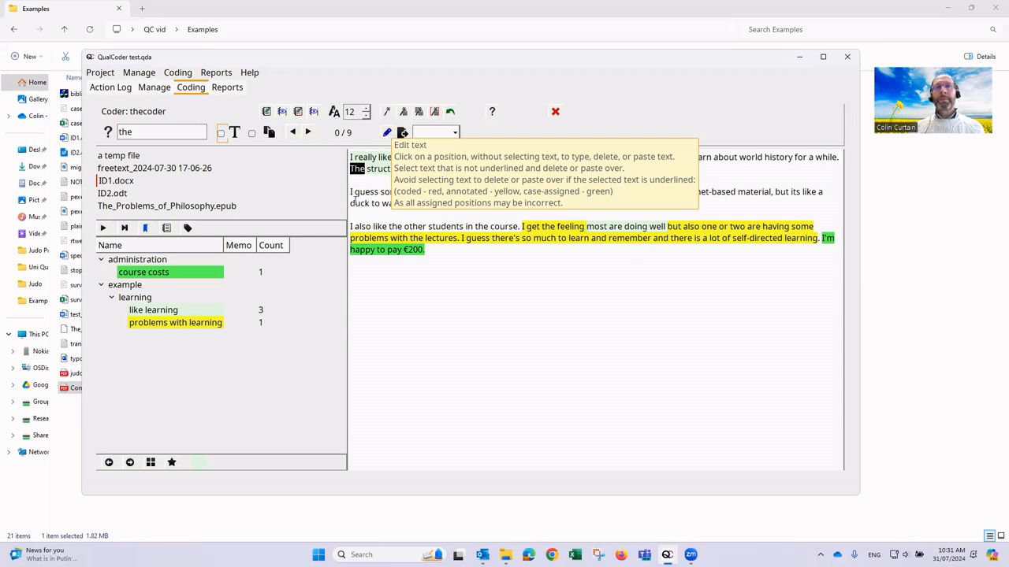
# Edit the last paragraph of ID1.docx, changing "there's so much" to "there is so much", and leave text editing mode
pyautogui.click(387, 134)
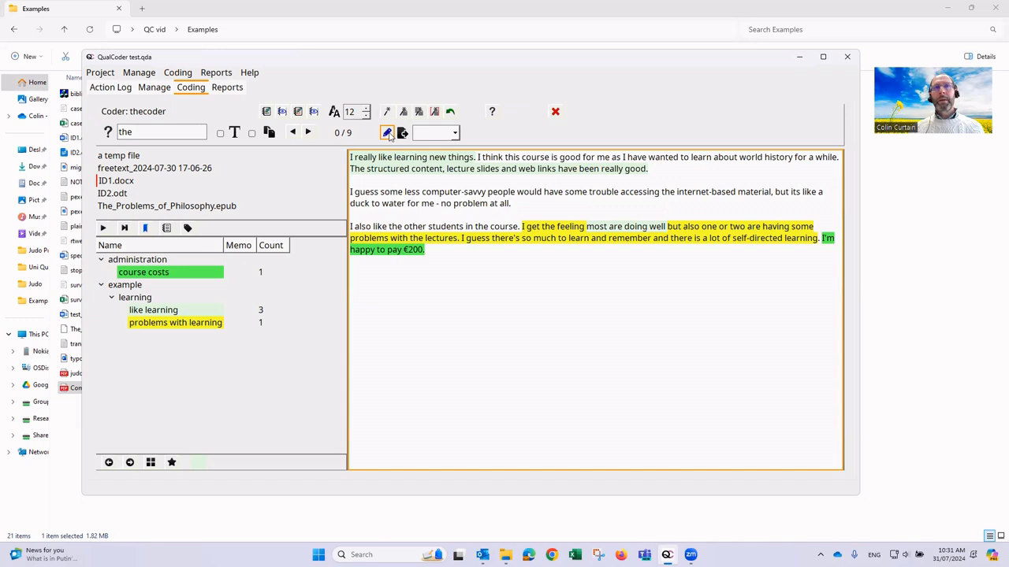
pyautogui.click(386, 134)
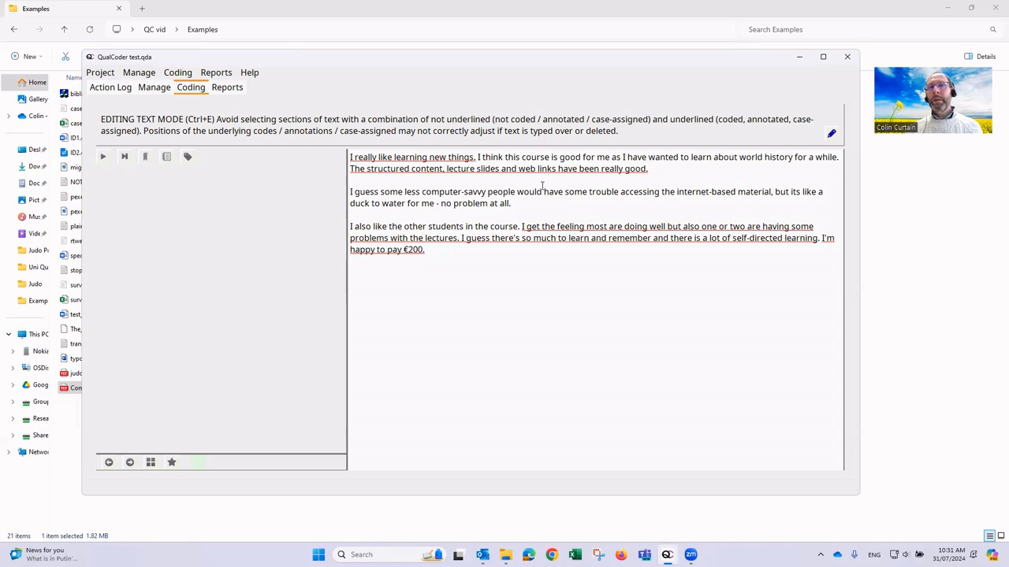
pyautogui.click(516, 238)
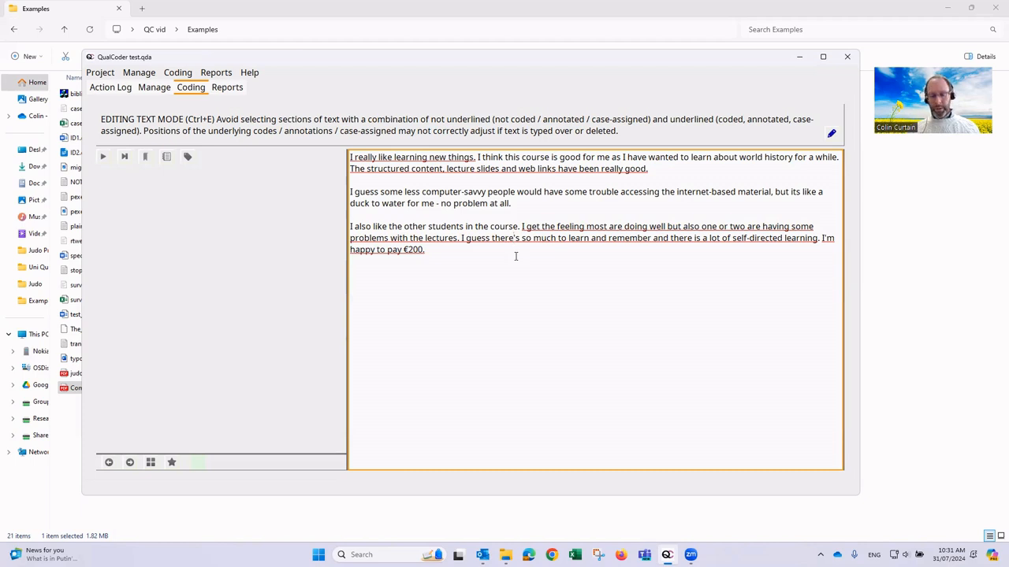
pyautogui.press('Delete')
pyautogui.write('i')
pyautogui.press('Delete')
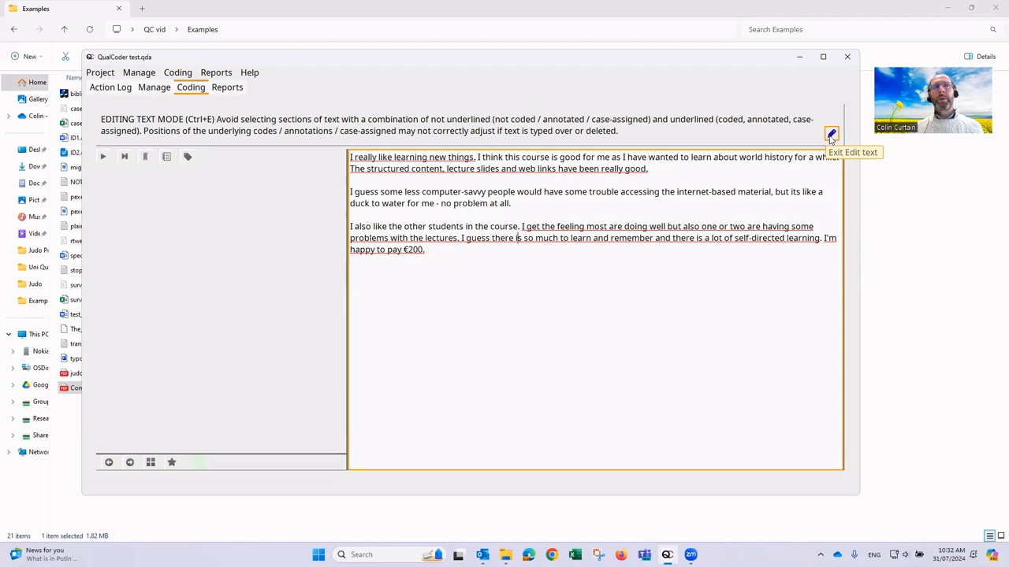
pyautogui.click(832, 136)
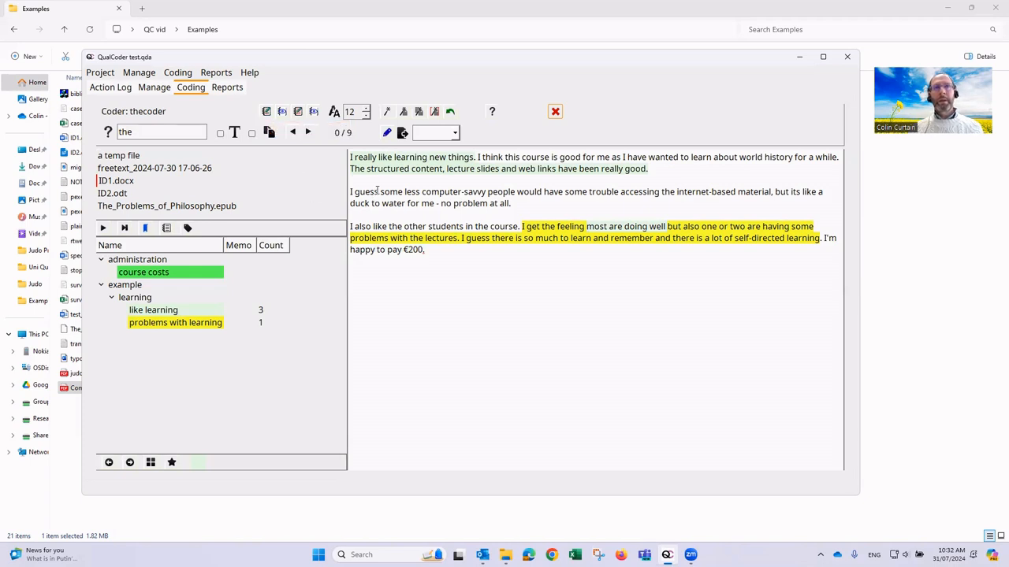
# Annotate the words "computer-savvy" in the second paragraph with "people who are familiar with computers"
pyautogui.moveTo(421, 192); pyautogui.dragTo(487, 191)
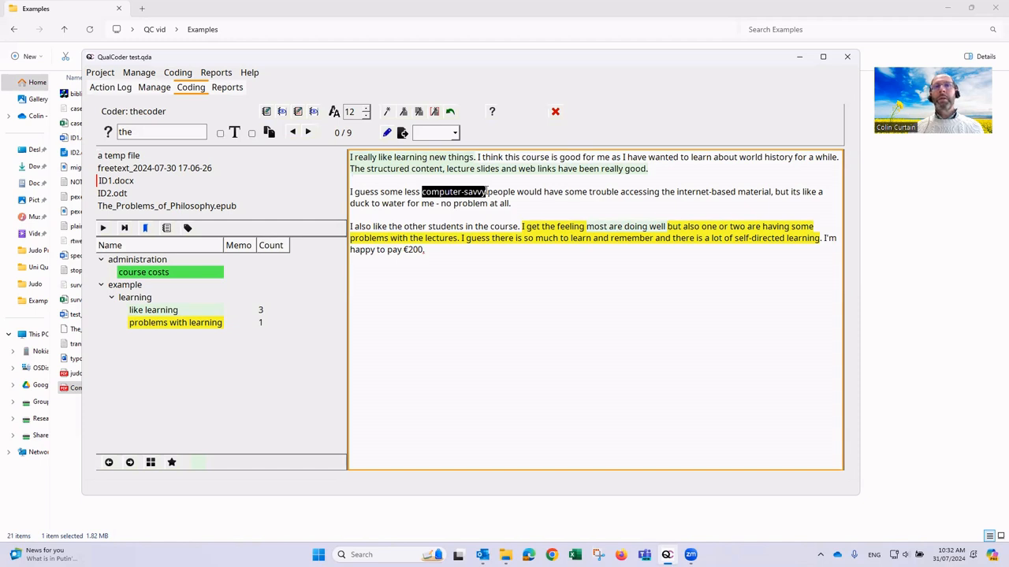
pyautogui.click(266, 112)
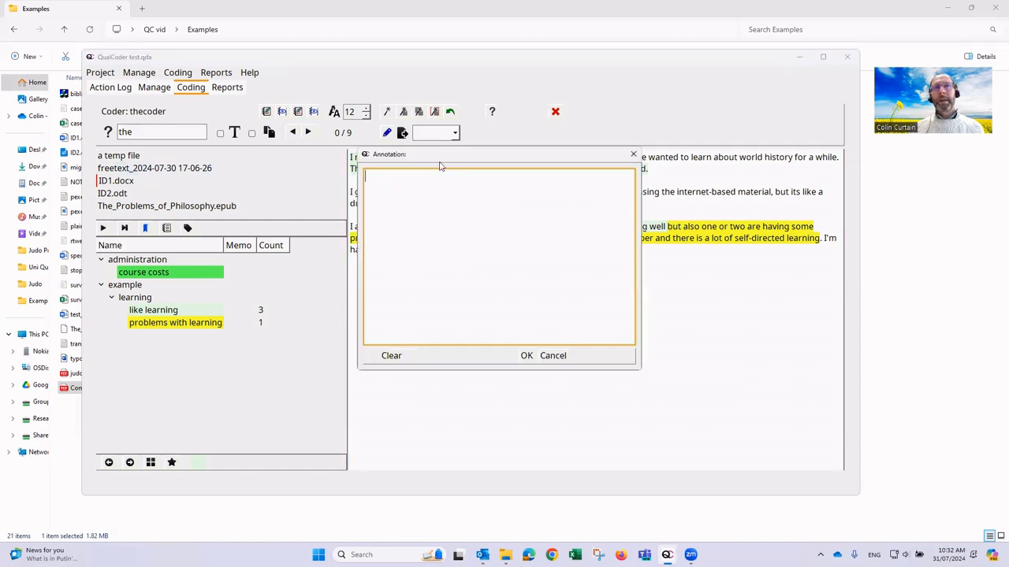
pyautogui.moveTo(439, 166); pyautogui.dragTo(576, 265)
pyautogui.write('people who are fam9iliar with computers')
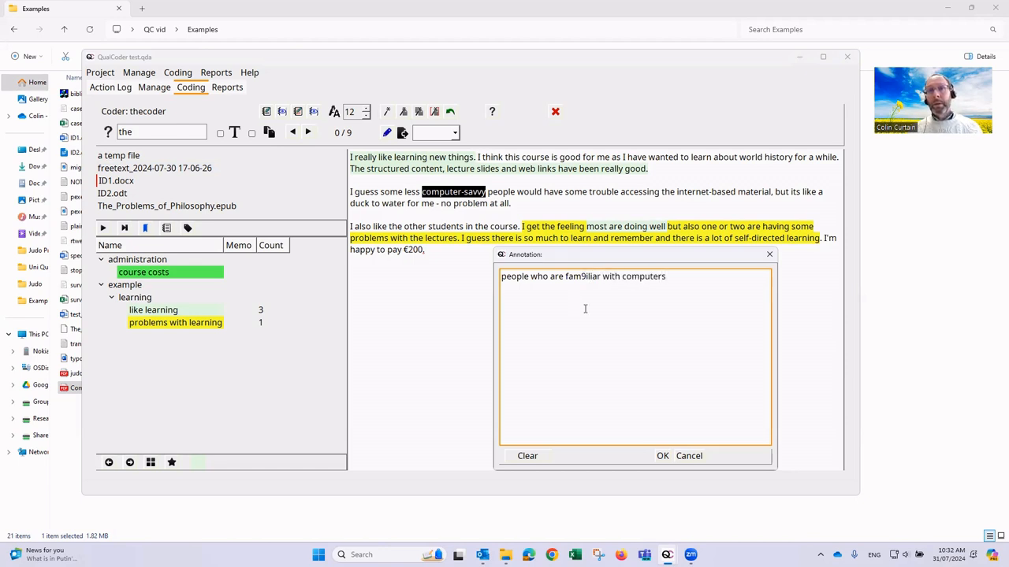
pyautogui.press('BackSpace')
pyautogui.click(661, 455)
pyautogui.click(430, 258)
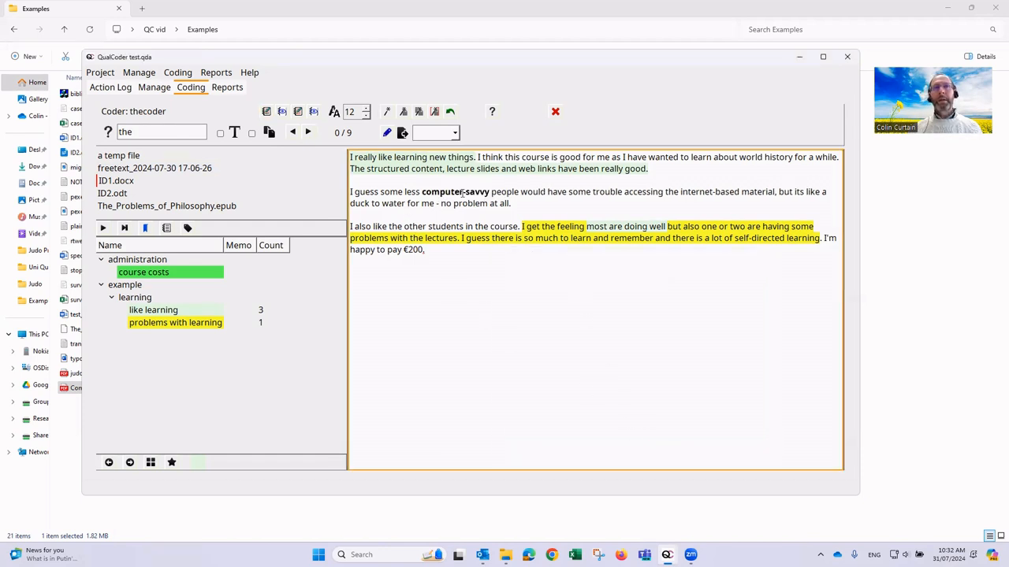
# Review the annotations recorded for ID1.docx
pyautogui.moveTo(459, 188)
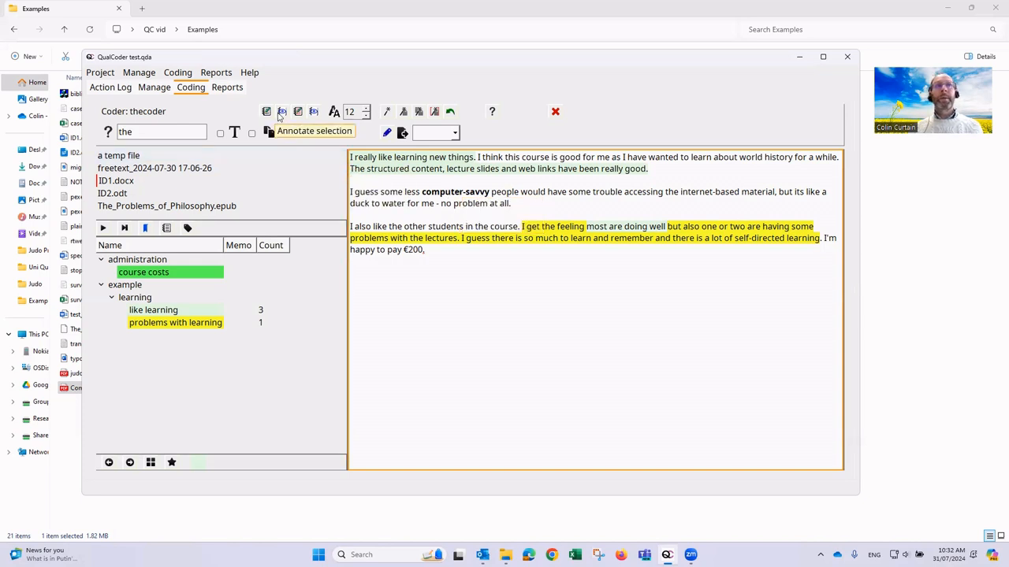
pyautogui.click(283, 112)
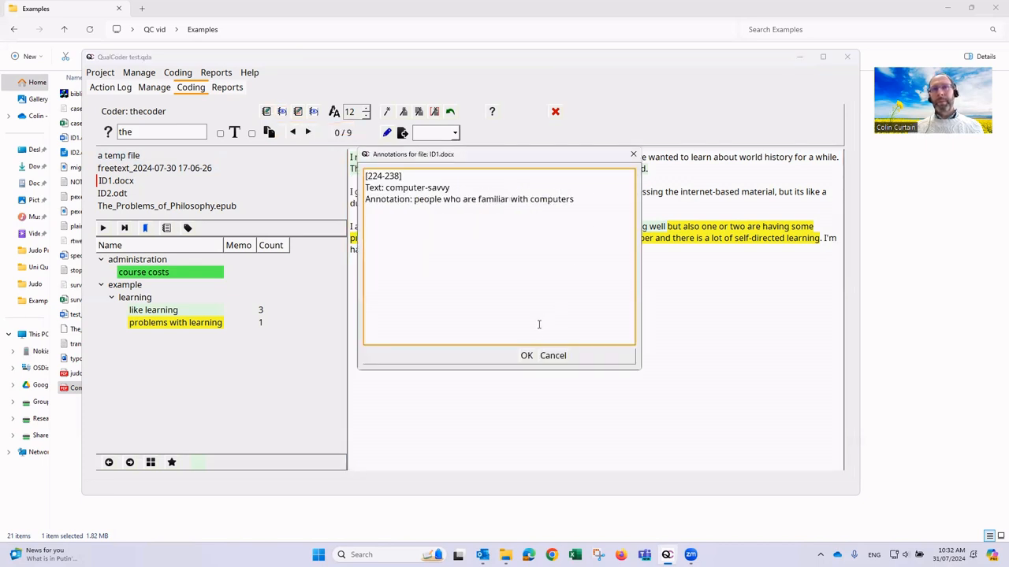
pyautogui.click(526, 356)
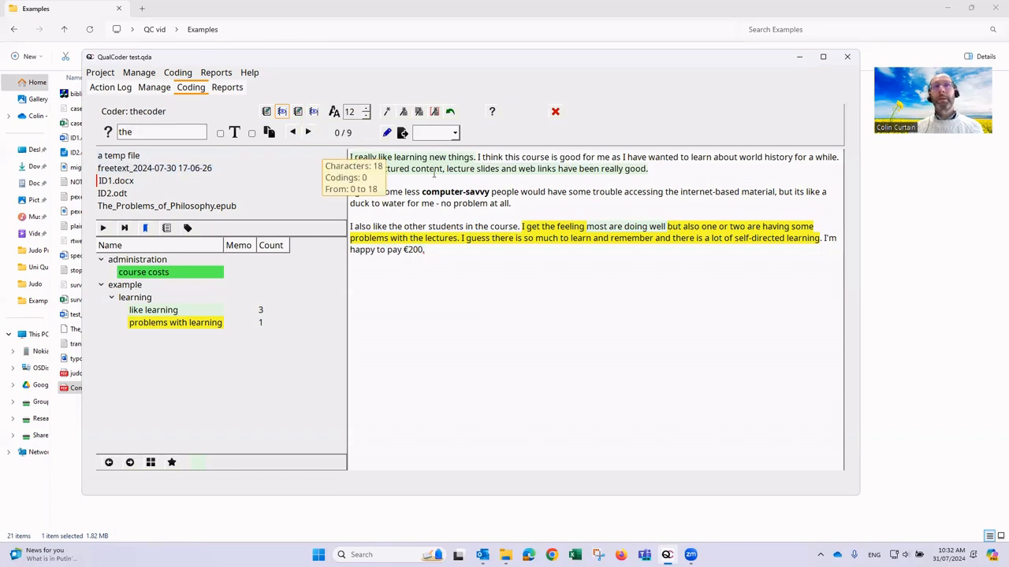
# Add the memo "must be a good course as it is liked" to the coded sentence "I really like learning new things."
pyautogui.moveTo(583, 243)
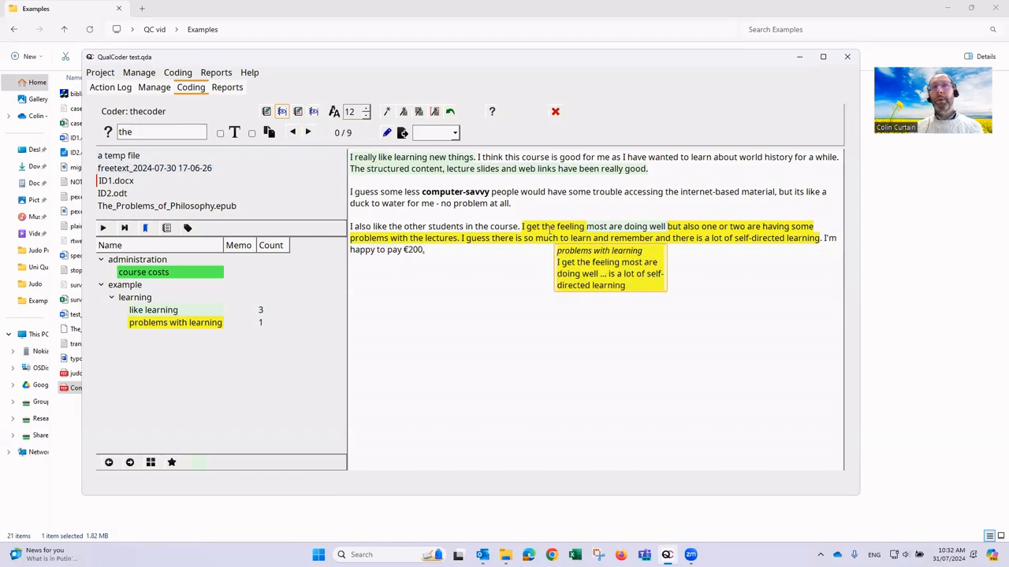
pyautogui.click(401, 168)
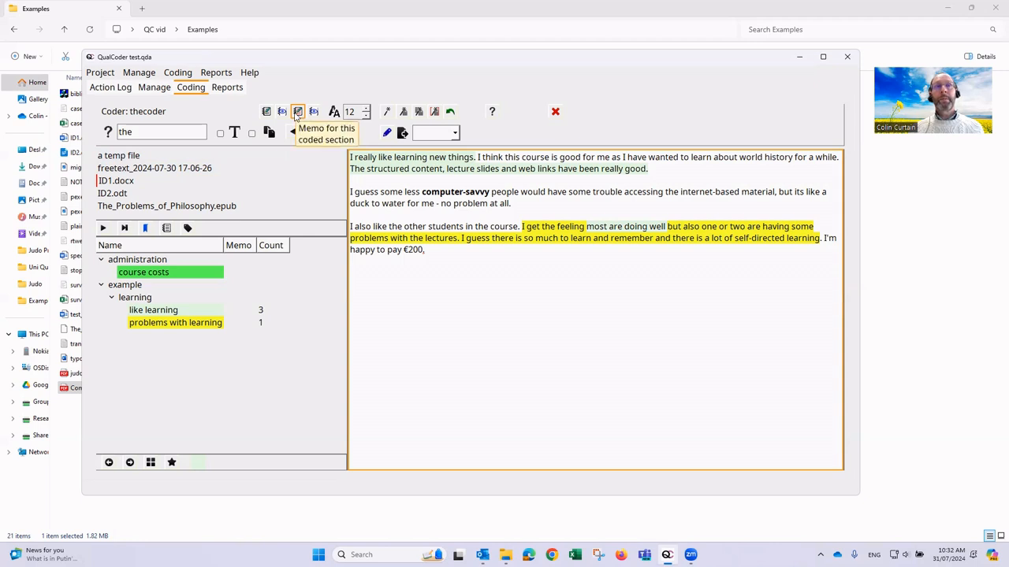
pyautogui.rightClick(375, 155)
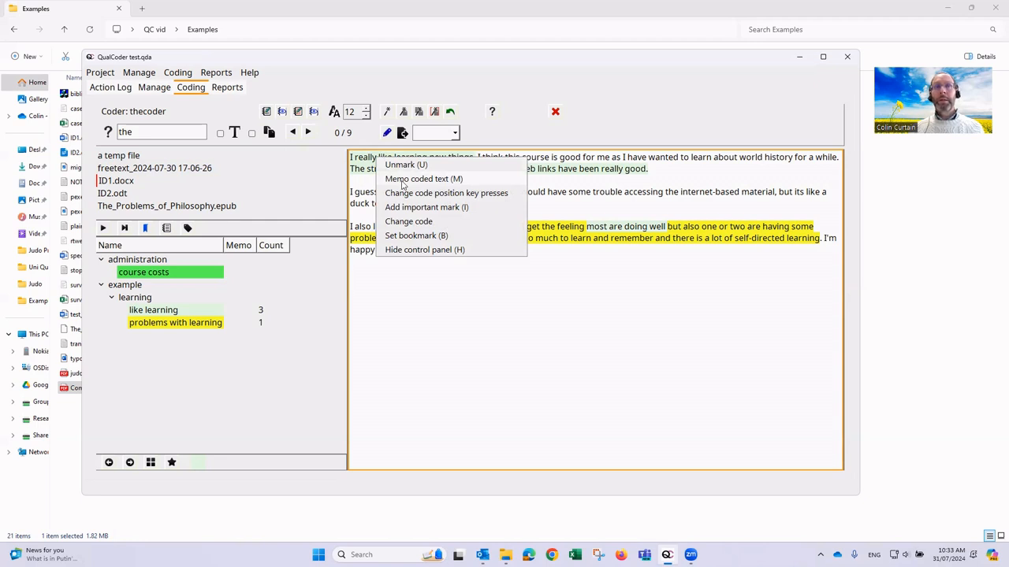
pyautogui.click(403, 179)
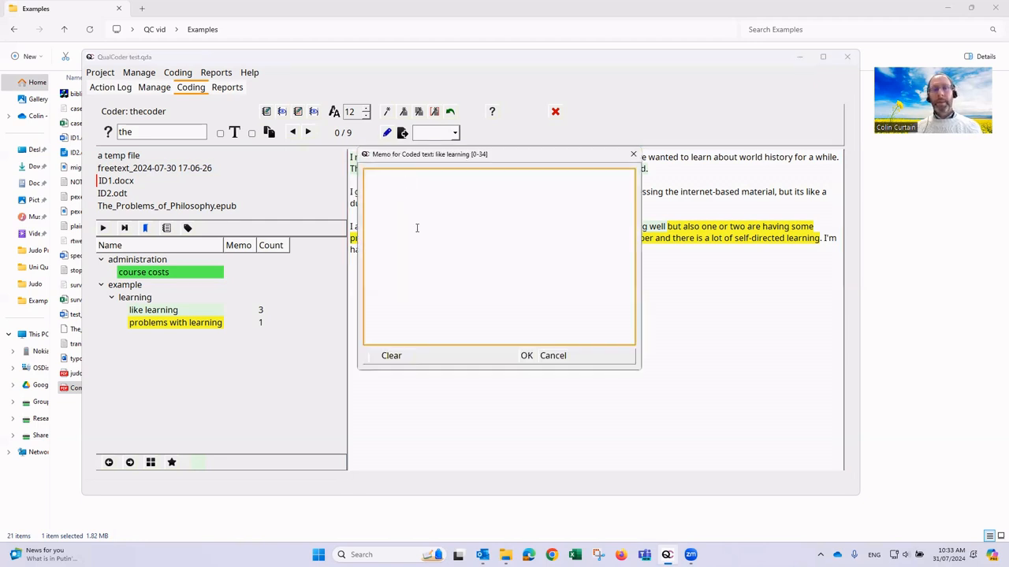
pyautogui.press('Escape')
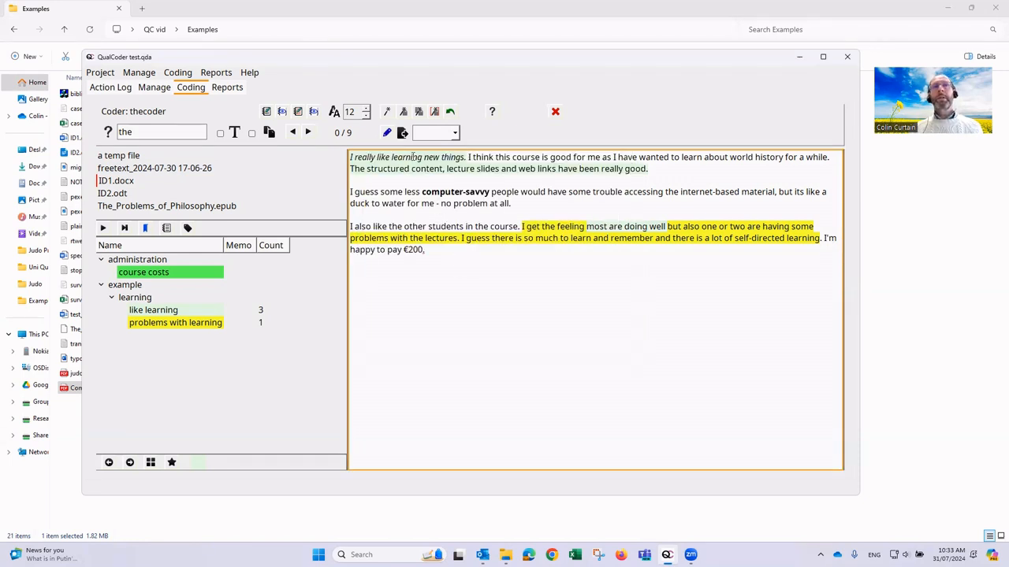
# Review the coded-text memos recorded for ID1.docx
pyautogui.moveTo(412, 156)
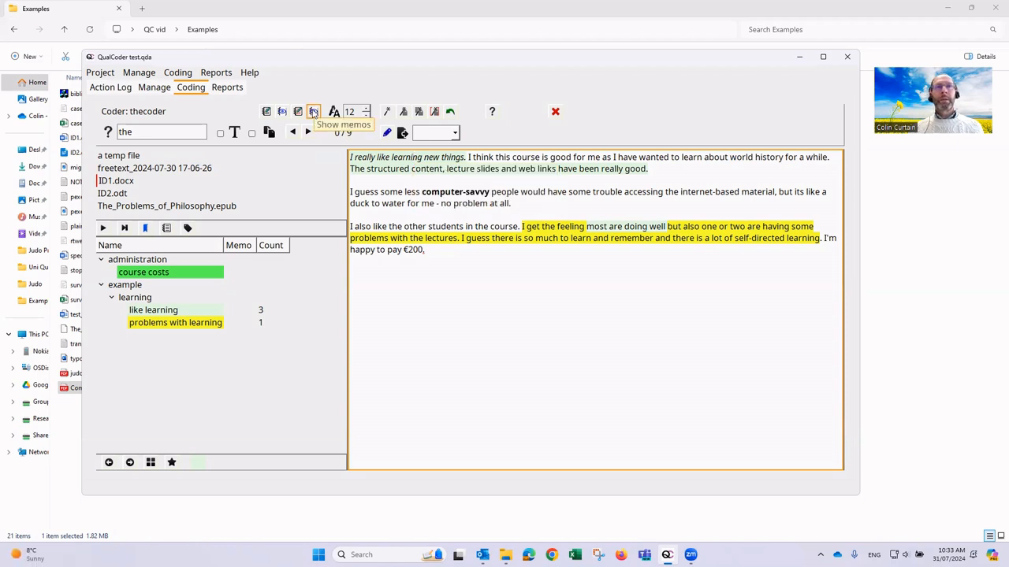
pyautogui.click(314, 113)
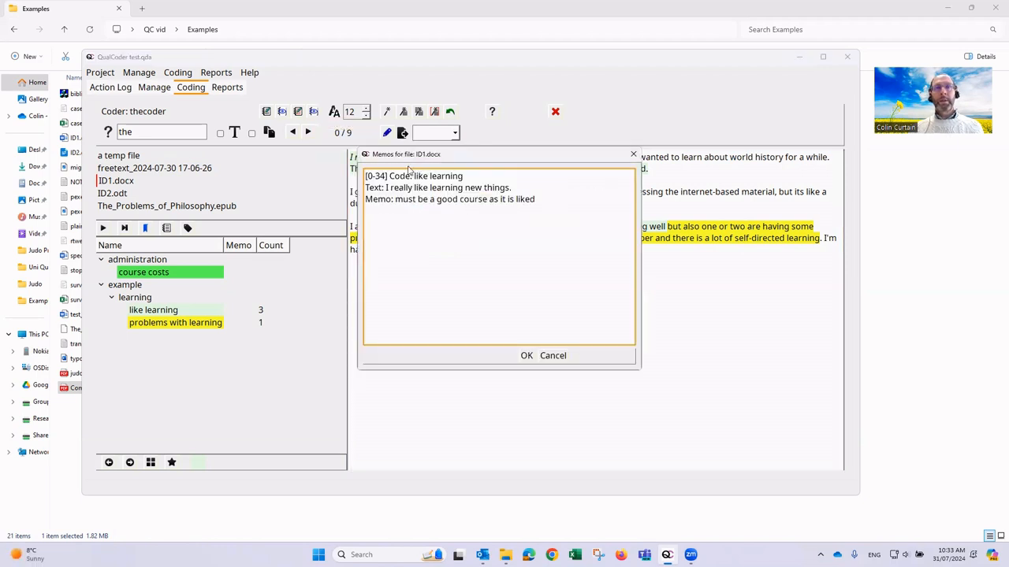
pyautogui.press('Escape')
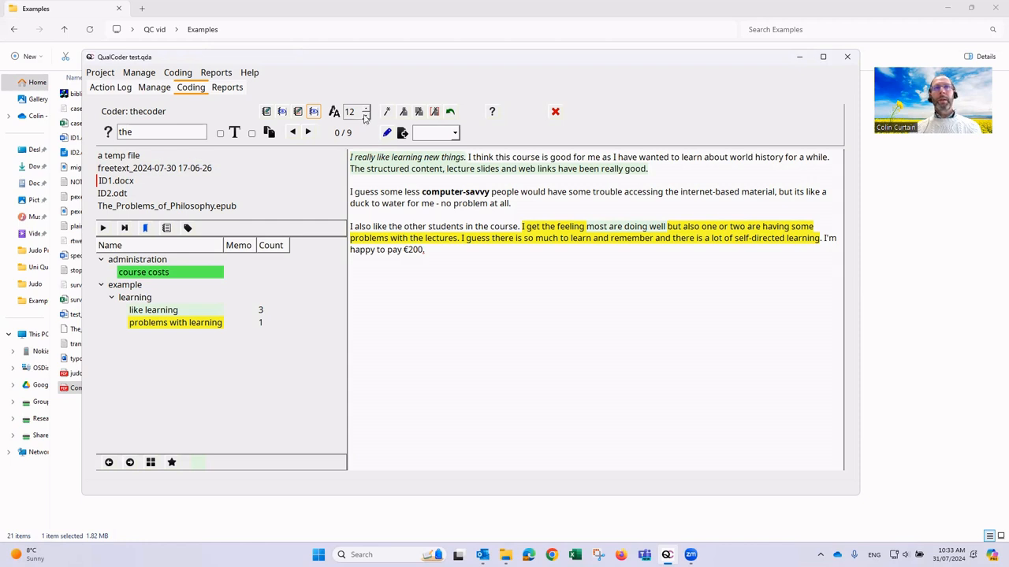
# Set the font size of the displayed document text to 14
pyautogui.click(365, 115)
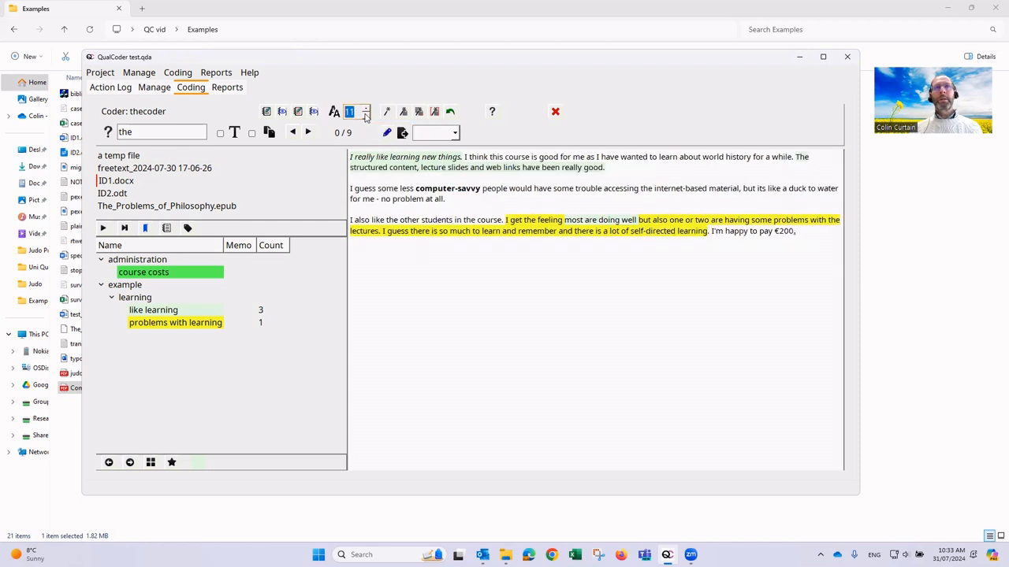
pyautogui.click(367, 109)
pyautogui.click(367, 109)
pyautogui.click(366, 109)
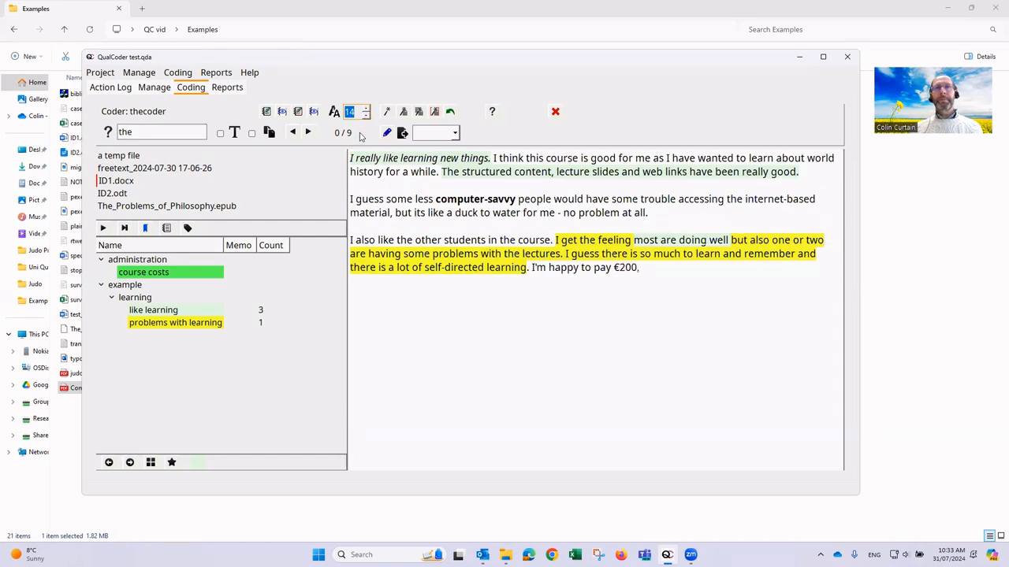
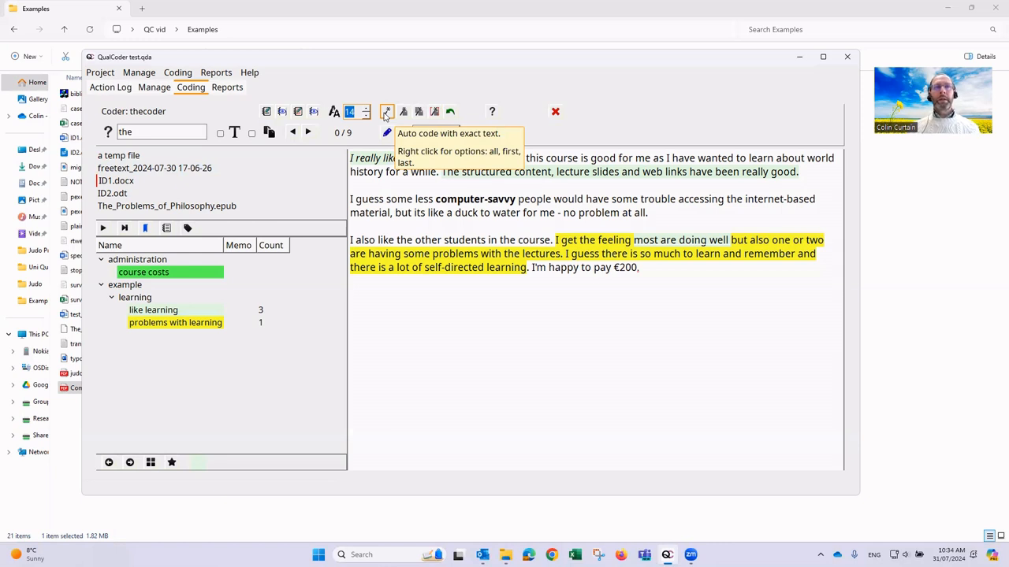
# Add a new uncategorised code named "the the's" to the code tree
pyautogui.click(146, 370)
pyautogui.rightClick(145, 370)
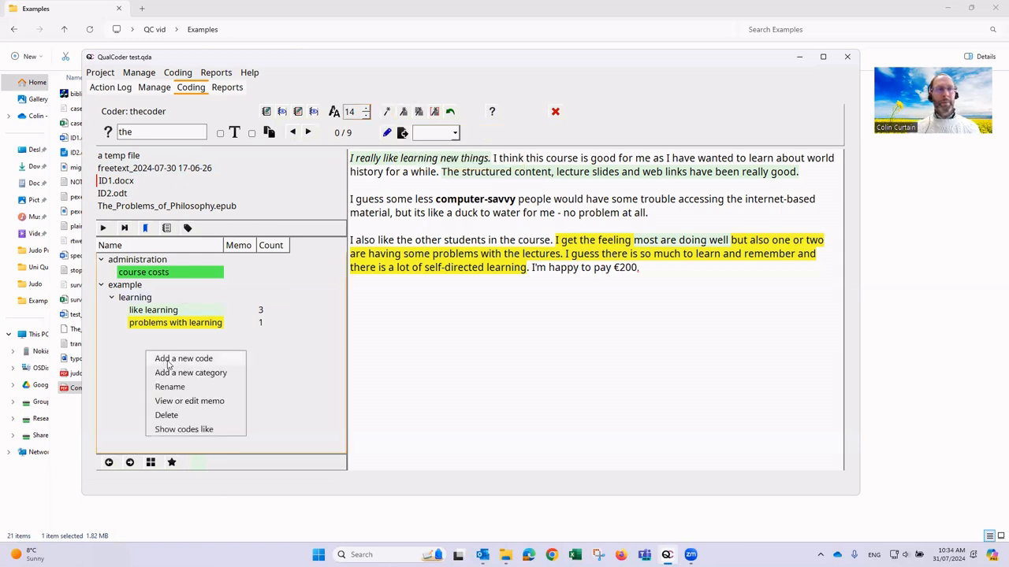
pyautogui.click(165, 359)
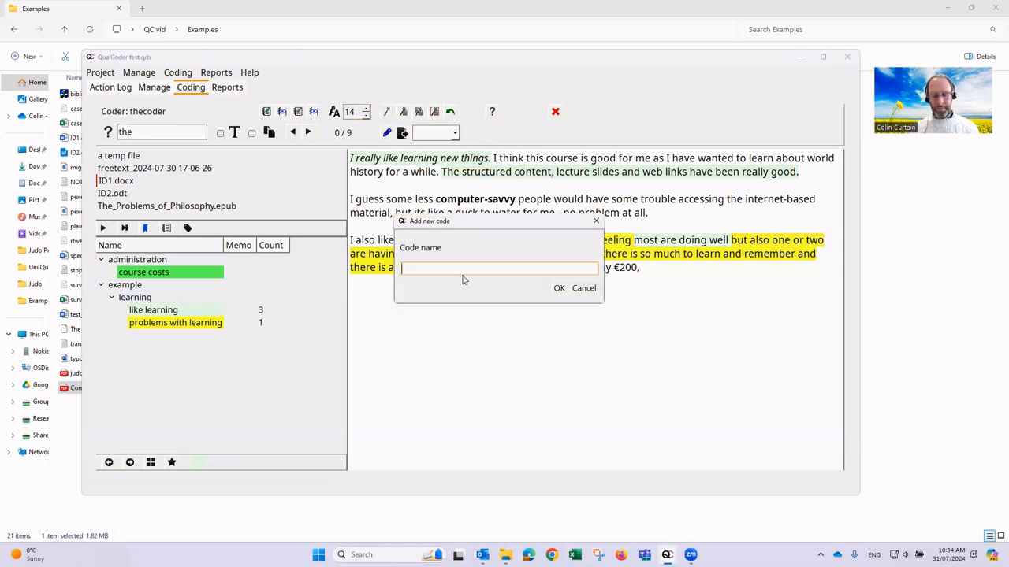
pyautogui.write('the the')
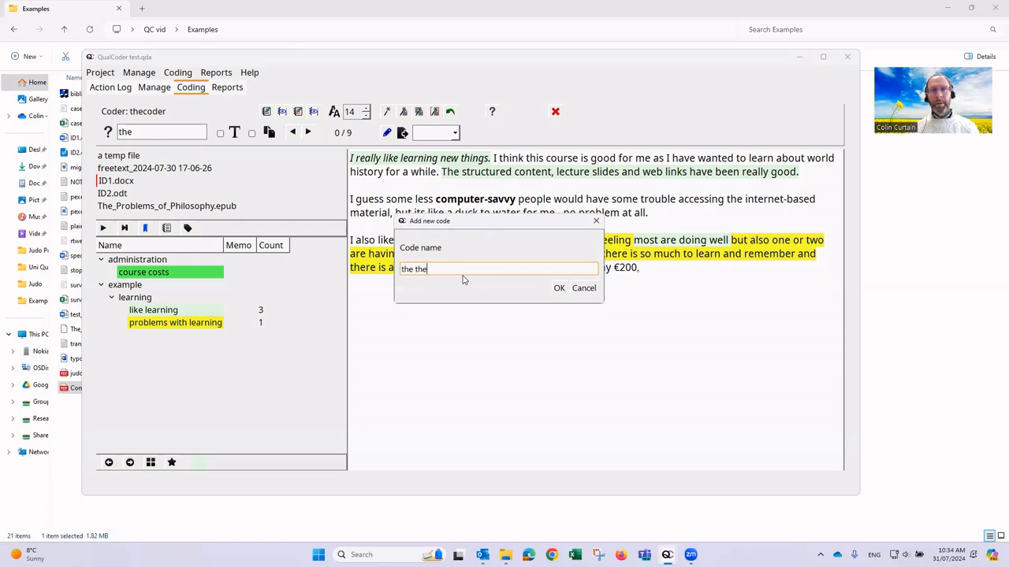
pyautogui.write("'s")
pyautogui.press('Return')
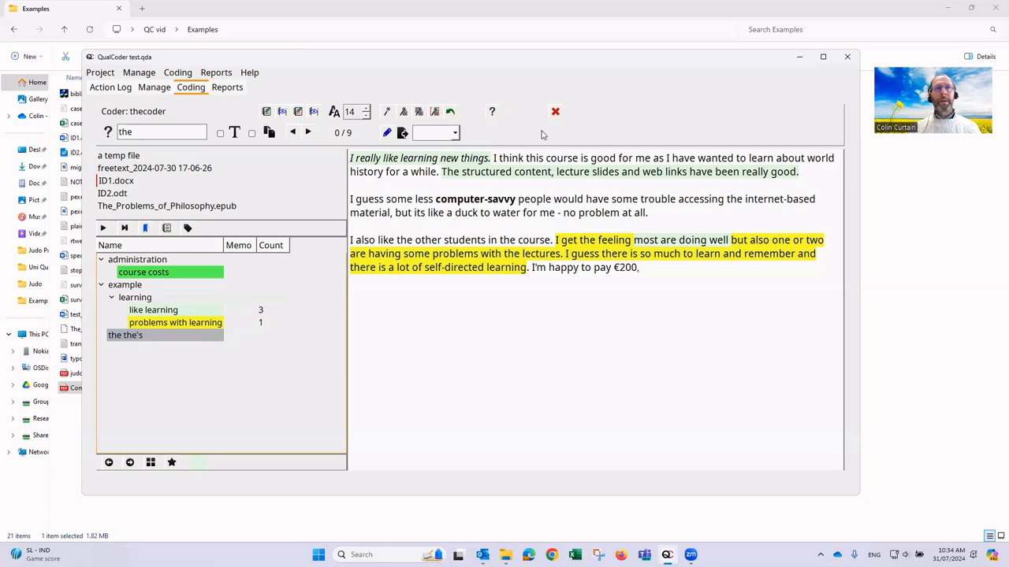
# Change the colour of the "the the's" code to purple, keeping the normal colour vision palette
pyautogui.rightClick(140, 339)
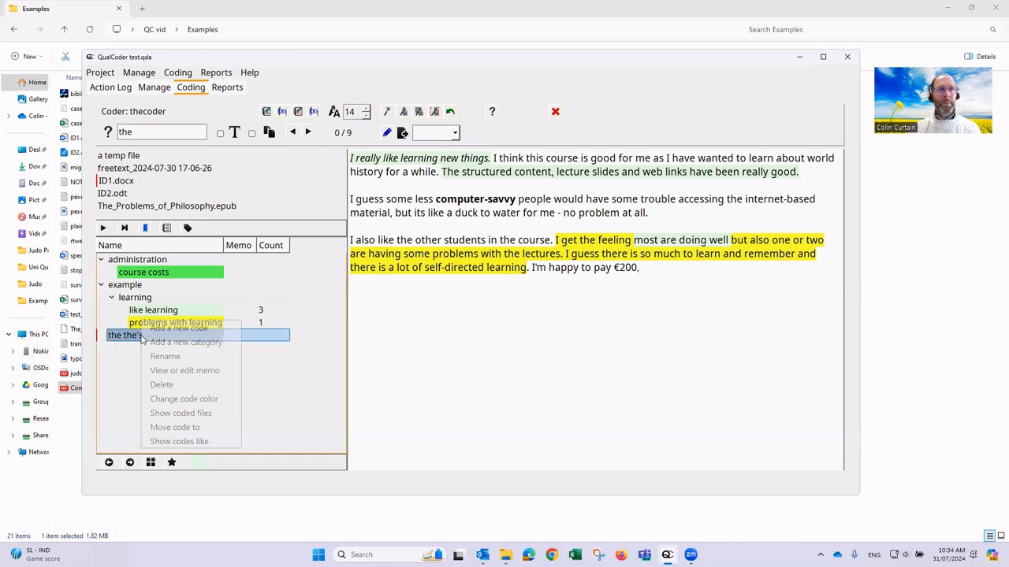
pyautogui.click(181, 399)
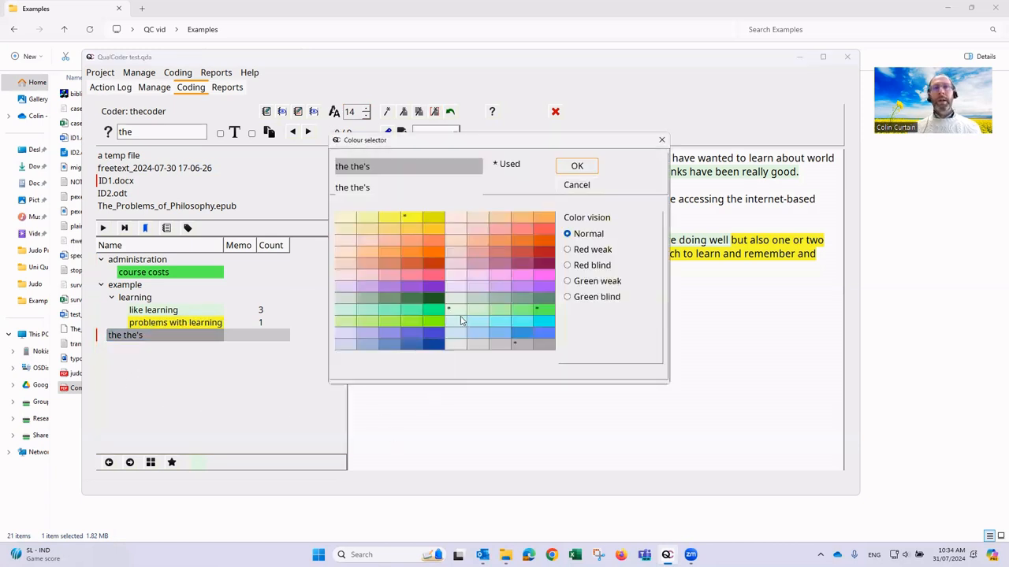
pyautogui.click(543, 287)
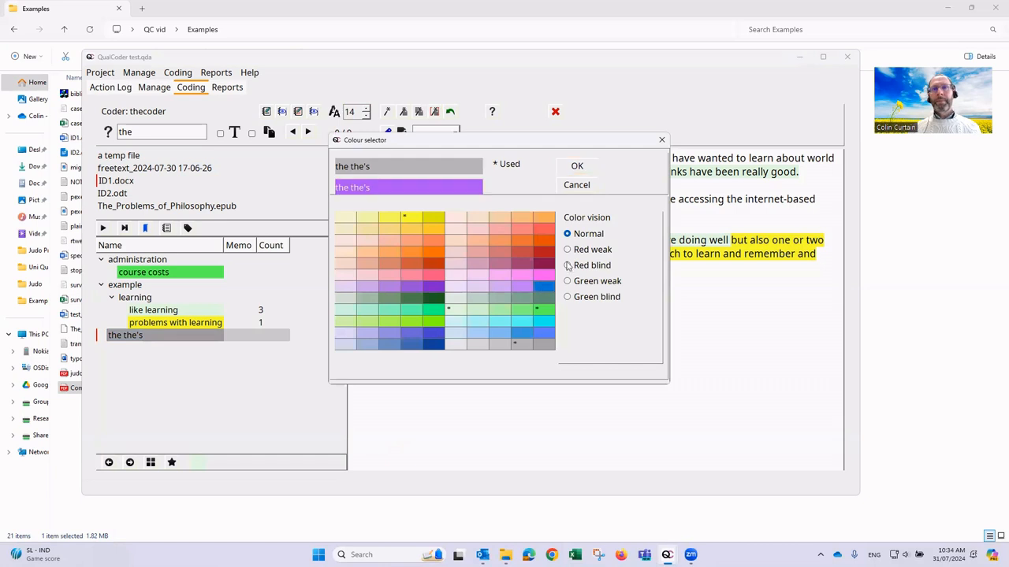
pyautogui.click(577, 167)
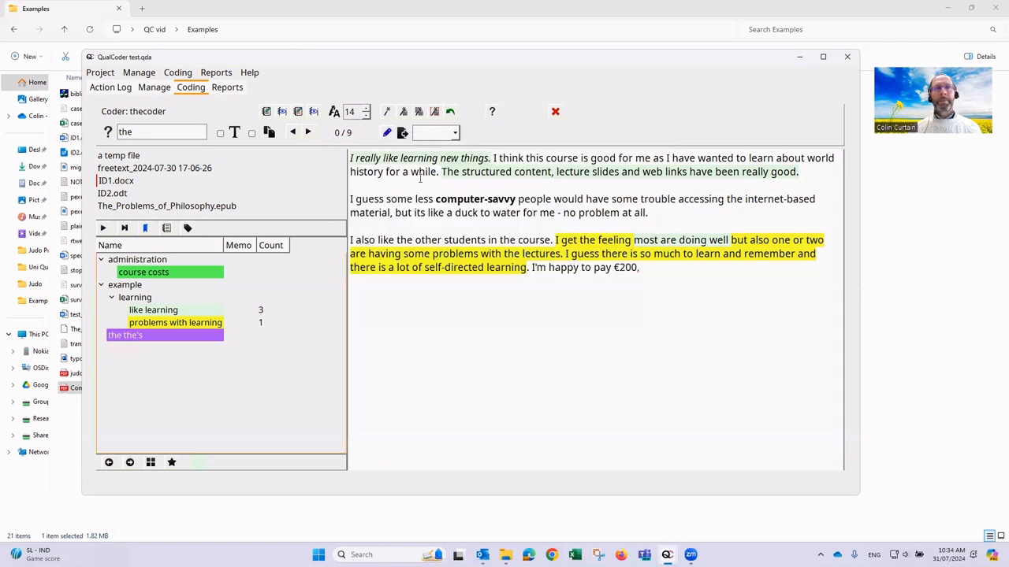
# Auto-code the text "the" in the file named a temp file with the "the the's" code
pyautogui.click(386, 111)
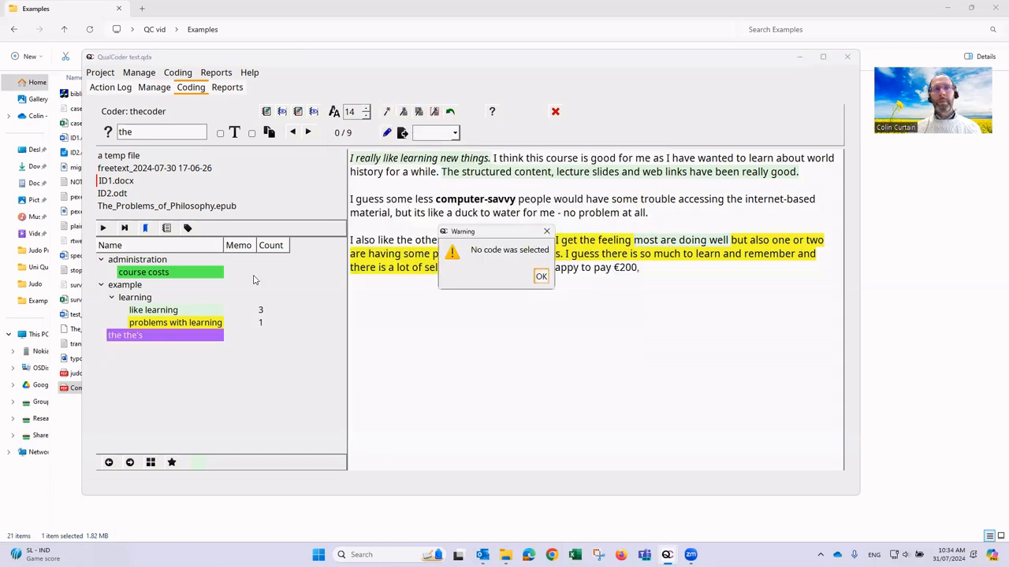
pyautogui.click(540, 275)
pyautogui.click(157, 334)
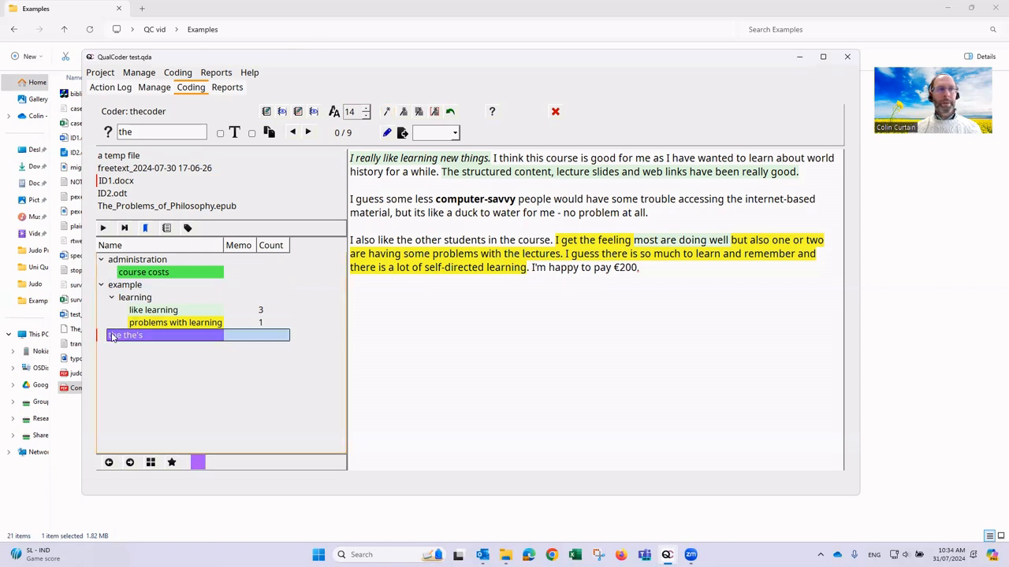
pyautogui.click(386, 113)
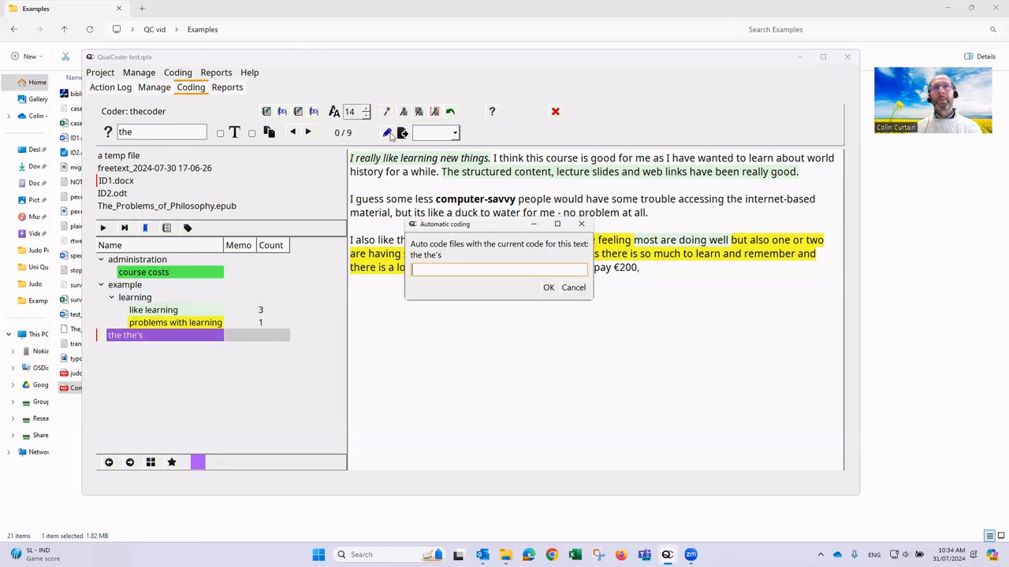
pyautogui.write('the')
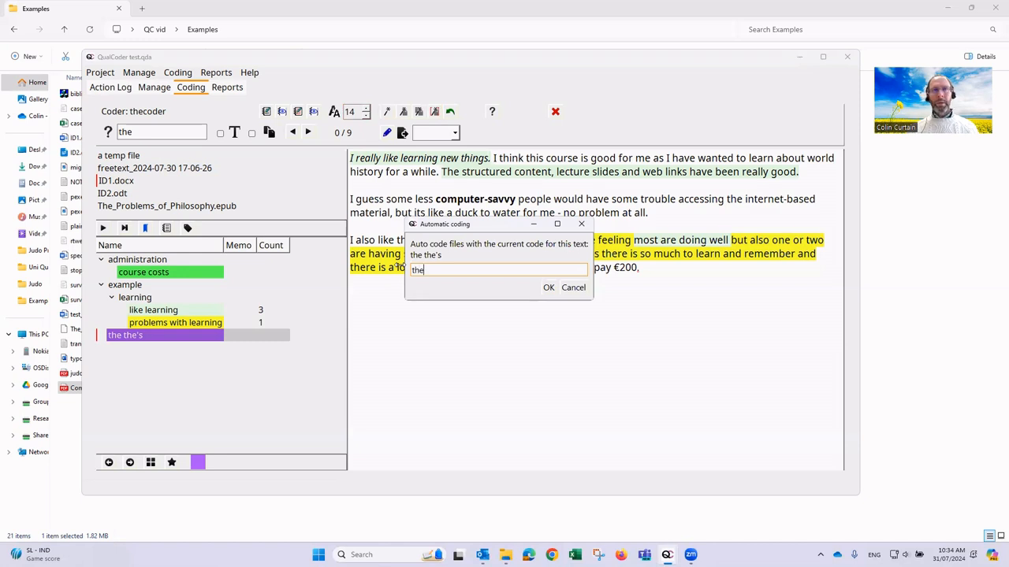
pyautogui.click(548, 287)
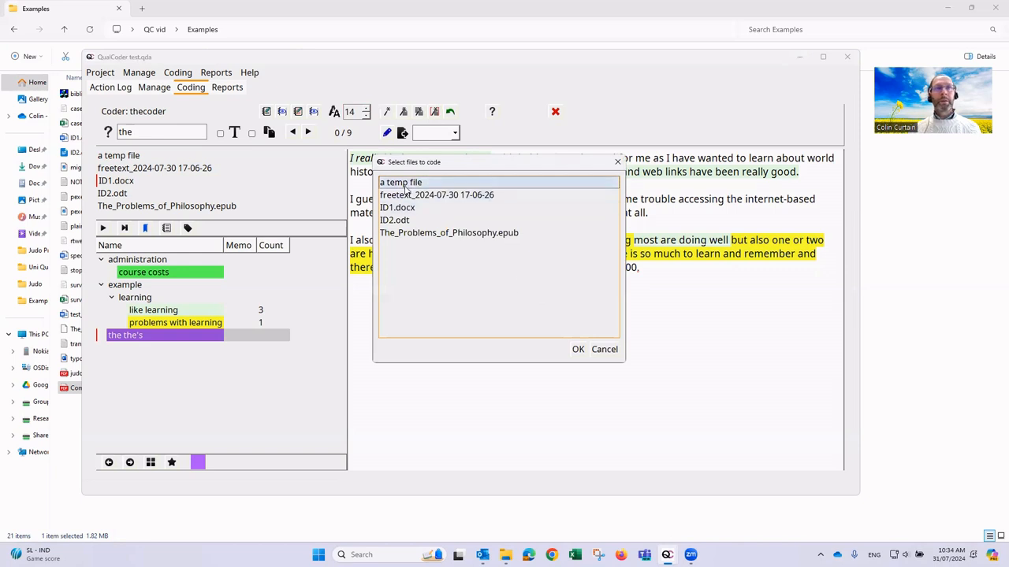
pyautogui.click(472, 182)
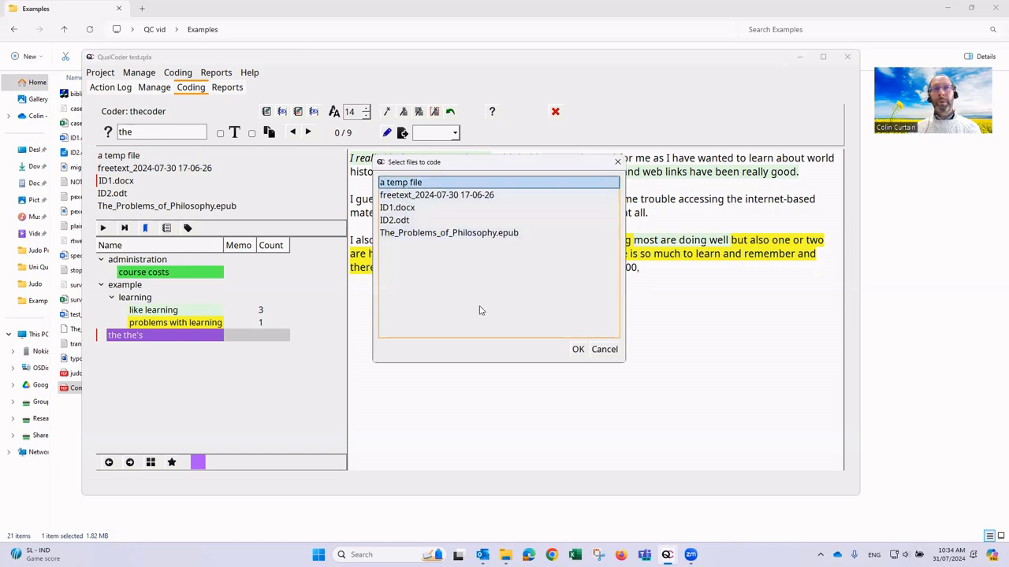
pyautogui.click(577, 350)
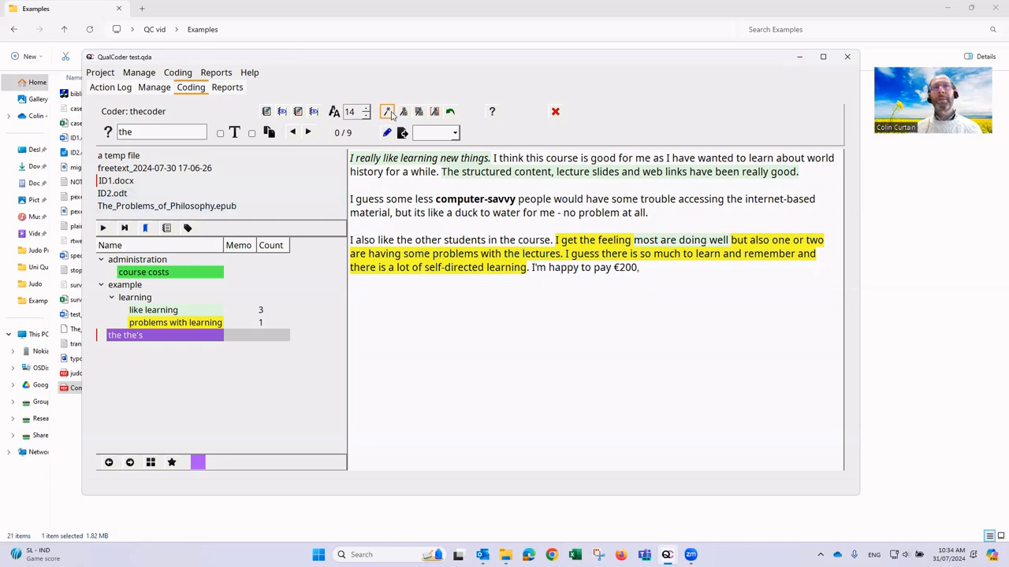
# Auto-code every occurrence of "the" in ID1.docx with the "the the's" code
pyautogui.click(391, 113)
pyautogui.write('the')
pyautogui.click(549, 286)
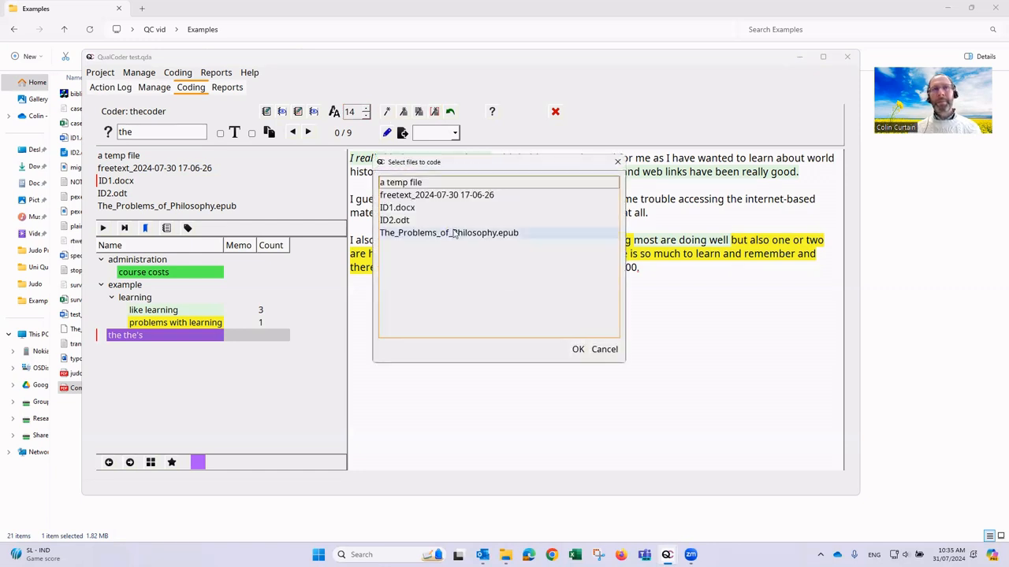
pyautogui.click(442, 207)
pyautogui.click(578, 349)
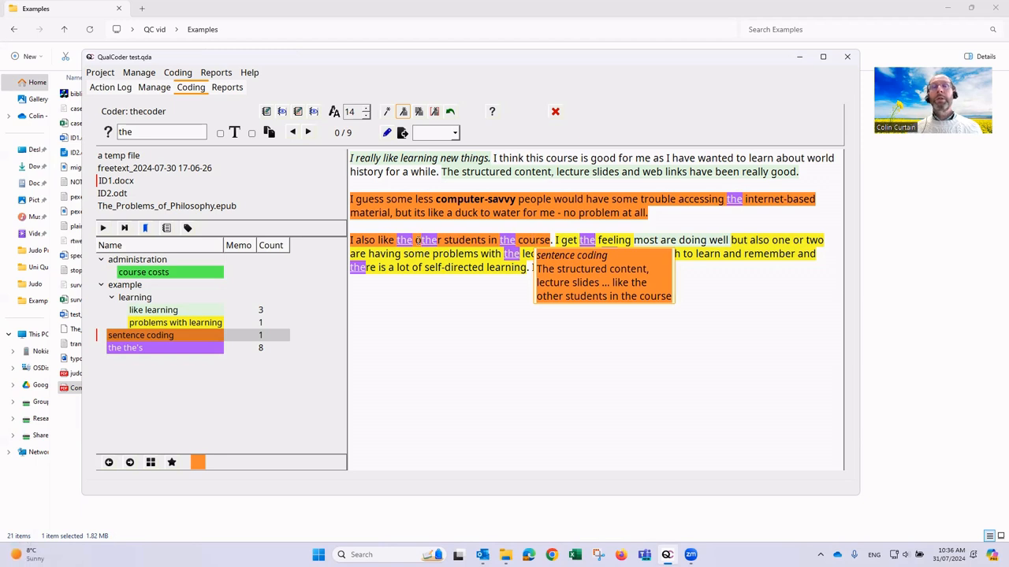
# Review the instructions for changing the start and end positions of the "sentence coding" segment in ID1.docx
pyautogui.click(576, 212)
pyautogui.rightClick(576, 214)
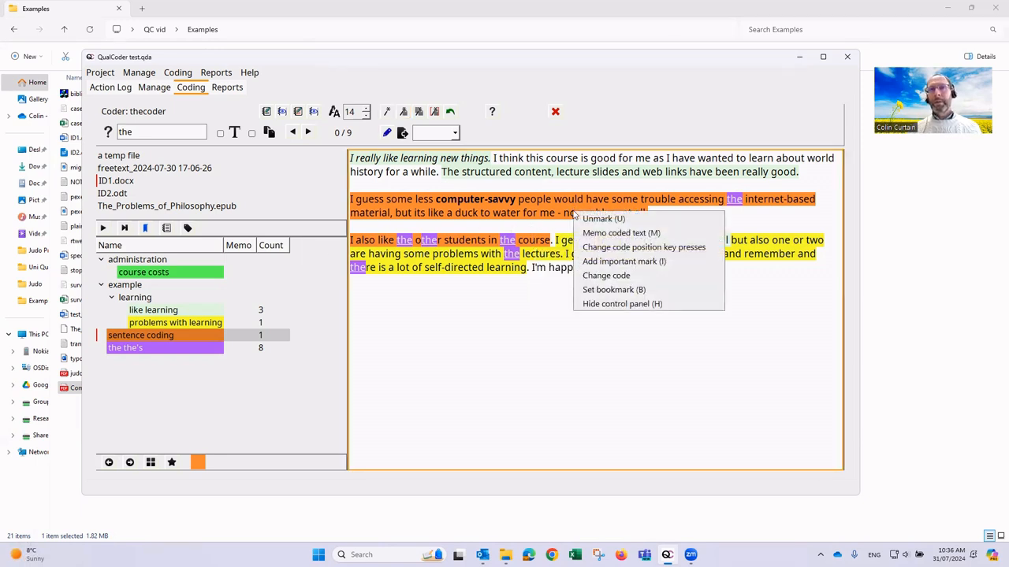
pyautogui.click(603, 248)
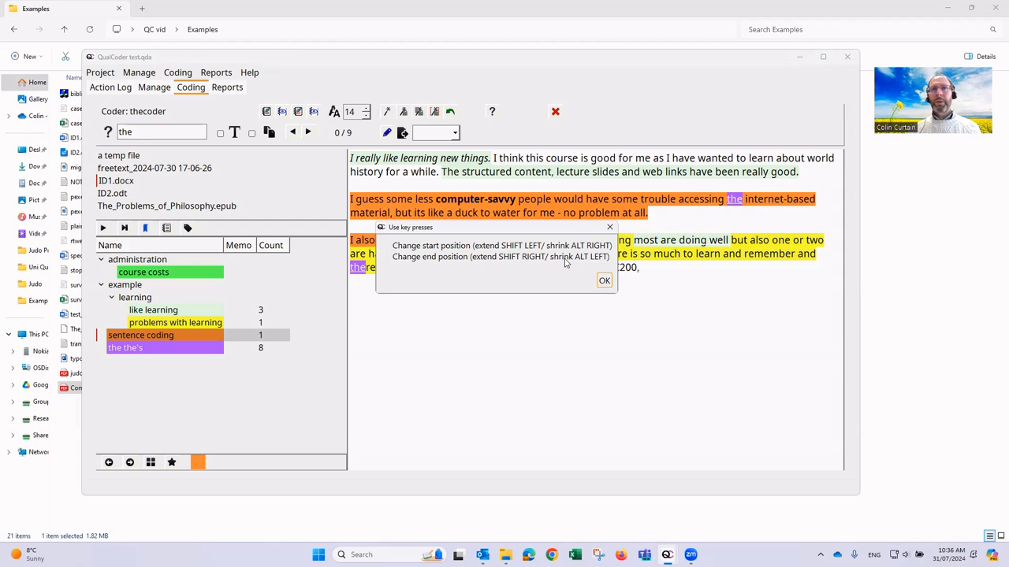
pyautogui.click(604, 281)
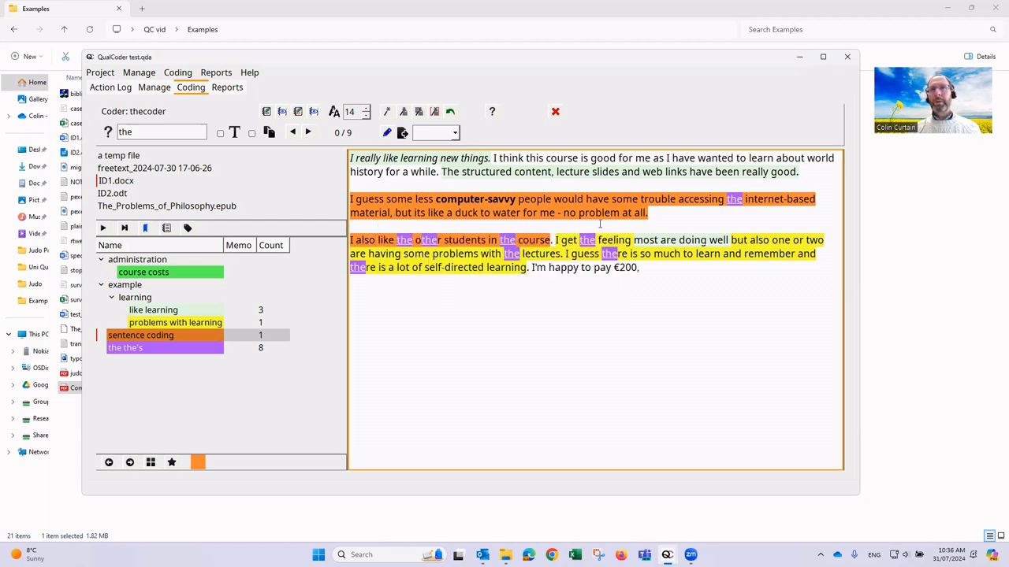
# Shorten the "sentence coding" segment in ID1.docx by moving its end back out of the "I also like the other students" sentence
pyautogui.moveTo(594, 211)
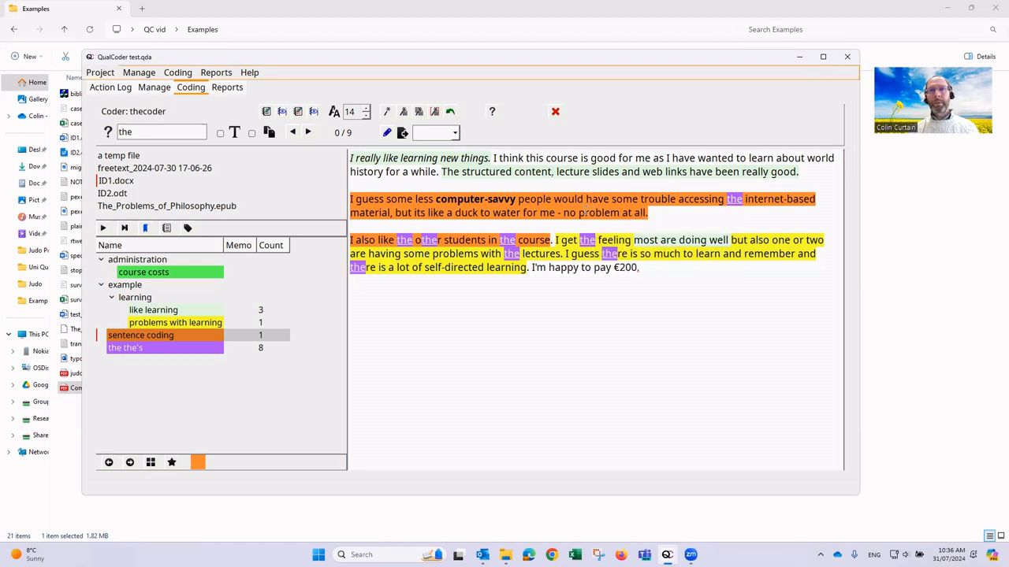
pyautogui.click(547, 199)
pyautogui.hotkey('alt', 'Left')
pyautogui.hotkey('alt', 'Left')
pyautogui.hotkey('alt', 'Left')
pyautogui.hotkey('alt', 'Left')
pyautogui.hotkey('alt', 'Left')
pyautogui.hotkey('alt', 'Left')
pyautogui.hotkey('alt', 'Left')
pyautogui.hotkey('alt', 'Left')
pyautogui.hotkey('alt', 'Left')
pyautogui.hotkey('alt', 'Left')
pyautogui.hotkey('alt', 'Left')
pyautogui.hotkey('alt', 'Left')
pyautogui.hotkey('alt', 'Left')
pyautogui.hotkey('alt', 'Left')
pyautogui.hotkey('alt', 'Left')
pyautogui.hotkey('alt', 'Left')
pyautogui.hotkey('alt', 'Left')
pyautogui.hotkey('alt', 'Left')
pyautogui.hotkey('alt', 'Left')
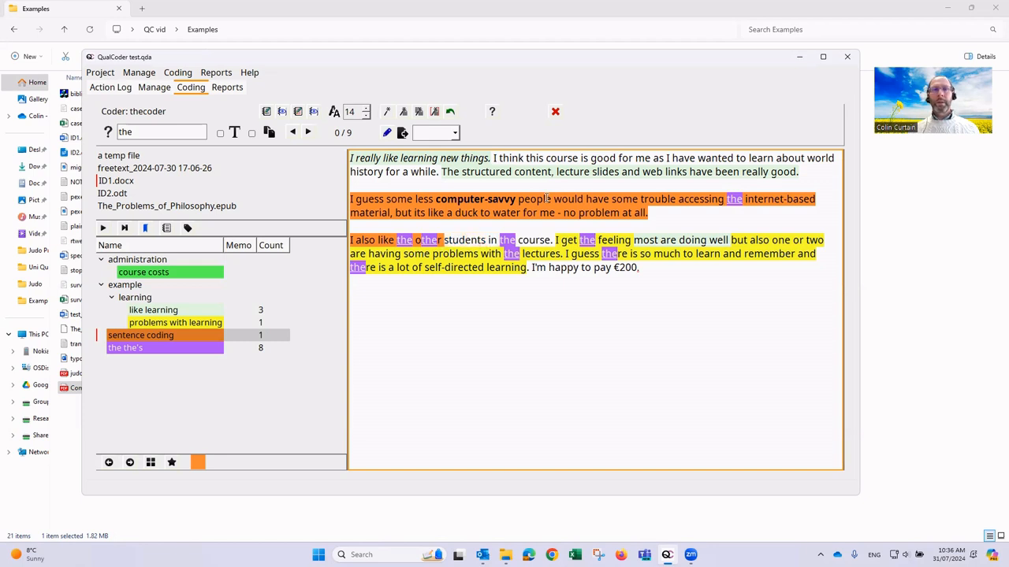
pyautogui.hotkey('alt', 'Left')
pyautogui.hotkey('alt', 'Left')
pyautogui.hotkey('alt', 'Left')
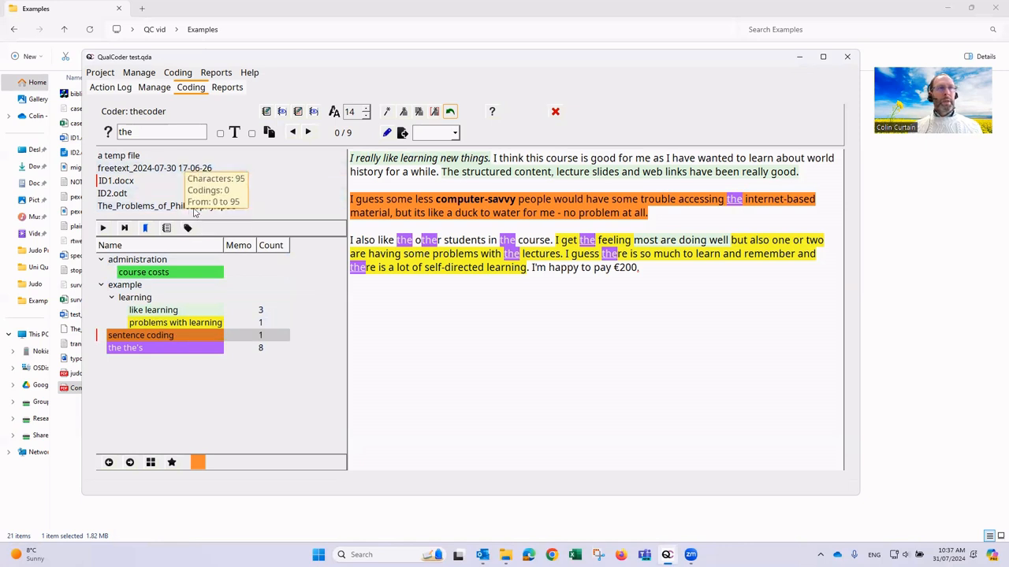
pyautogui.moveTo(228, 220); pyautogui.dragTo(221, 251)
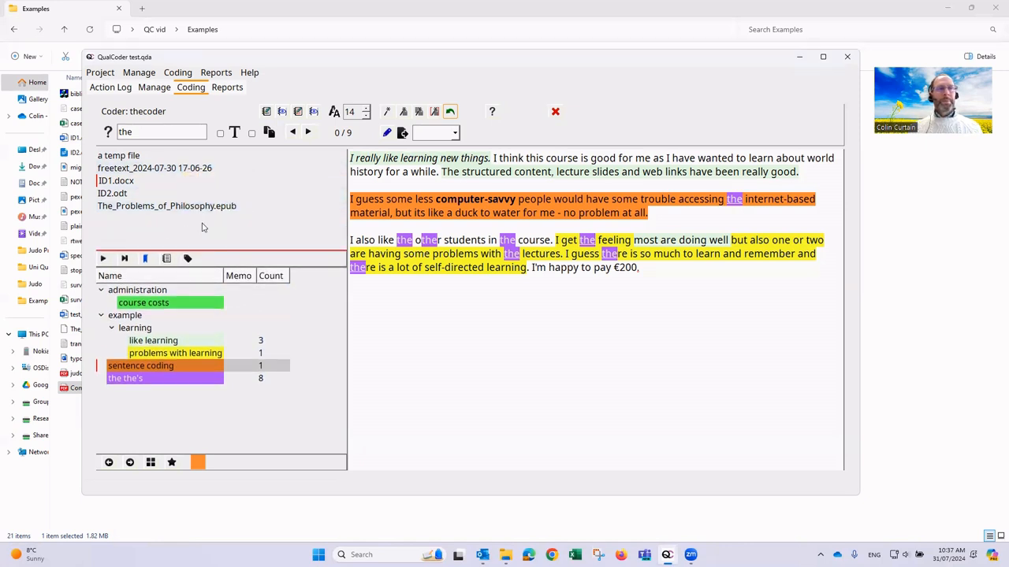
pyautogui.click(167, 170)
pyautogui.rightClick(167, 175)
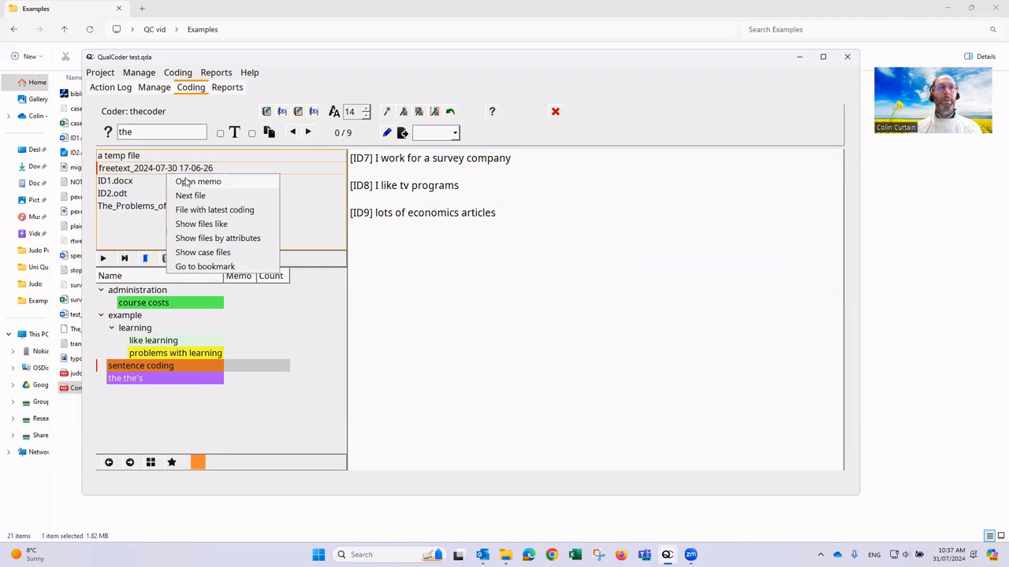
pyautogui.click(197, 197)
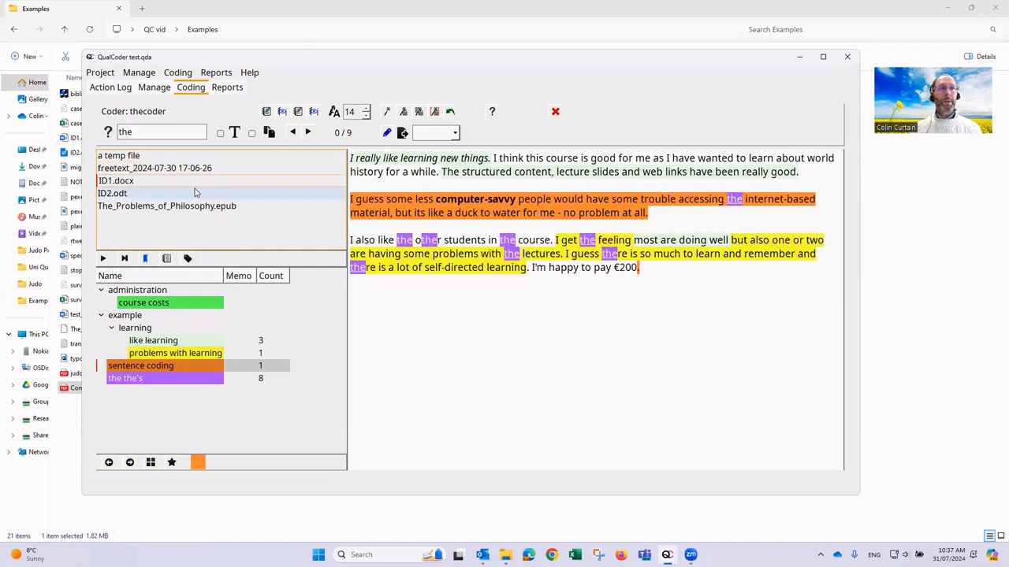
pyautogui.rightClick(184, 181)
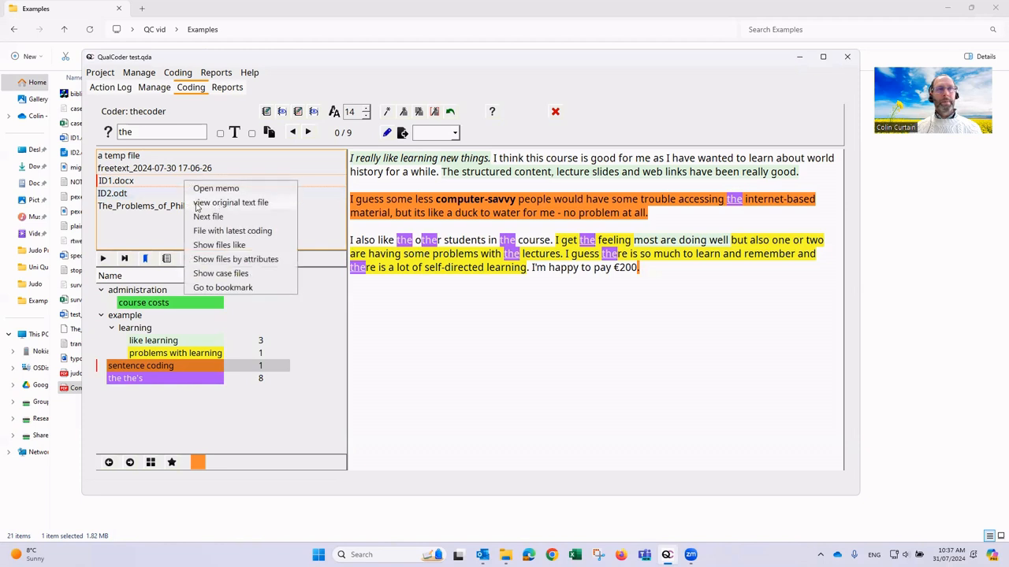
pyautogui.click(202, 219)
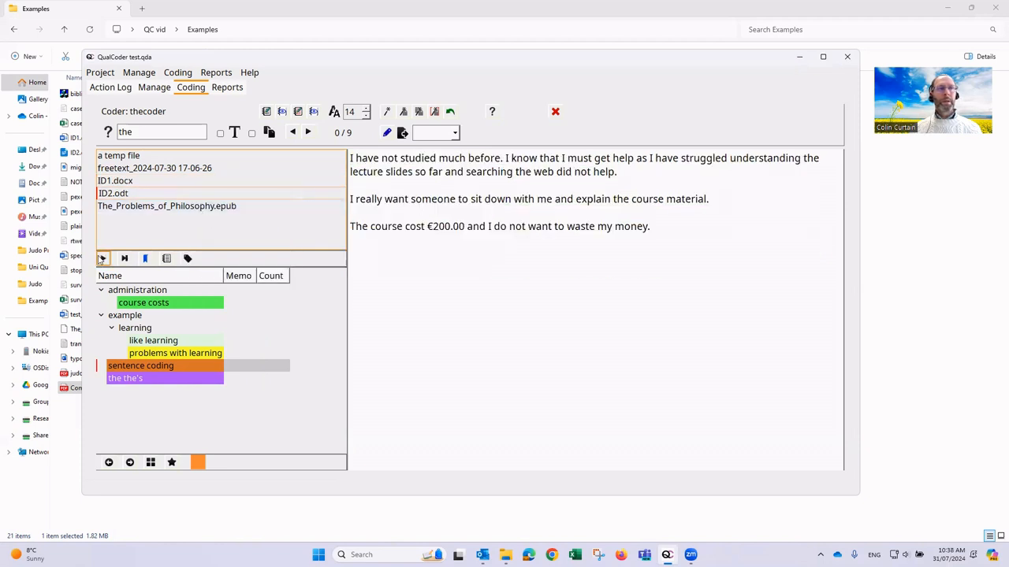
# Advance to The_Problems_of_Philosophy.epub, jump to the file with the latest coding and try going to the bookmark
pyautogui.click(103, 260)
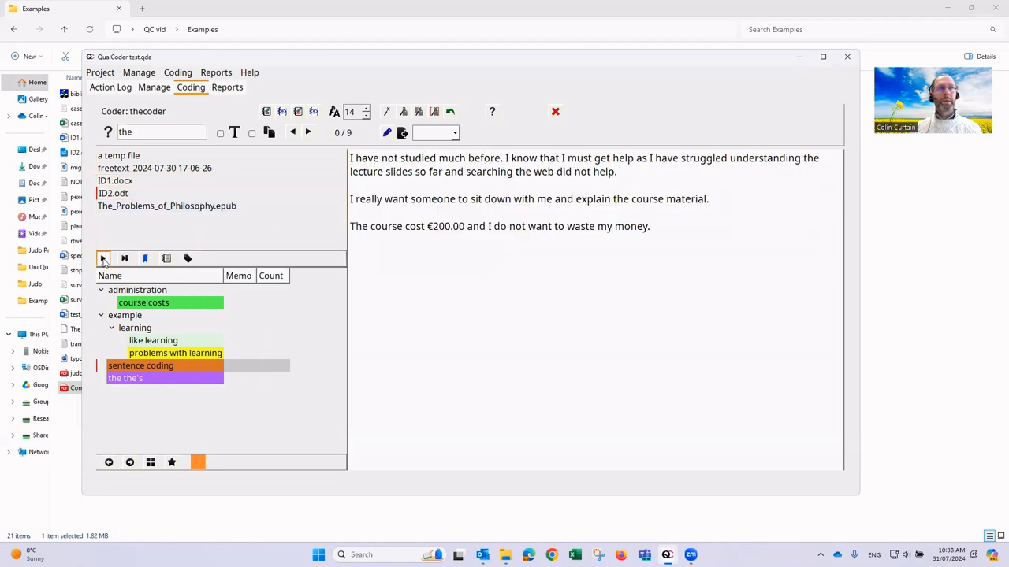
pyautogui.click(103, 259)
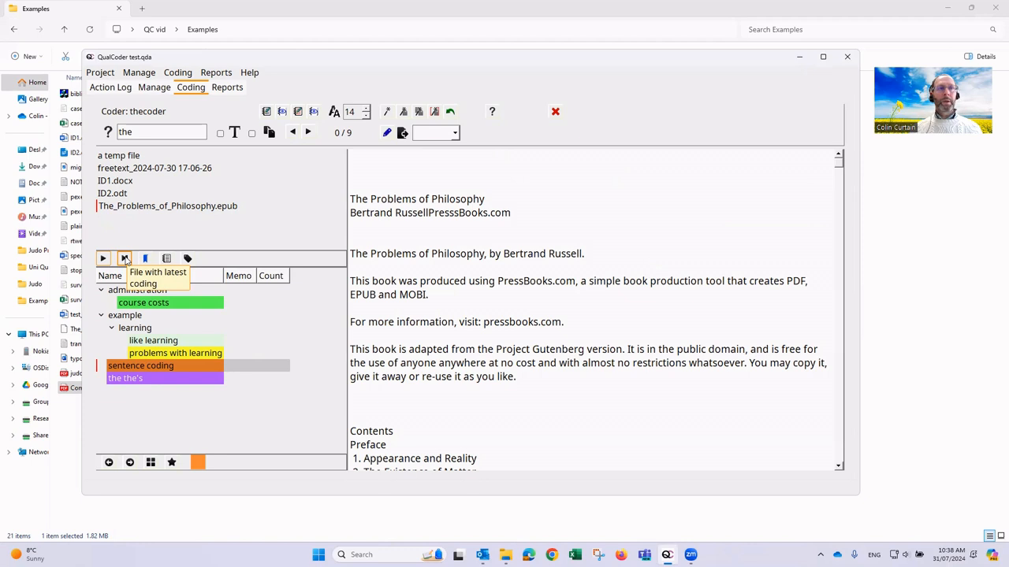
pyautogui.click(125, 260)
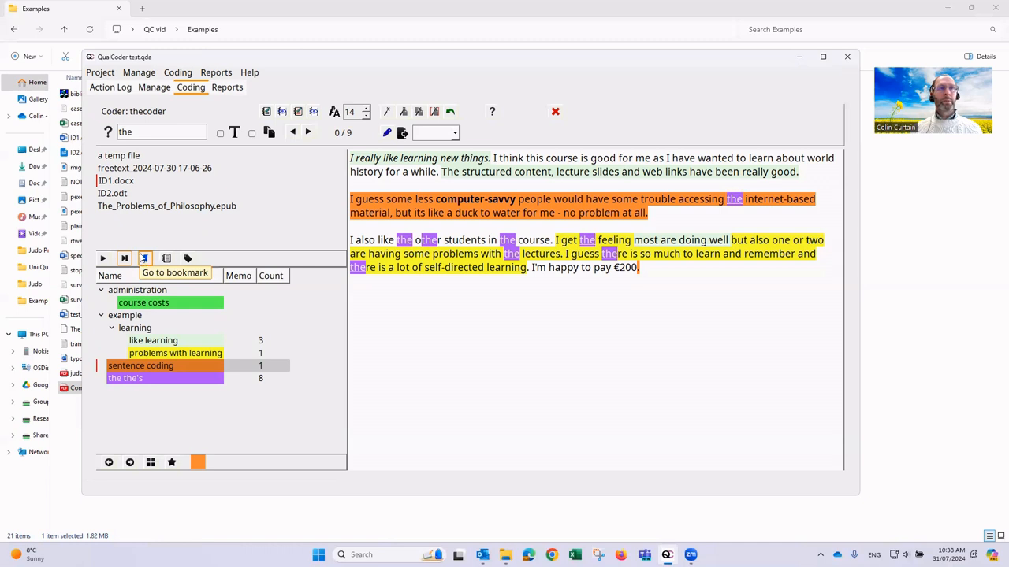
pyautogui.click(145, 260)
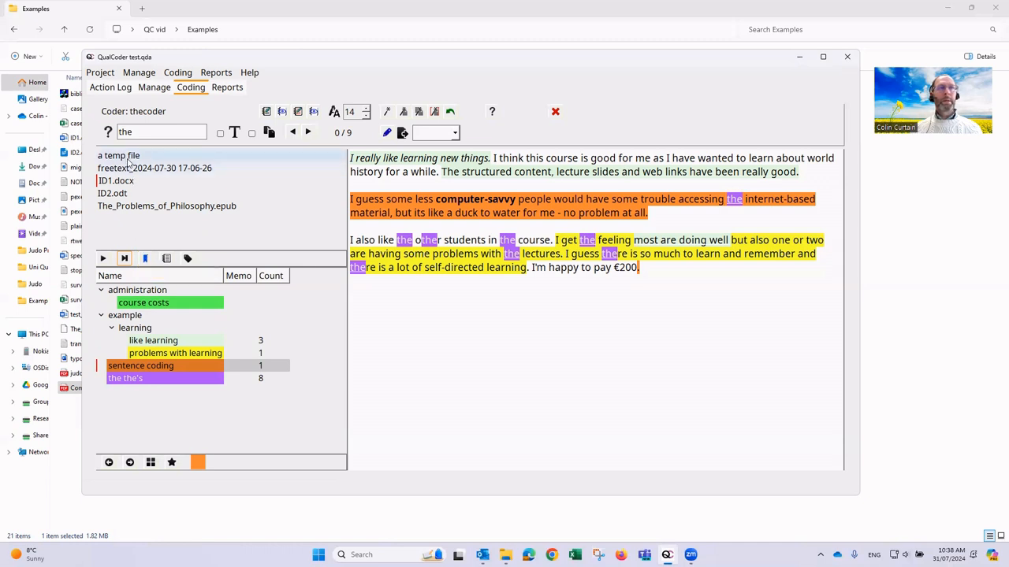
pyautogui.click(173, 169)
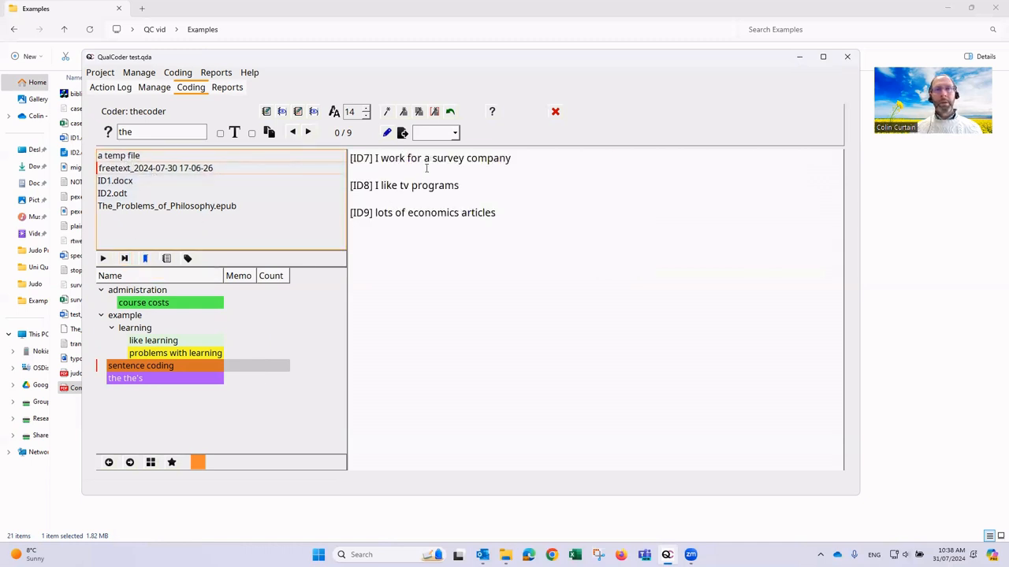
pyautogui.click(402, 203)
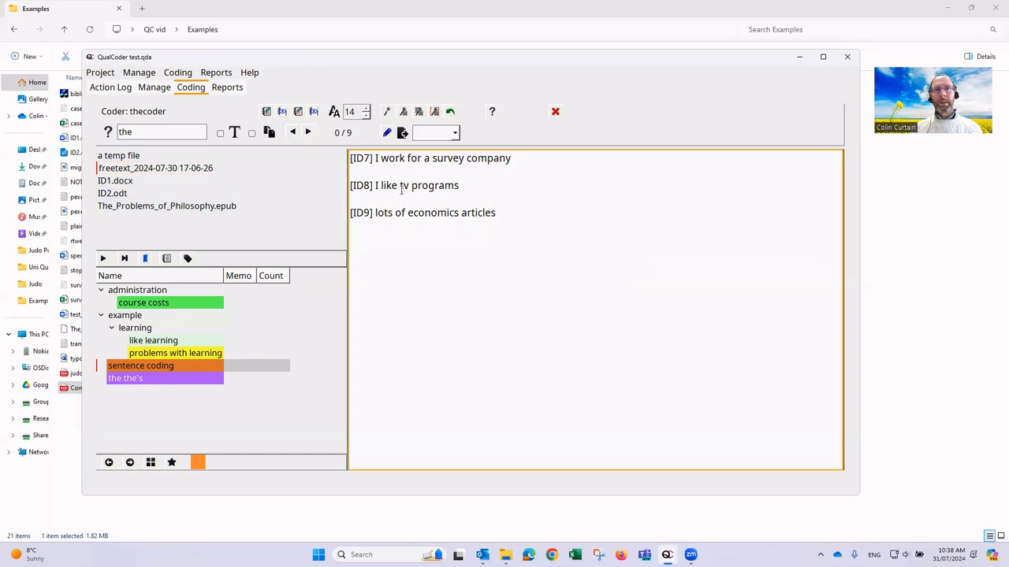
pyautogui.rightClick(401, 186)
pyautogui.click(416, 195)
pyautogui.click(130, 207)
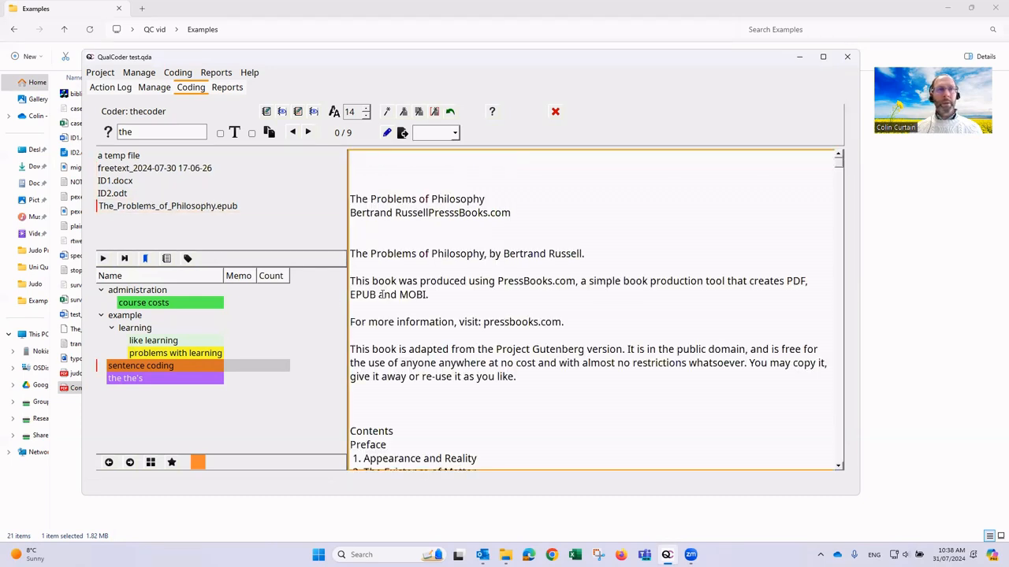
pyautogui.click(145, 258)
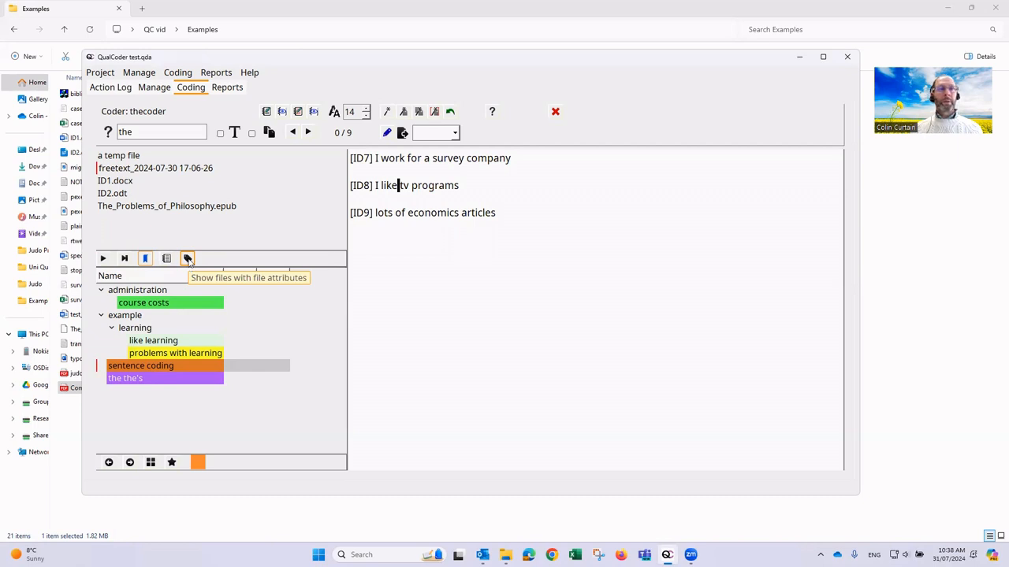
# Dismiss the file attribute selection without setting parameters and filter the file list by the text "ID"
pyautogui.click(188, 260)
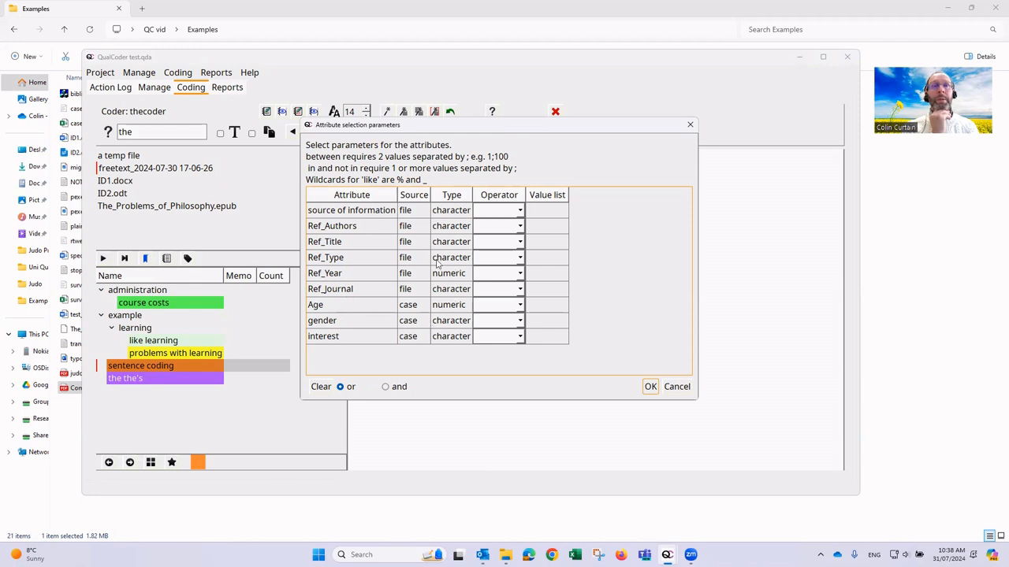
pyautogui.click(676, 388)
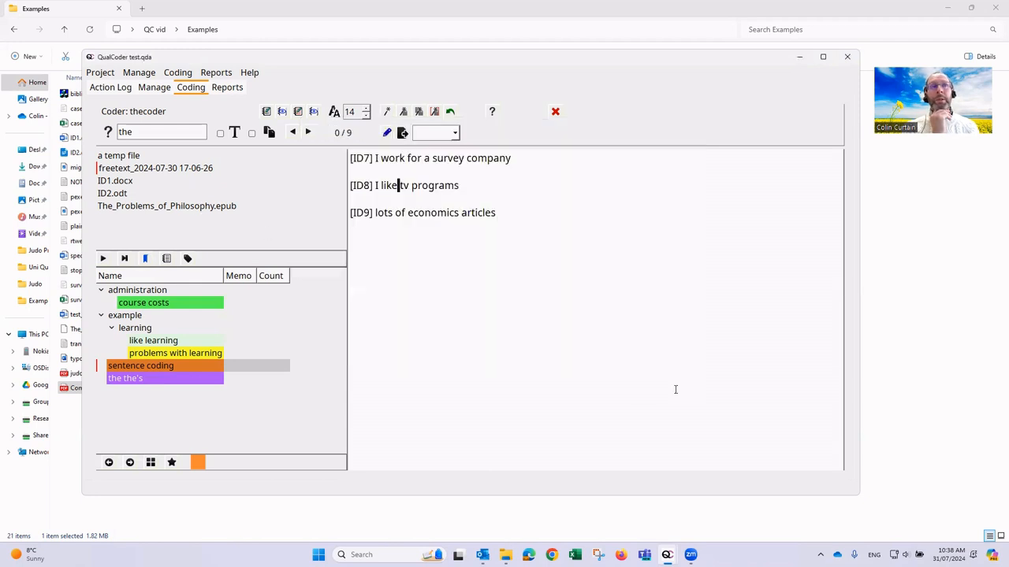
pyautogui.rightClick(181, 195)
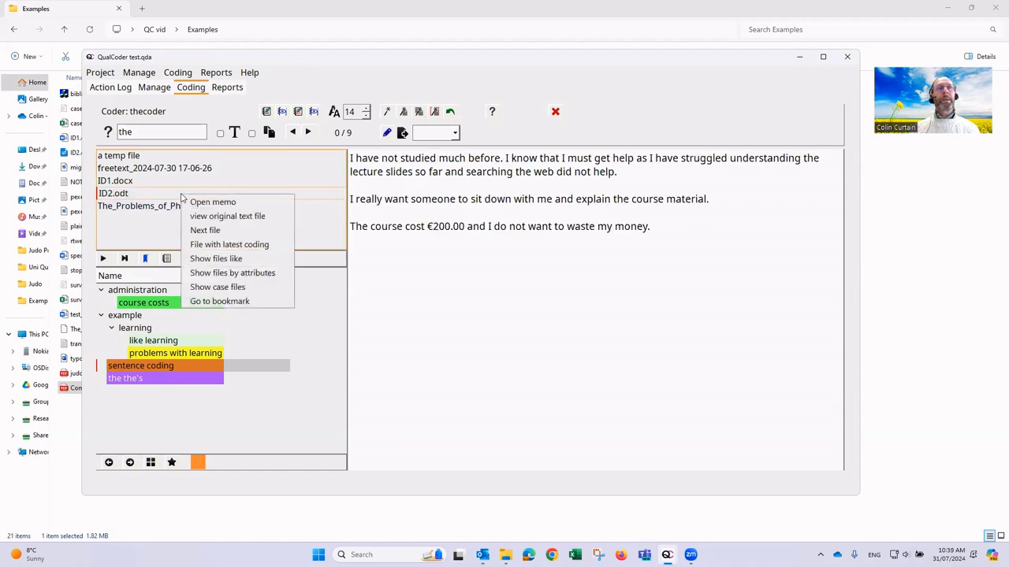
pyautogui.click(227, 260)
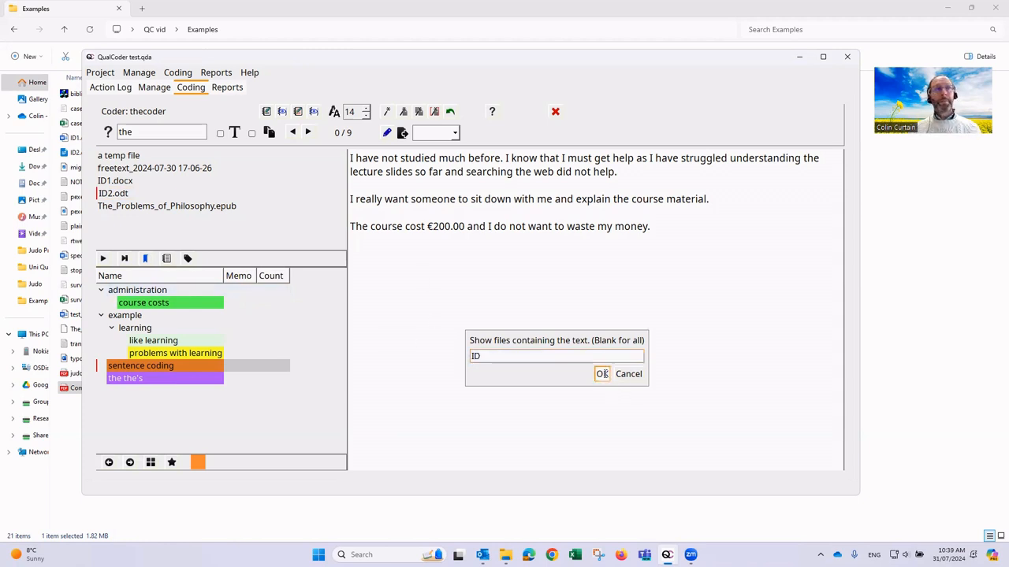
pyautogui.click(602, 373)
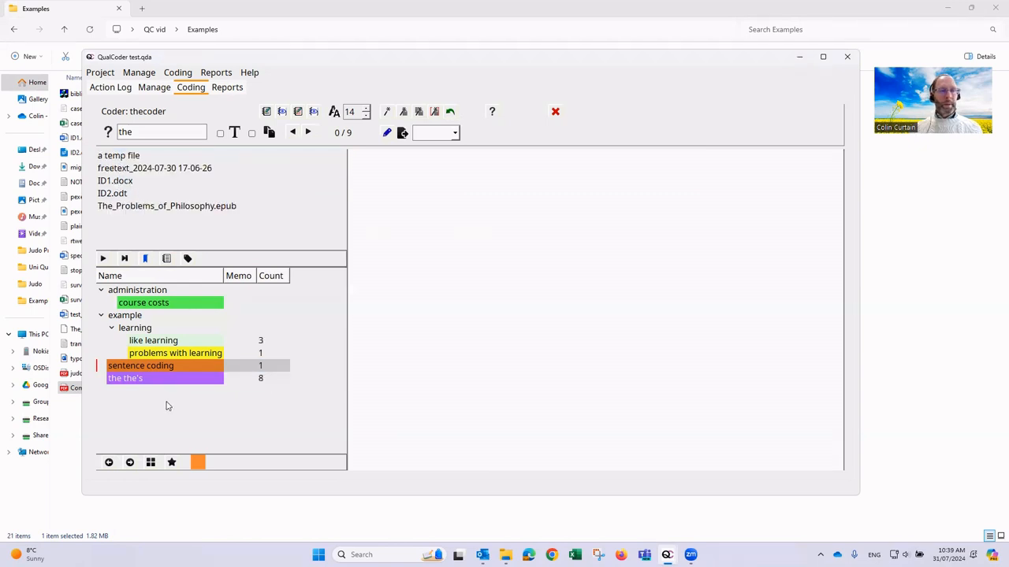
# Add a memo to the "sentence coding" code
pyautogui.rightClick(166, 366)
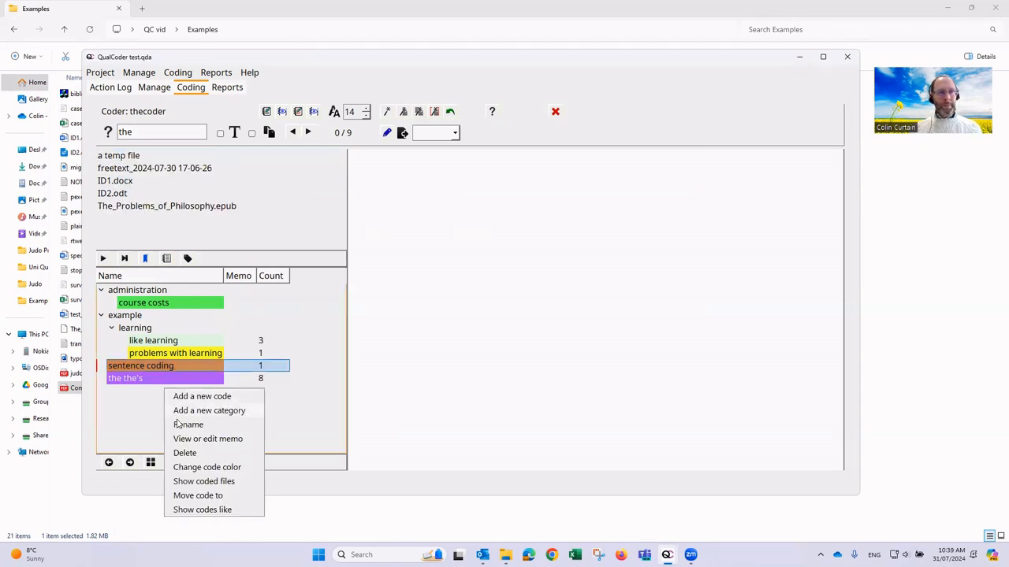
pyautogui.click(197, 439)
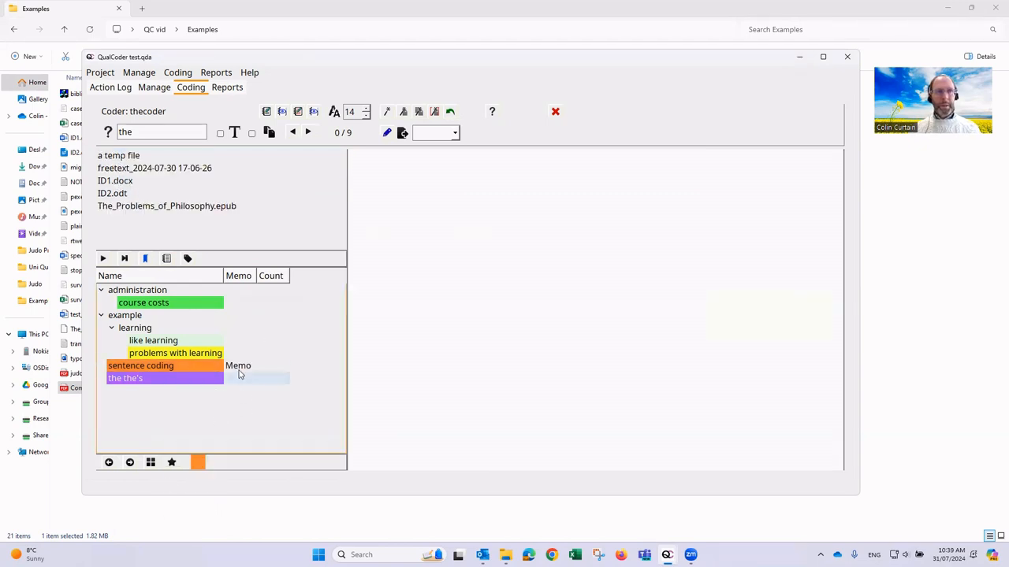
pyautogui.moveTo(238, 369)
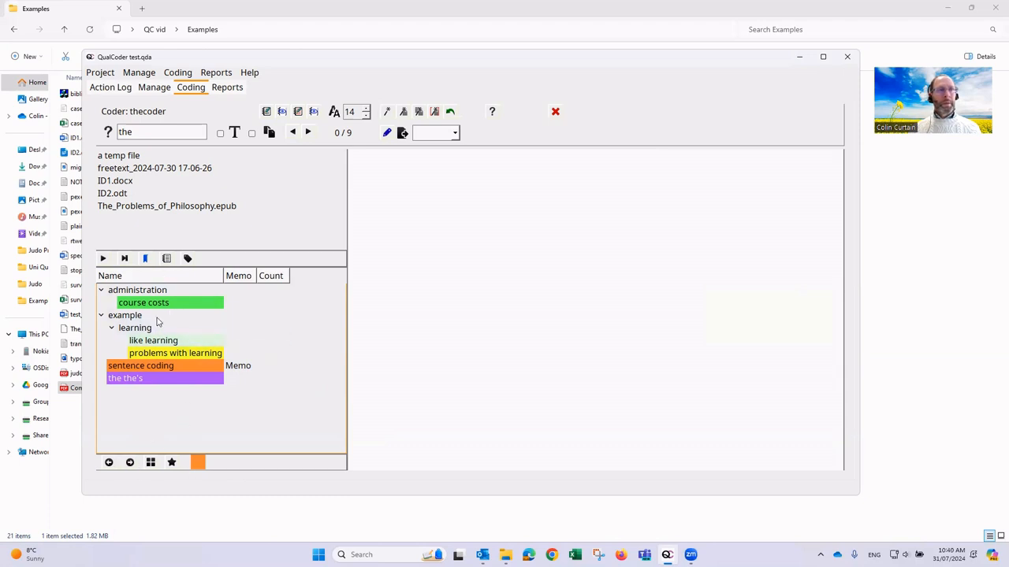
# Filter the code tree to show only codes containing the text "learning"
pyautogui.rightClick(161, 396)
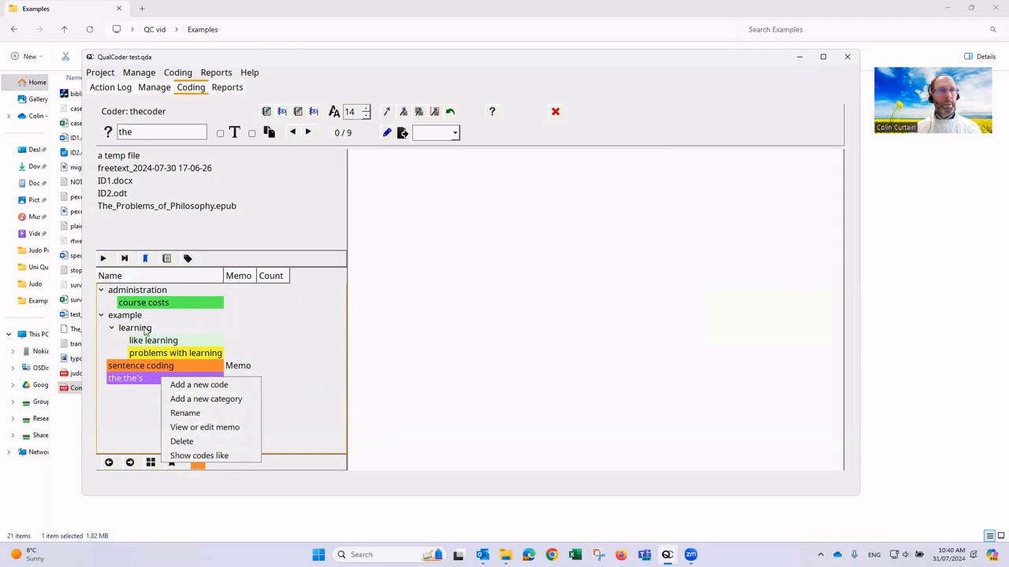
pyautogui.click(189, 456)
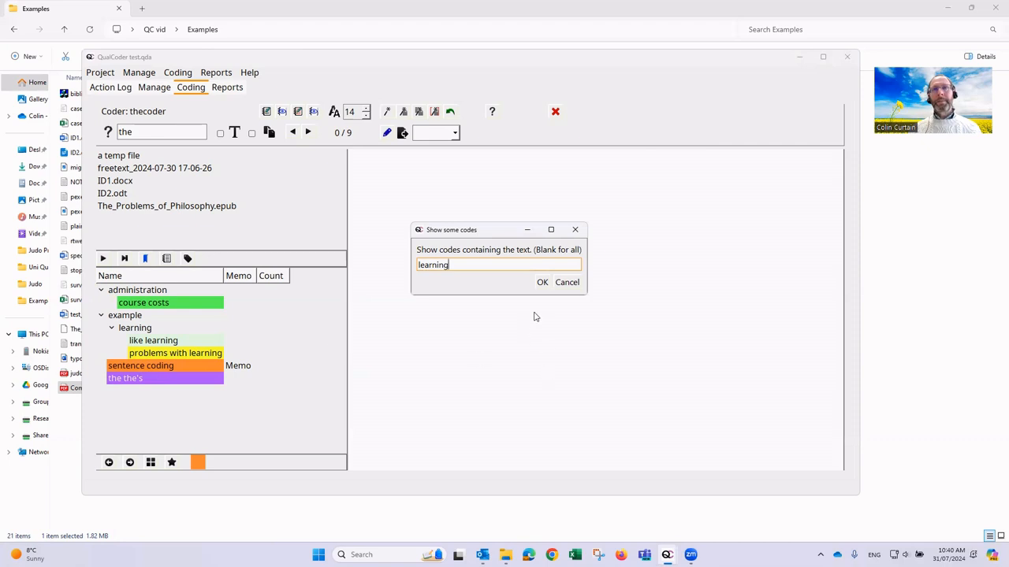
pyautogui.click(542, 282)
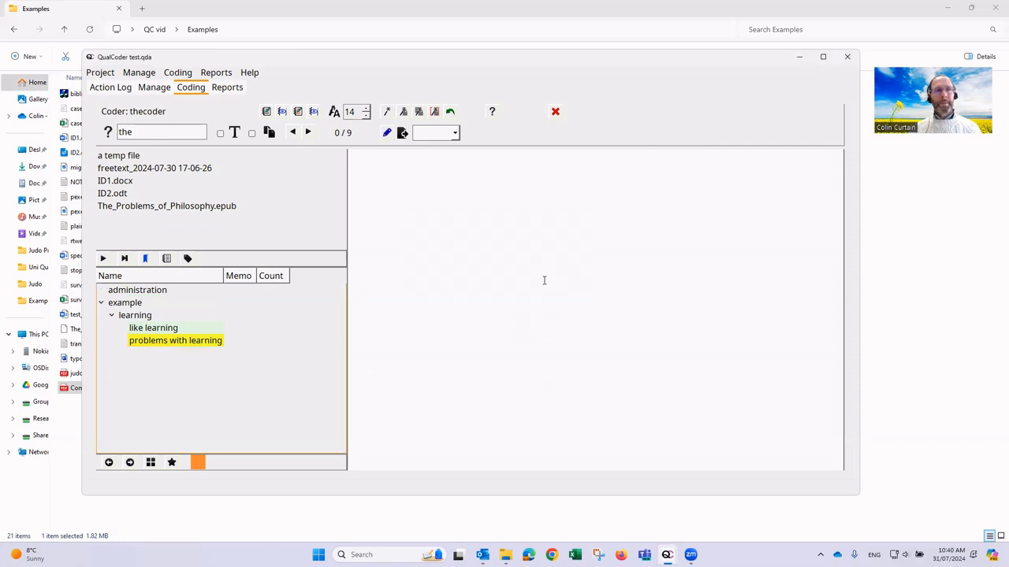
# Clear the text filter on the code tree so that all codes are listed
pyautogui.rightClick(156, 377)
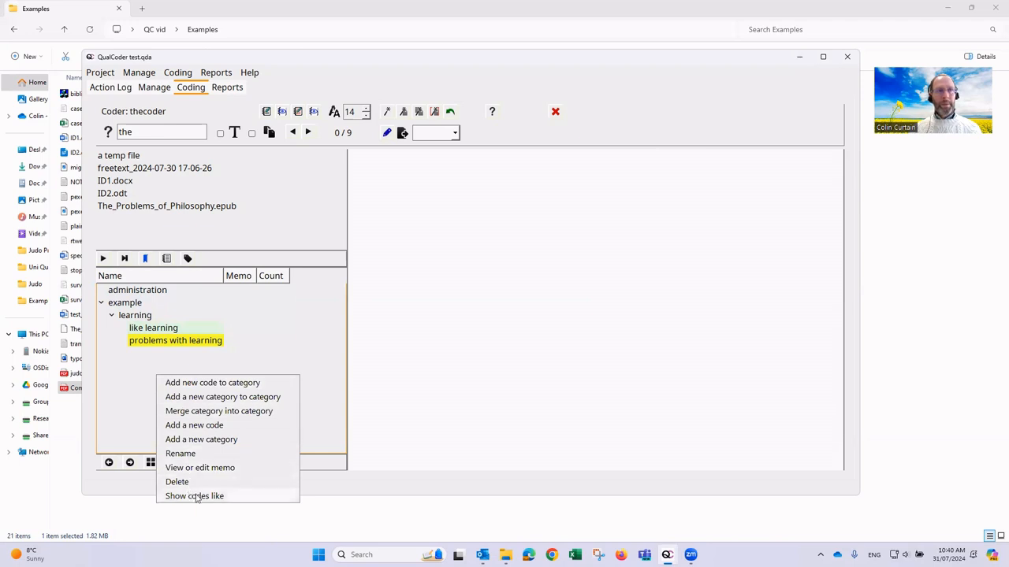
pyautogui.click(196, 496)
pyautogui.click(541, 281)
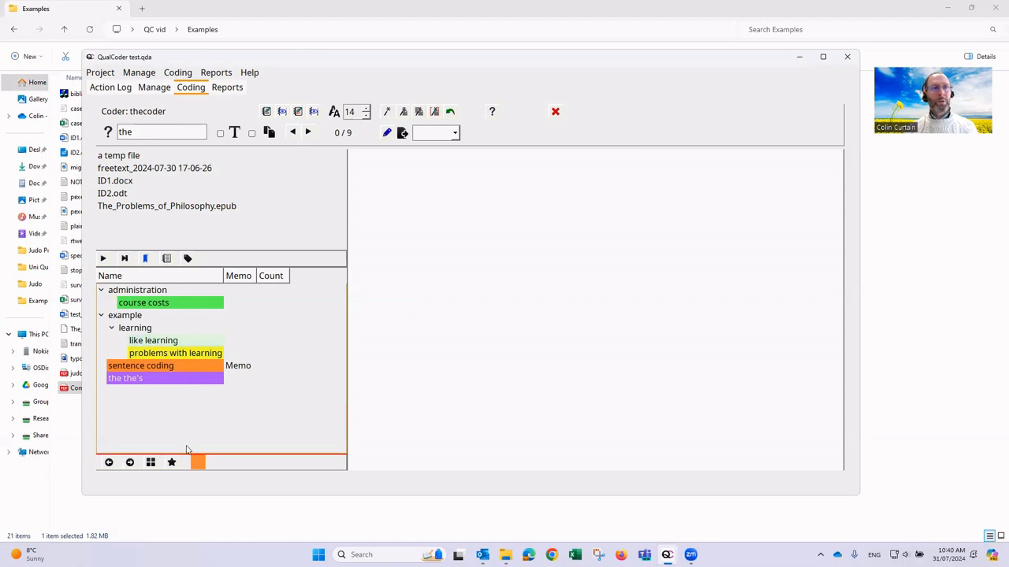
# Open ID1.docx and code the words "happy to" in the last paragraph with "sentence coding"
pyautogui.click(152, 182)
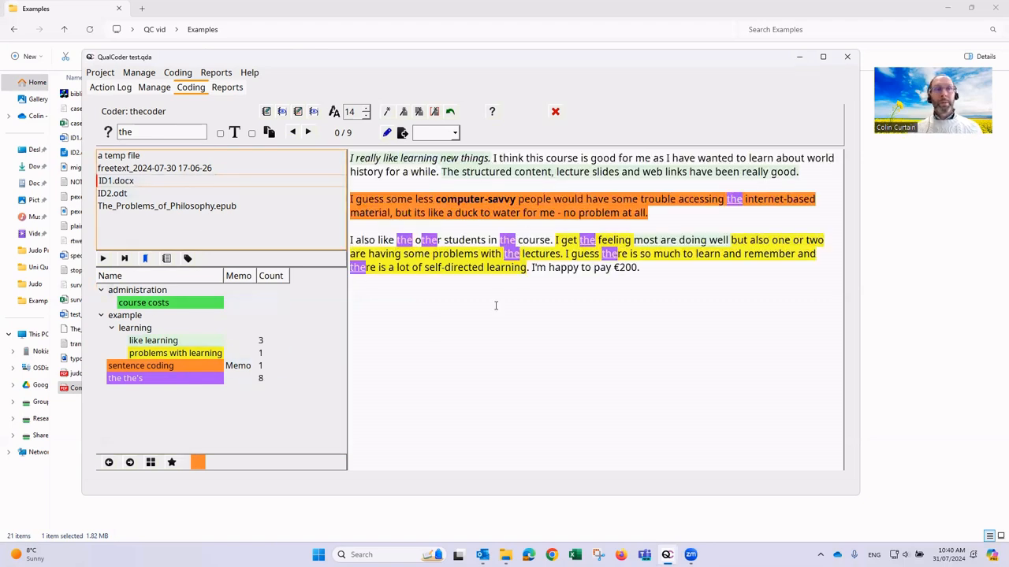
pyautogui.moveTo(549, 268); pyautogui.dragTo(591, 268)
pyautogui.click(168, 367)
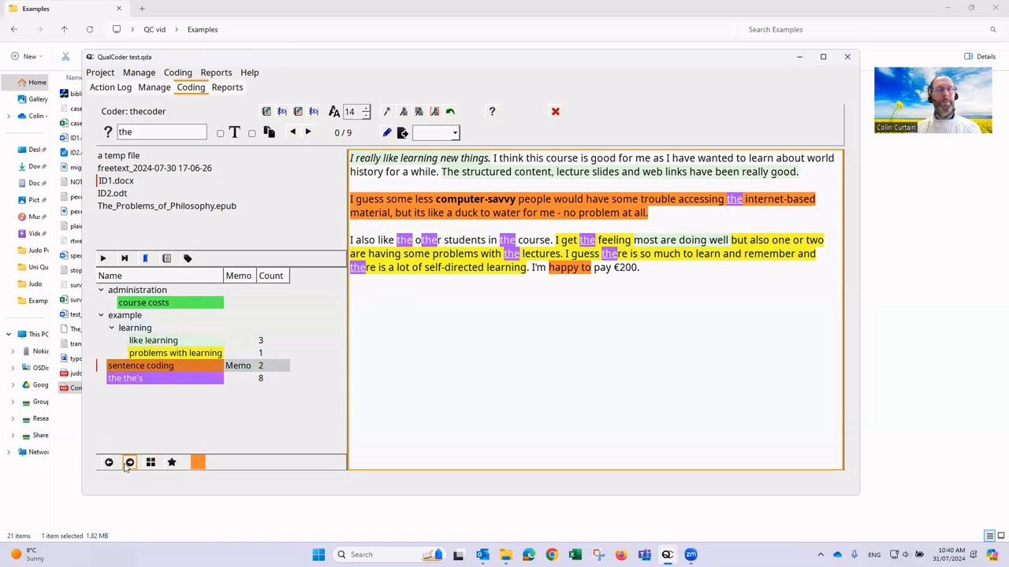
# Step through the segments coded with "sentence coding" in ID1.docx, and restore the display of all codes
pyautogui.click(148, 367)
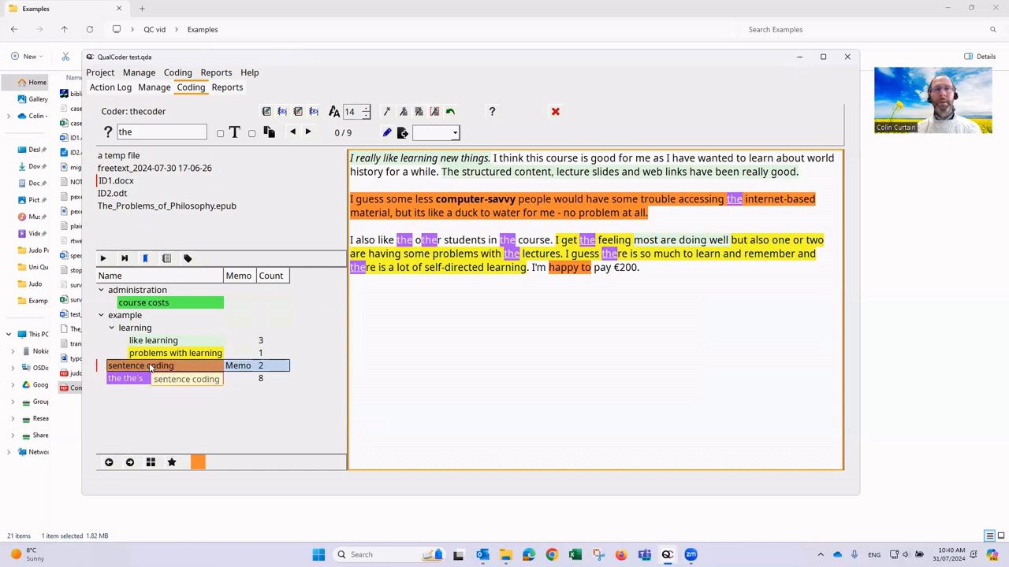
pyautogui.click(130, 463)
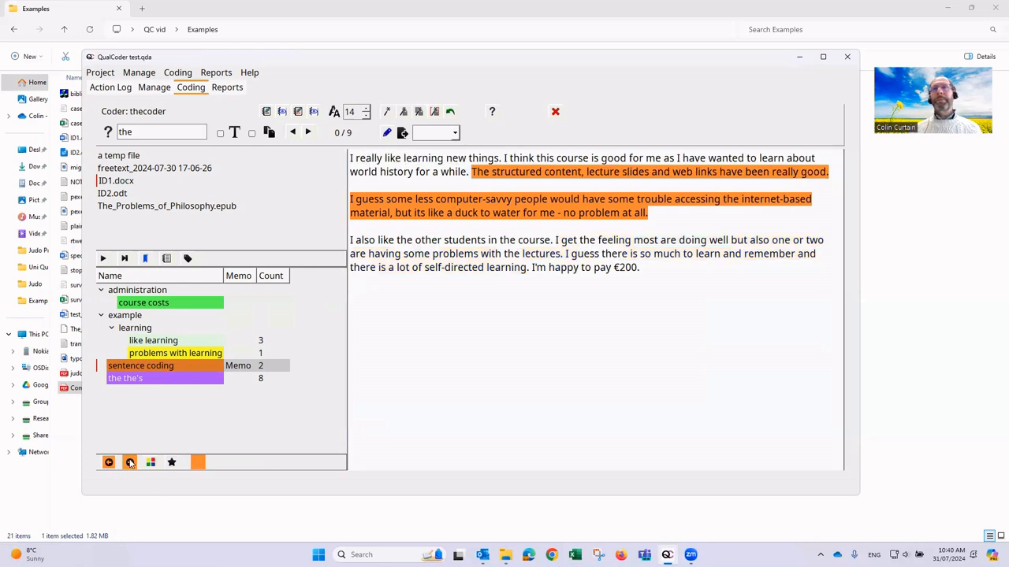
pyautogui.click(130, 463)
pyautogui.click(131, 464)
pyautogui.click(131, 463)
pyautogui.click(131, 464)
pyautogui.click(130, 463)
pyautogui.click(131, 463)
pyautogui.click(131, 463)
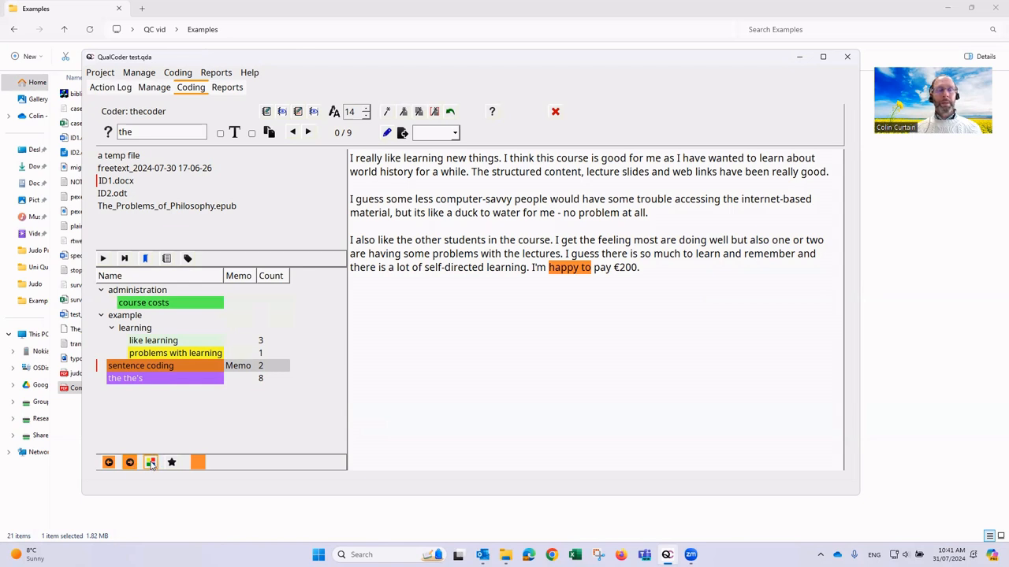
pyautogui.click(150, 463)
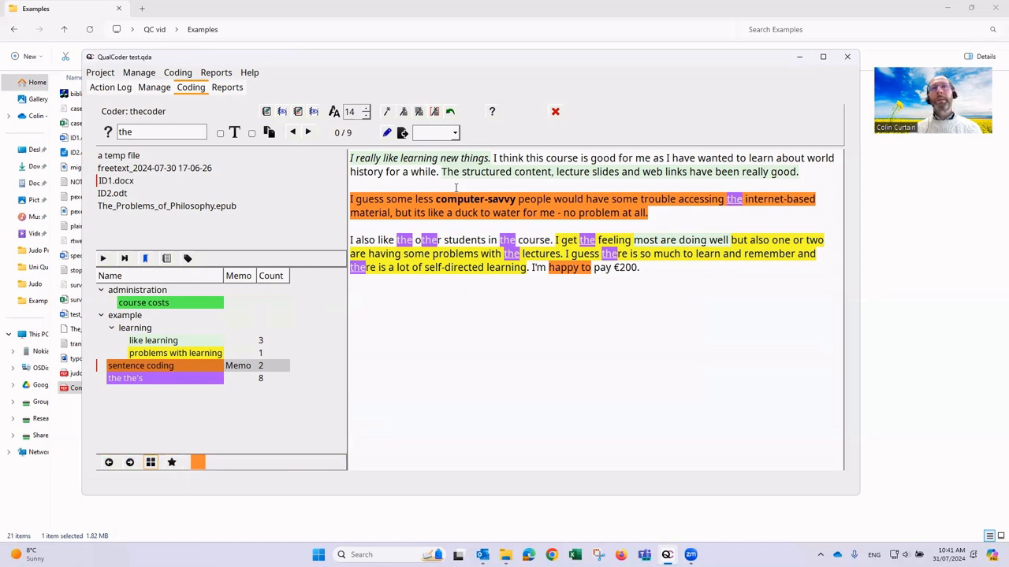
# Mark the "like learning" coding on the sentence starting "The structured content, lecture slides" as important
pyautogui.click(798, 171)
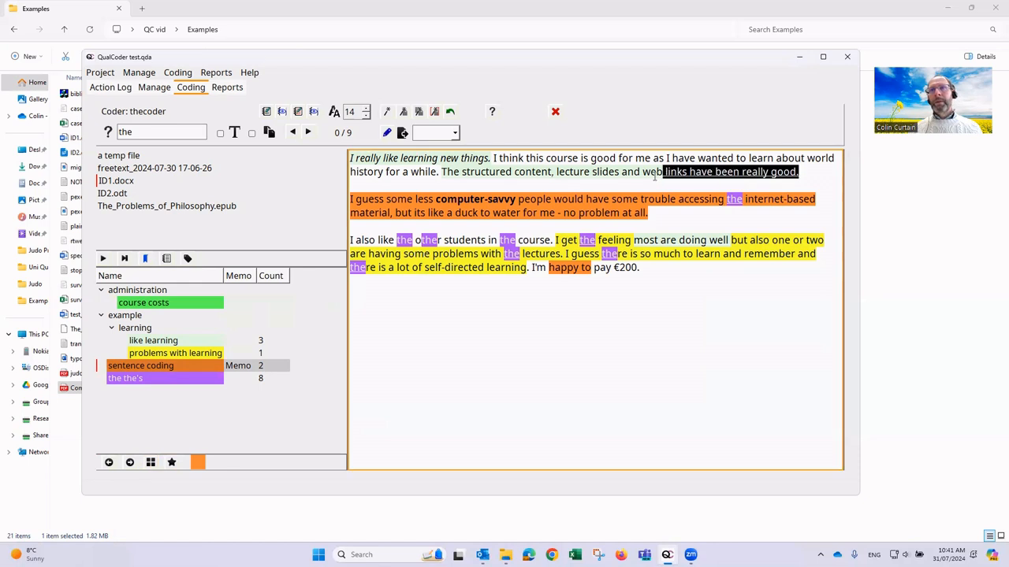
pyautogui.rightClick(555, 172)
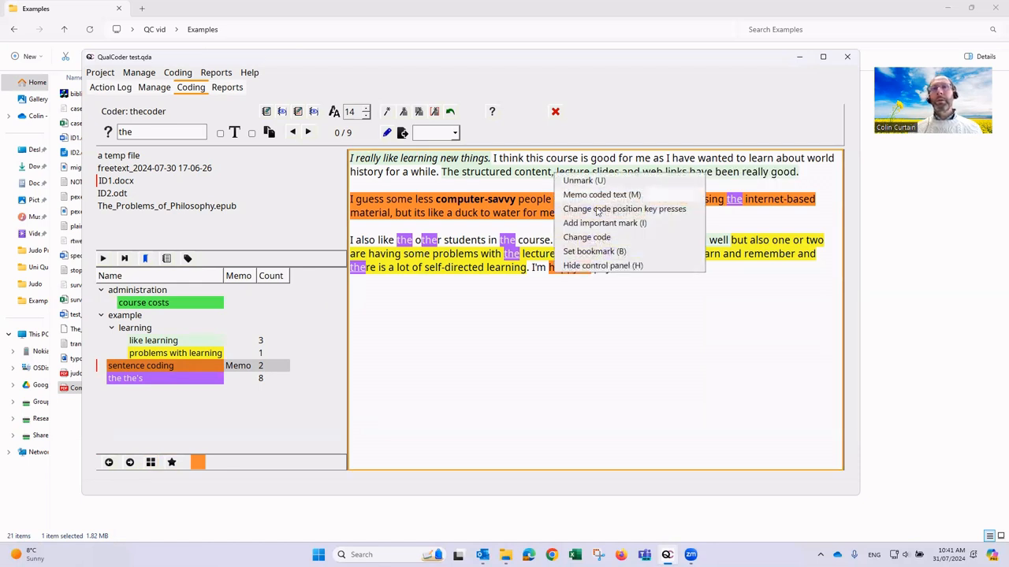
pyautogui.click(587, 237)
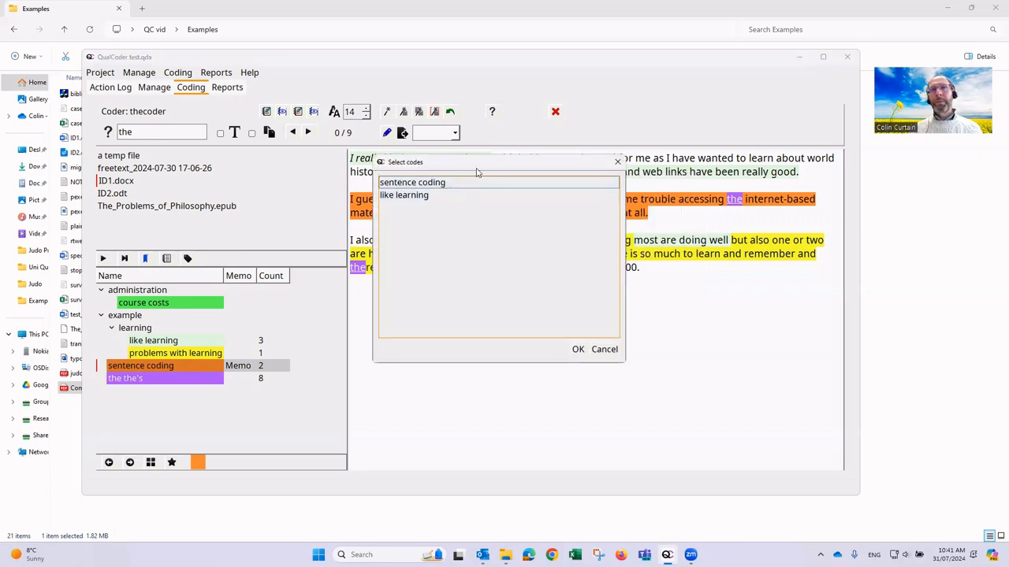
pyautogui.moveTo(476, 172); pyautogui.dragTo(495, 214)
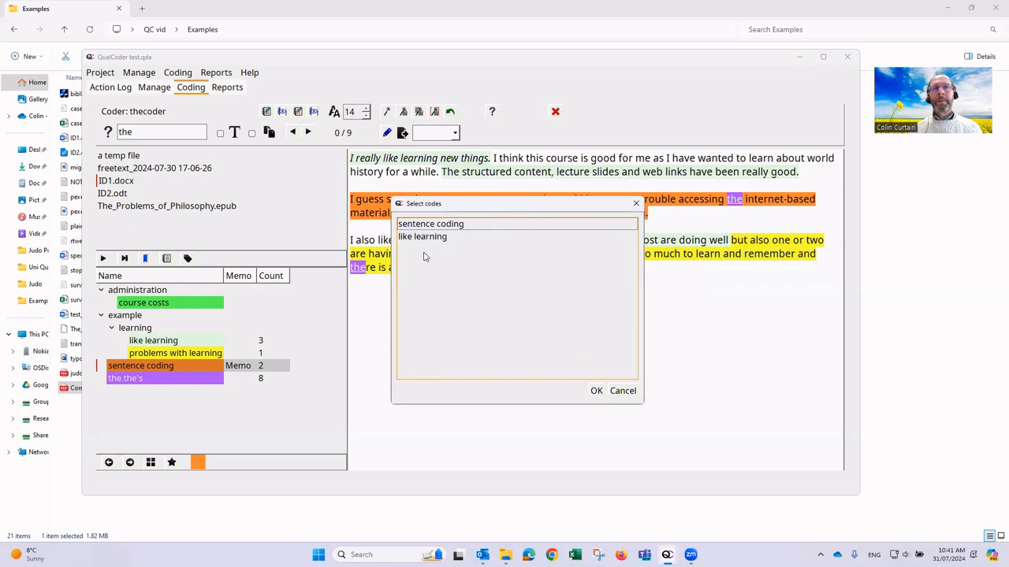
pyautogui.click(430, 226)
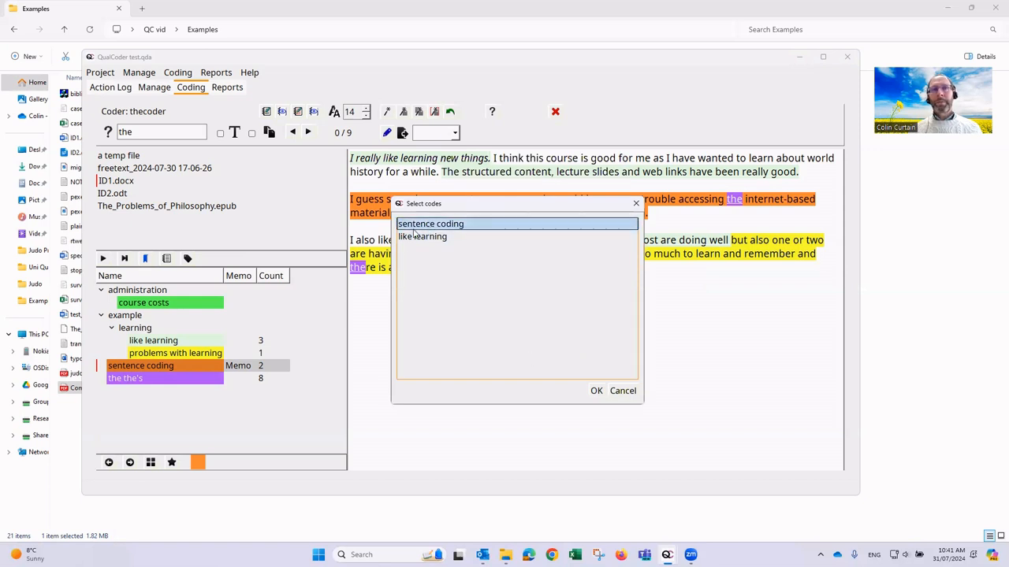
pyautogui.click(418, 238)
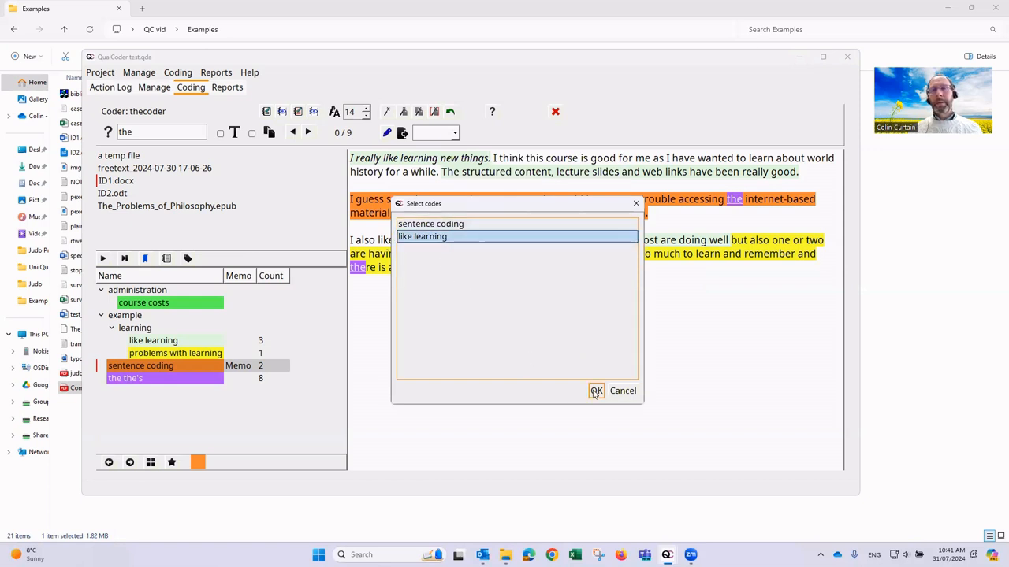
pyautogui.click(596, 391)
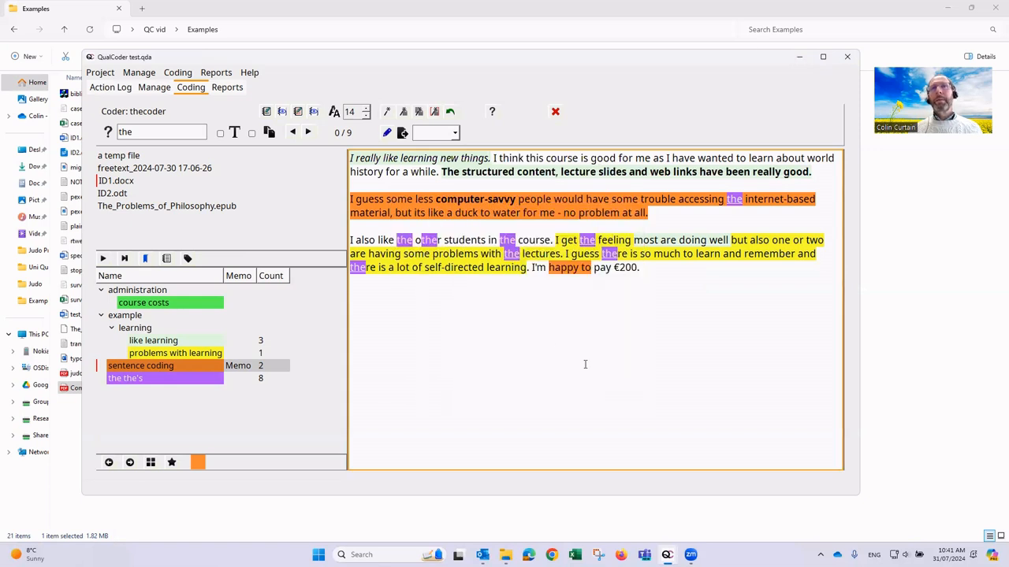
# Show only the important coded segments in ID1.docx, and return to showing all codings
pyautogui.click(172, 464)
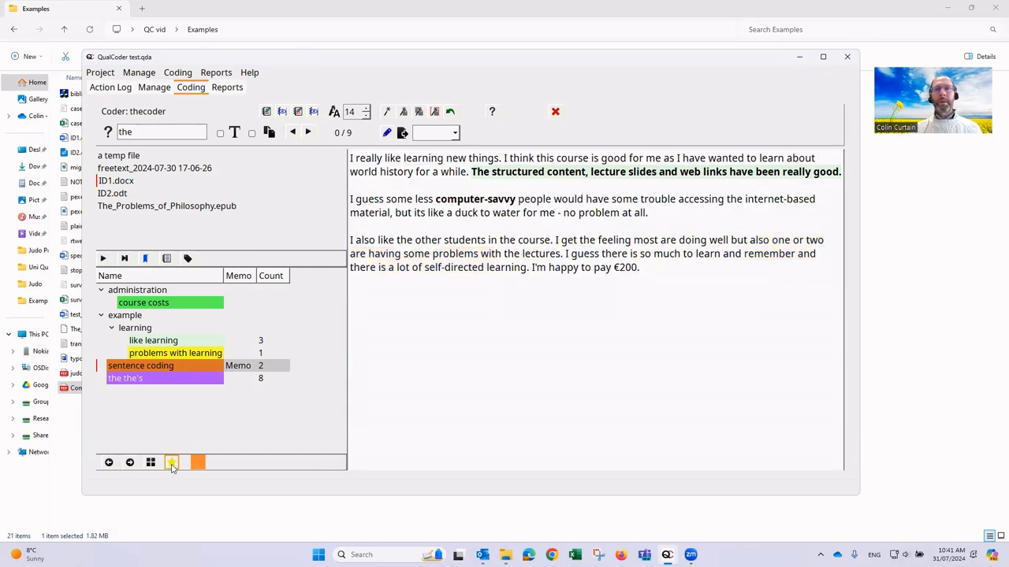
pyautogui.click(172, 463)
pyautogui.click(172, 463)
pyautogui.click(171, 463)
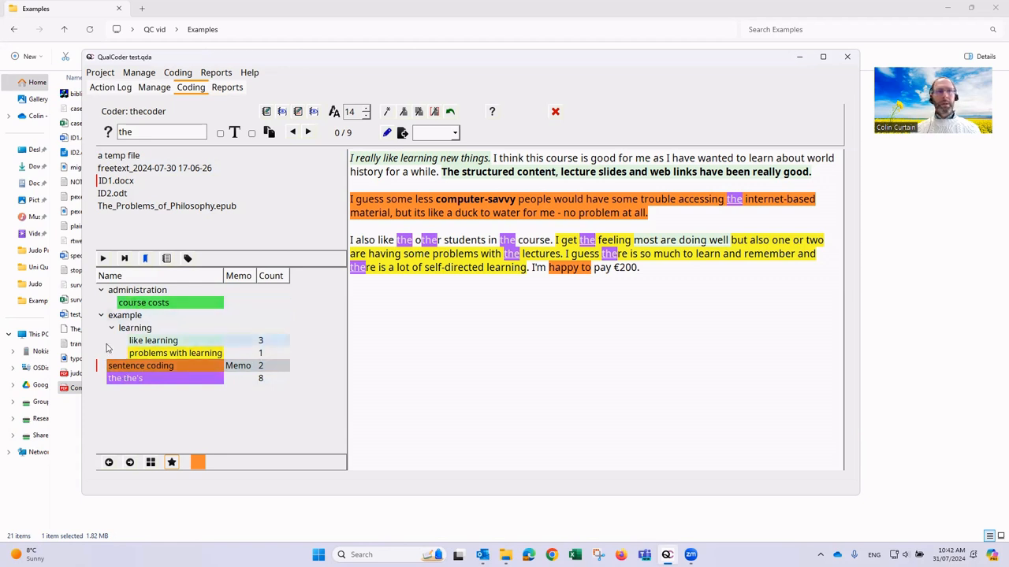
# Review the coded files for the code "the the's" and the actions available for its segments, and close the list
pyautogui.click(118, 380)
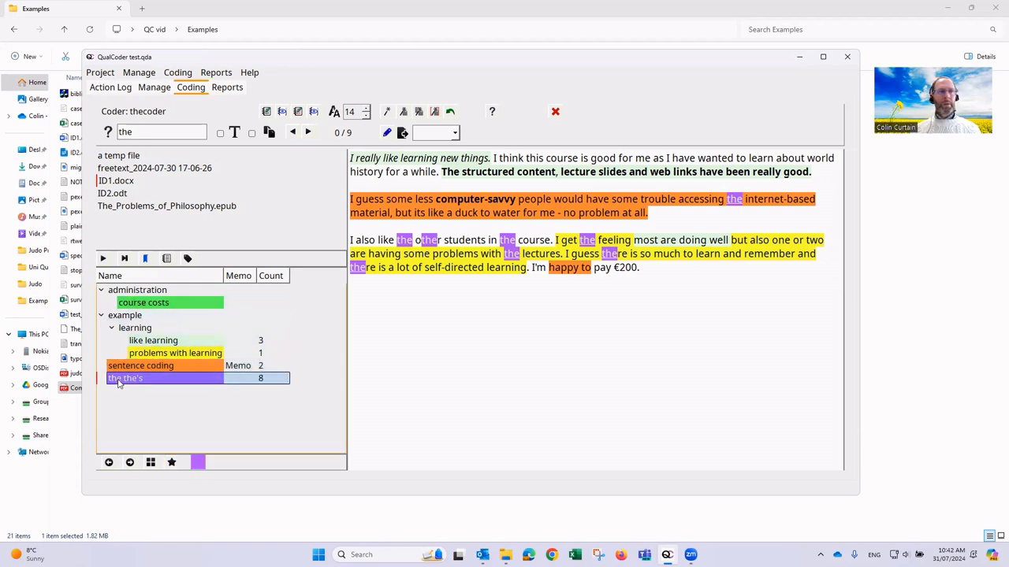
pyautogui.rightClick(118, 383)
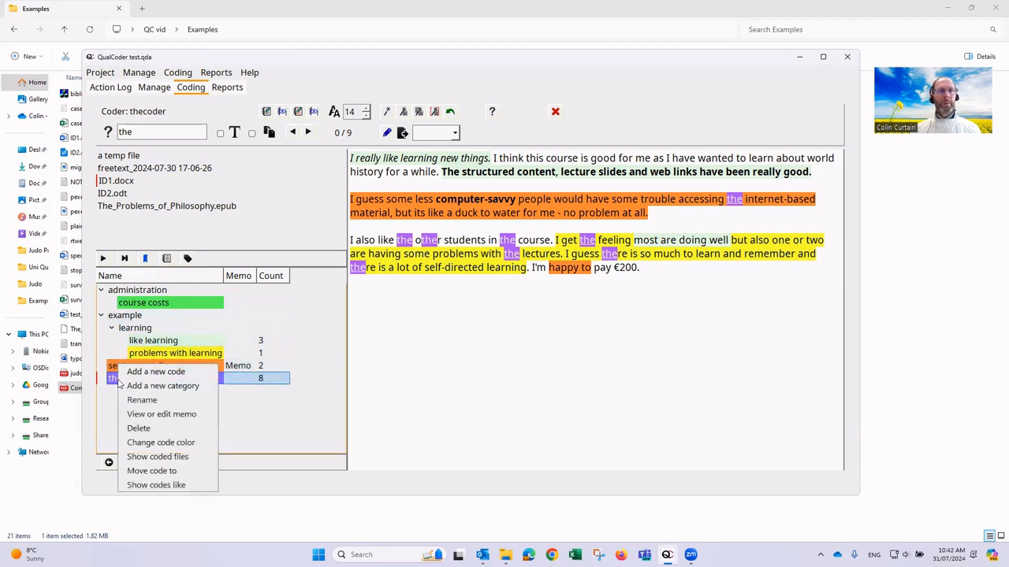
pyautogui.click(158, 457)
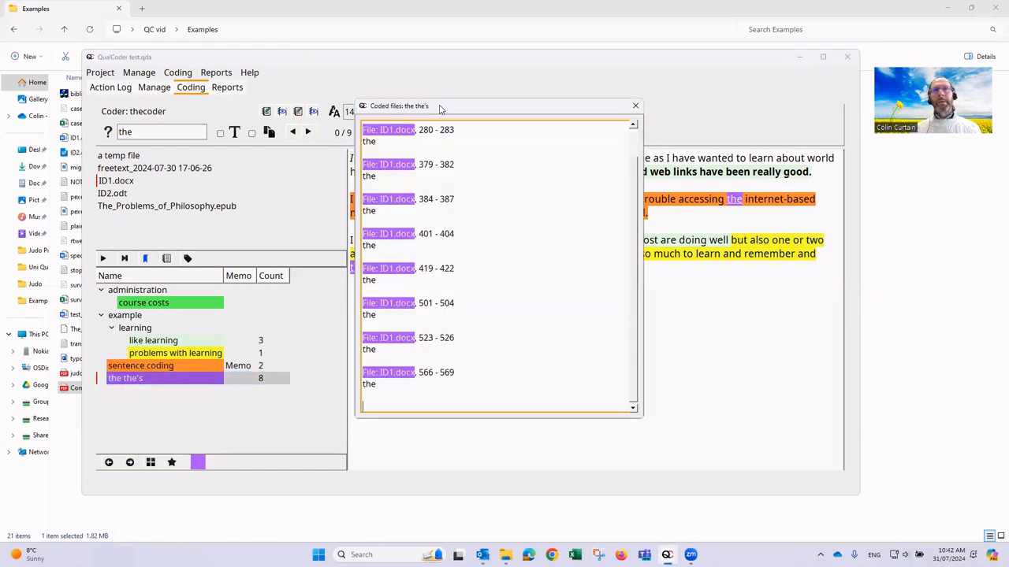
pyautogui.moveTo(441, 108); pyautogui.dragTo(498, 115)
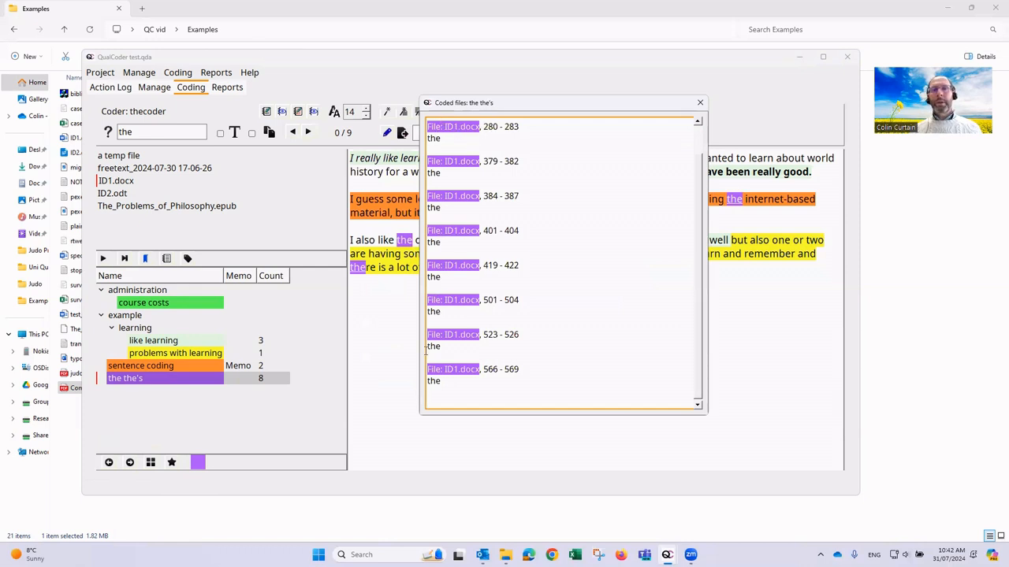
pyautogui.rightClick(447, 161)
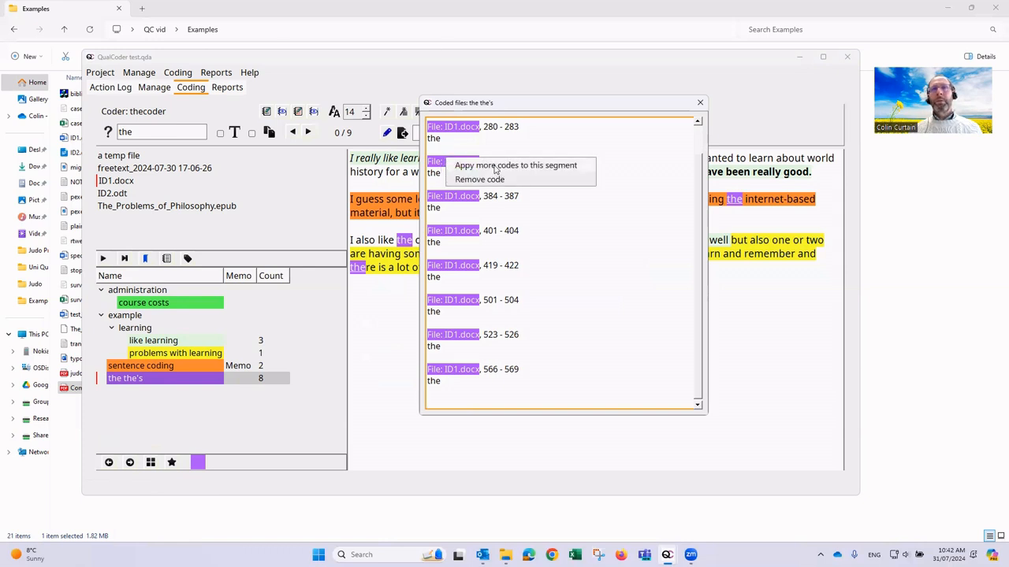
pyautogui.click(448, 230)
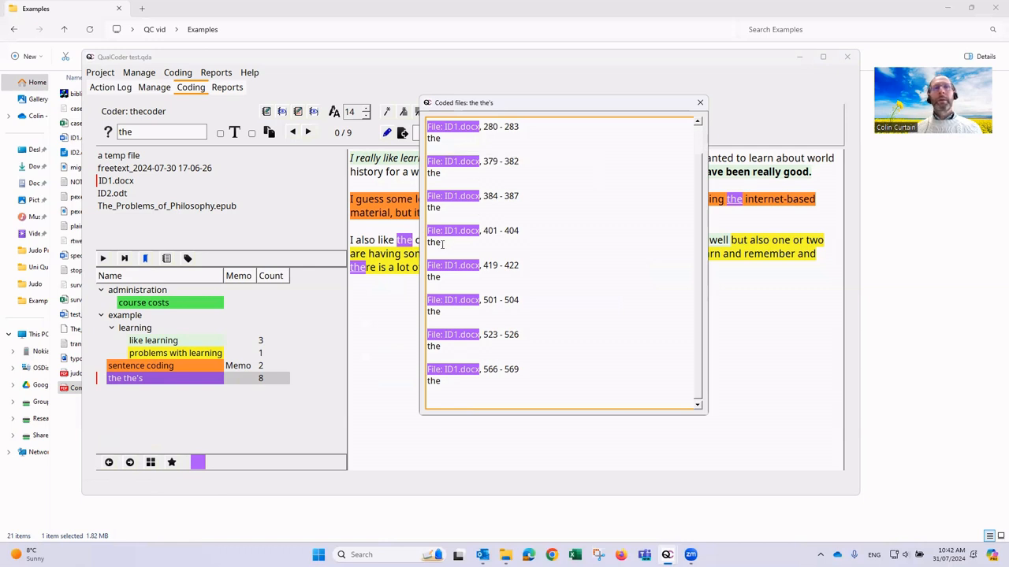
pyautogui.click(699, 103)
# Move the code "the the's" from the top level of the code tree into the "learning" category
pyautogui.rightClick(140, 303)
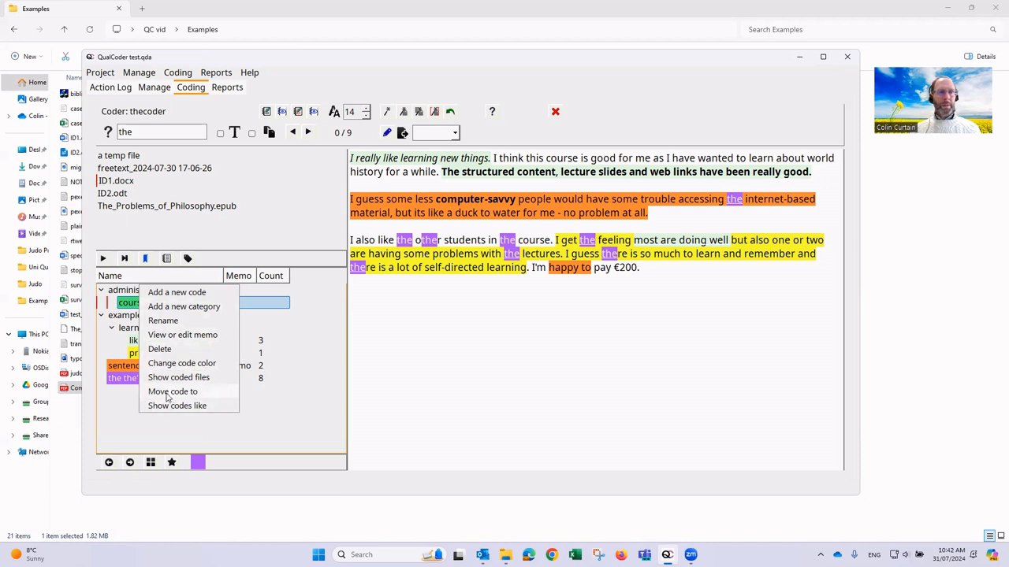
pyautogui.click(118, 417)
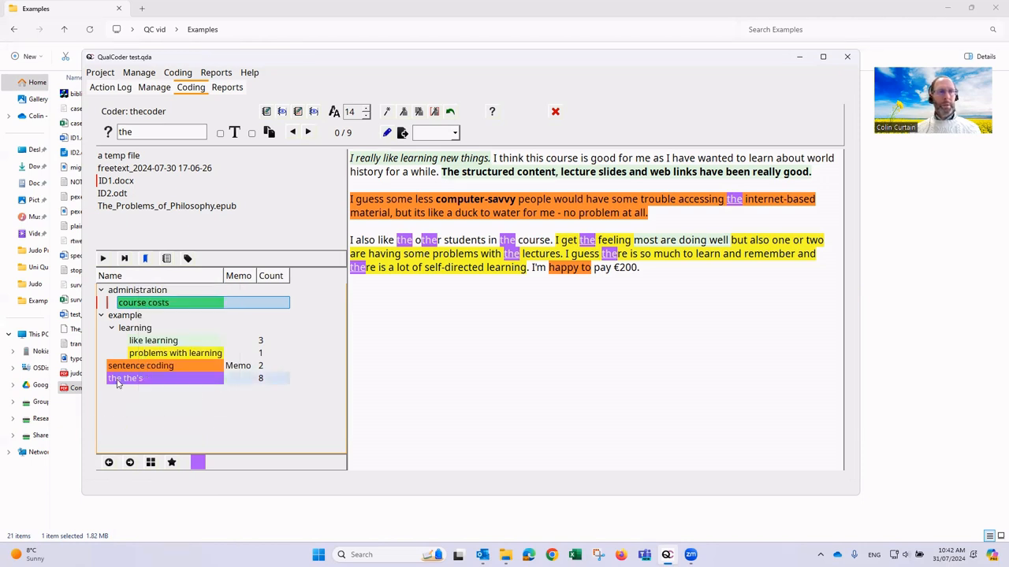
pyautogui.click(118, 380)
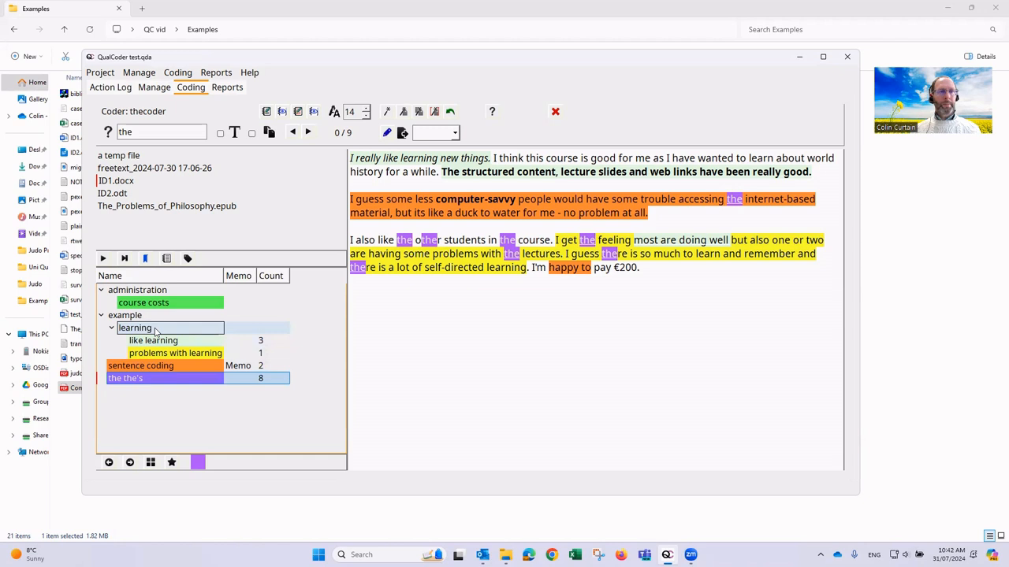
pyautogui.moveTo(155, 330); pyautogui.dragTo(156, 331)
# Move the code "the the's" out of the "learning" category to the top level by choosing the blank category
pyautogui.rightClick(152, 366)
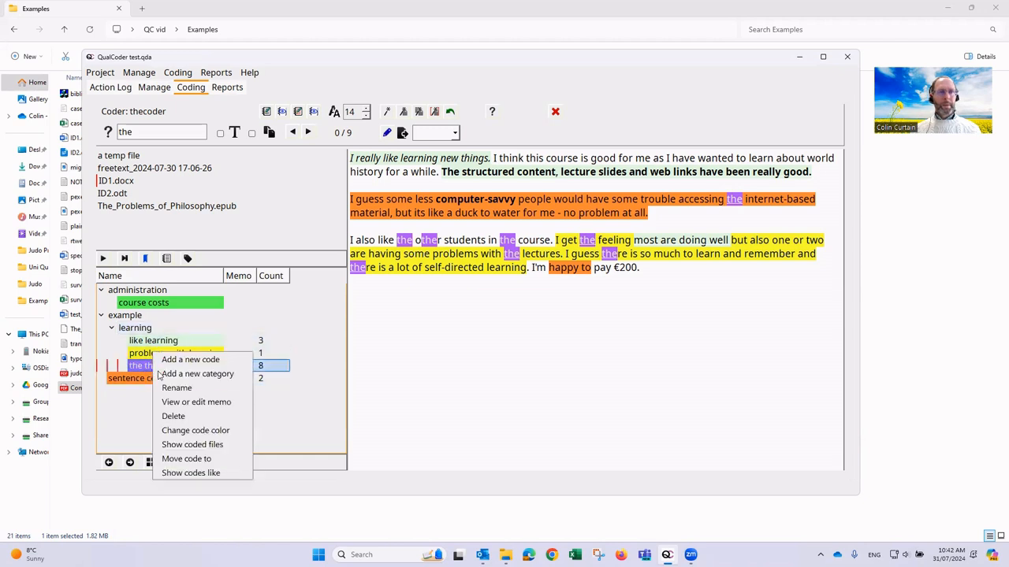
pyautogui.click(189, 459)
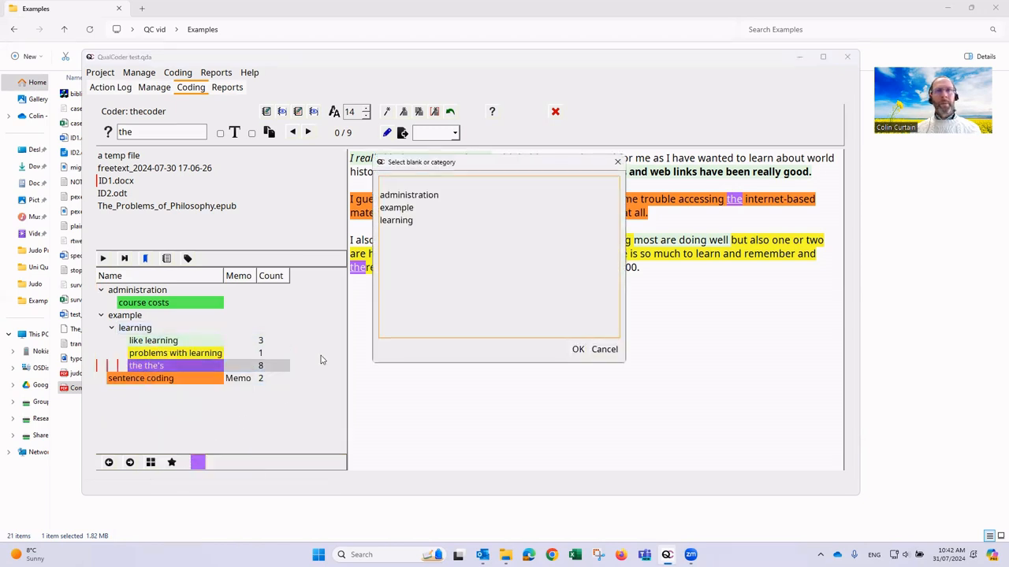
pyautogui.click(399, 189)
pyautogui.click(578, 349)
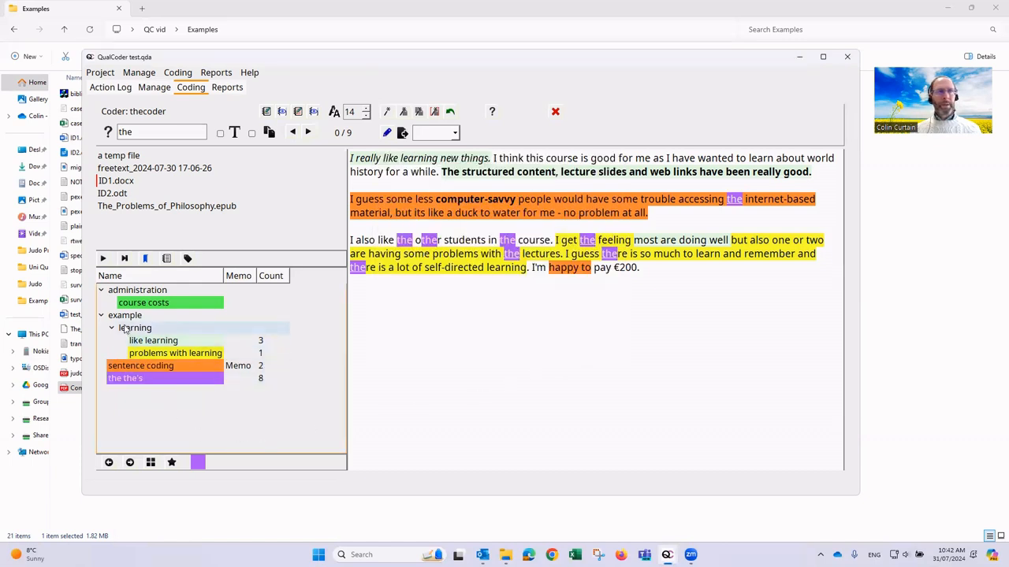
# Move the "example" category, with everything nested in it, into the "administration" category
pyautogui.doubleClick(144, 327)
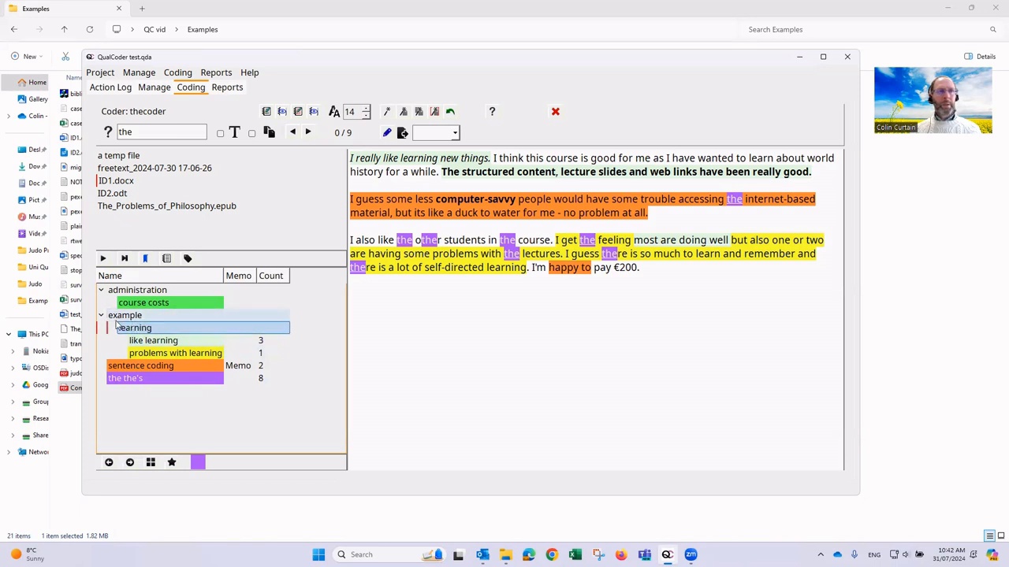
pyautogui.click(123, 316)
pyautogui.moveTo(132, 294); pyautogui.dragTo(133, 295)
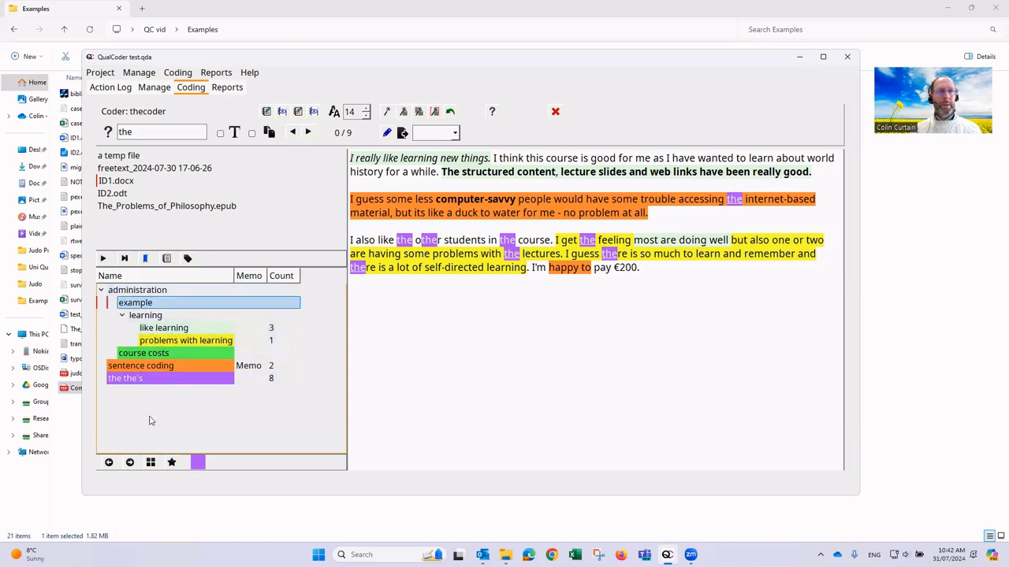
pyautogui.click(132, 73)
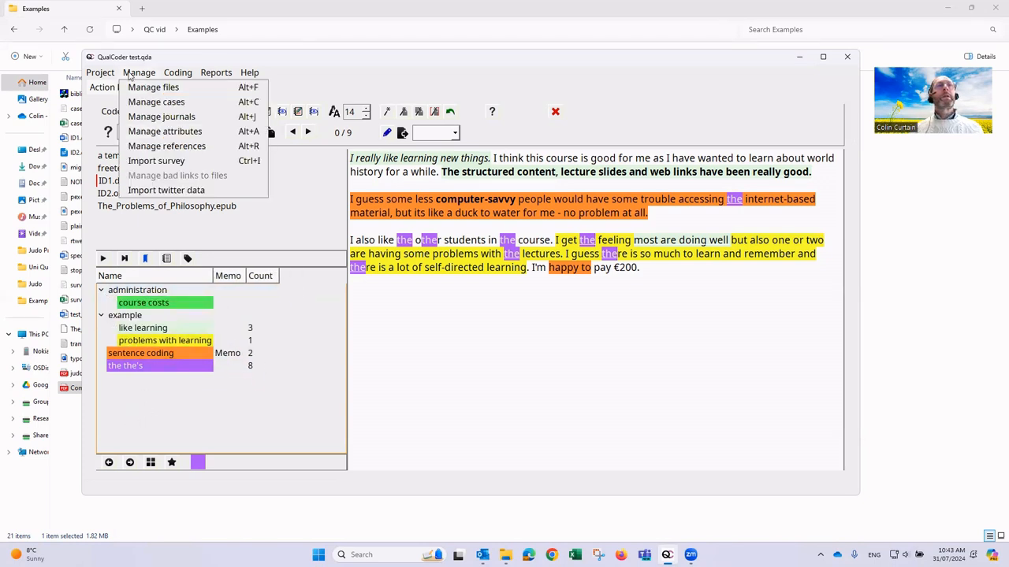
pyautogui.moveTo(108, 76)
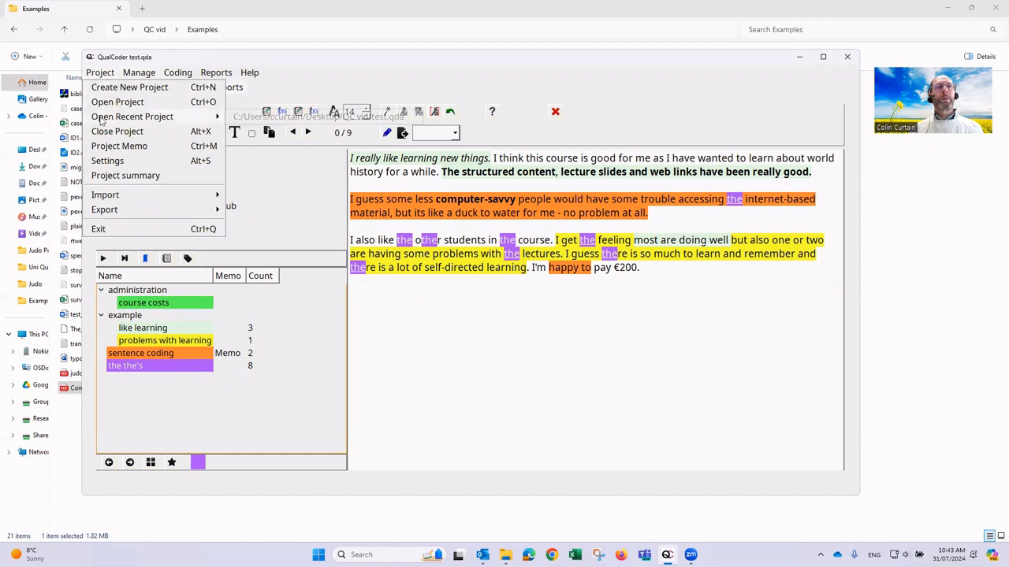
pyautogui.click(335, 60)
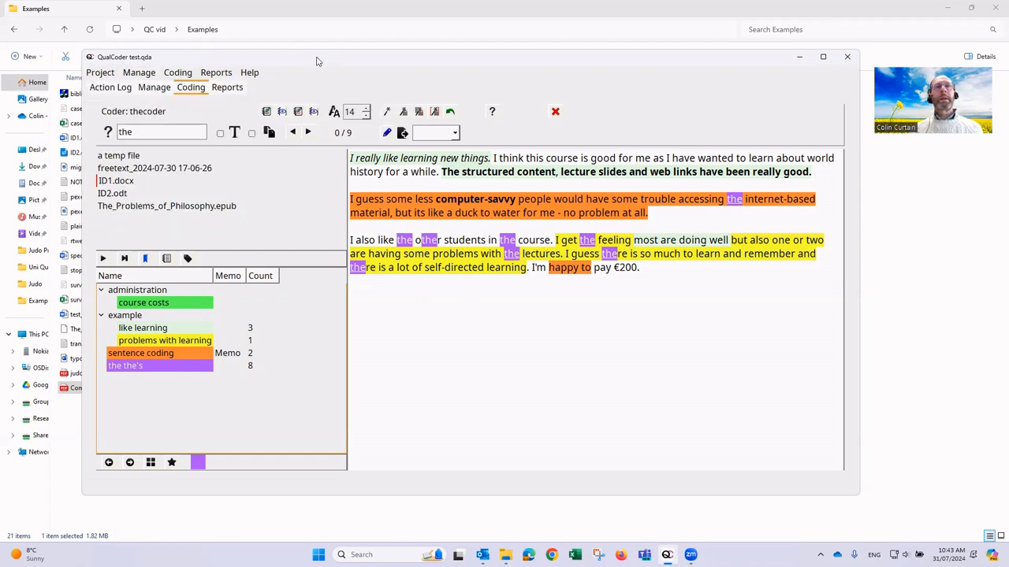
# Open plain_codes_categories_for_import.txt from the Examples folder and examine how it lays out codes, categories and memos
pyautogui.moveTo(316, 60); pyautogui.dragTo(452, 56)
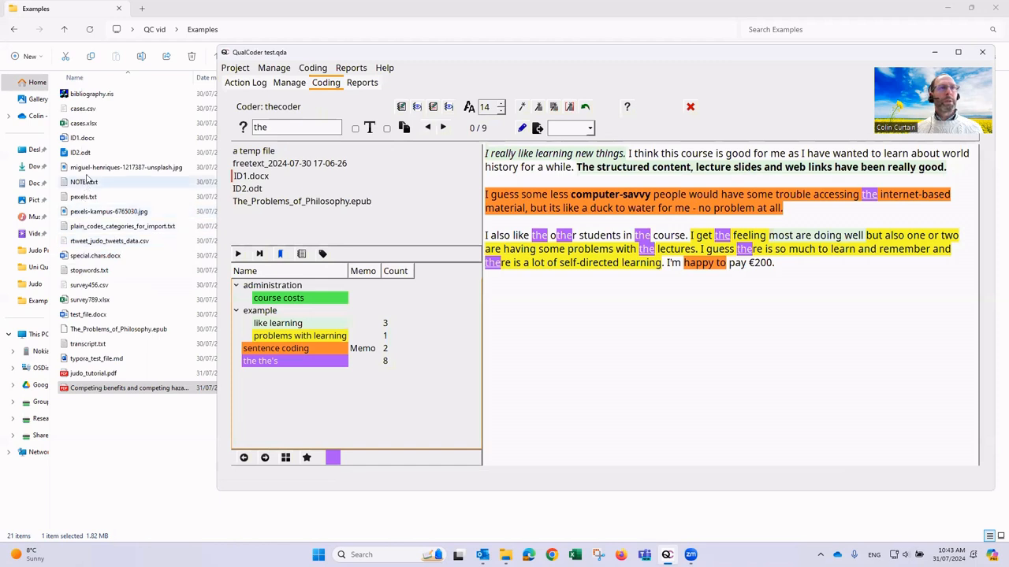
pyautogui.click(90, 228)
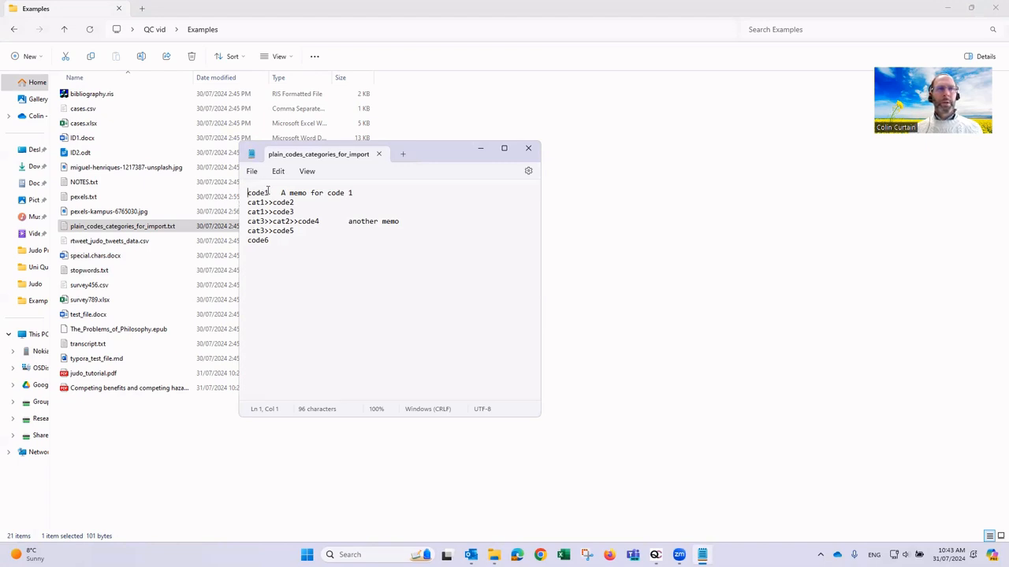
pyautogui.moveTo(281, 193); pyautogui.dragTo(356, 195)
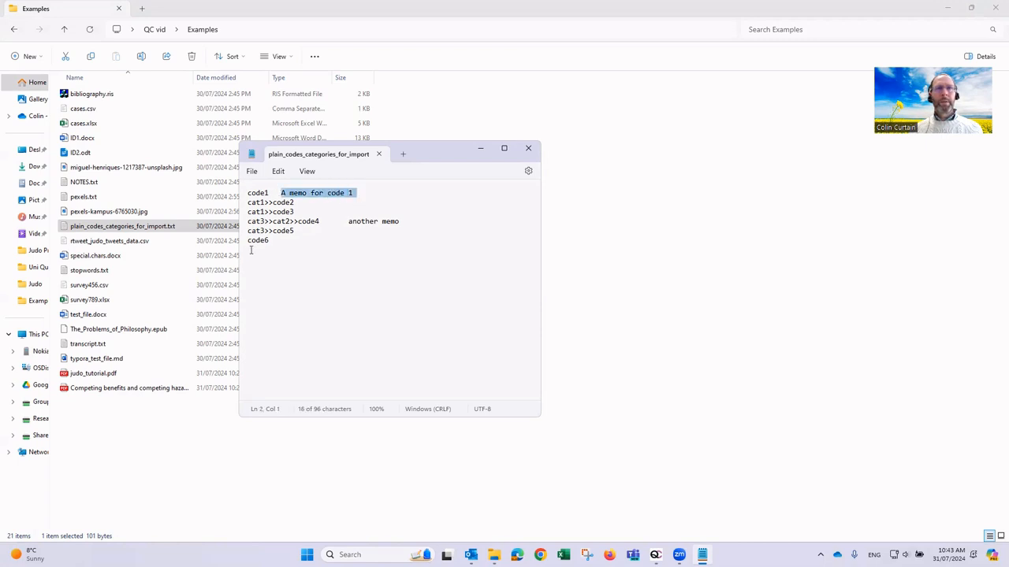
pyautogui.click(260, 281)
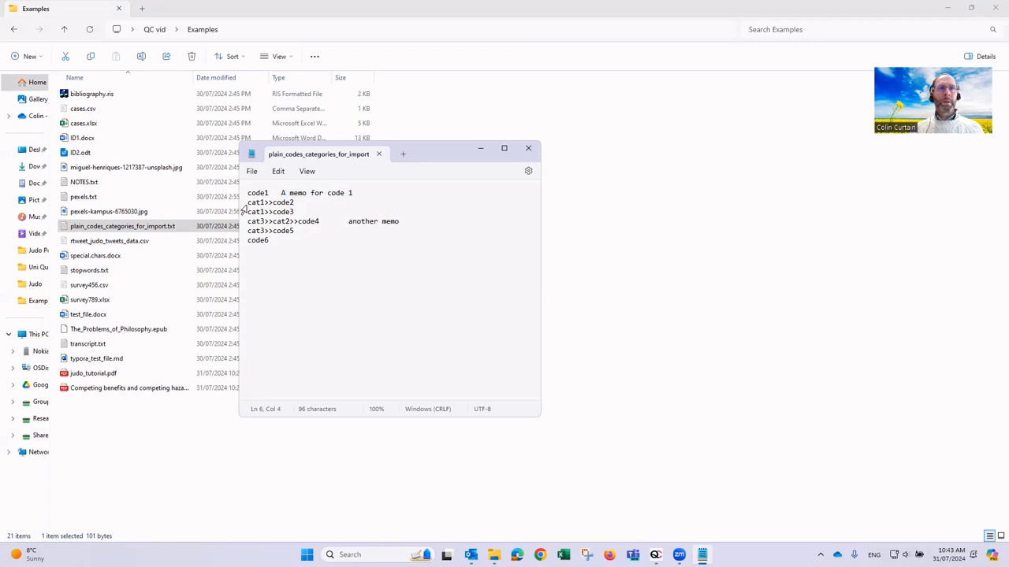
pyautogui.moveTo(247, 203); pyautogui.dragTo(267, 213)
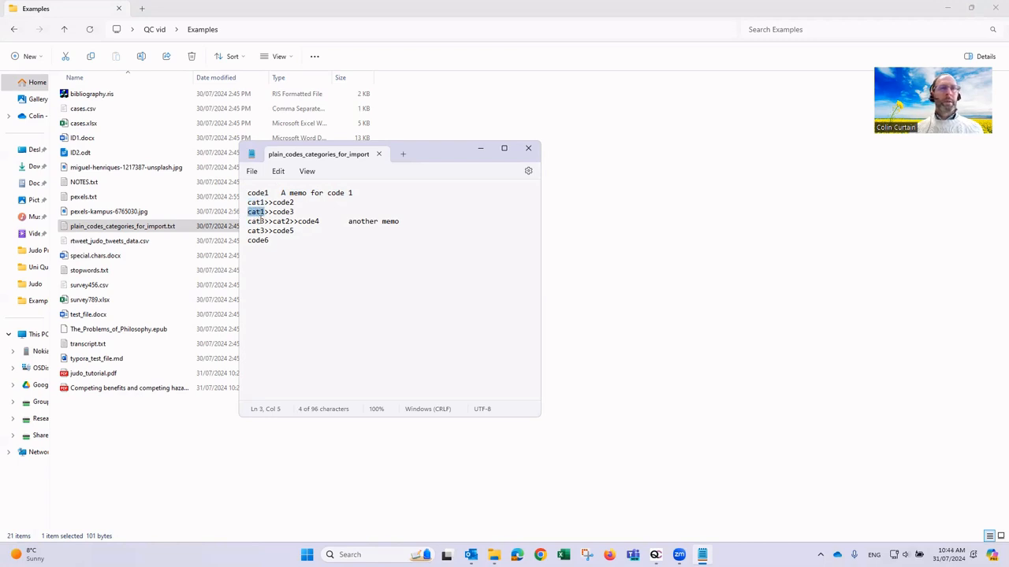
pyautogui.moveTo(272, 203); pyautogui.dragTo(294, 202)
pyautogui.click(251, 222)
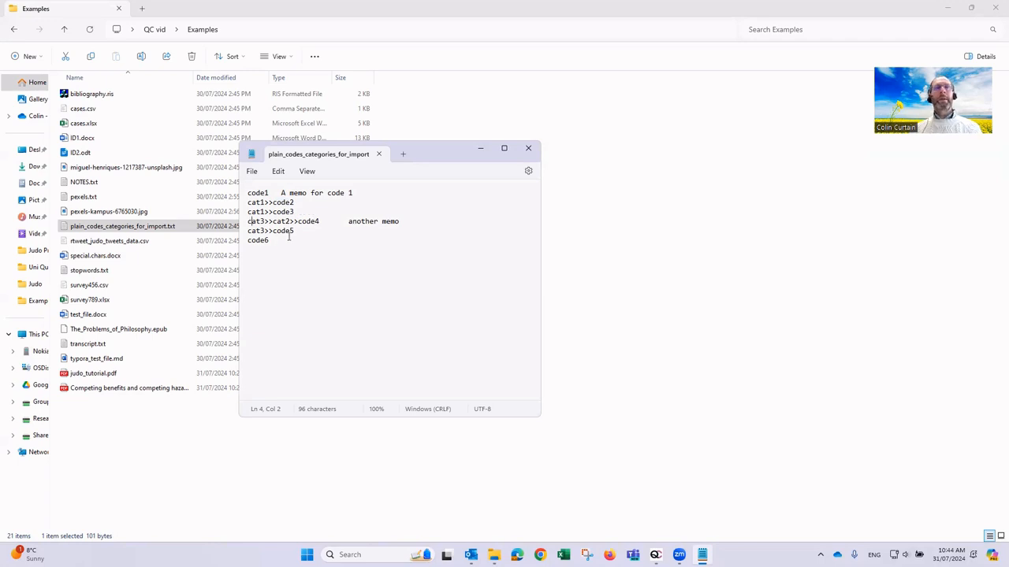
# Switch back to QualCoder and import the plain text codes list plain_codes_categories_for_import.txt from the Examples folder
pyautogui.hotkey('alt', 'Tab')
pyautogui.click(235, 68)
pyautogui.moveTo(284, 191)
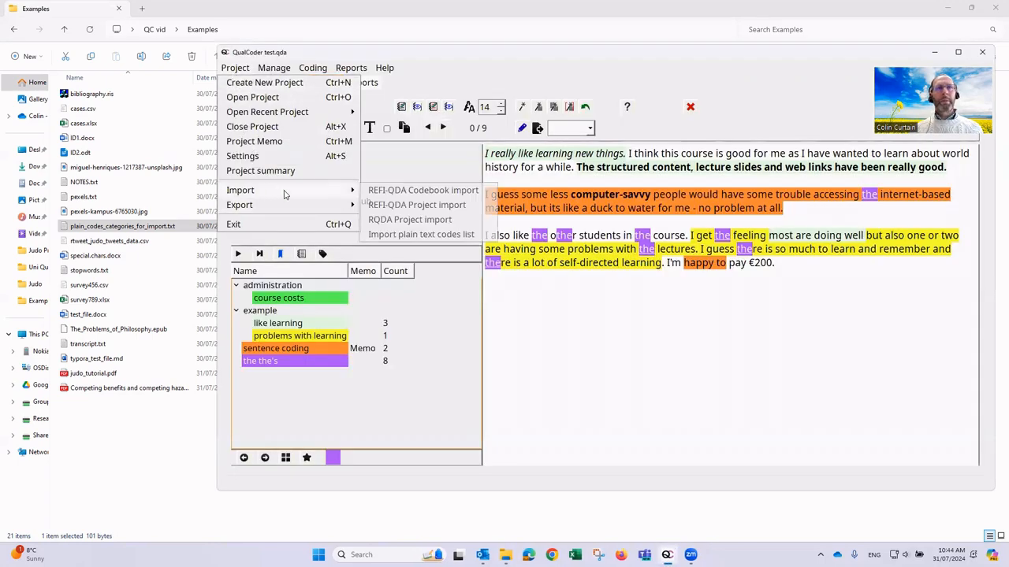
pyautogui.click(413, 235)
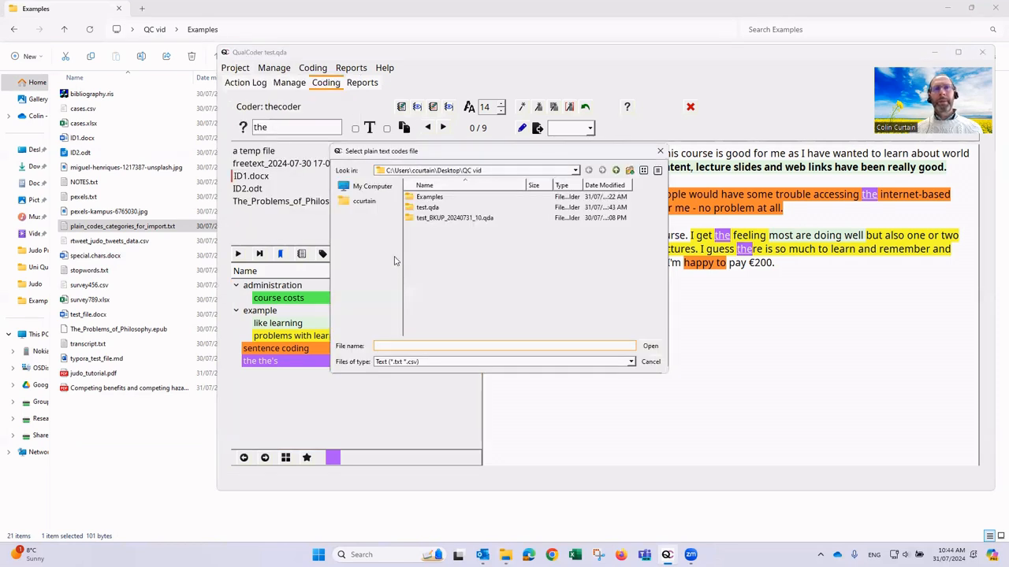
pyautogui.doubleClick(429, 197)
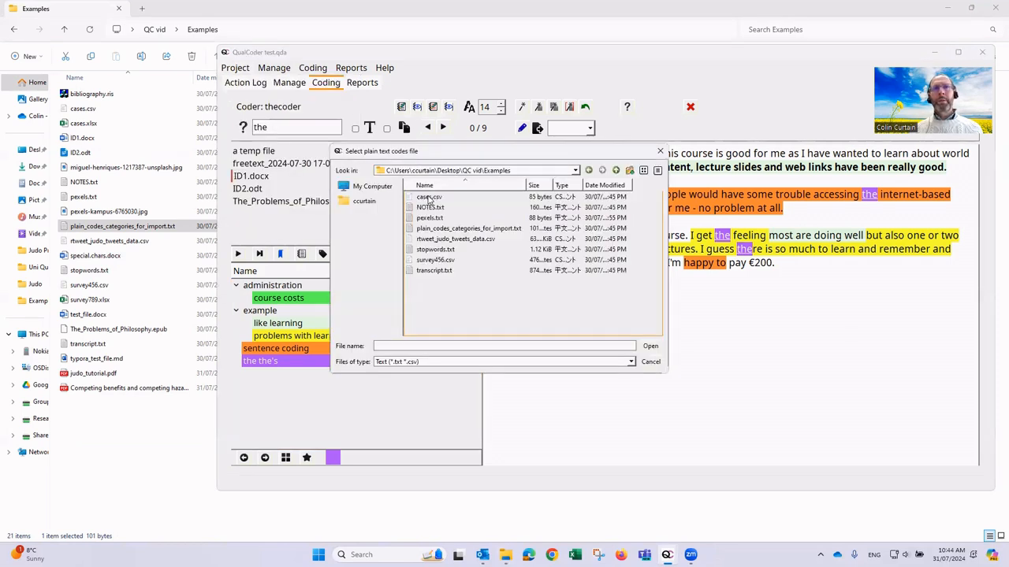
pyautogui.click(453, 229)
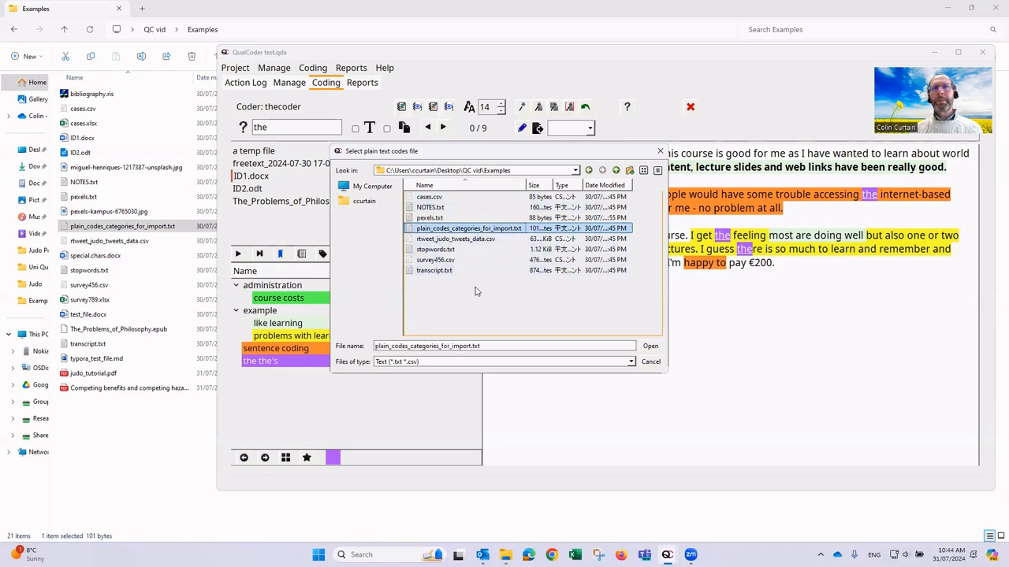
pyautogui.click(649, 347)
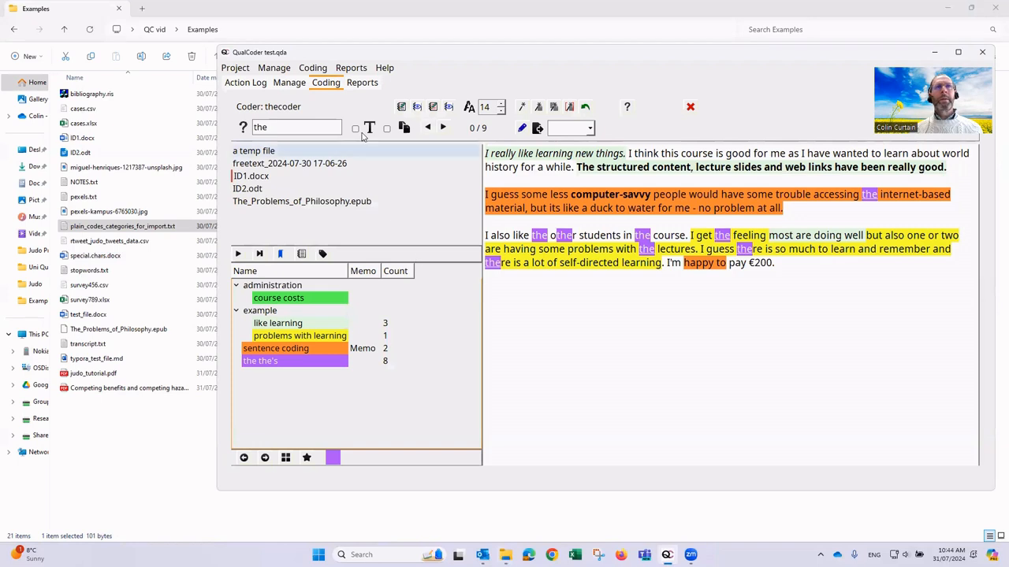
# Reload text coding to review the imported codes, categories and memos in the code tree
pyautogui.click(321, 70)
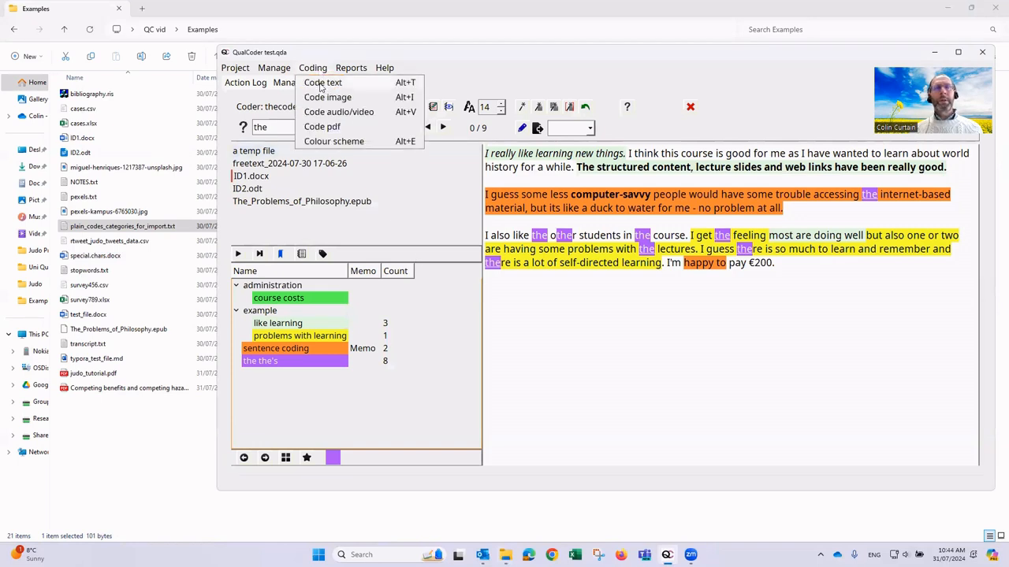
pyautogui.click(323, 83)
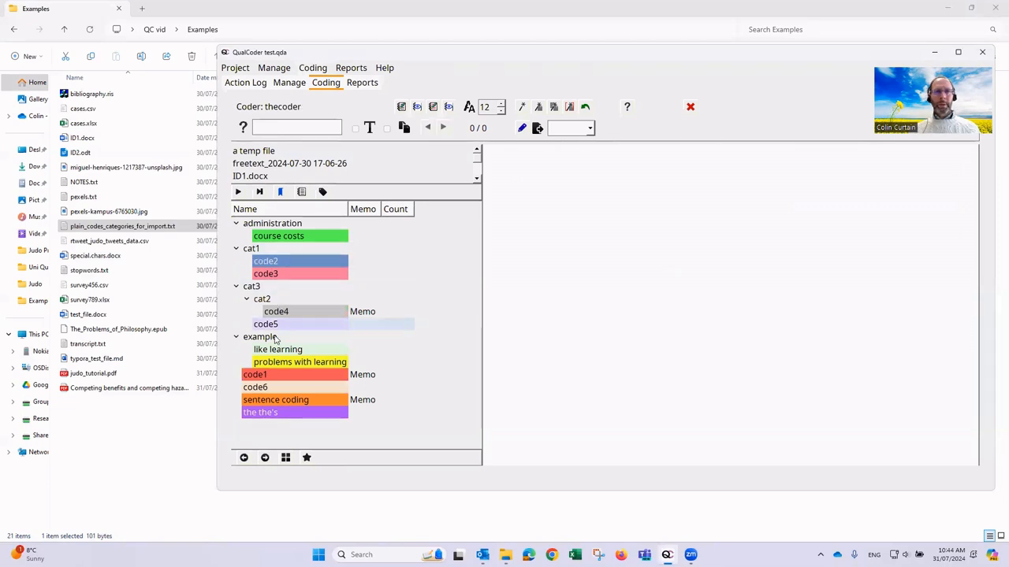
pyautogui.moveTo(365, 313)
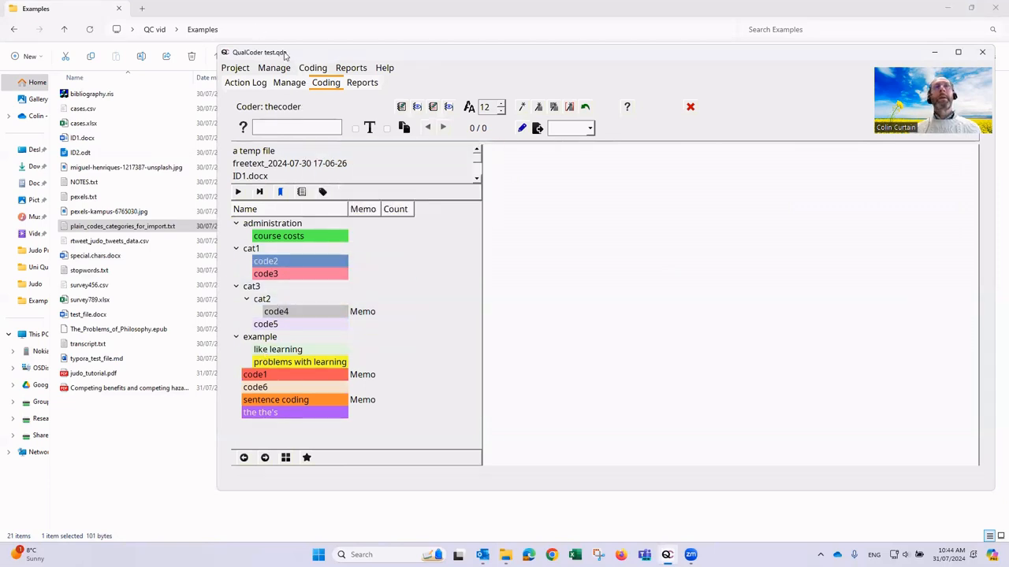
# Open image coding and widen the image viewing area beside the file and code lists
pyautogui.click(313, 67)
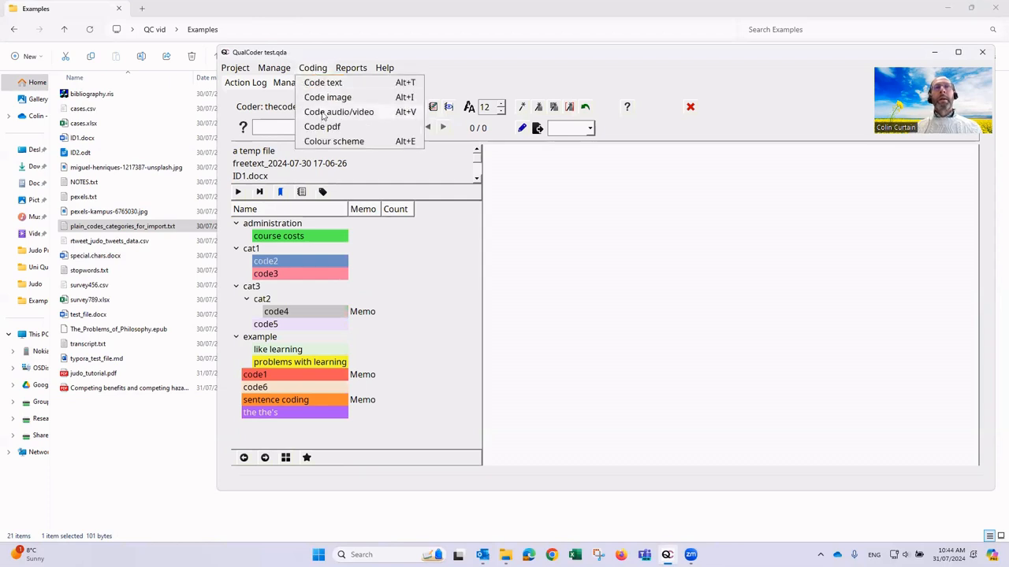
pyautogui.click(327, 98)
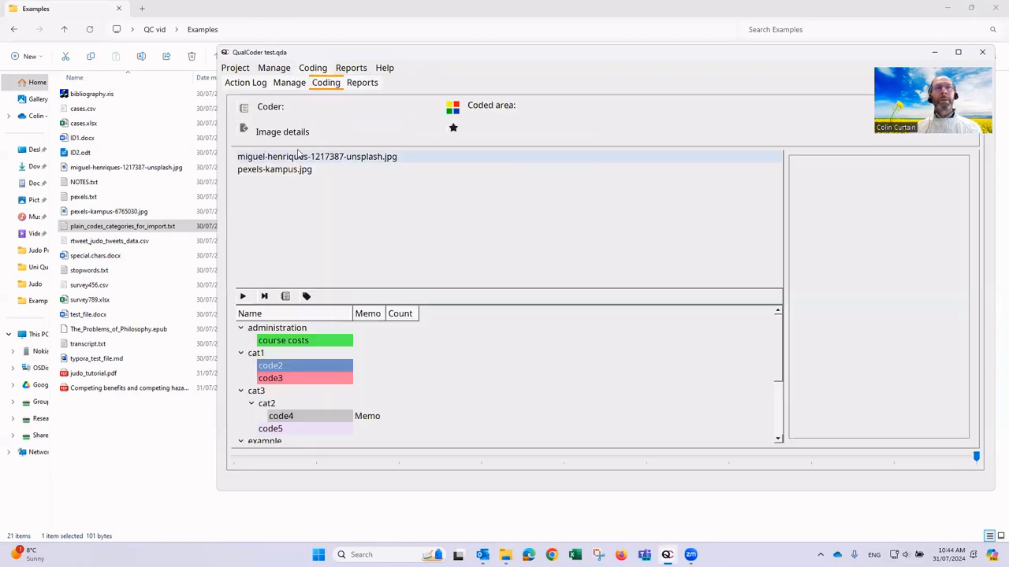
pyautogui.moveTo(782, 254); pyautogui.dragTo(441, 257)
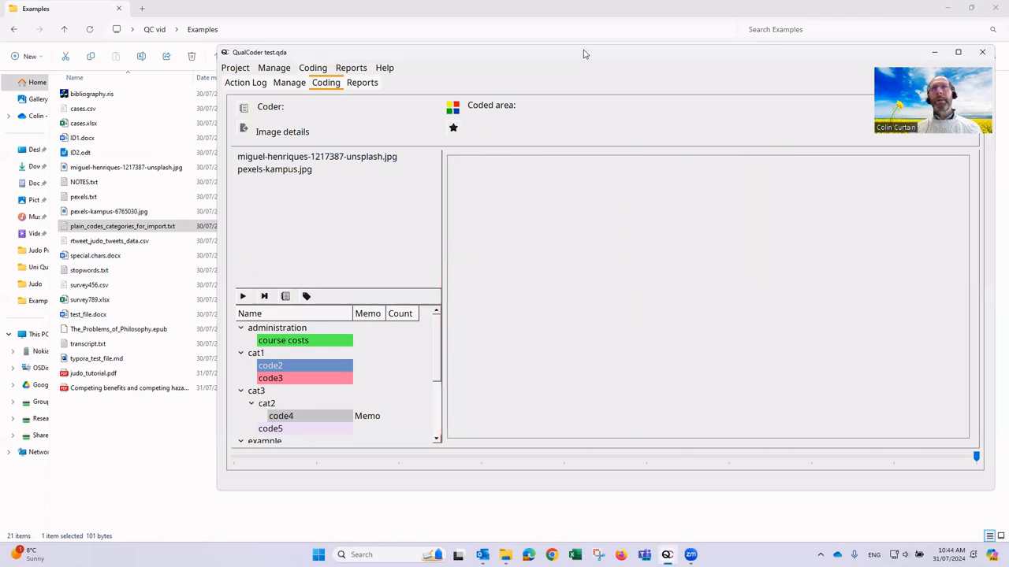
pyautogui.moveTo(580, 55); pyautogui.dragTo(500, 63)
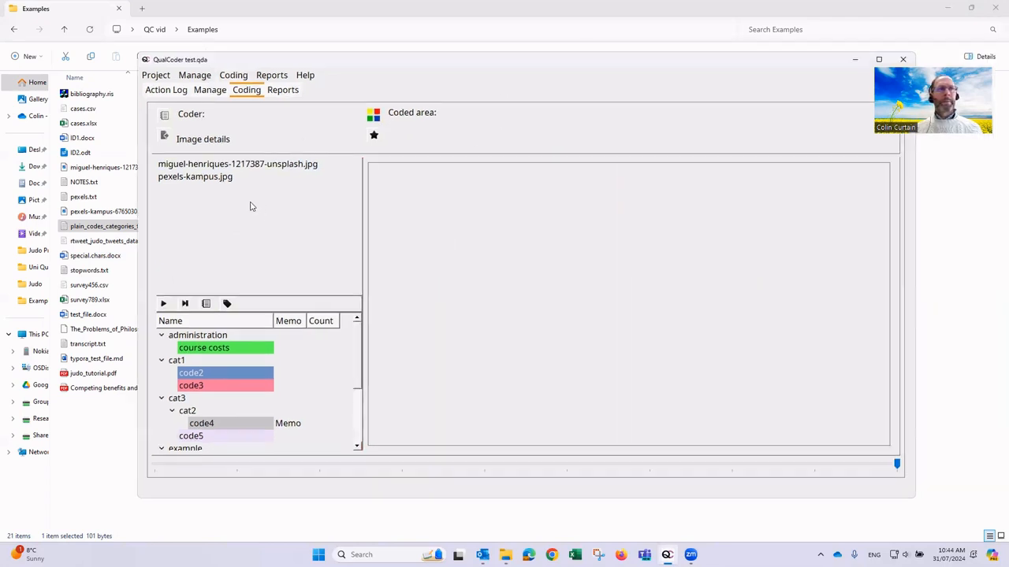
# Load the image miguel-henriques-1217387-unsplash.jpg for coding
pyautogui.click(198, 166)
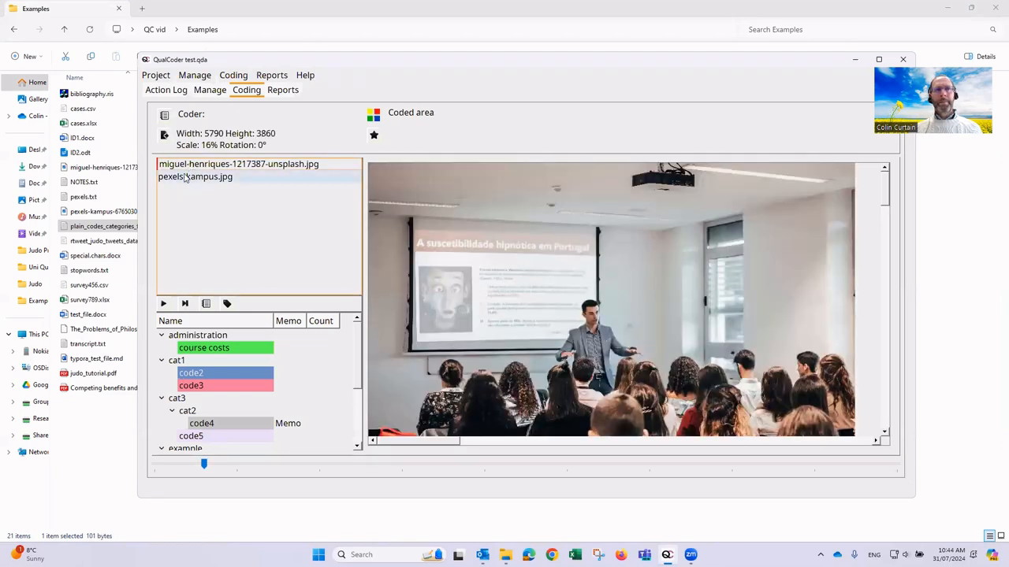
pyautogui.click(182, 165)
pyautogui.click(193, 178)
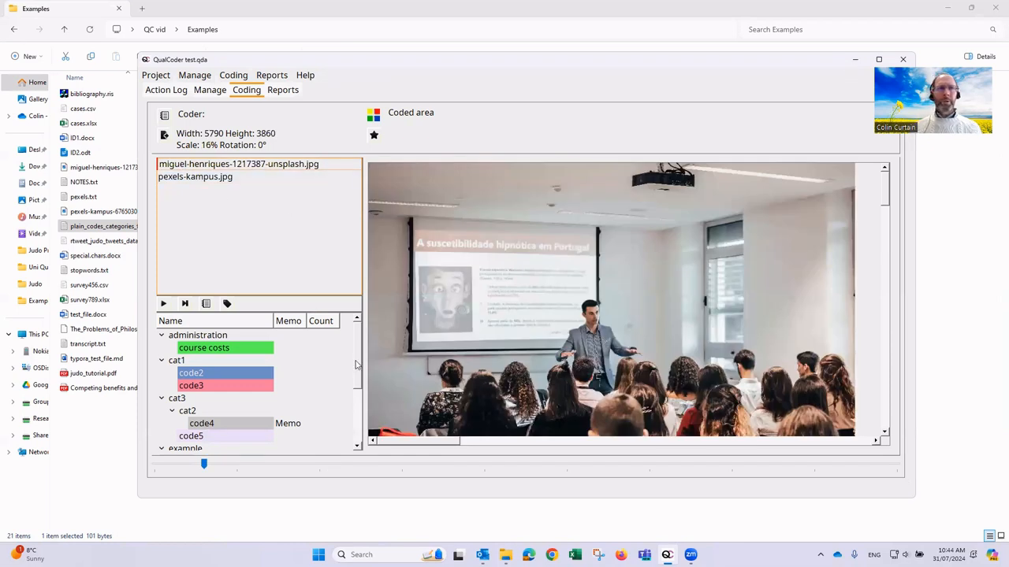
# Enlarge the code tree and code the projection screen area of the lecture photo with "like learning"
pyautogui.scroll(-1, 299, 378)
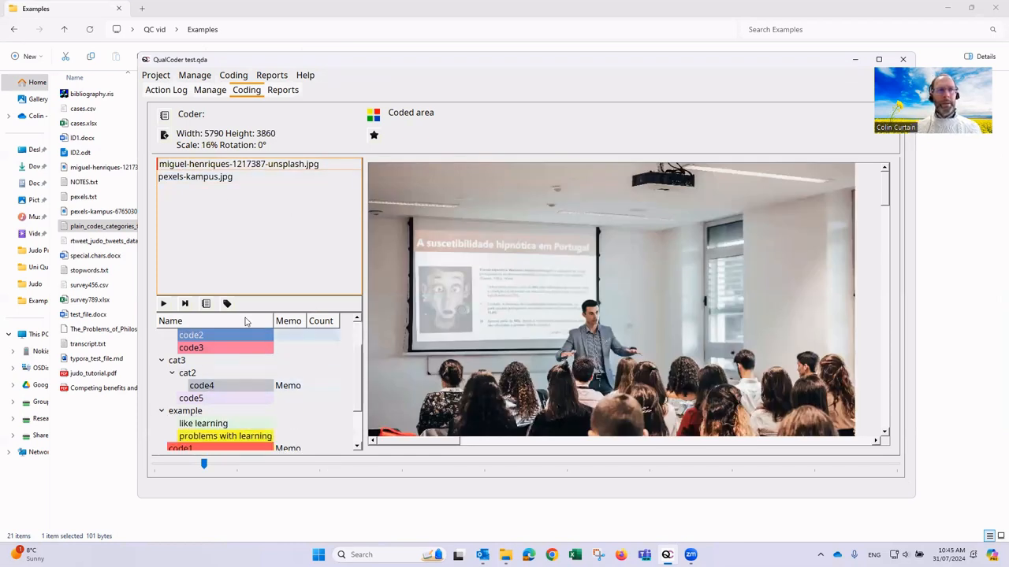
pyautogui.moveTo(248, 295); pyautogui.dragTo(256, 213)
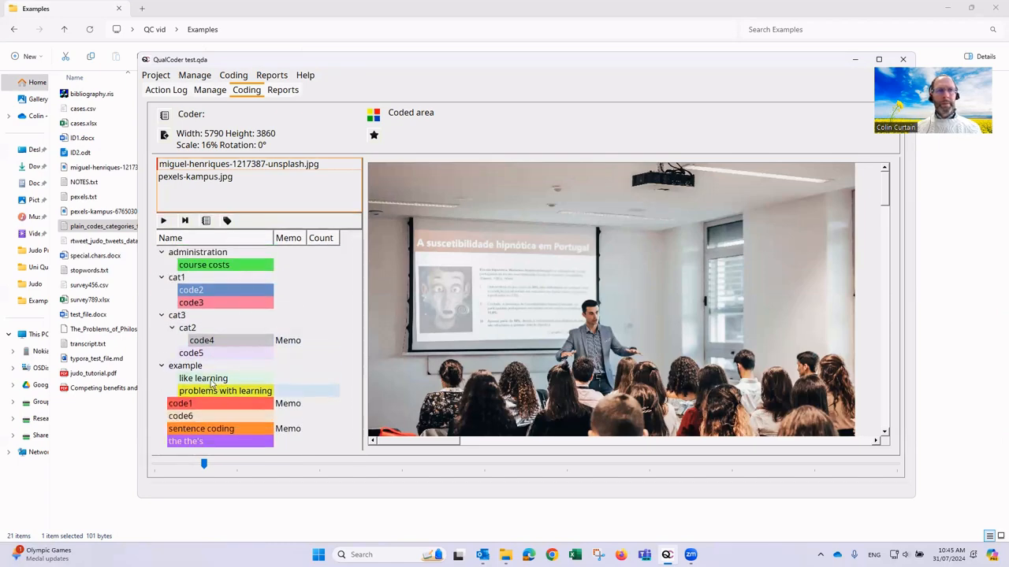
pyautogui.click(310, 379)
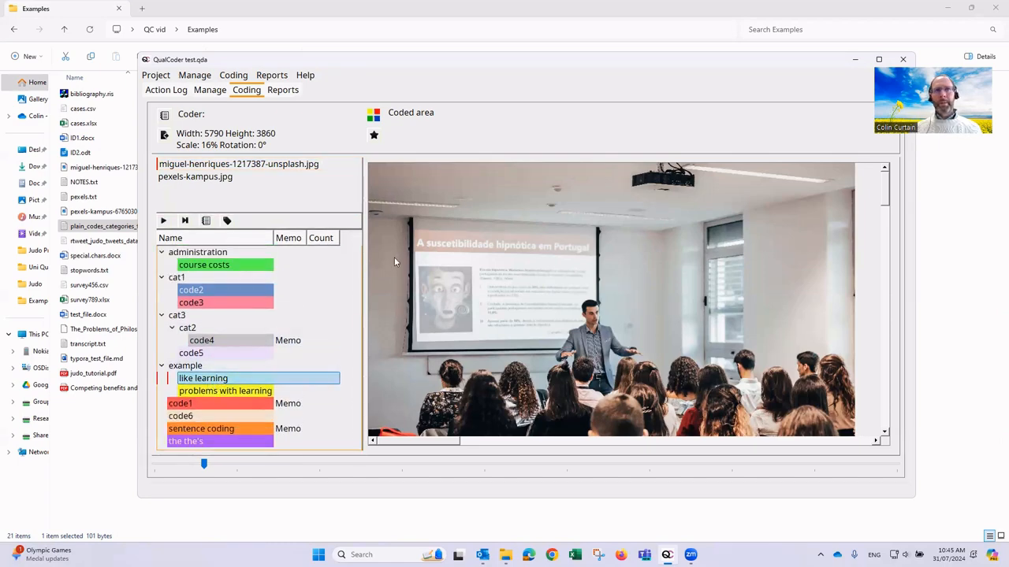
pyautogui.moveTo(400, 216); pyautogui.dragTo(602, 359)
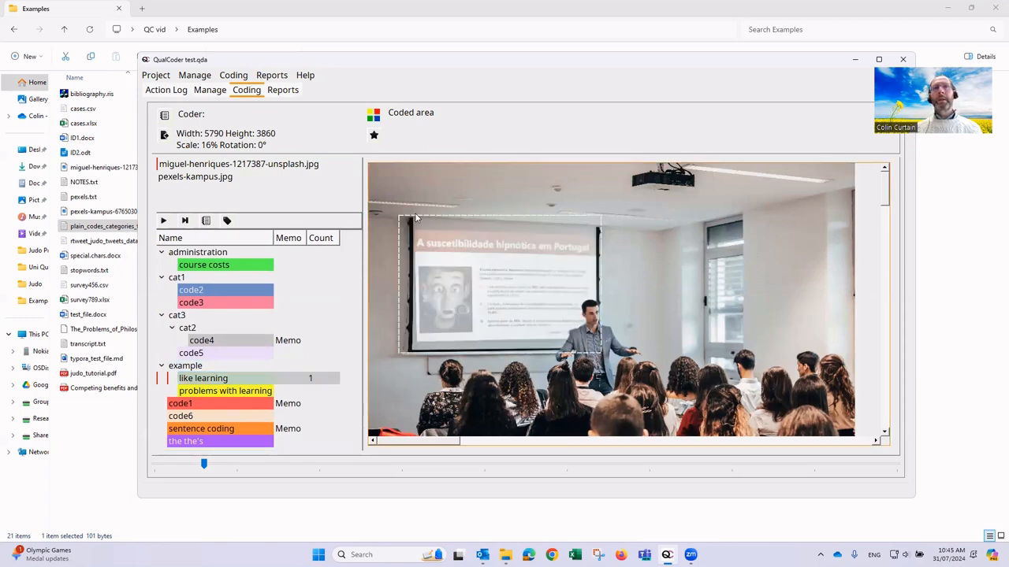
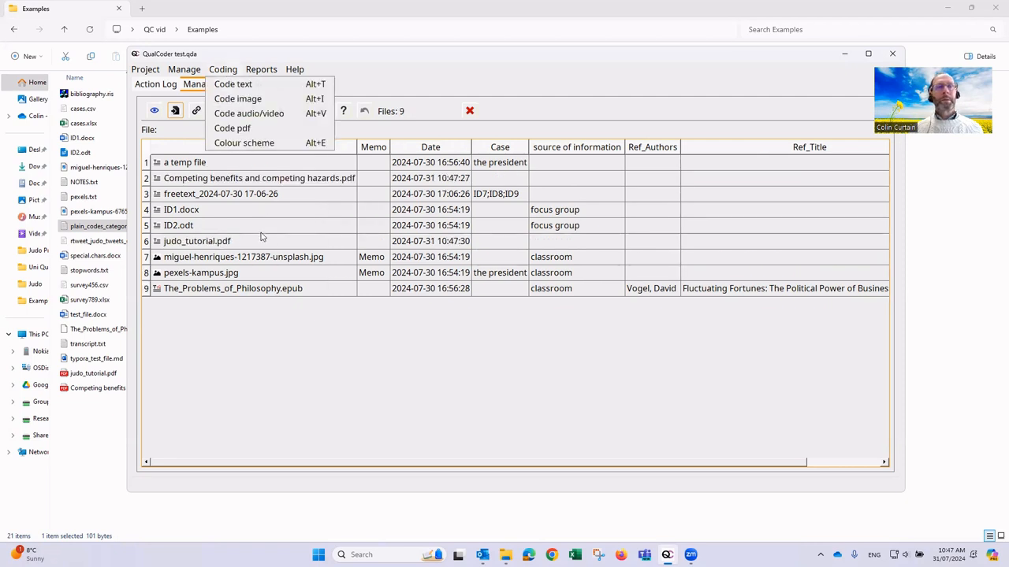
# Open the stored plain text of Competing benefits and competing hazards.pdf from the managed files and read through it
pyautogui.click(243, 180)
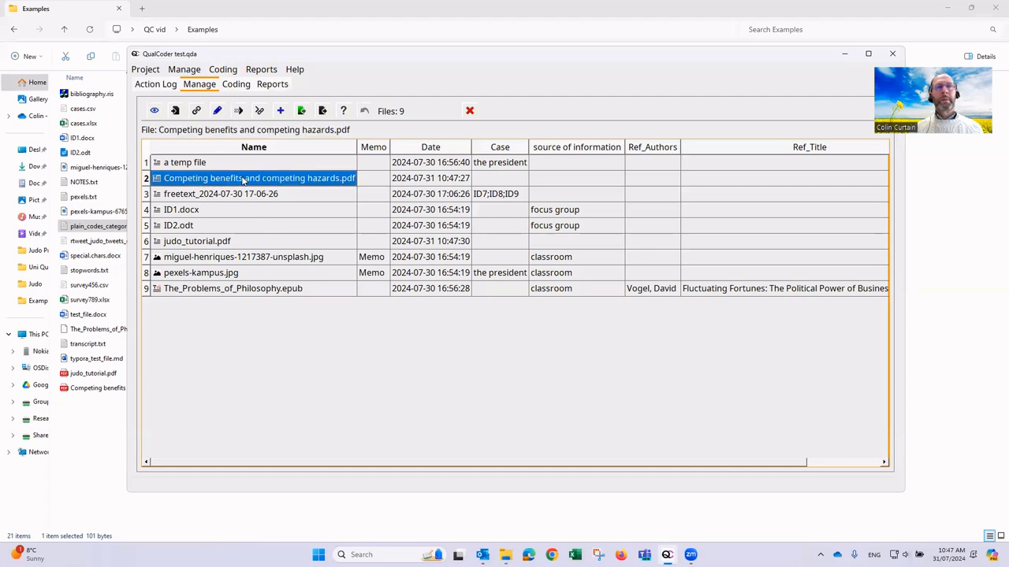
pyautogui.doubleClick(243, 180)
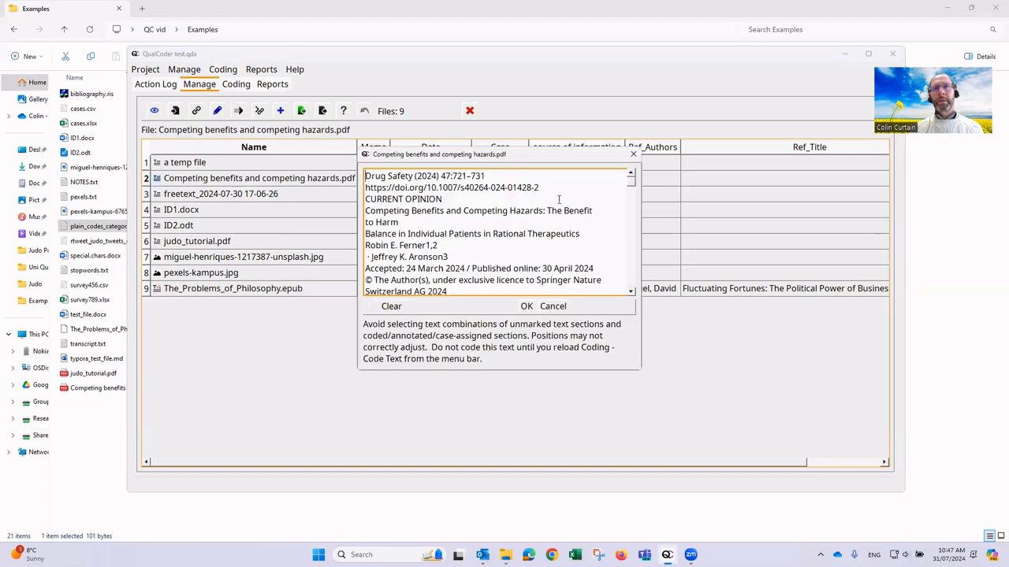
pyautogui.moveTo(631, 182); pyautogui.dragTo(636, 275)
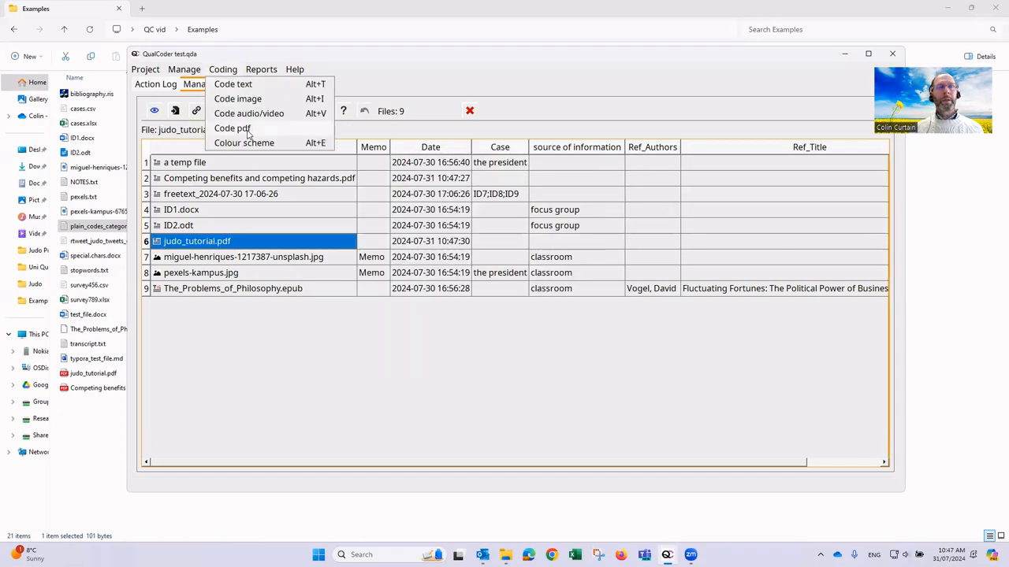
# Open PDF coding and read the notice about PDF display limitations
pyautogui.click(237, 130)
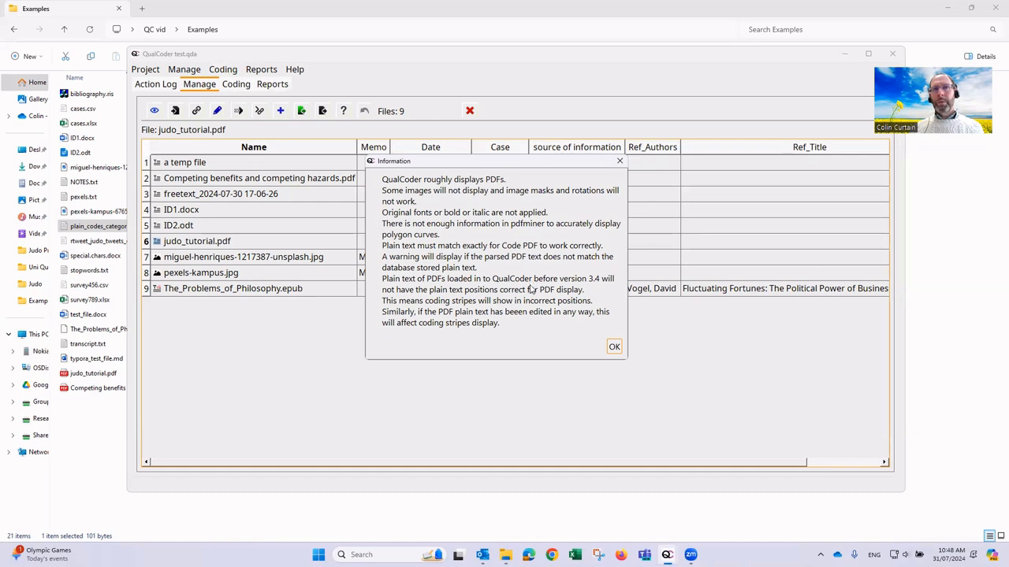
pyautogui.click(613, 348)
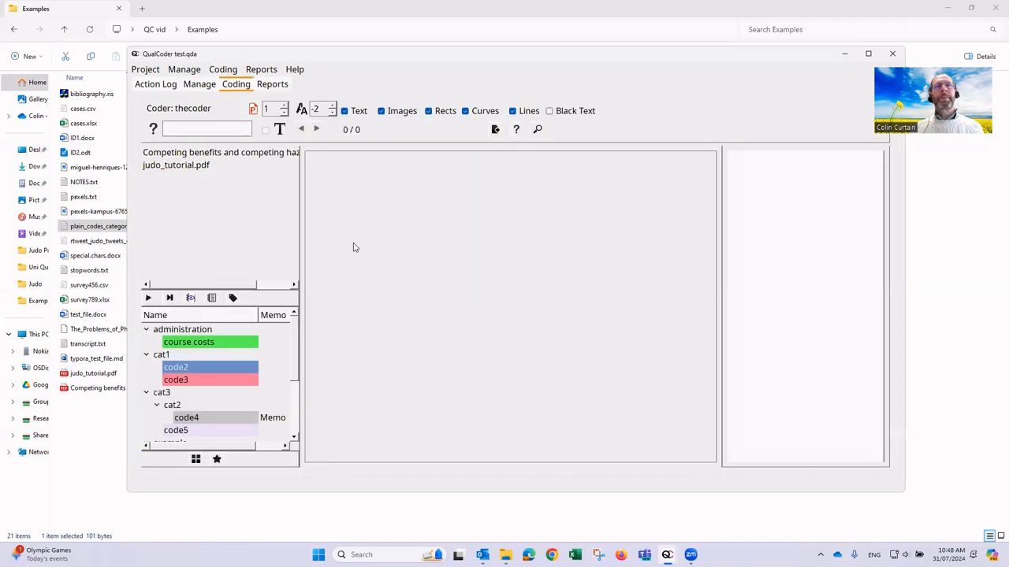
# Open text coding, enlarge the file list and view Competing benefits and competing hazards.pdf as plain text
pyautogui.click(233, 71)
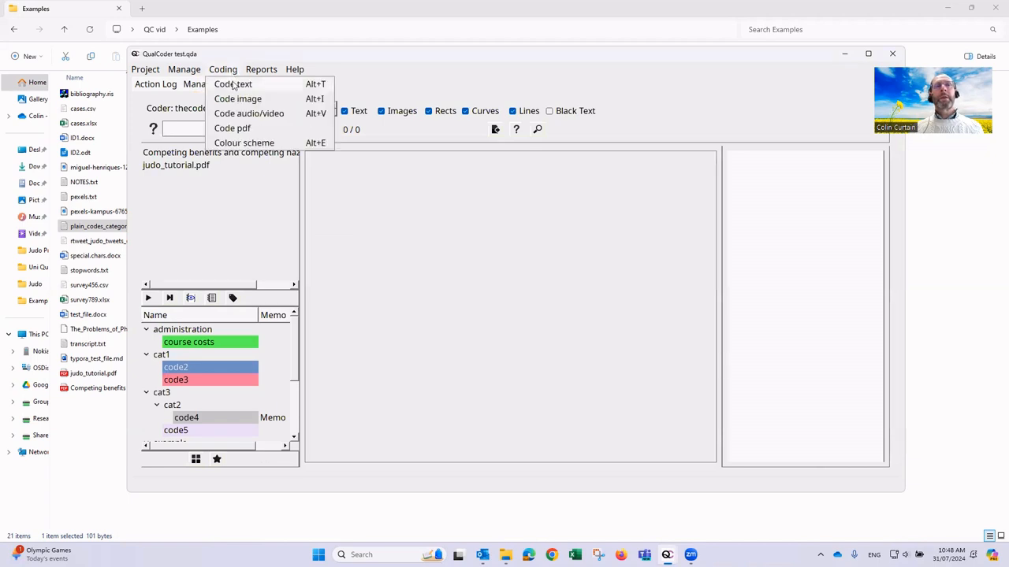
pyautogui.click(236, 83)
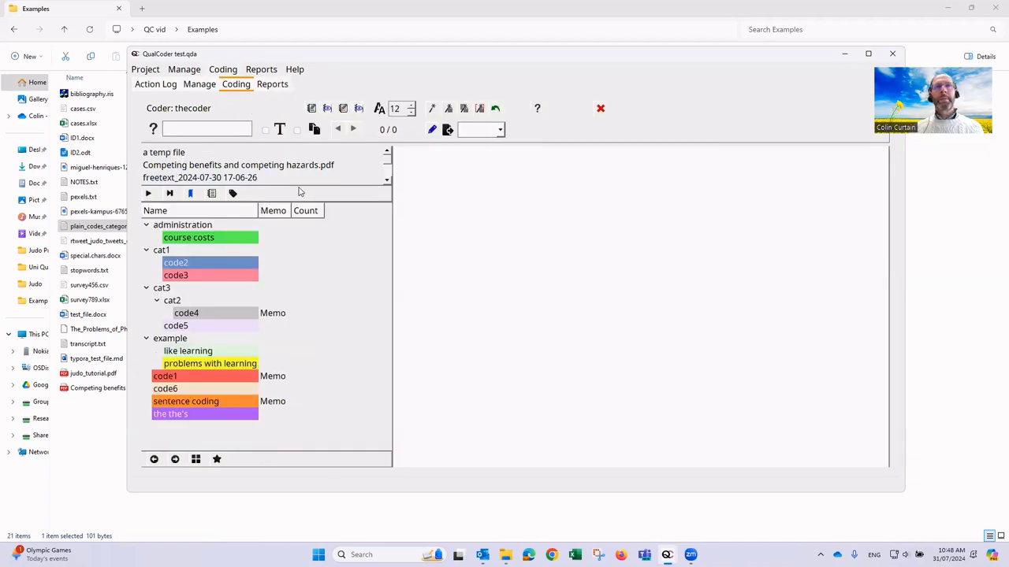
pyautogui.moveTo(296, 185); pyautogui.dragTo(295, 279)
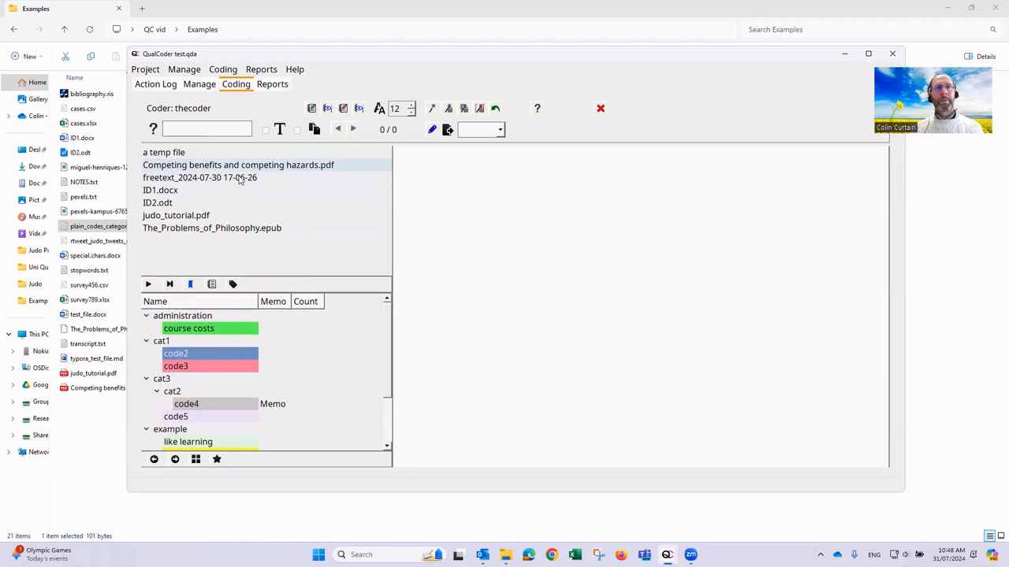
pyautogui.click(232, 166)
pyautogui.scroll(-7, 488, 303)
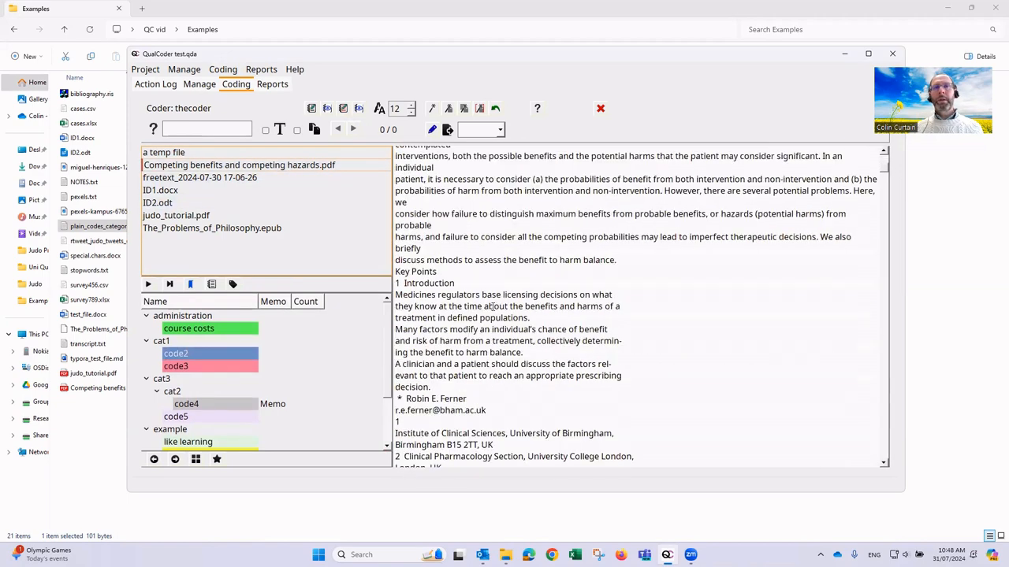
pyautogui.scroll(7, 494, 306)
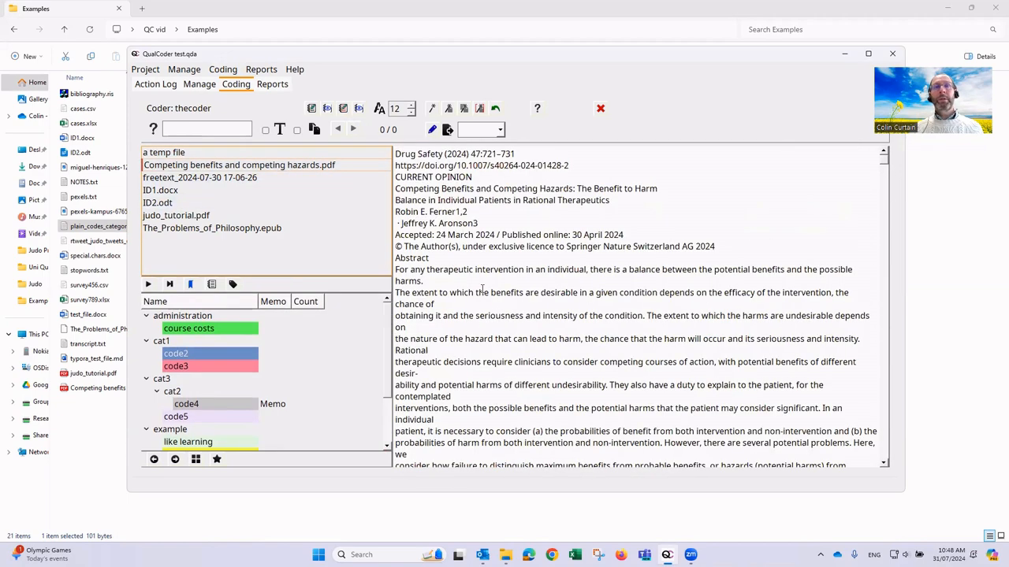
# Return to PDF coding and load Competing benefits and competing hazards.pdf
pyautogui.click(233, 71)
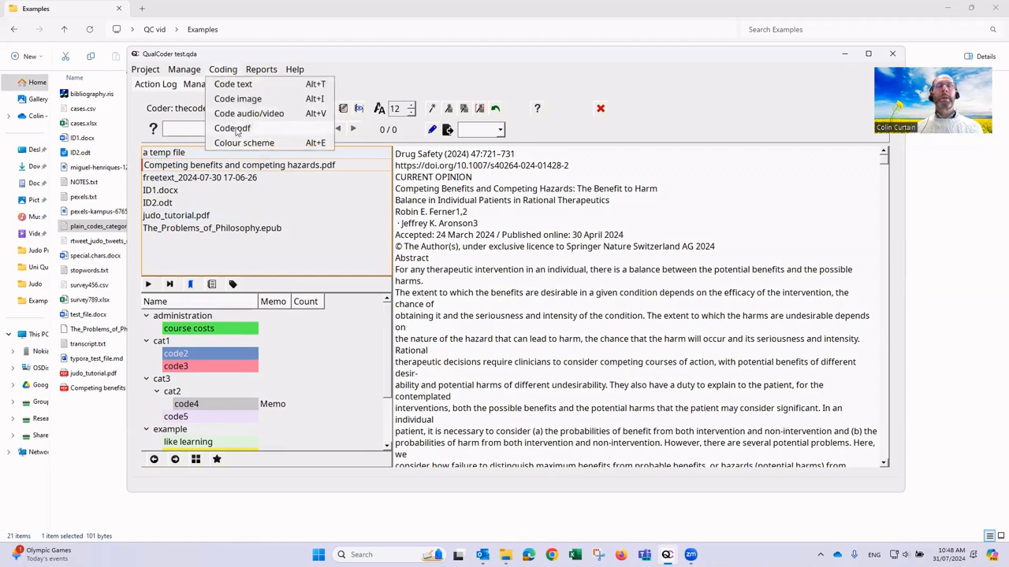
pyautogui.click(233, 128)
pyautogui.click(614, 347)
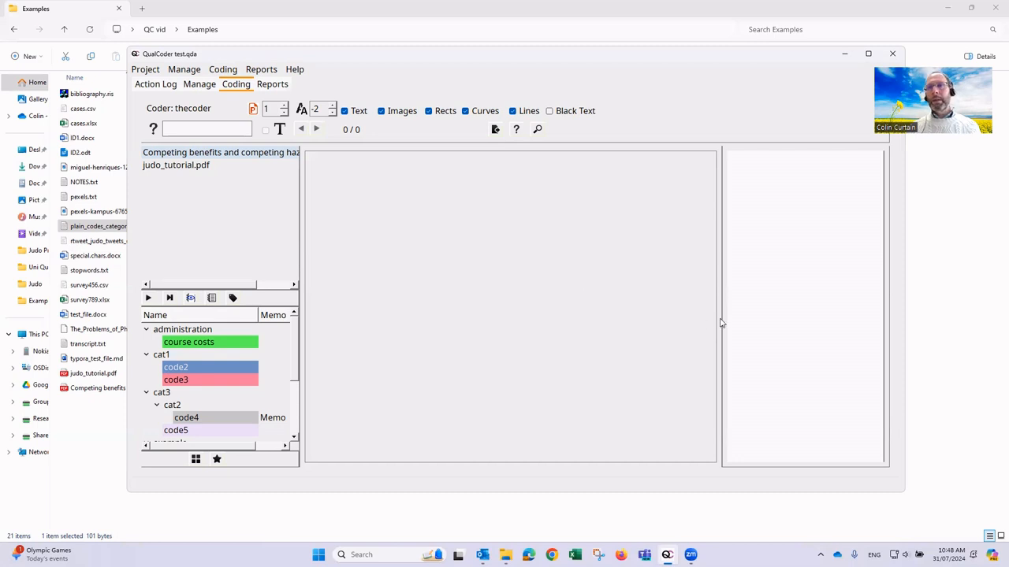
pyautogui.click(212, 157)
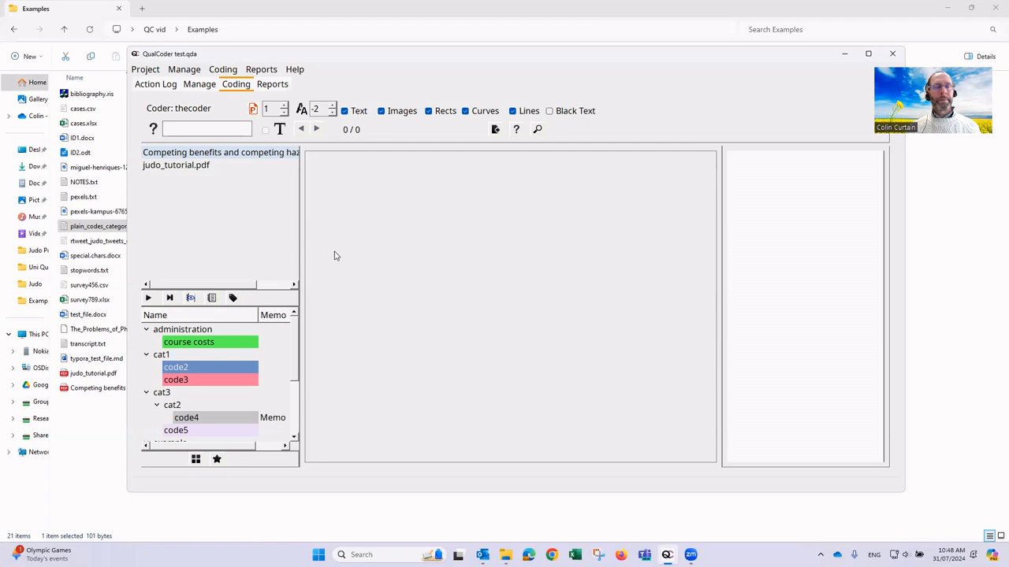
pyautogui.scroll(3, 509, 297)
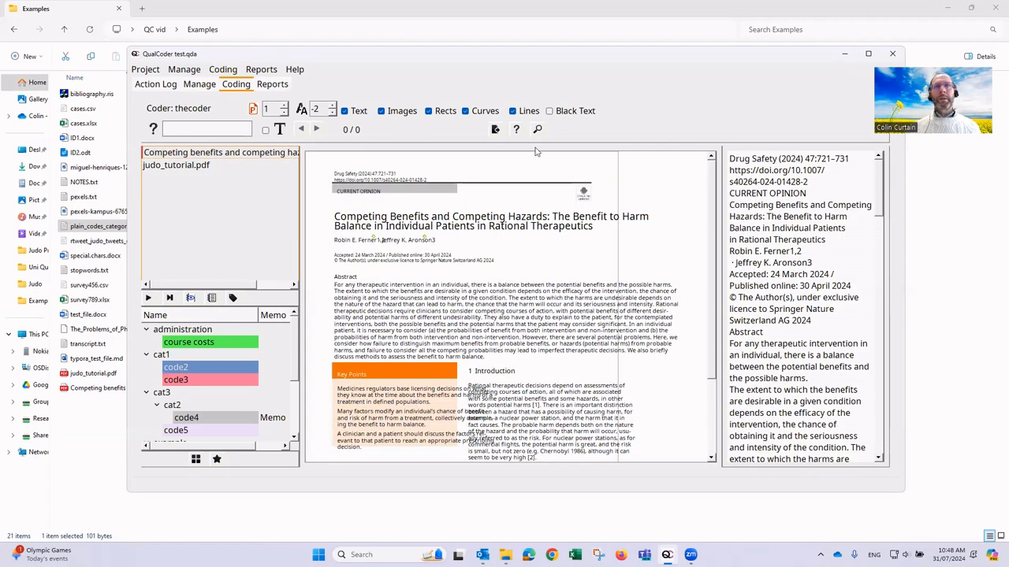
# Move and enlarge the QualCoder window to show more of the first PDF page beside its plain text
pyautogui.moveTo(545, 56); pyautogui.dragTo(542, 40)
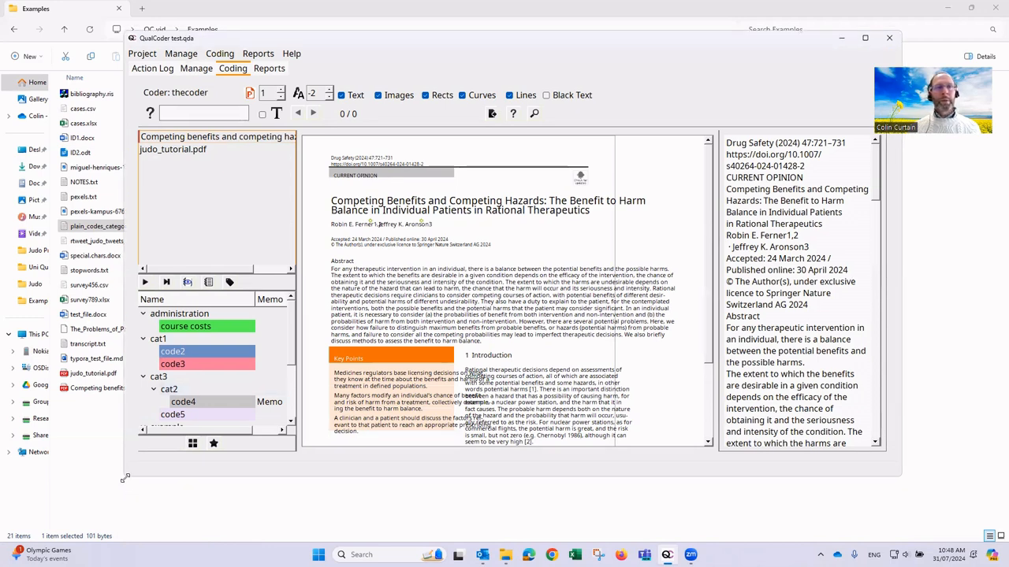
pyautogui.moveTo(124, 477); pyautogui.dragTo(73, 526)
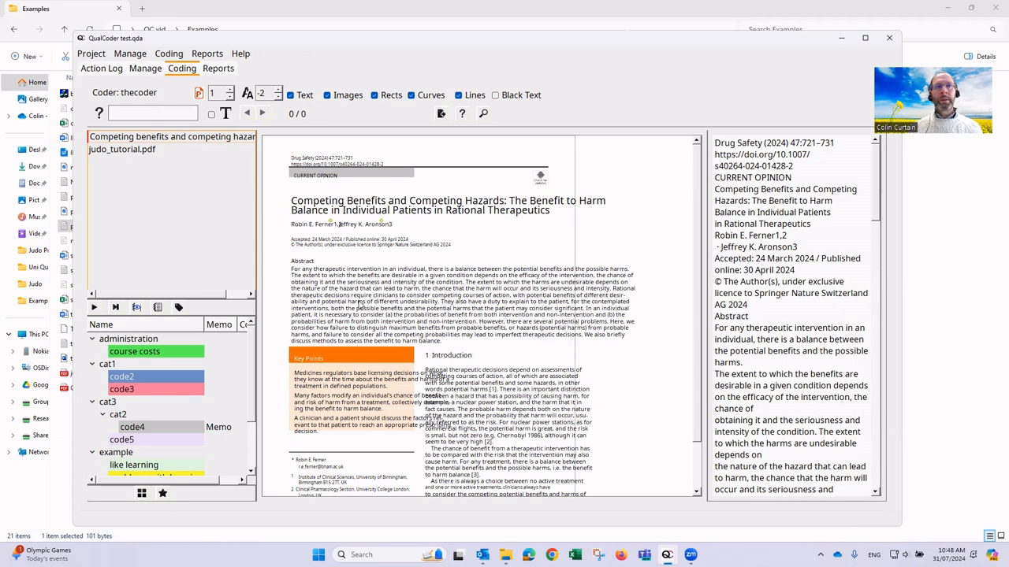
pyautogui.scroll(-1, 376, 310)
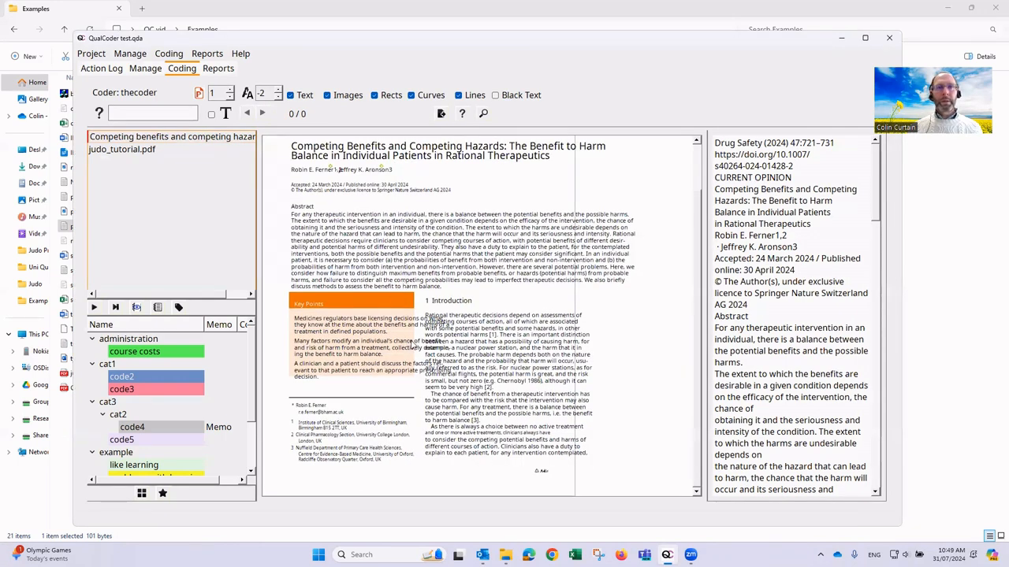
pyautogui.scroll(1, 436, 262)
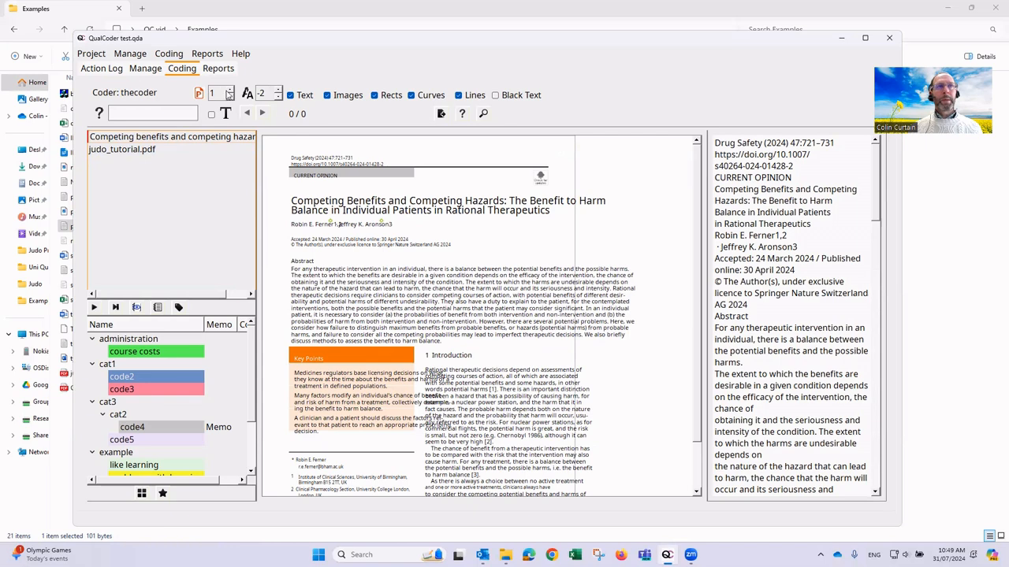
# Go to page 2 of the PDF and set the font size adjustment to -3
pyautogui.click(229, 90)
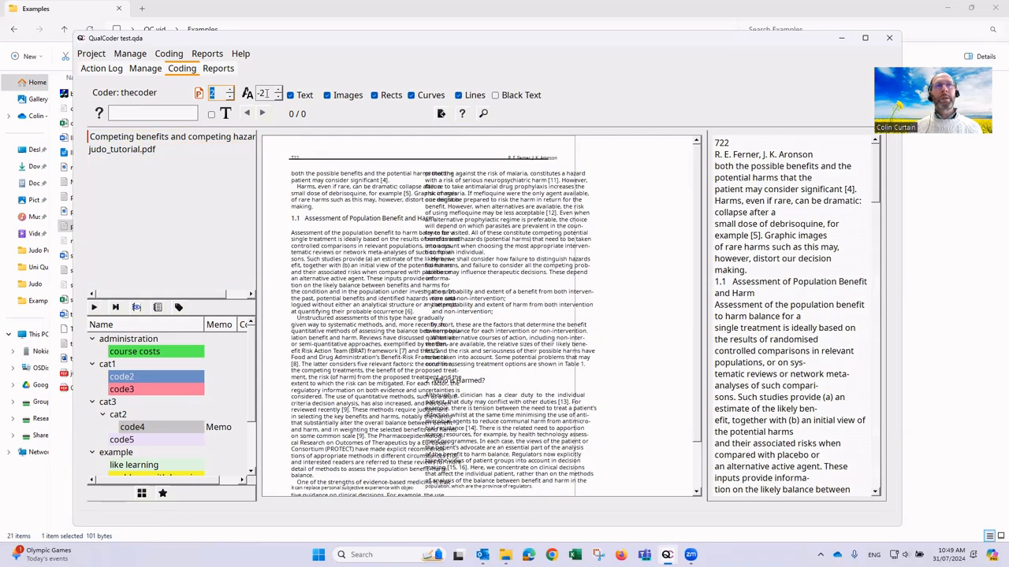
pyautogui.click(277, 98)
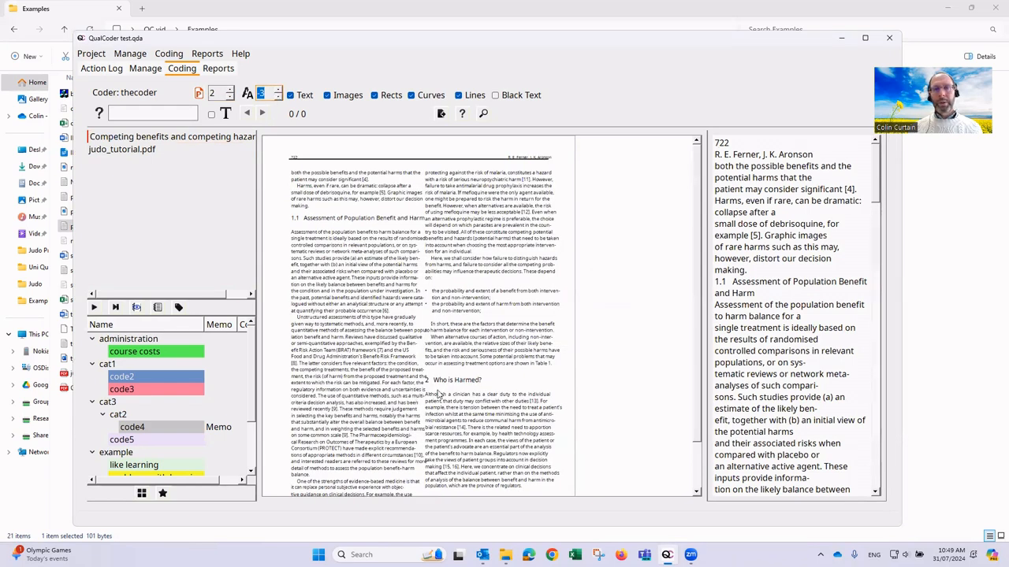
pyautogui.scroll(-1, 439, 392)
pyautogui.scroll(1, 437, 381)
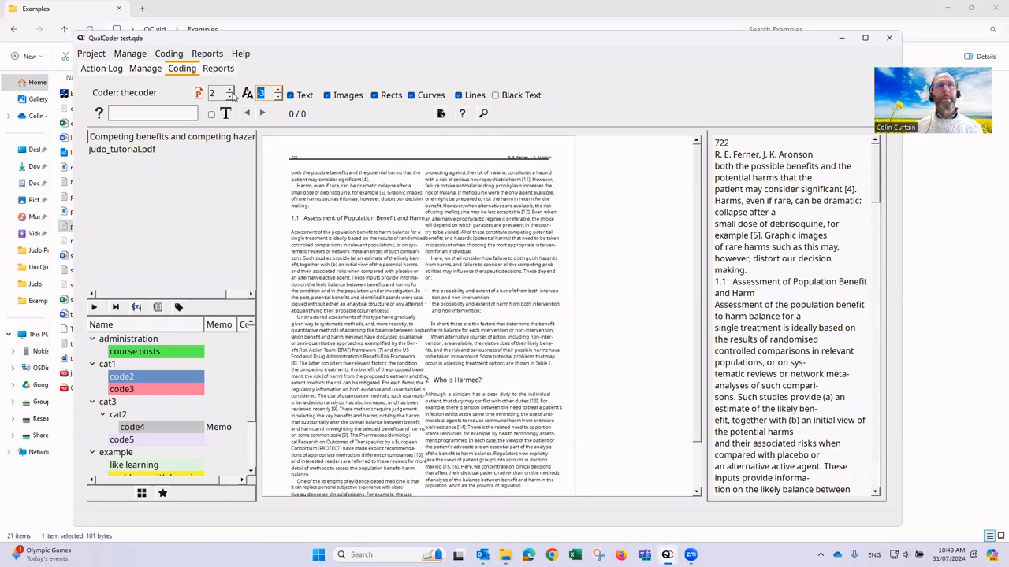
# Page forward through the PDF to page 7, examining how tables, boxes and diagrams are rendered
pyautogui.click(230, 91)
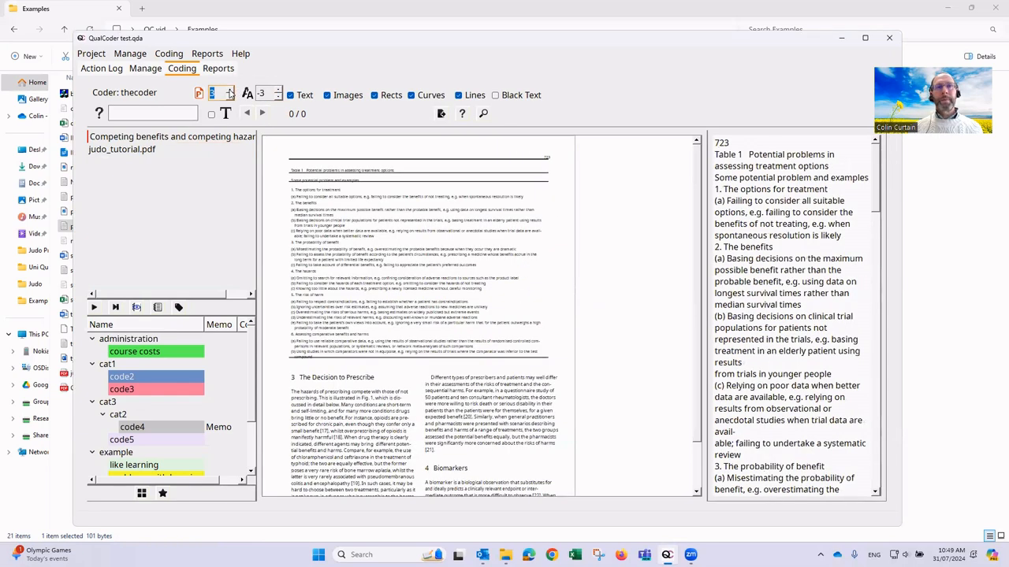
pyautogui.click(229, 92)
pyautogui.click(229, 92)
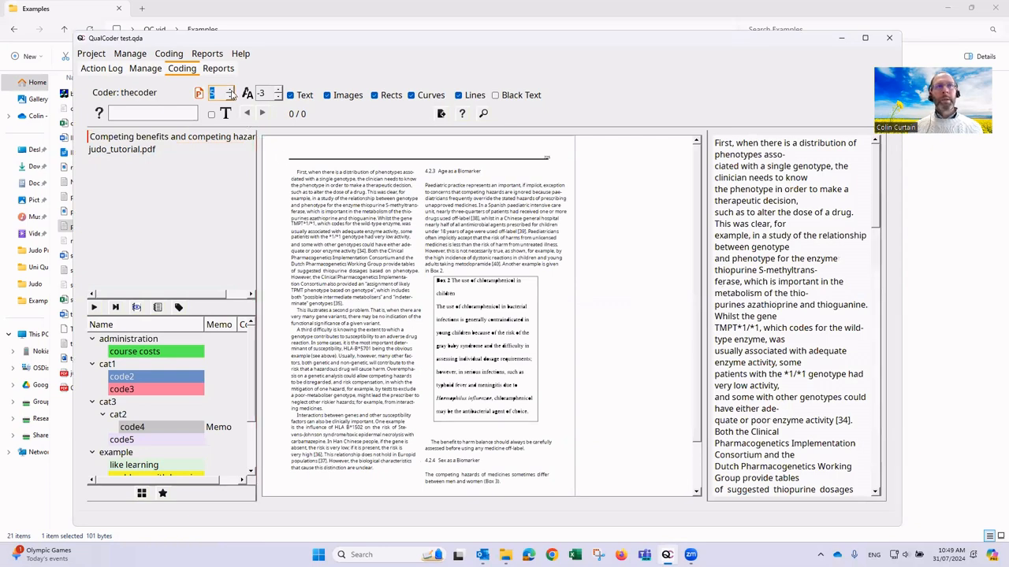
pyautogui.click(229, 93)
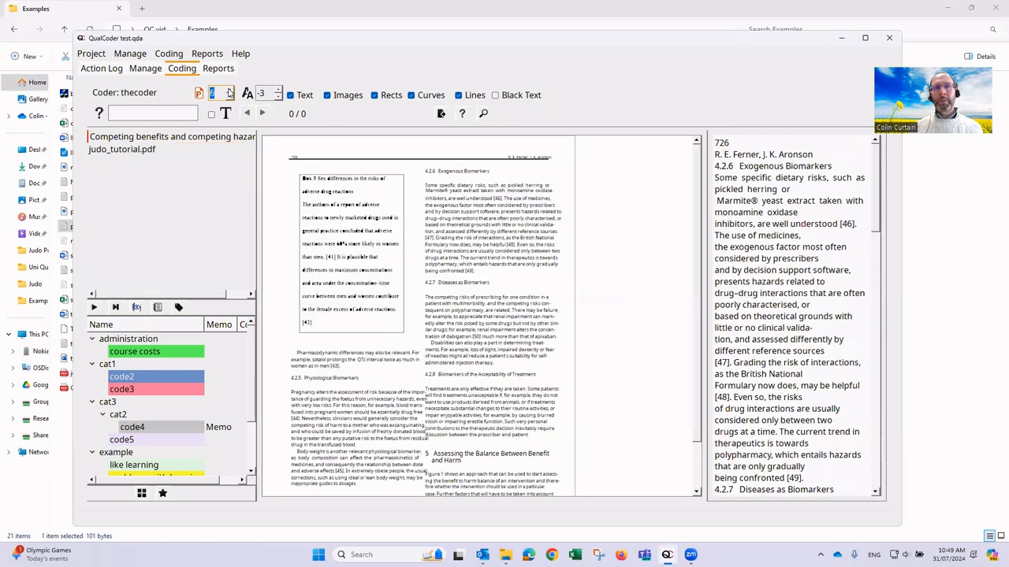
pyautogui.click(229, 92)
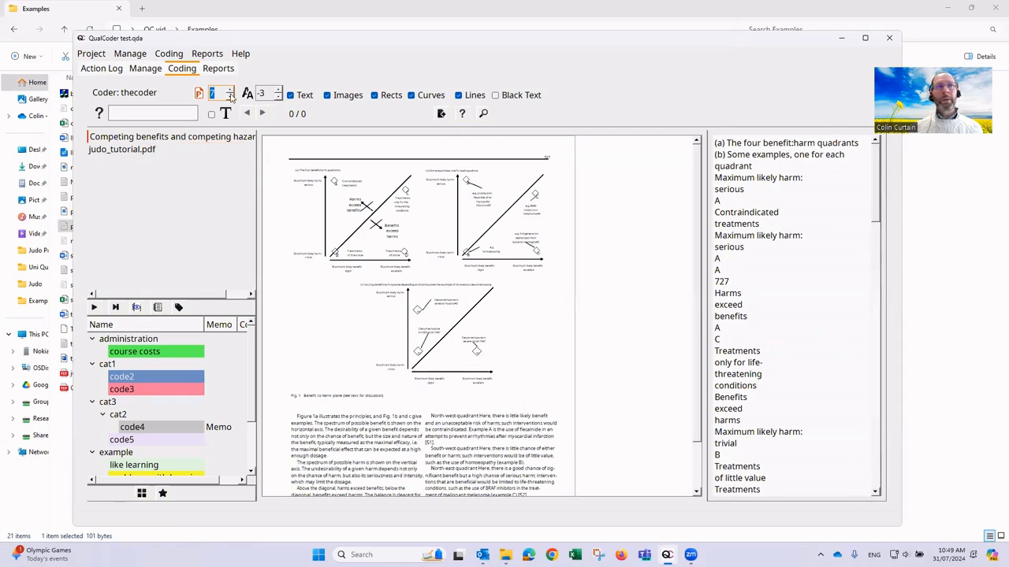
# Return to page 1 of the PDF and try out a text selection in its plain text
pyautogui.write('1')
pyautogui.moveTo(748, 189); pyautogui.dragTo(755, 260)
pyautogui.click(755, 315)
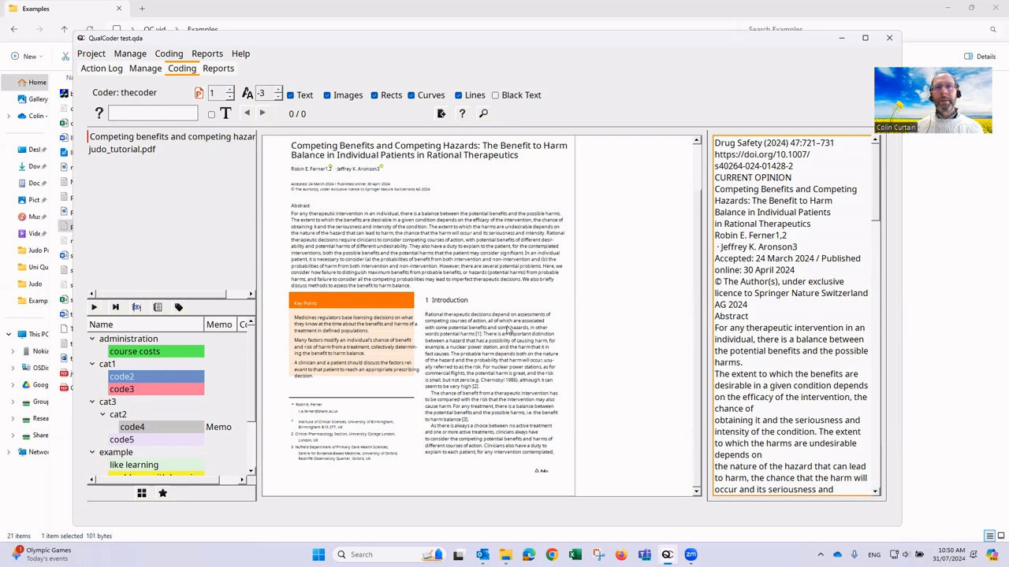
# On the PDF page, select the abstract lines from "therapeutic decisions require" to "Here, we" and code them with "course costs"
pyautogui.click(427, 317)
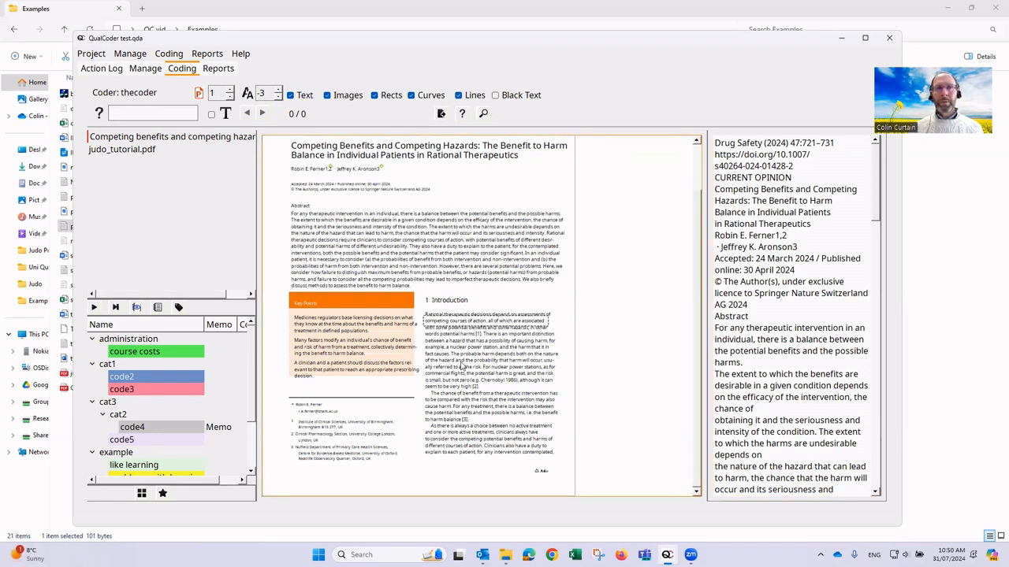
pyautogui.click(369, 245)
pyautogui.click(345, 265)
pyautogui.click(306, 251)
pyautogui.moveTo(281, 247); pyautogui.dragTo(314, 274)
pyautogui.click(146, 353)
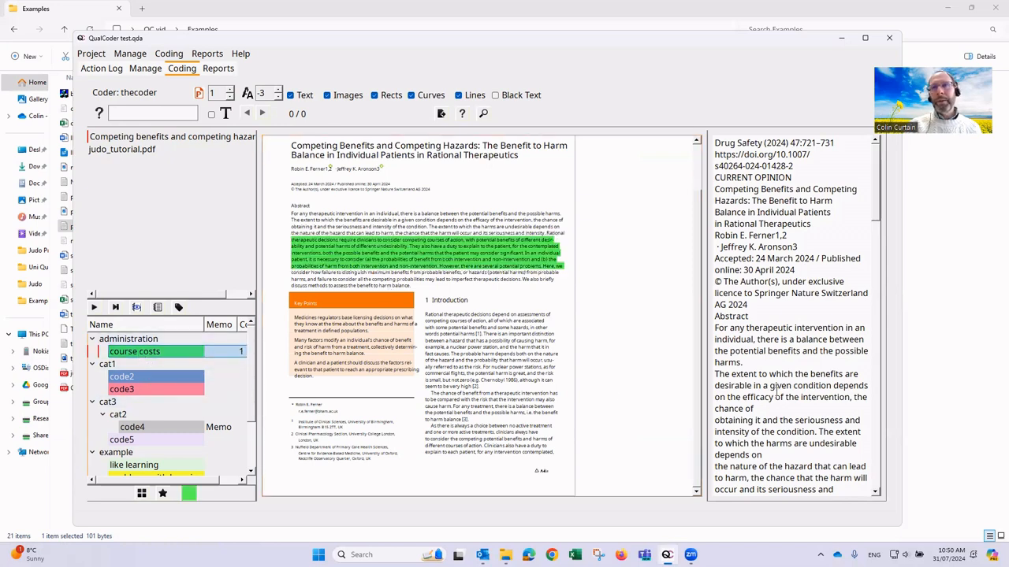
# In the plain text, code "The extent to which the benefits are desirable in a given" with "code2" and check both views
pyautogui.scroll(-8, 767, 398)
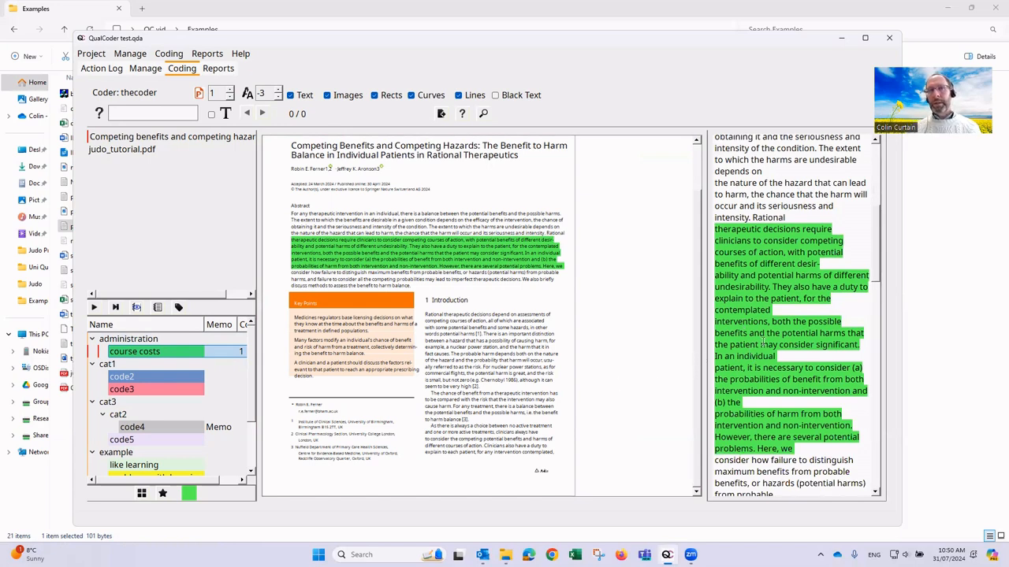
pyautogui.scroll(3, 807, 259)
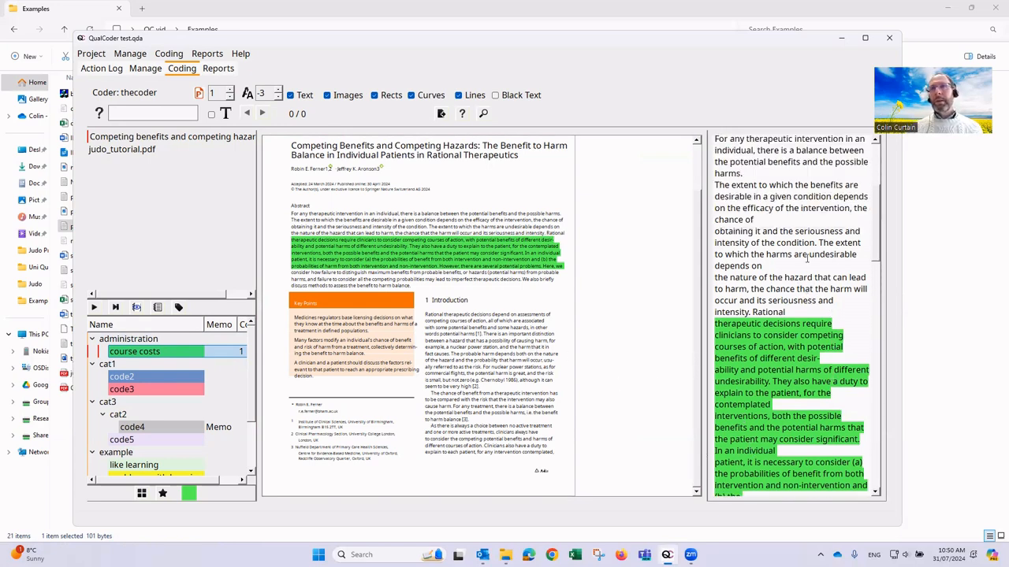
pyautogui.moveTo(716, 184); pyautogui.dragTo(793, 198)
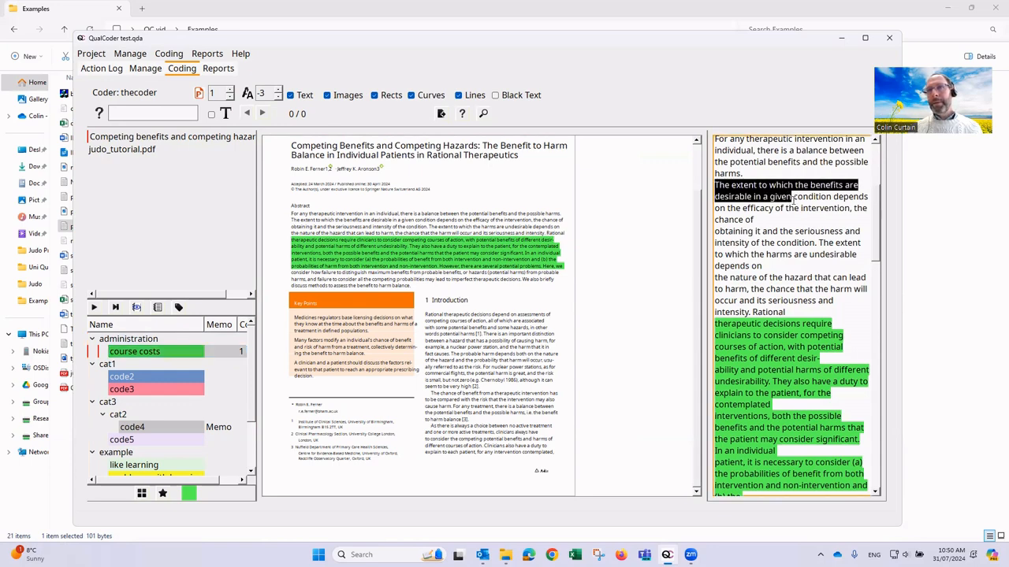
pyautogui.click(126, 377)
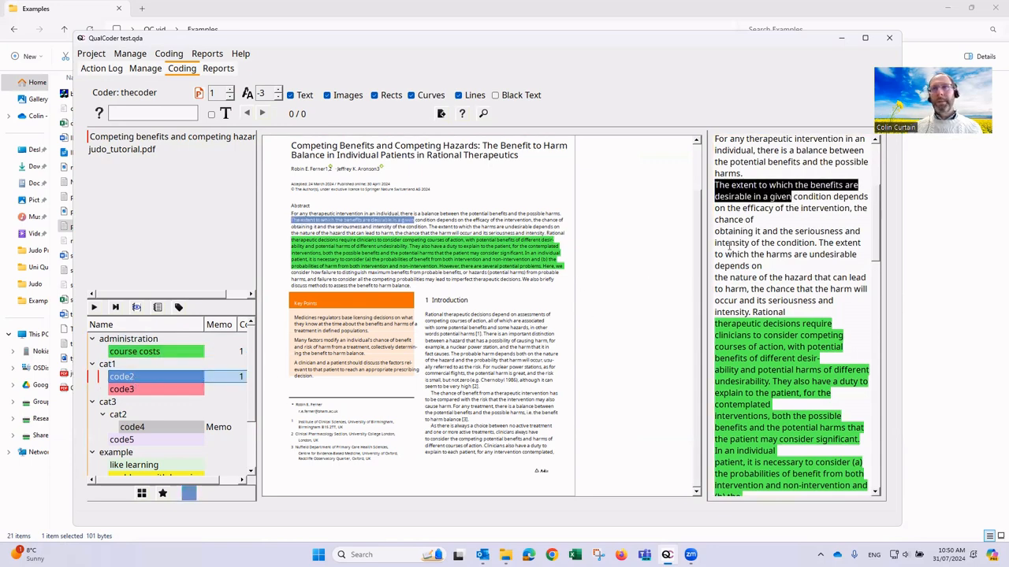
pyautogui.click(754, 272)
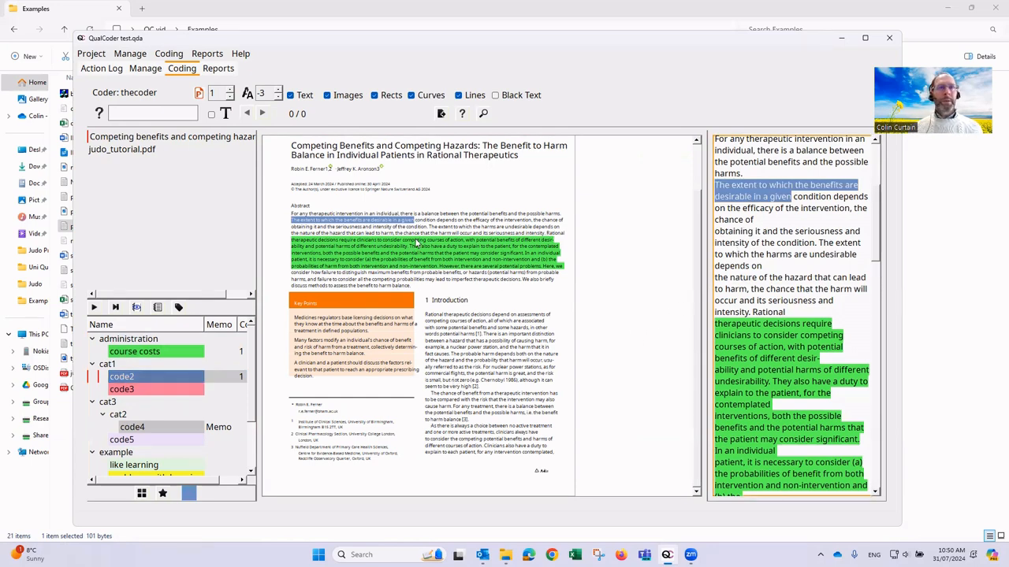
pyautogui.scroll(1, 402, 336)
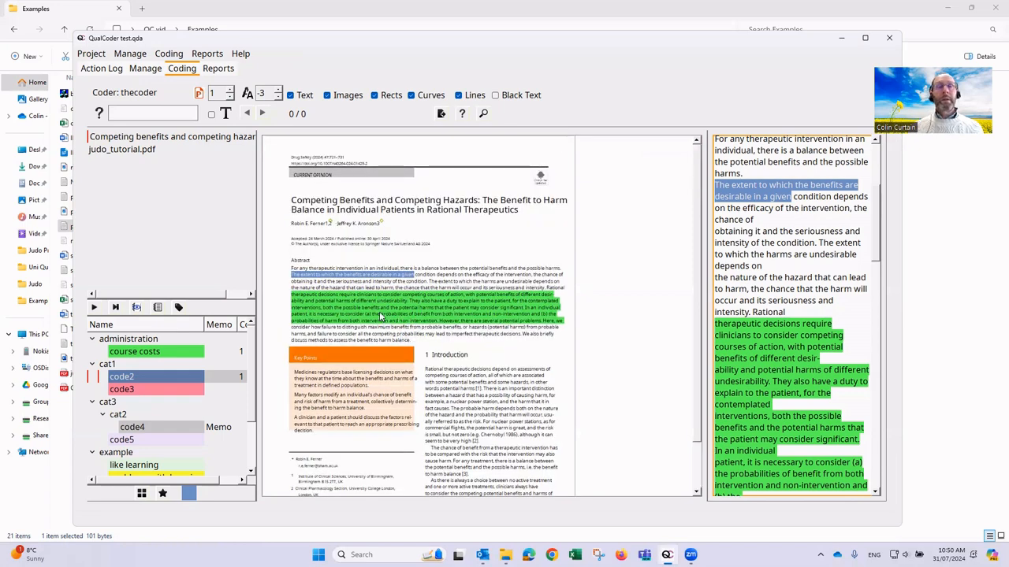
# Look over the rest of page 1 of the PDF and open judo_tutorial.pdf
pyautogui.scroll(-1, 400, 339)
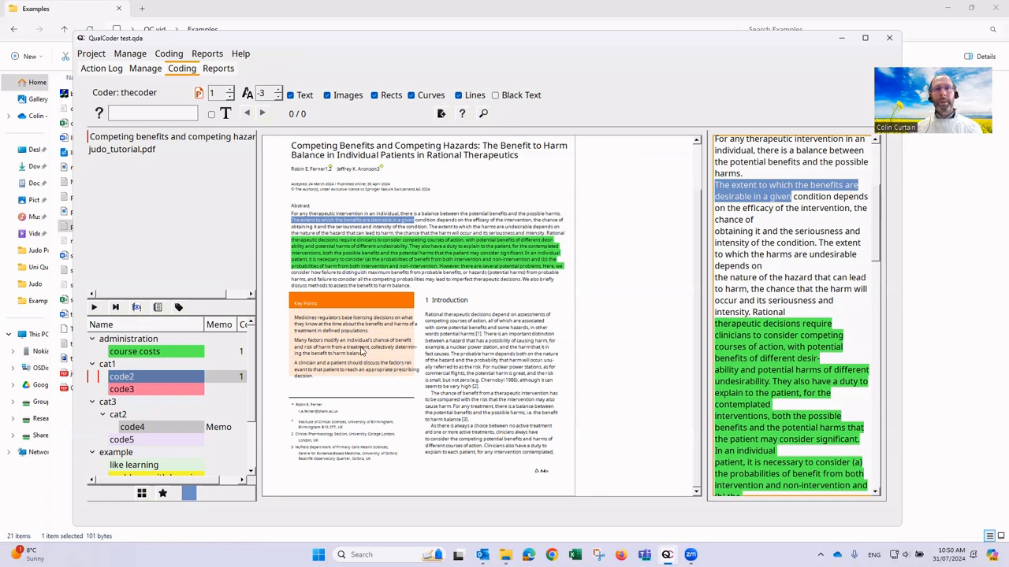
pyautogui.click(130, 149)
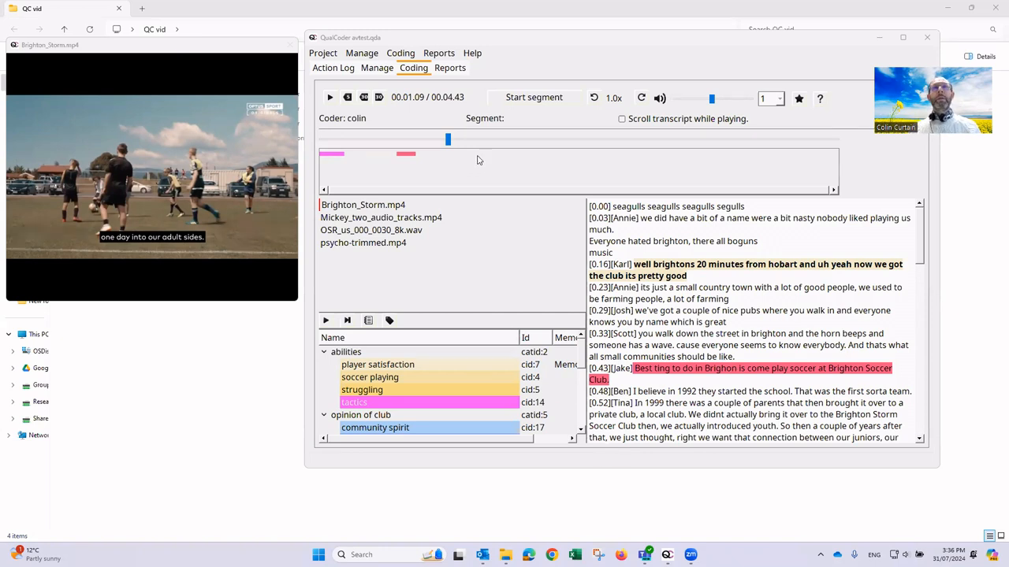
# Enlarge the transcript and code tree areas in the audio/video coding view, and try out a text selection in the transcript
pyautogui.click(401, 54)
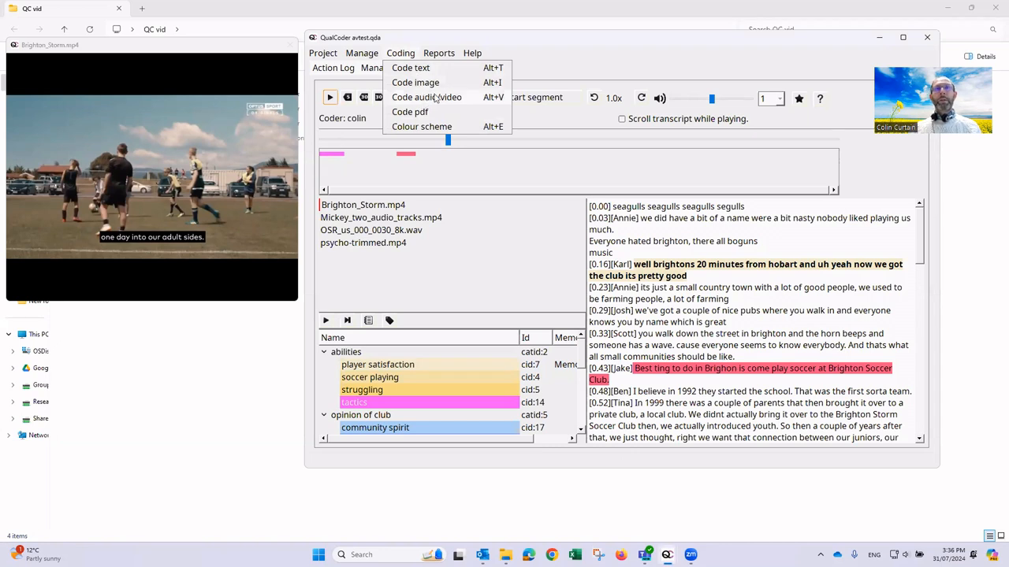
pyautogui.click(557, 51)
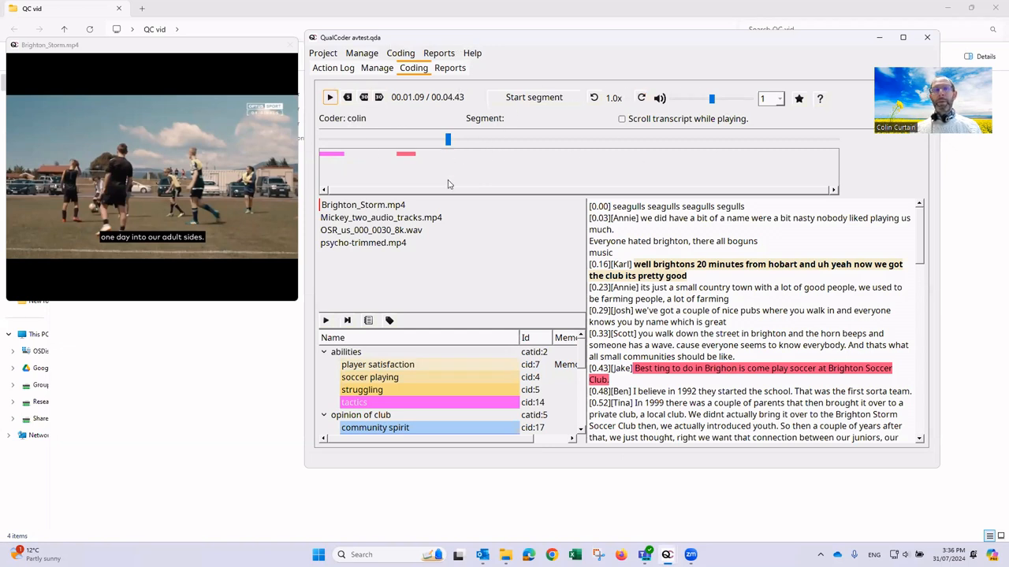
pyautogui.moveTo(586, 285); pyautogui.dragTo(528, 284)
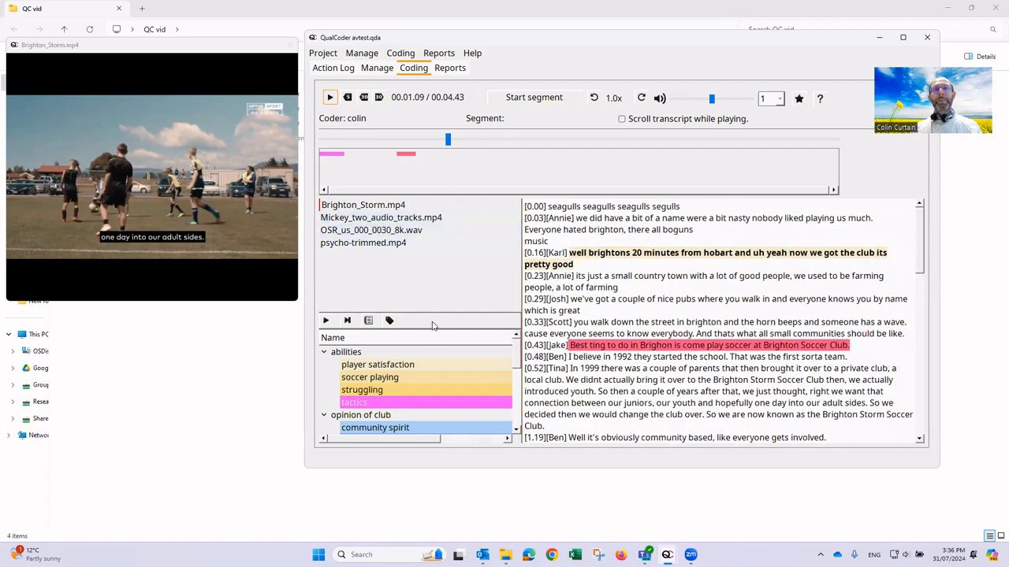
pyautogui.moveTo(434, 330); pyautogui.dragTo(433, 281)
pyautogui.scroll(-3, 417, 339)
pyautogui.scroll(2, 418, 364)
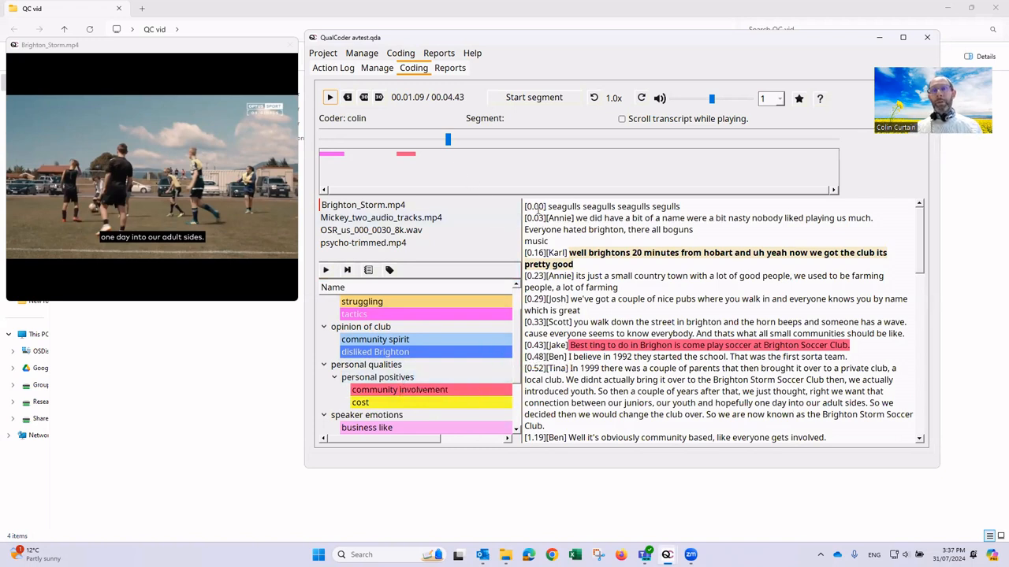
pyautogui.moveTo(567, 230)
pyautogui.mouseDown()
pyautogui.moveTo(585, 316)
pyautogui.moveTo(586, 230)
pyautogui.mouseUp()
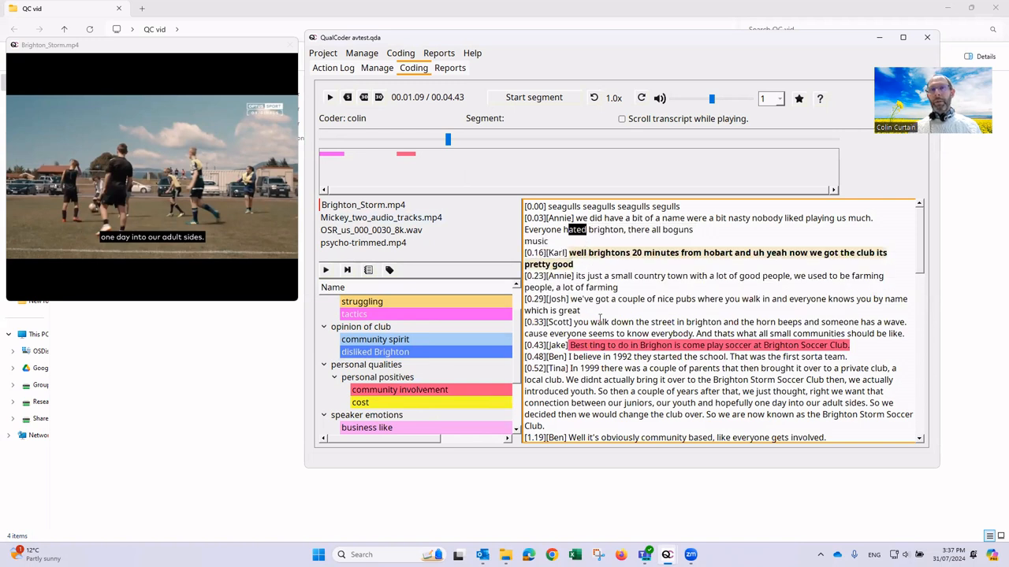
pyautogui.click(570, 213)
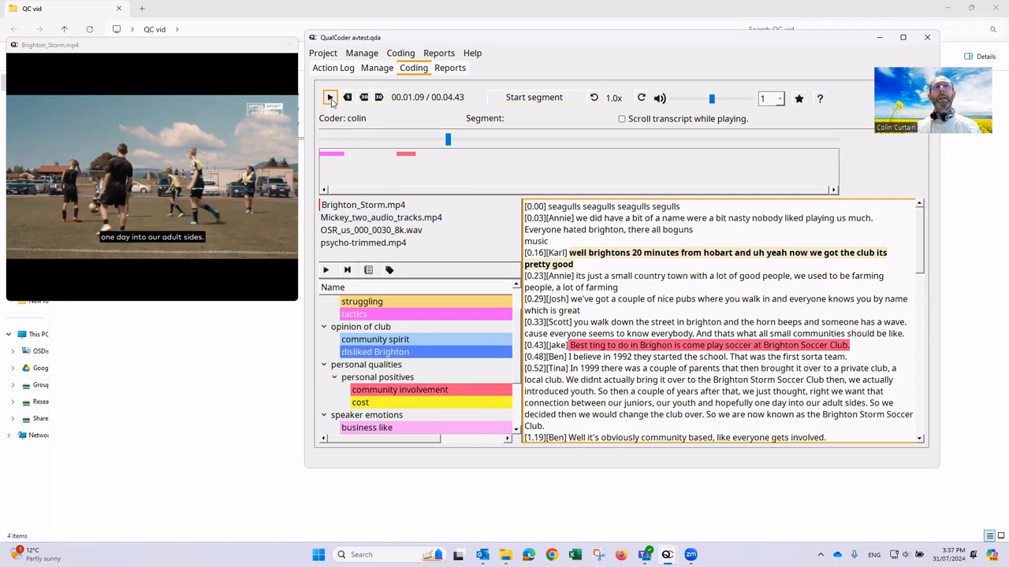
# Play Brighton_Storm.mp4 in short stretches at a higher volume, skip forward 30 seconds and pause at 00.01.41
pyautogui.click(330, 98)
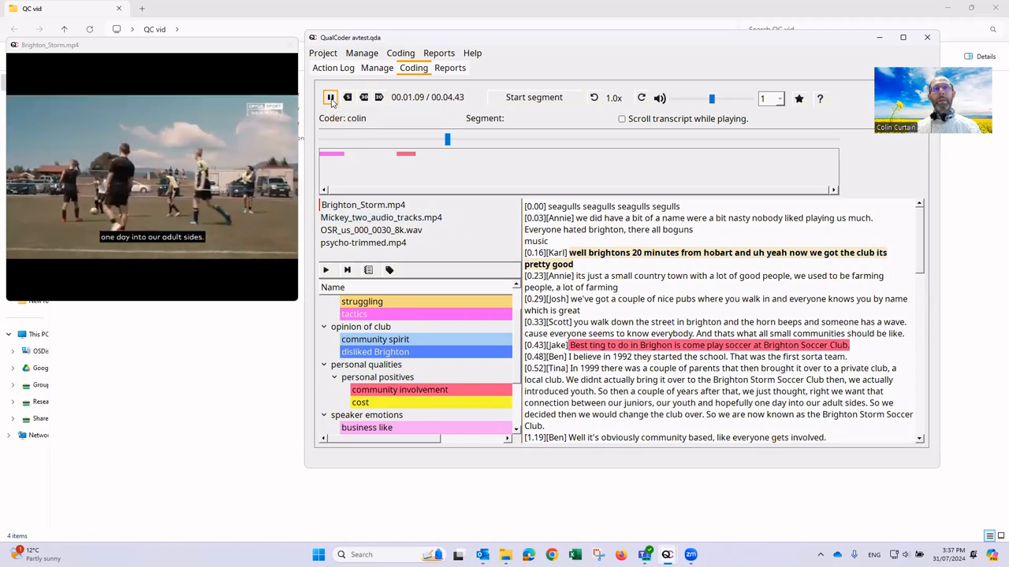
pyautogui.click(330, 98)
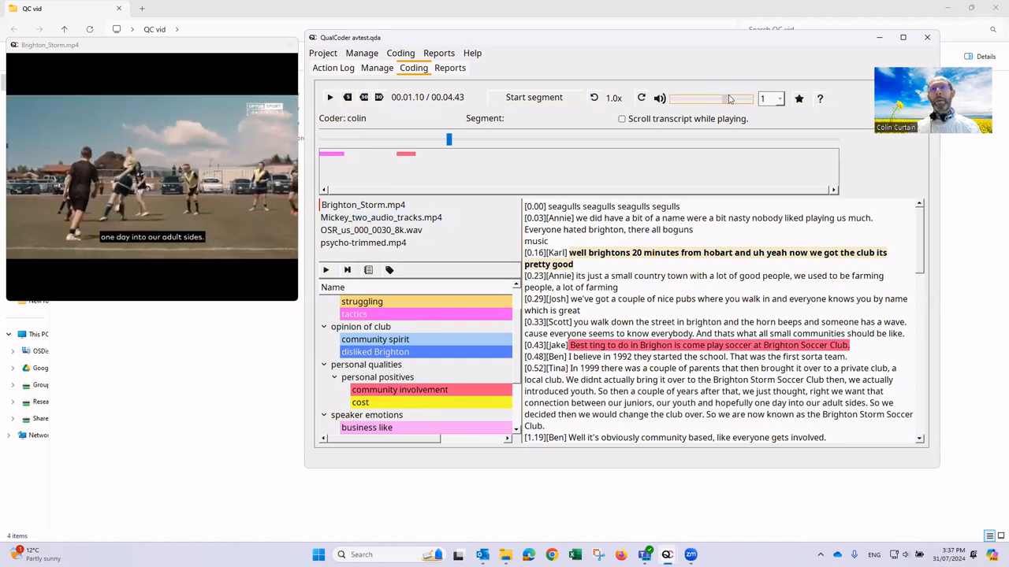
pyautogui.click(335, 99)
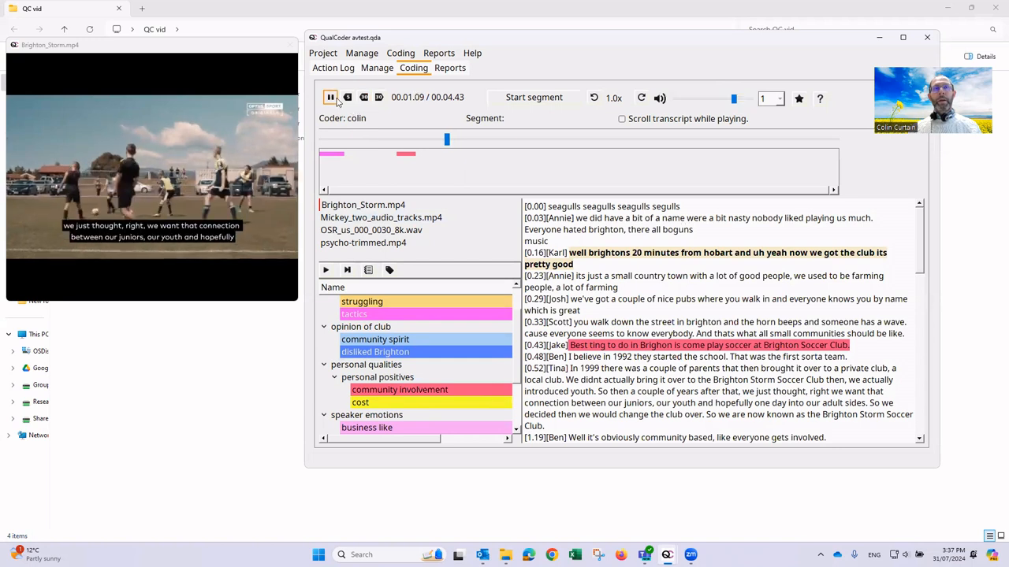
pyautogui.click(331, 97)
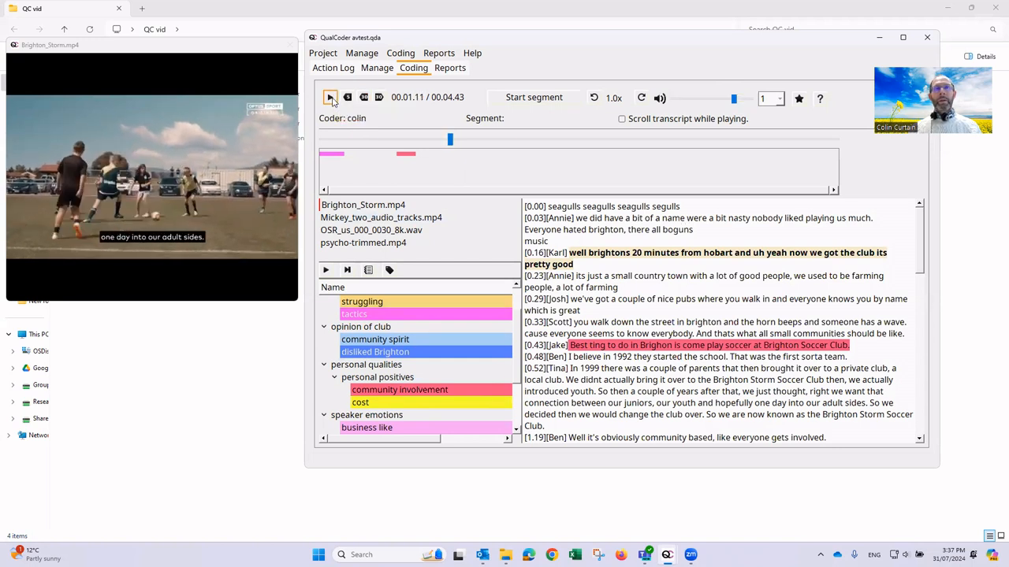
pyautogui.click(379, 97)
pyautogui.click(330, 98)
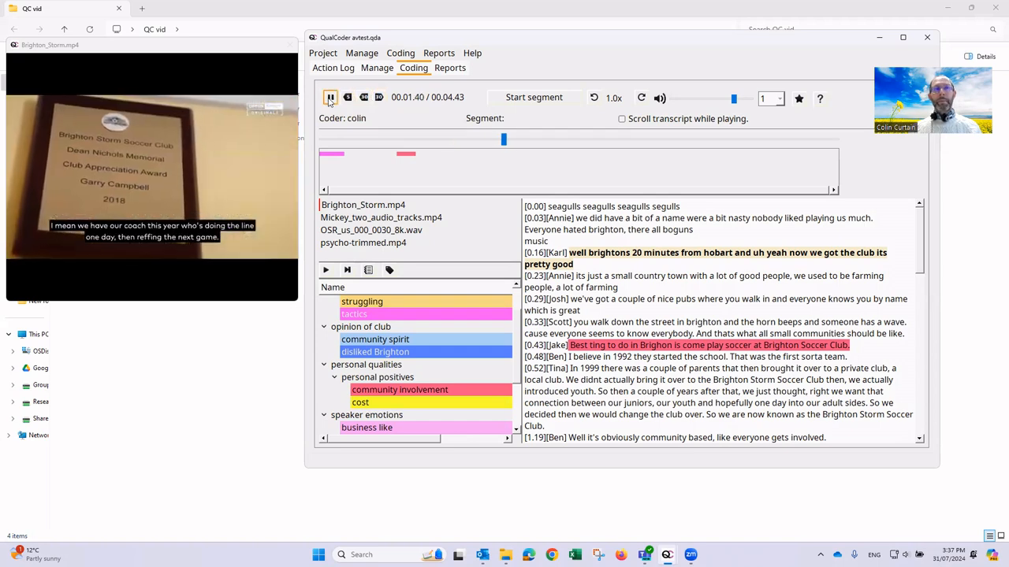
pyautogui.click(329, 97)
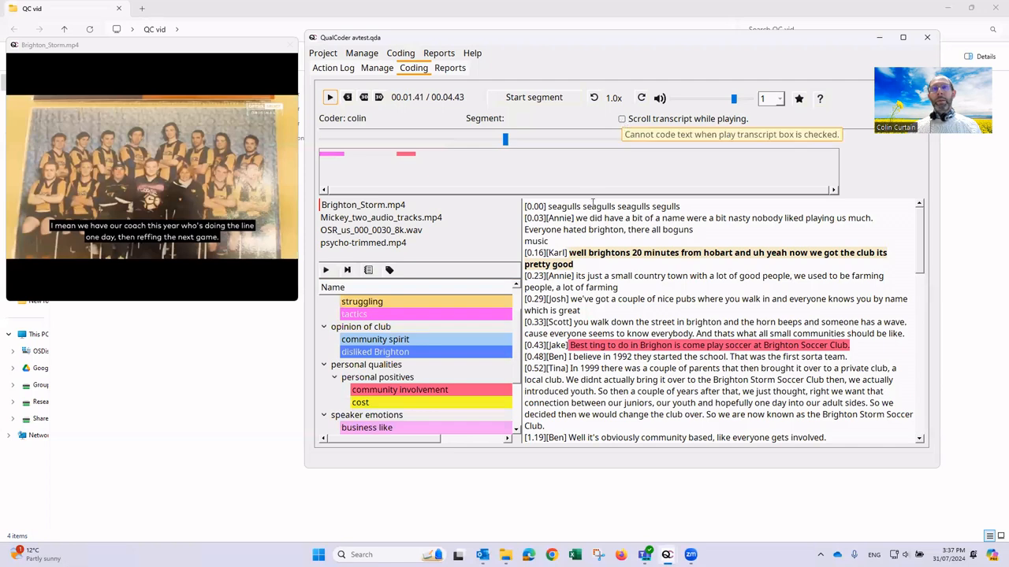
pyautogui.click(535, 282)
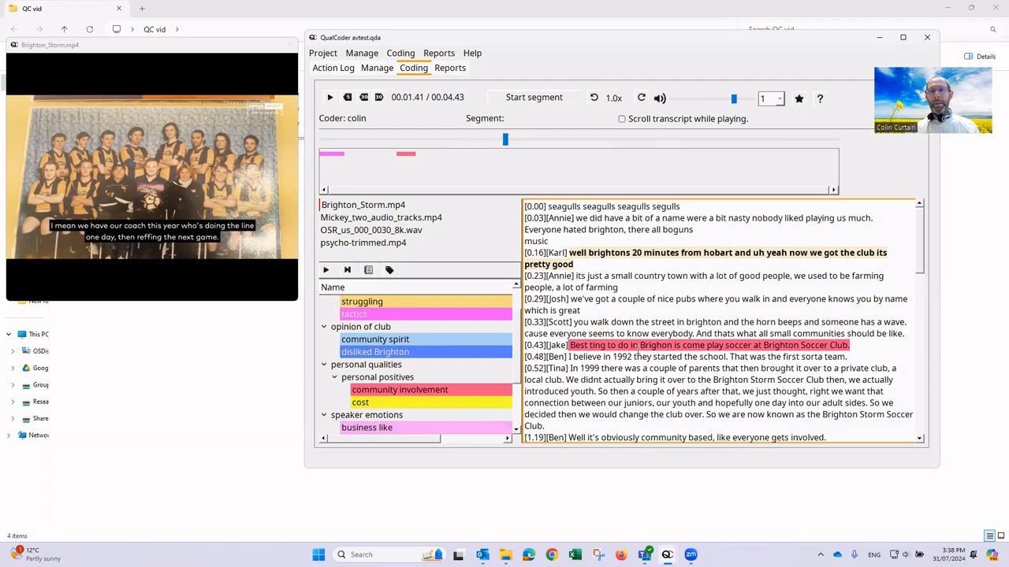
pyautogui.click(402, 183)
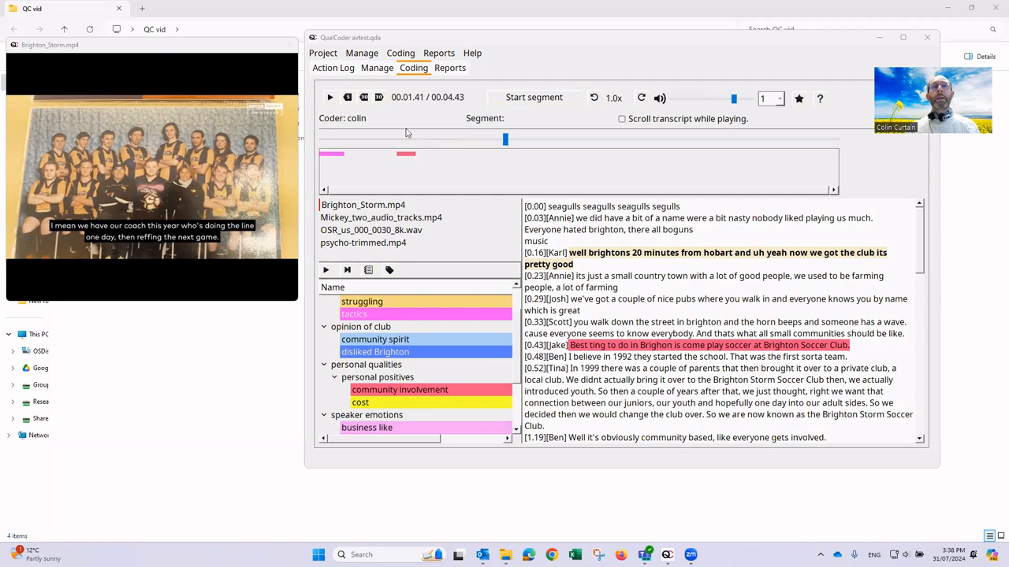
pyautogui.click(406, 95)
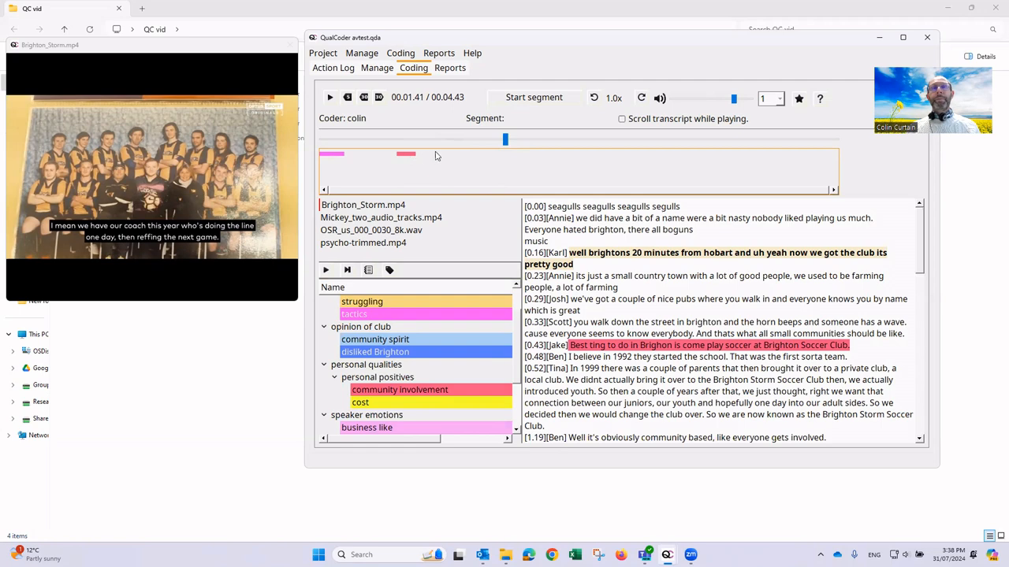
# Mark a video segment from 00.01.41 to 00.01.52 during playback, pause the video and set the volume to about half
pyautogui.click(533, 97)
pyautogui.click(331, 98)
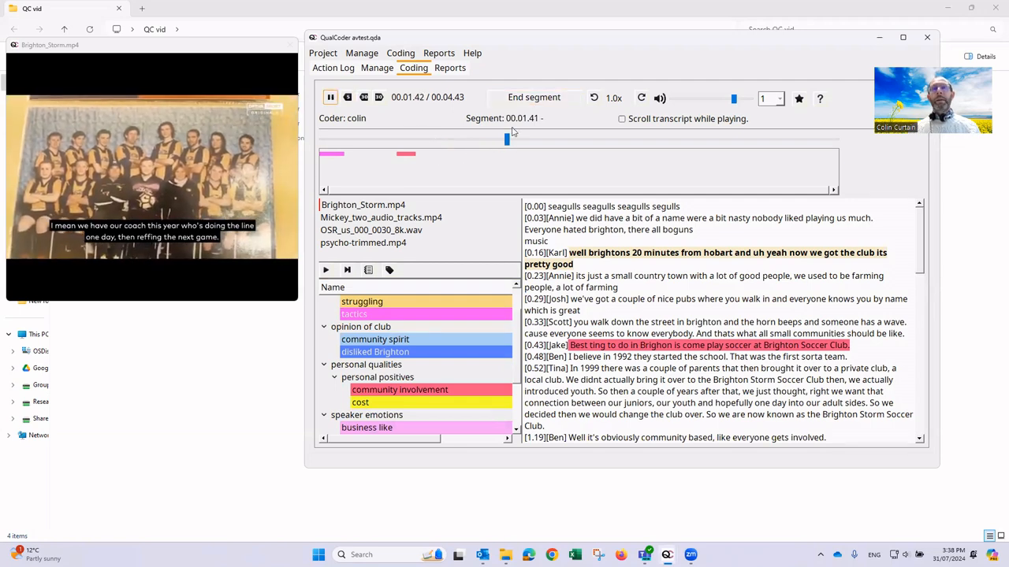
pyautogui.click(691, 101)
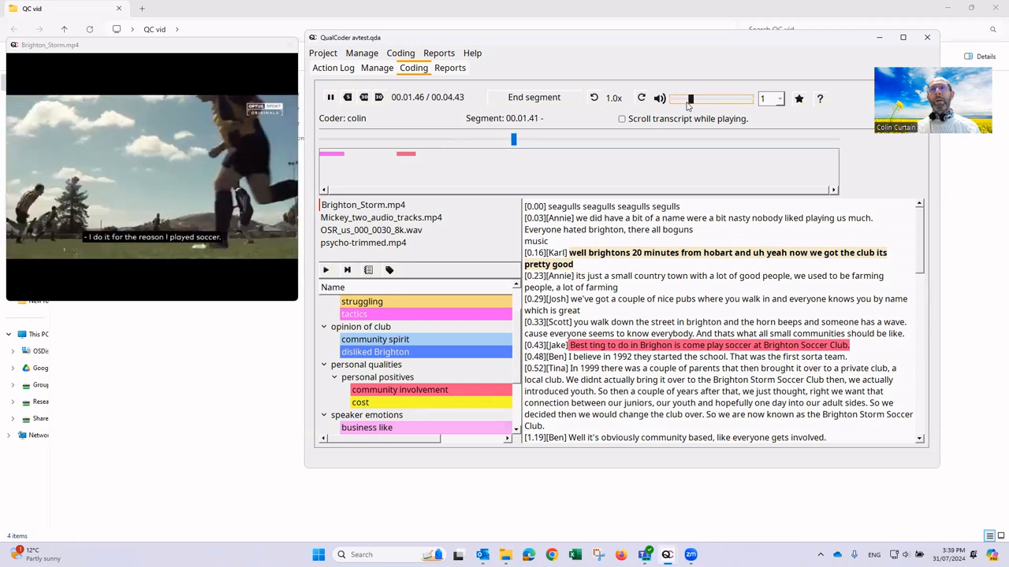
pyautogui.click(539, 101)
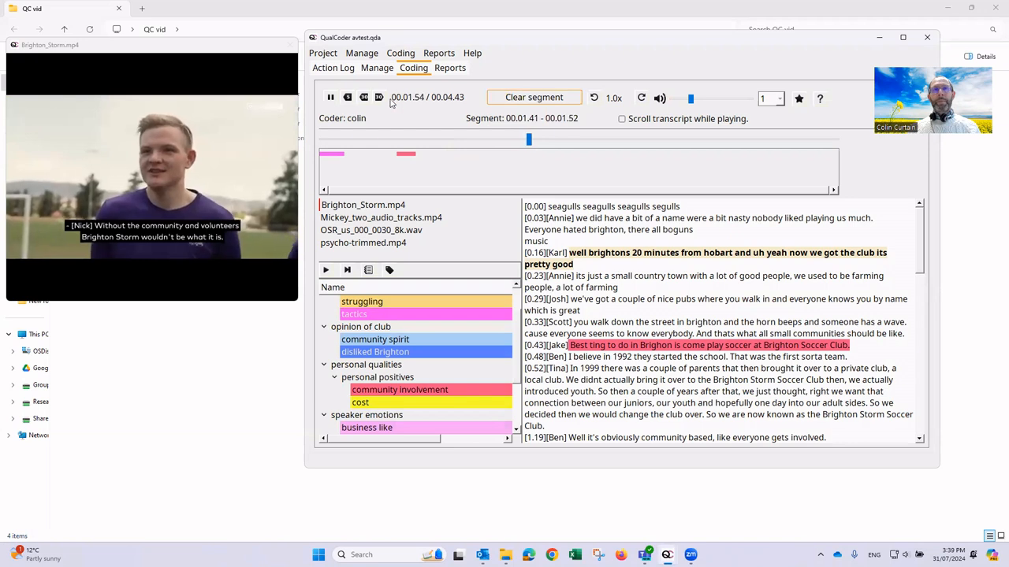
pyautogui.click(330, 97)
pyautogui.moveTo(687, 103); pyautogui.dragTo(713, 101)
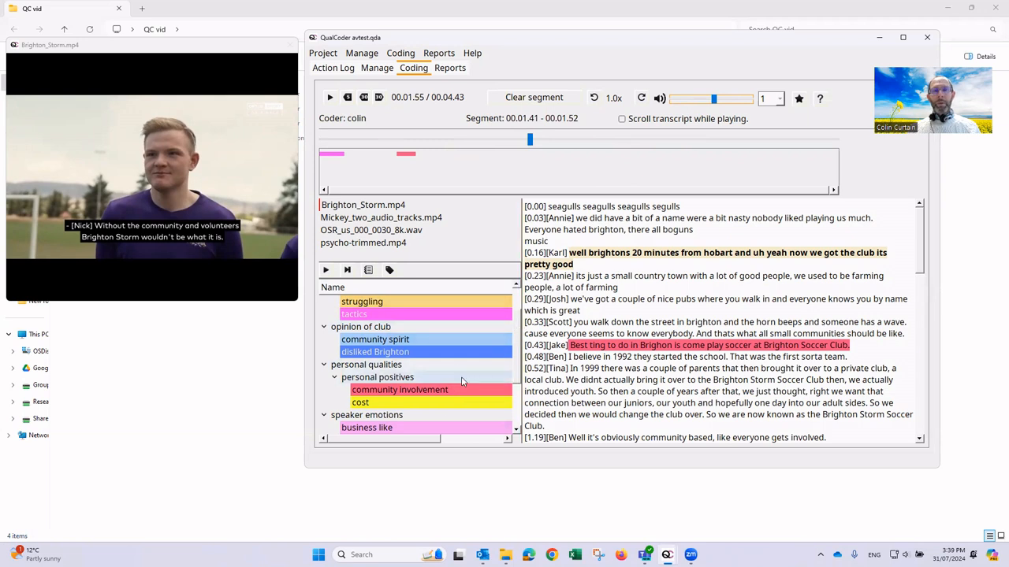
# Assign the marked video segment to the code "cost" under personal positives
pyautogui.scroll(1, 409, 390)
pyautogui.scroll(-3, 398, 433)
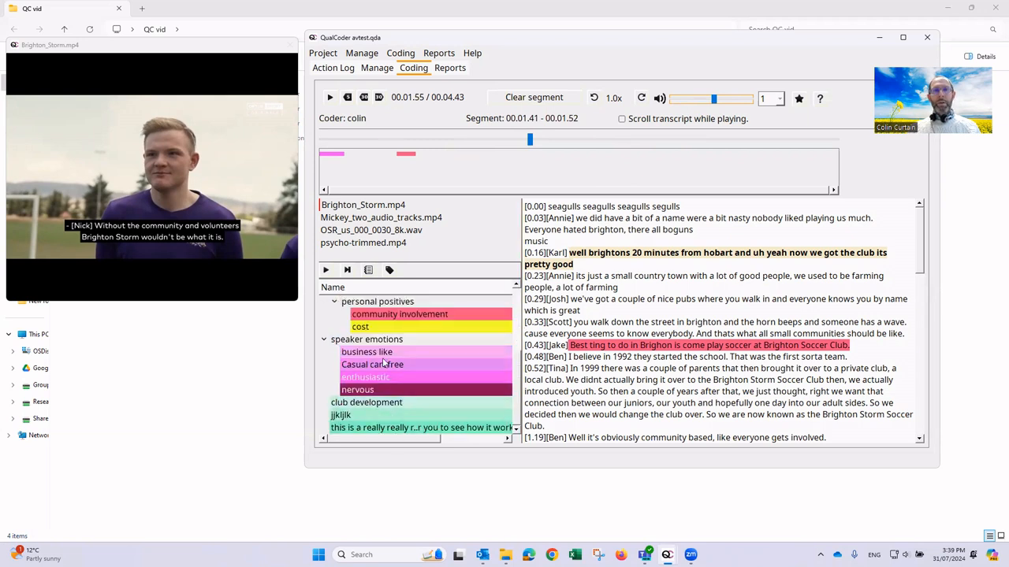
pyautogui.rightClick(377, 327)
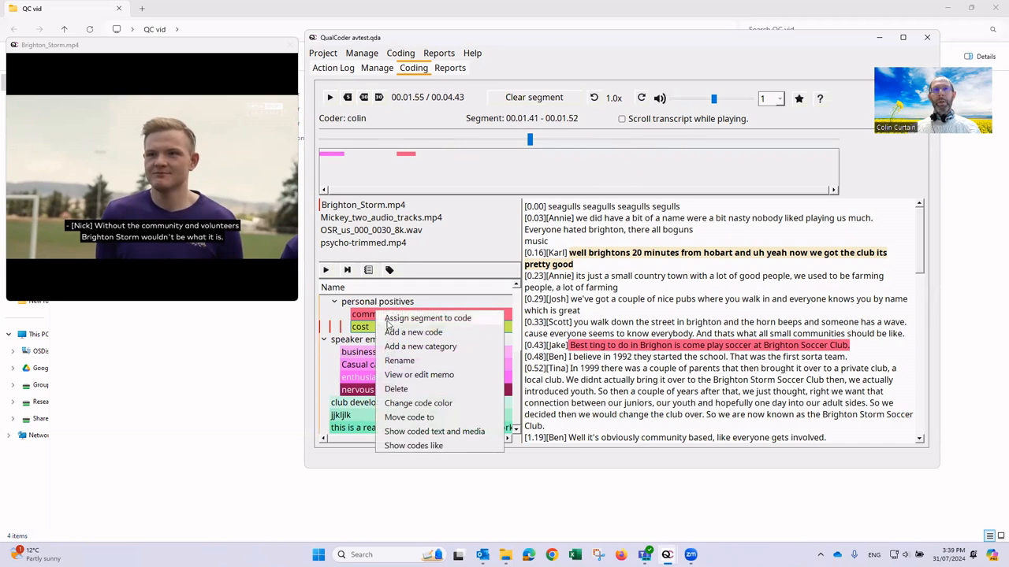
pyautogui.click(418, 319)
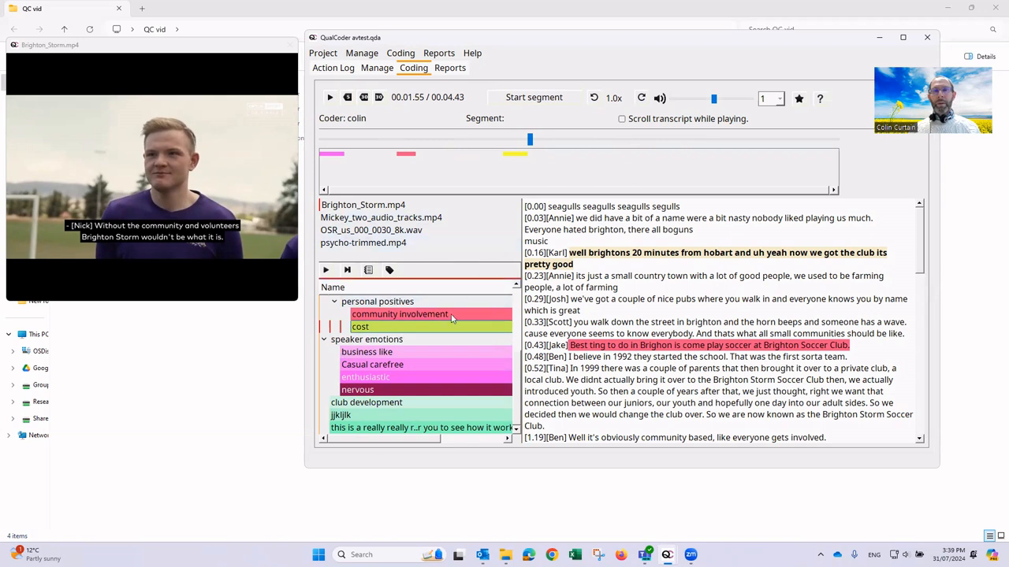
# Move the playback position to about 00.01.39 and inspect the yellow "cost" segment and its options
pyautogui.moveTo(529, 145); pyautogui.dragTo(501, 144)
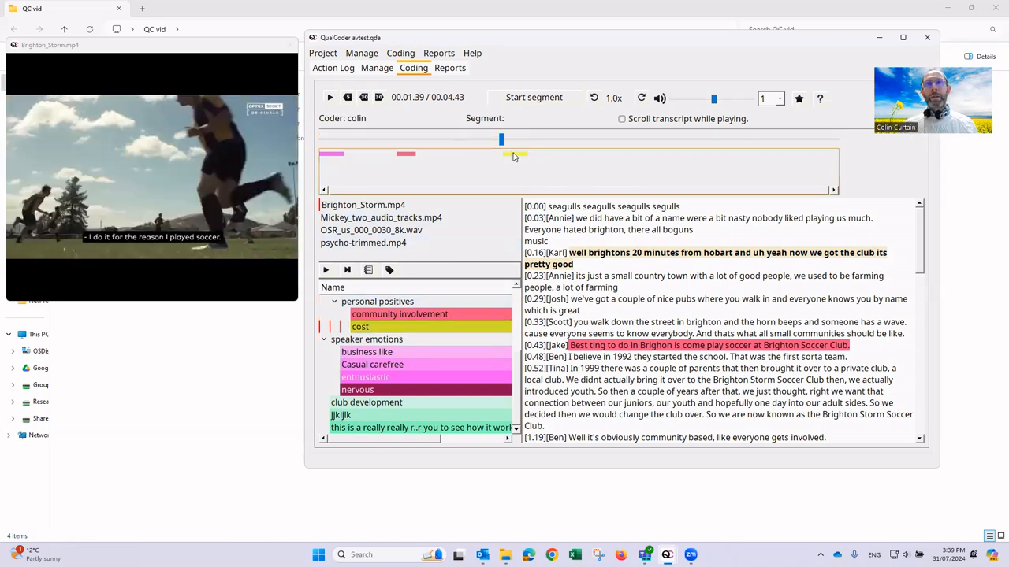
pyautogui.rightClick(509, 153)
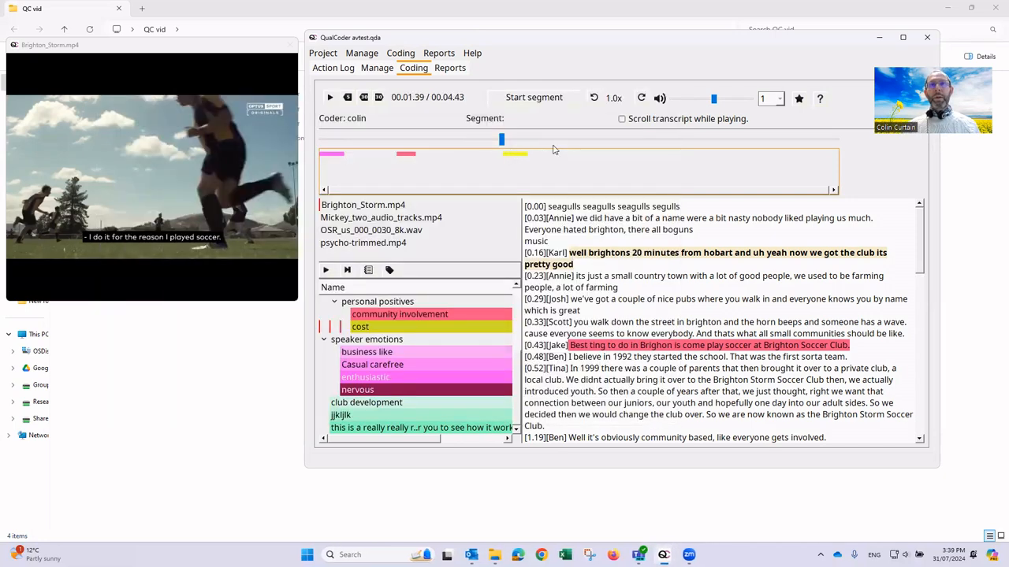
pyautogui.moveTo(511, 158)
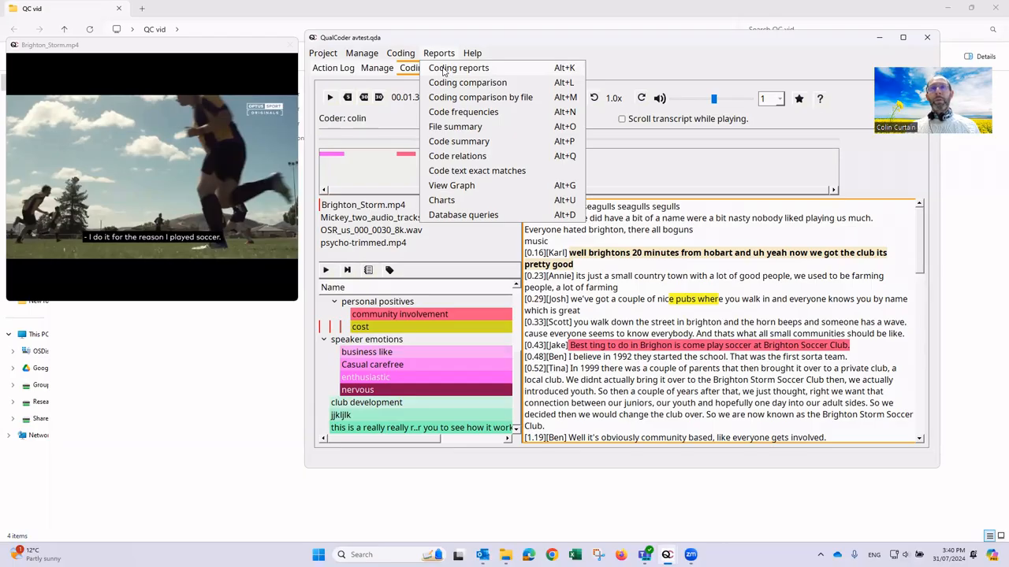
# Switch from audio/video coding to text coding to close the video window, and open the coding report
pyautogui.click(457, 69)
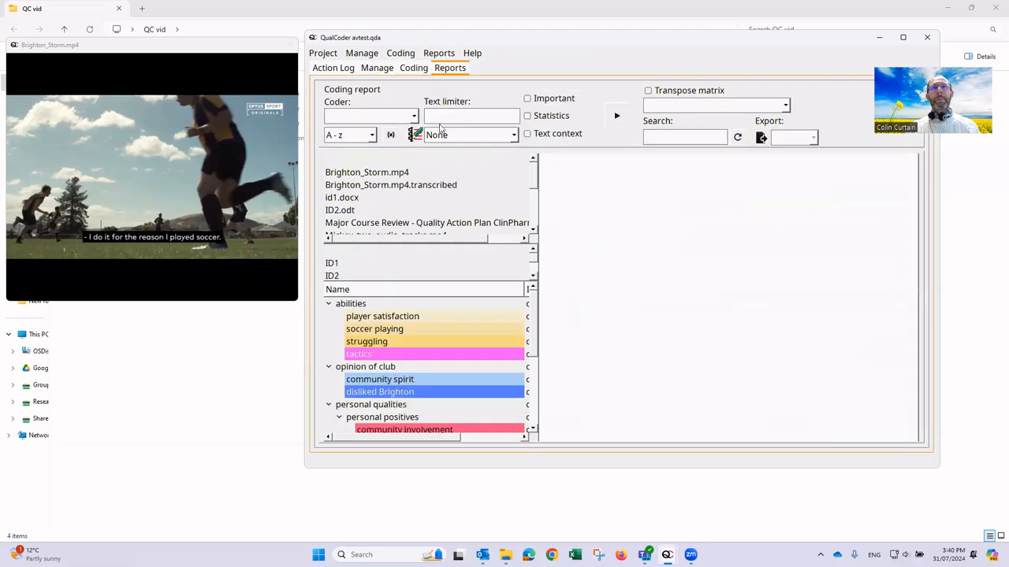
pyautogui.click(406, 70)
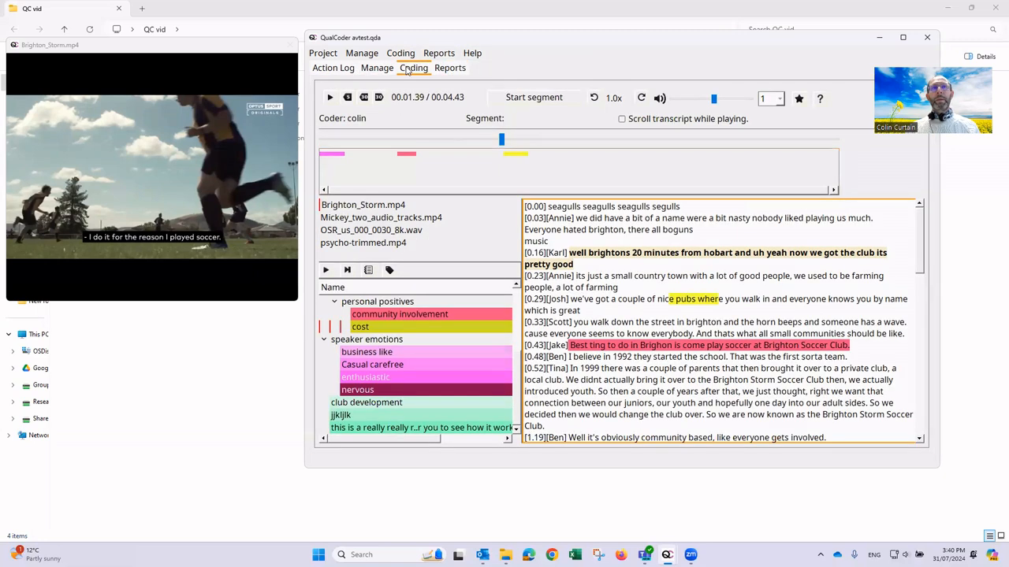
pyautogui.click(395, 53)
pyautogui.click(402, 69)
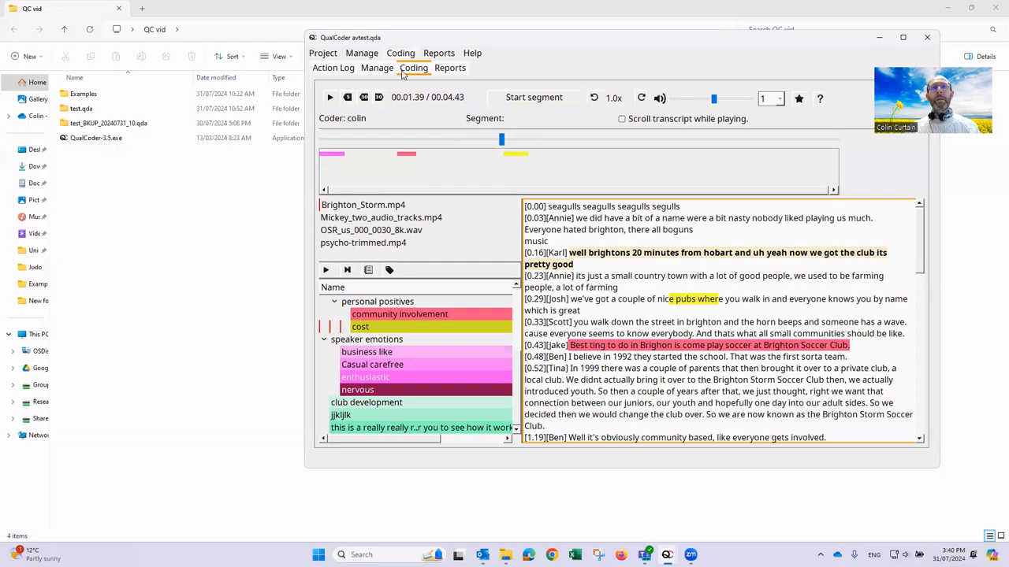
pyautogui.click(439, 52)
pyautogui.click(451, 69)
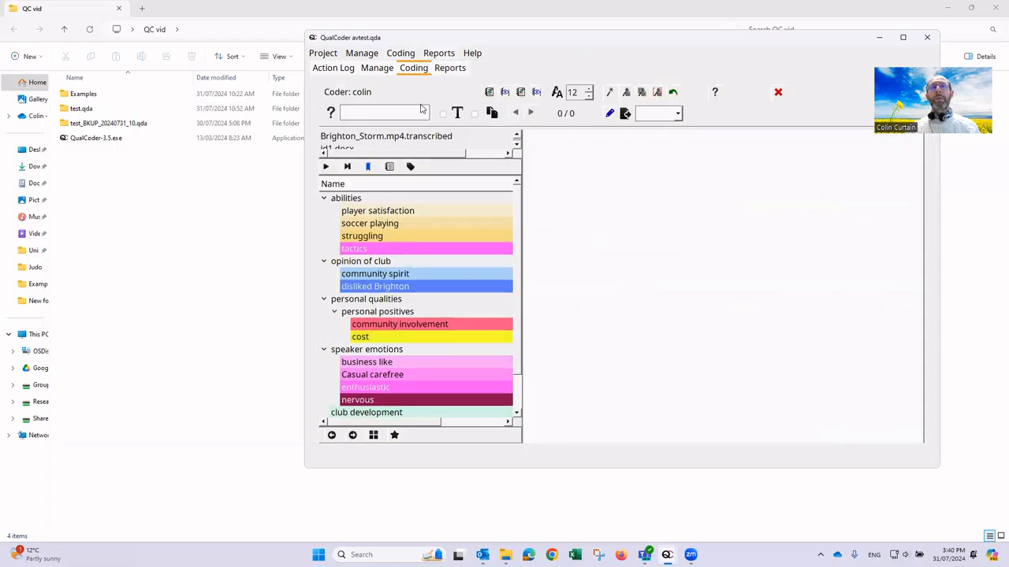
# Reposition and enlarge the QualCoder window to give the coding report more room
pyautogui.moveTo(304, 205); pyautogui.dragTo(184, 210)
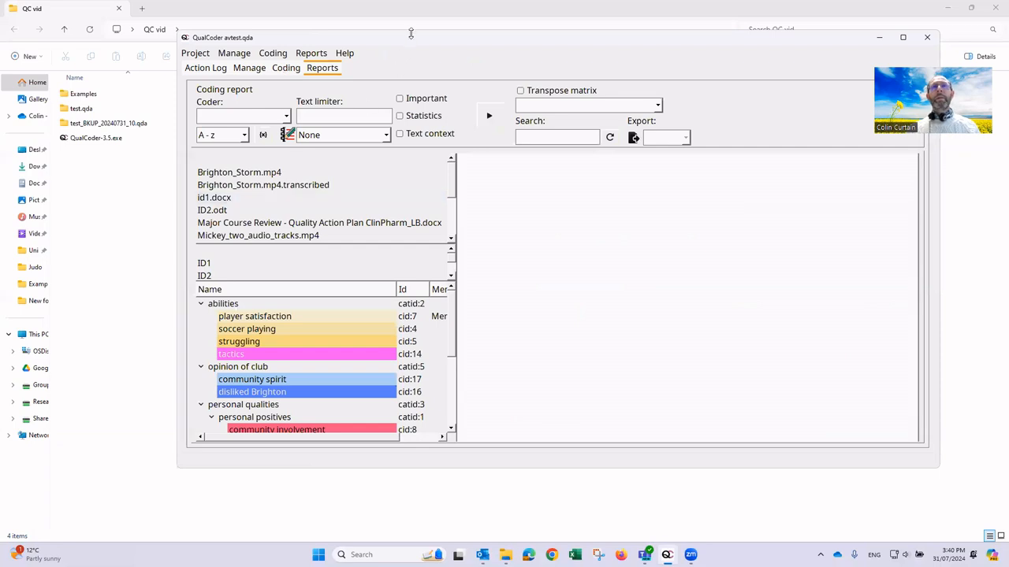
pyautogui.moveTo(401, 46); pyautogui.dragTo(306, 50)
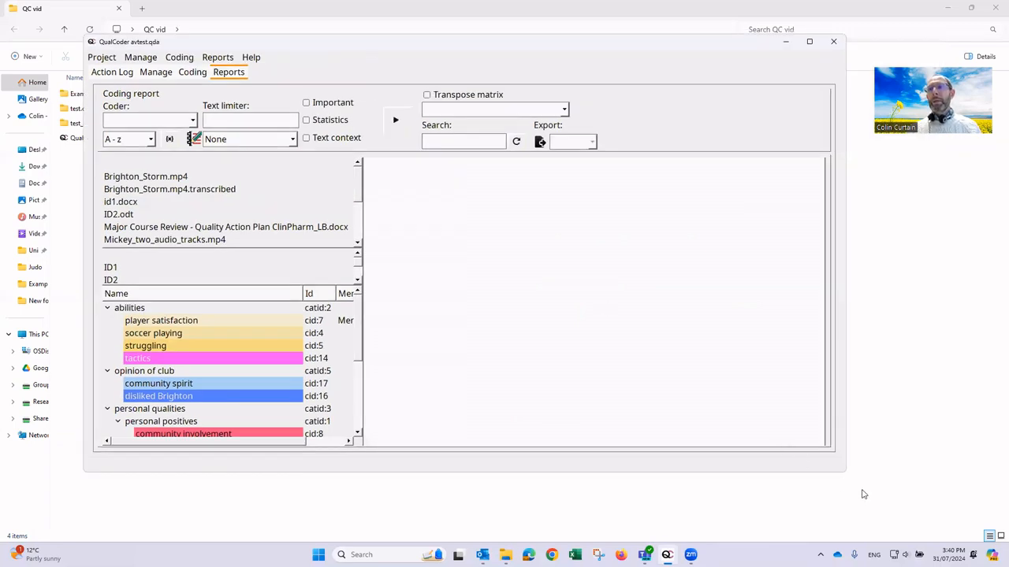
pyautogui.moveTo(843, 470); pyautogui.dragTo(927, 512)
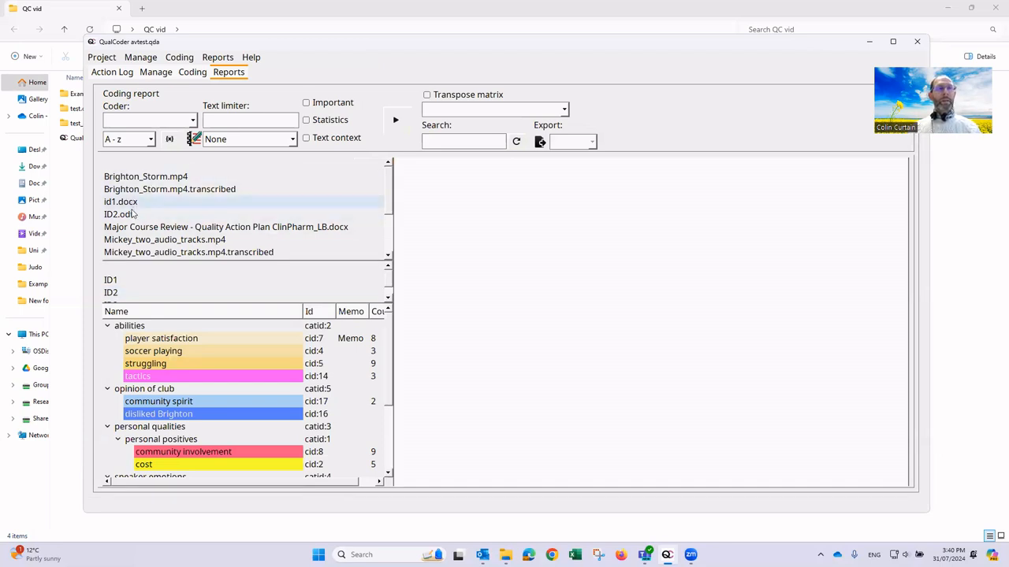
# Select the report files from "Mickey_two_audio_tracks.mp4.transcribed" through "OSR_us_000_0030_8k.wav.txt"
pyautogui.scroll(-1, 141, 219)
pyautogui.scroll(-1, 141, 217)
pyautogui.moveTo(139, 179); pyautogui.dragTo(134, 217)
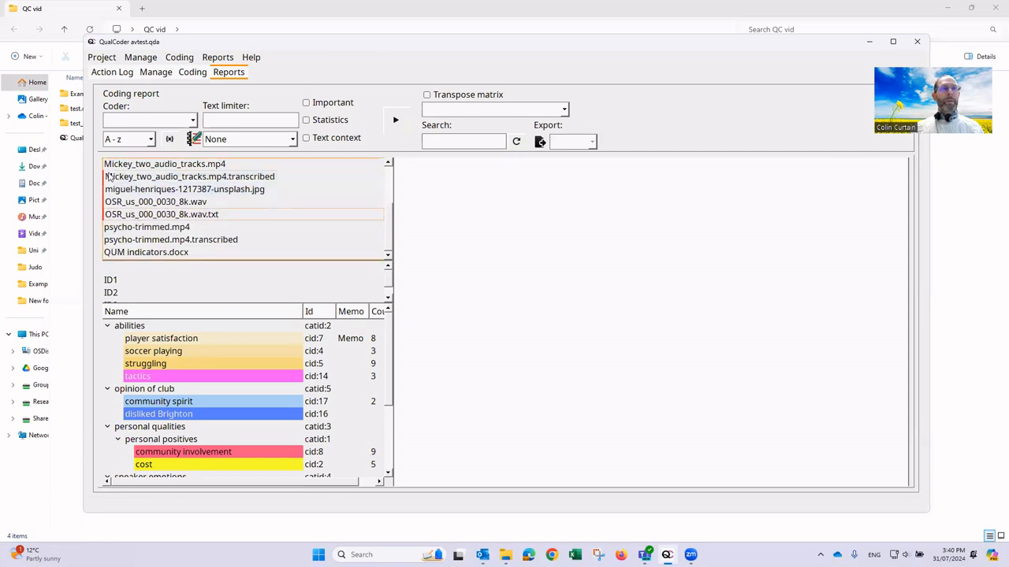
# Extend the report file selection to run from "Brighton_Storm.mp4" through "OSR_us_000_0030_8k.wav.txt"
pyautogui.scroll(2, 131, 202)
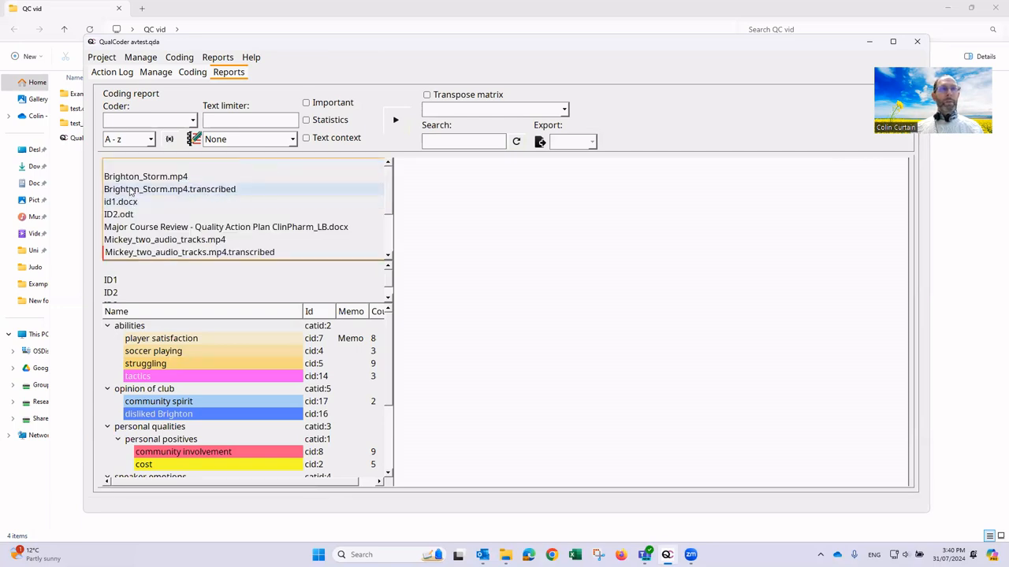
pyautogui.keyDown('ctrl'); pyautogui.click(132, 192); pyautogui.keyUp('ctrl')
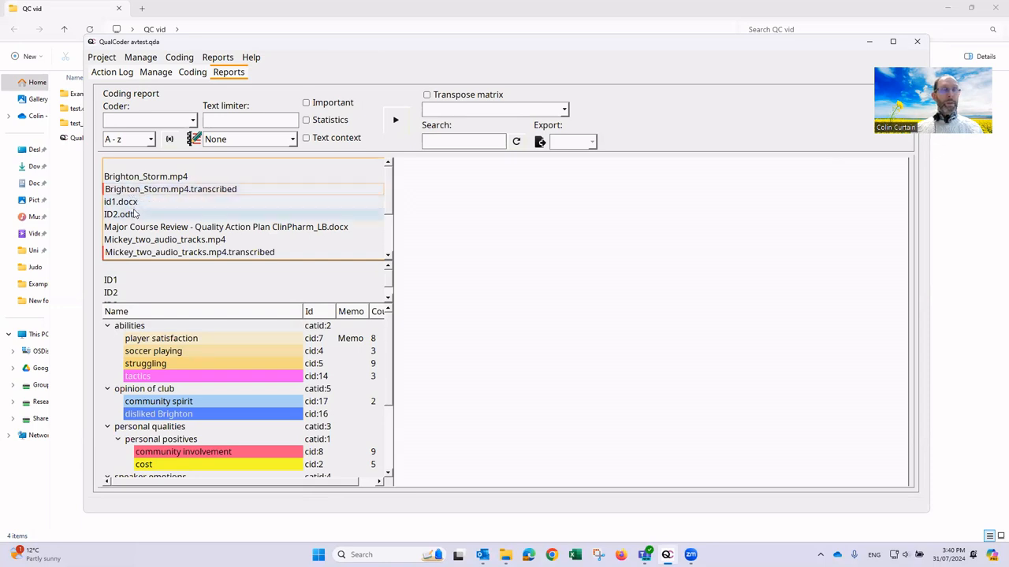
pyautogui.rightClick(147, 168)
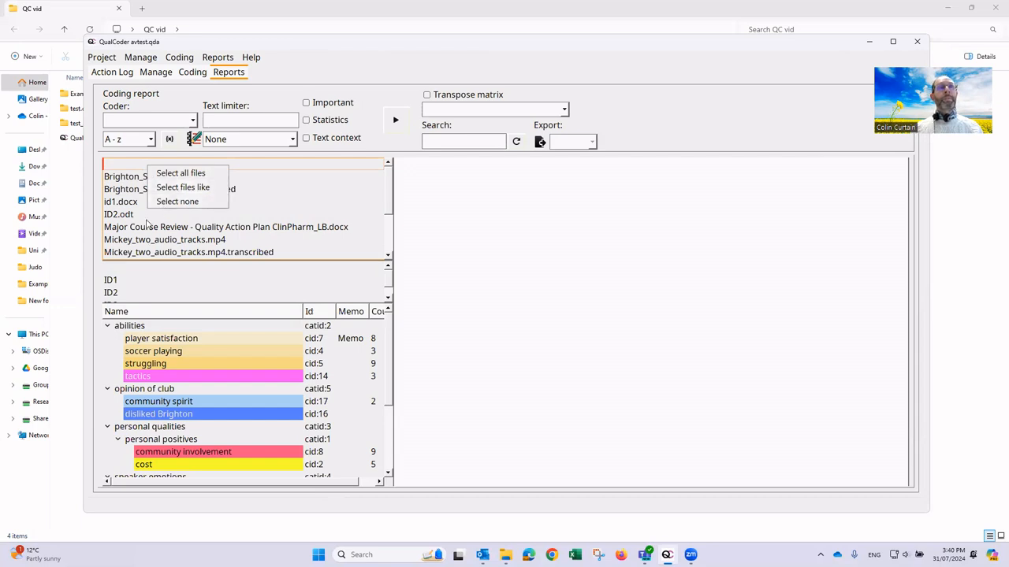
pyautogui.click(118, 213)
pyautogui.scroll(-1, 117, 212)
pyautogui.scroll(-1, 116, 213)
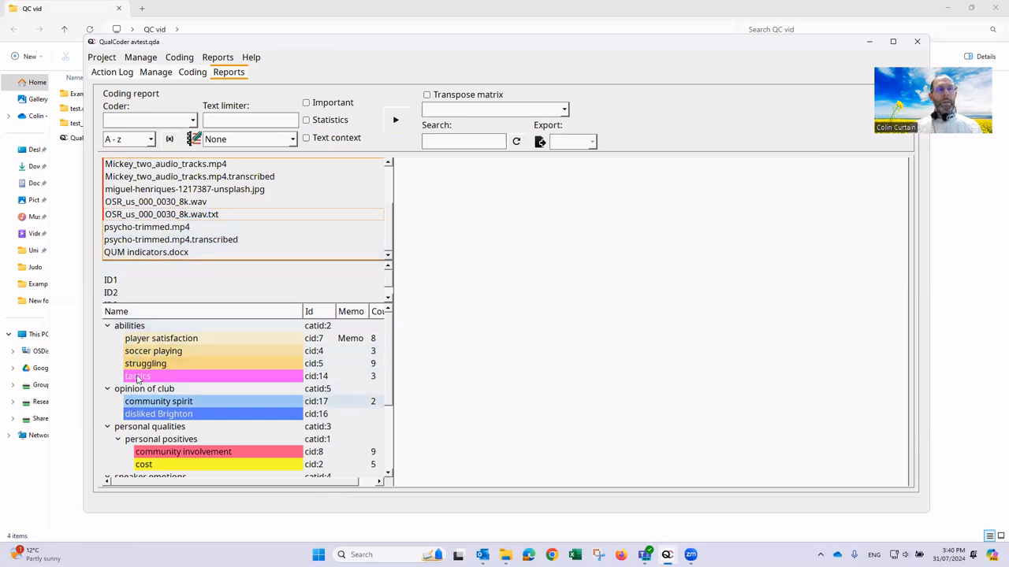
# Select the "abilities" and "opinion of club" categories with all their codes, and run the coding report on the selected files
pyautogui.rightClick(146, 326)
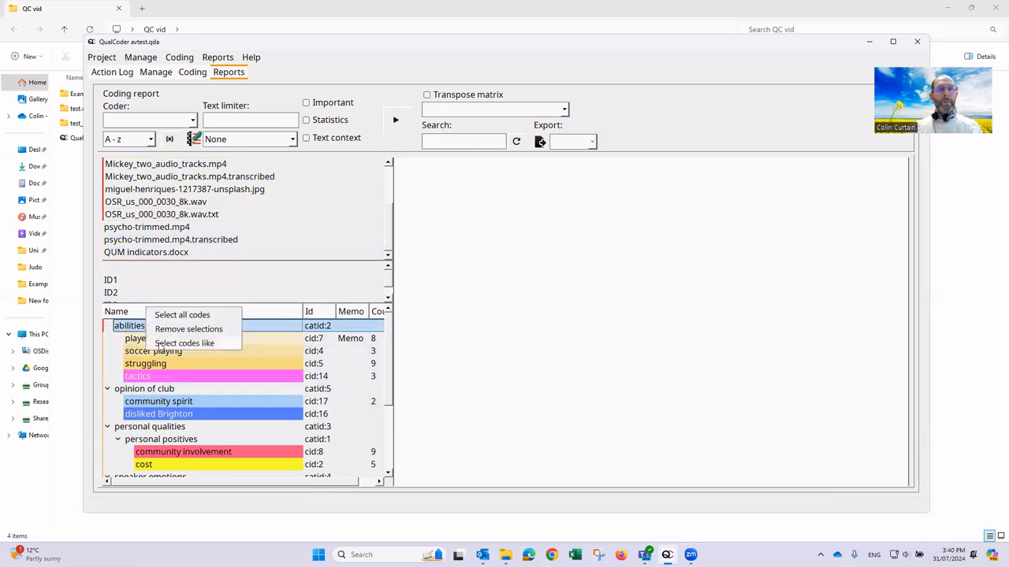
pyautogui.click(134, 333)
pyautogui.moveTo(124, 330); pyautogui.dragTo(119, 387)
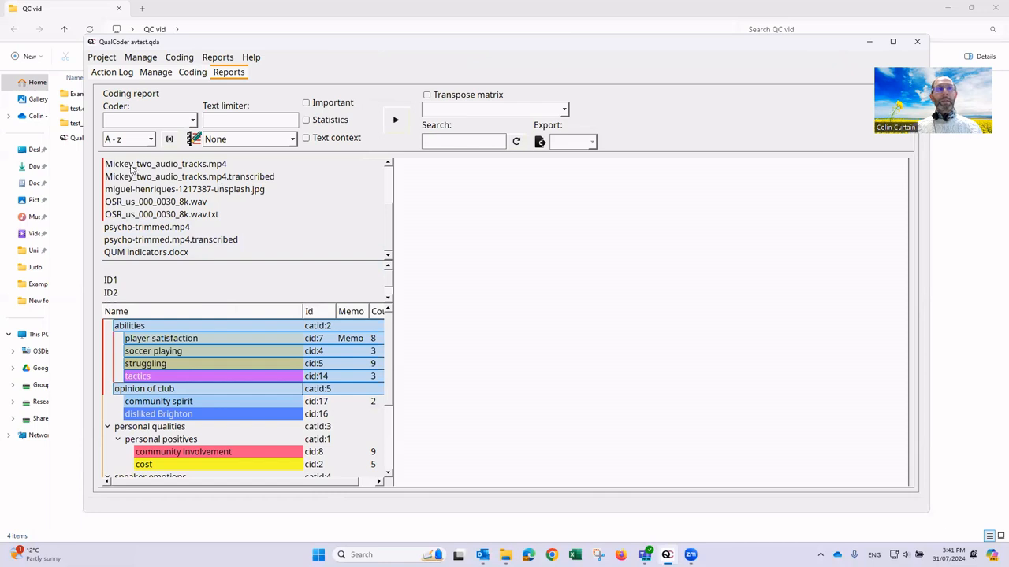
pyautogui.scroll(2, 142, 205)
pyautogui.scroll(-1, 146, 207)
pyautogui.scroll(-1, 146, 207)
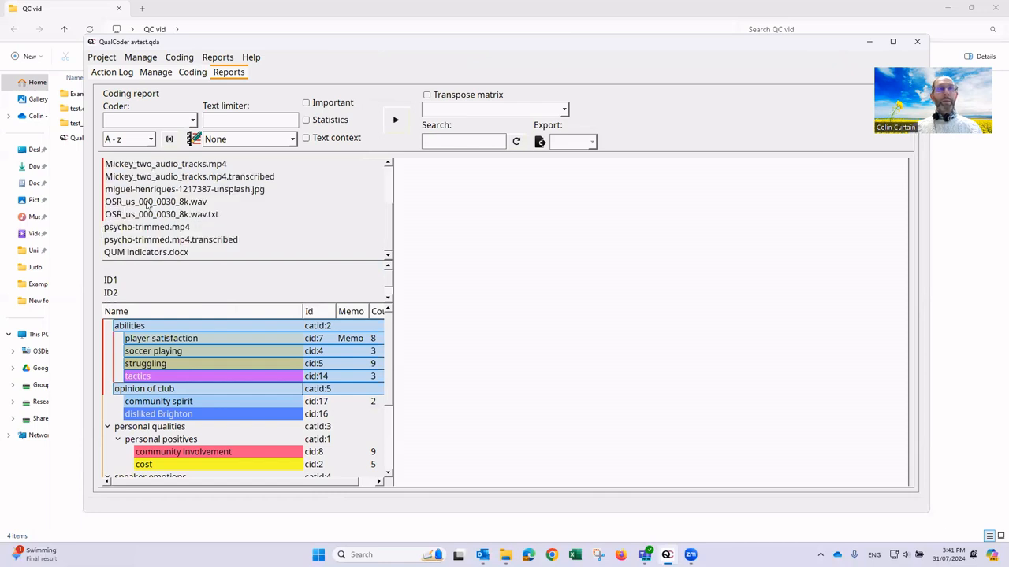
pyautogui.click(395, 123)
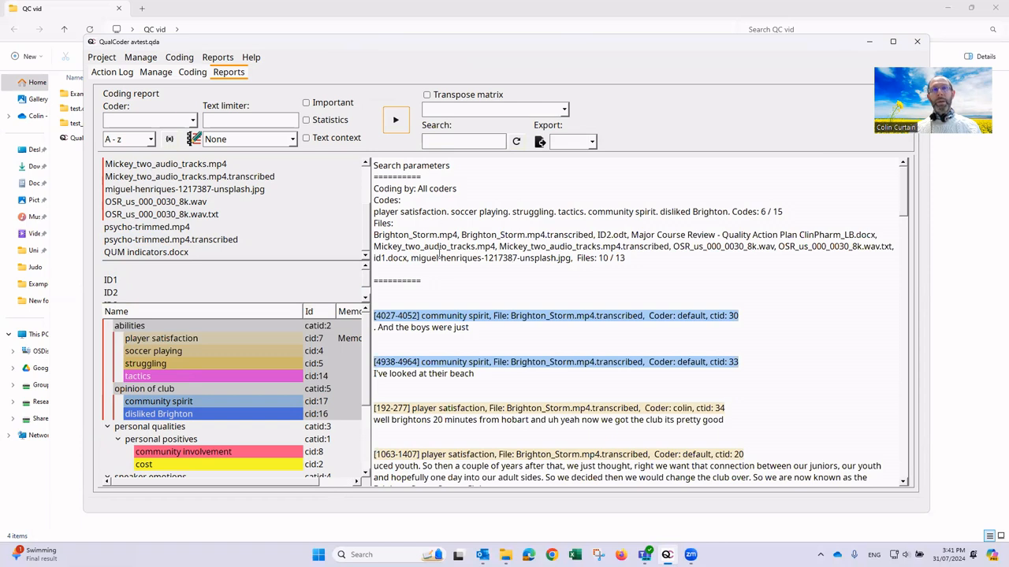
# View the "tactics" segment of "Brighton_Storm.mp4" (00.00.00 - 00.00.12) in context from the report, and close the video
pyautogui.scroll(-2, 465, 260)
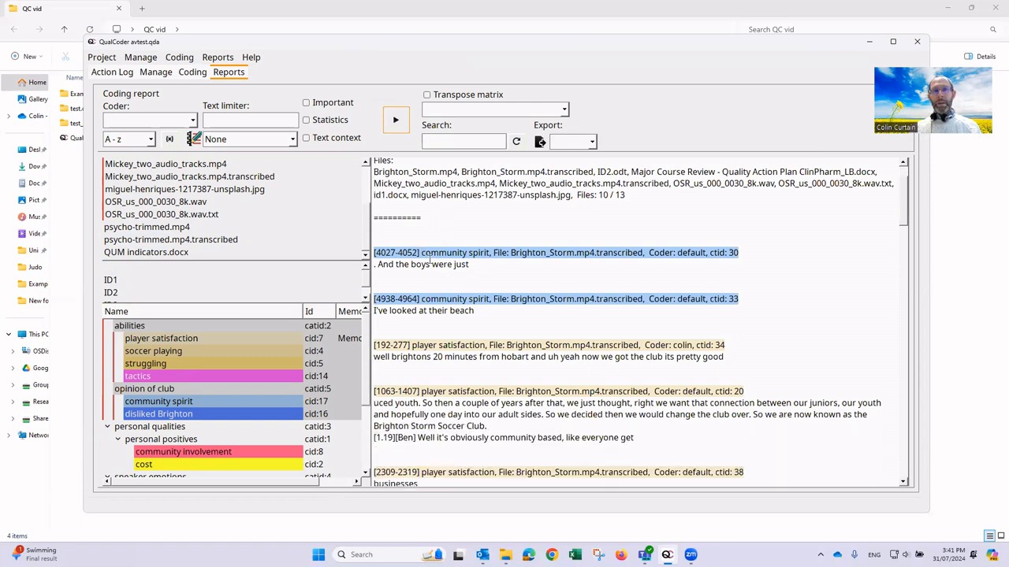
pyautogui.scroll(-15, 434, 265)
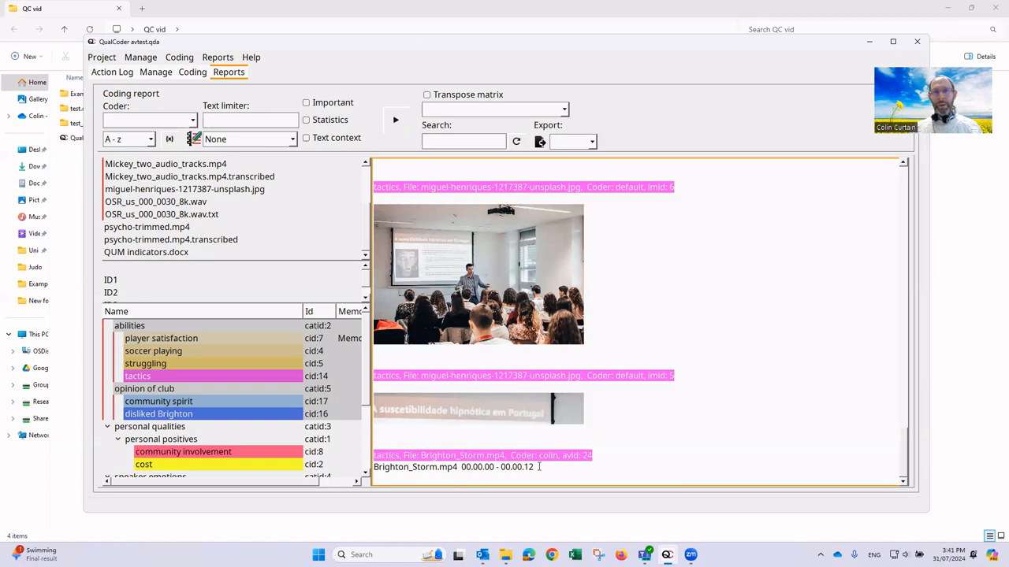
pyautogui.moveTo(537, 466); pyautogui.dragTo(462, 462)
pyautogui.click(479, 471)
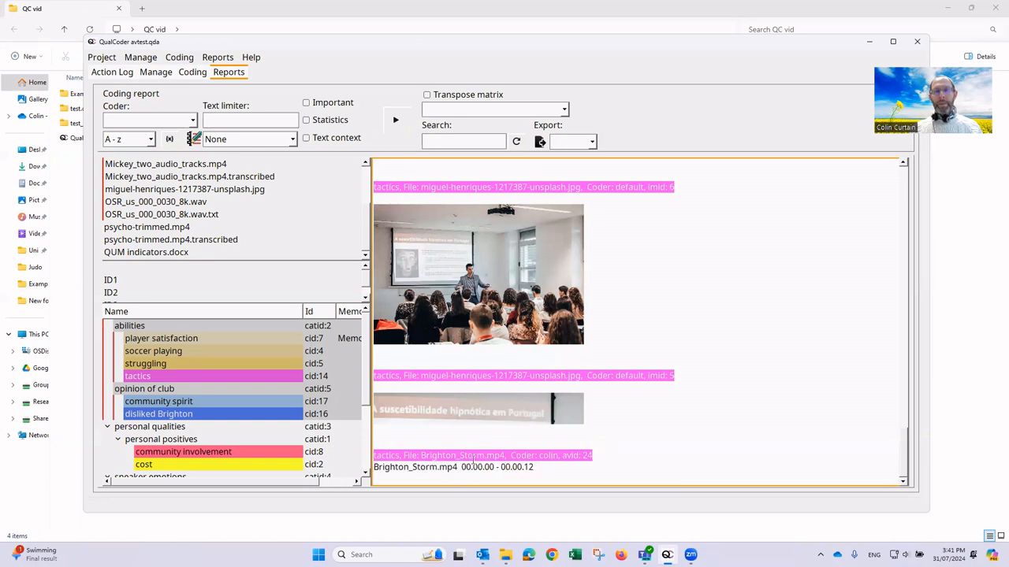
pyautogui.rightClick(473, 455)
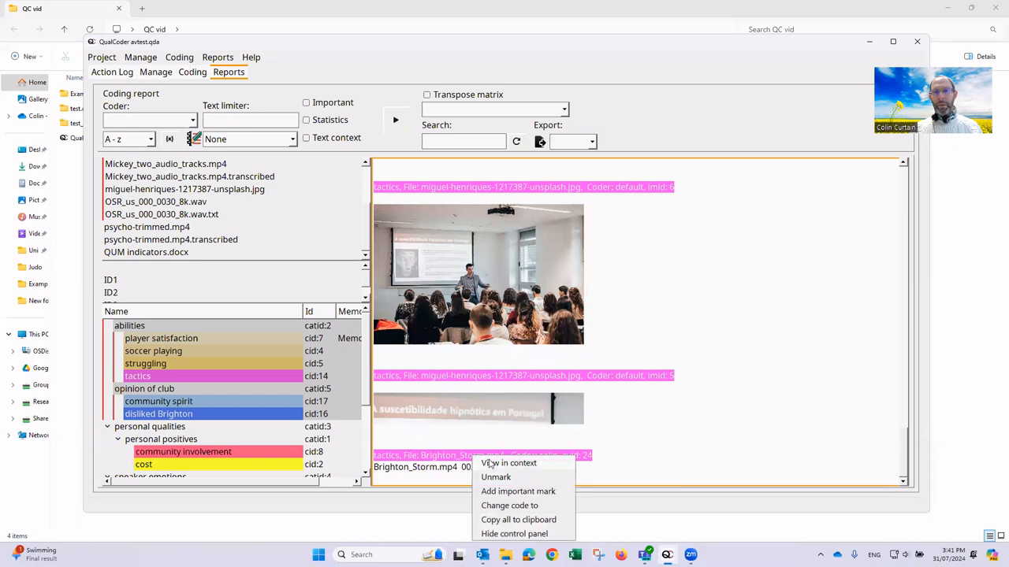
pyautogui.click(489, 464)
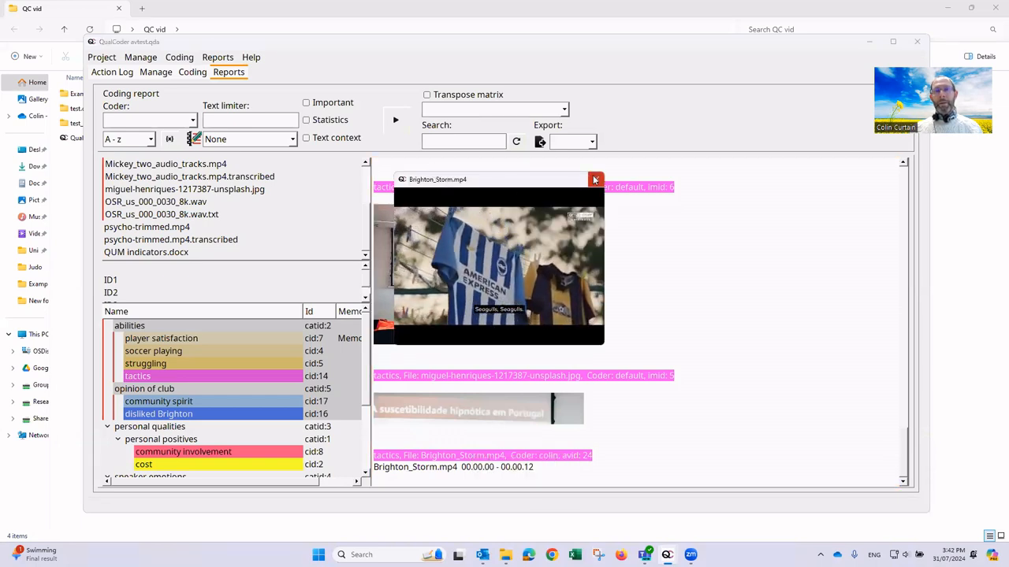
pyautogui.click(505, 383)
# View the 1-231 "struggling" segment of "ID2.odt" in context from the report, and close its window
pyautogui.scroll(3, 483, 369)
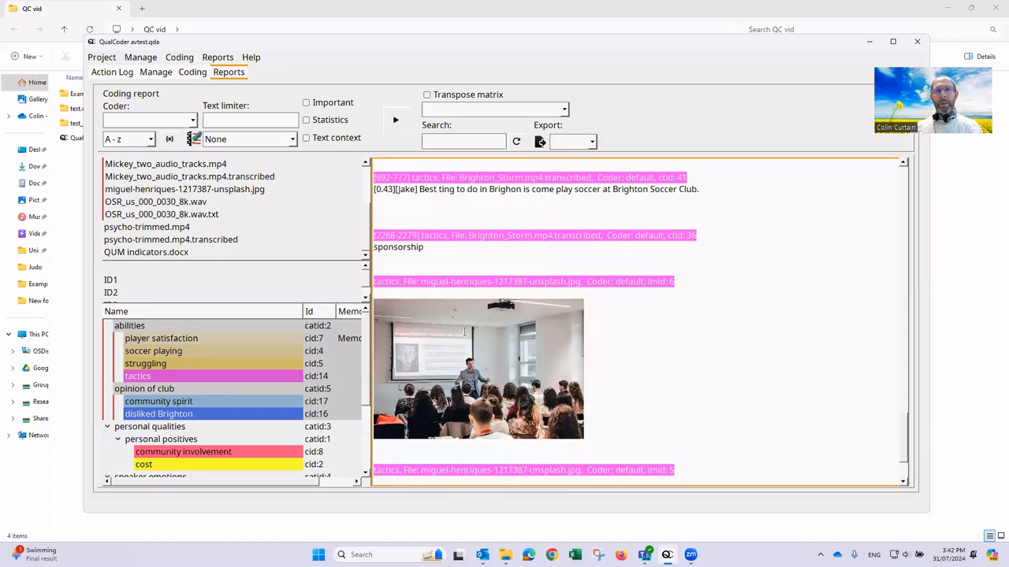
pyautogui.scroll(10, 464, 332)
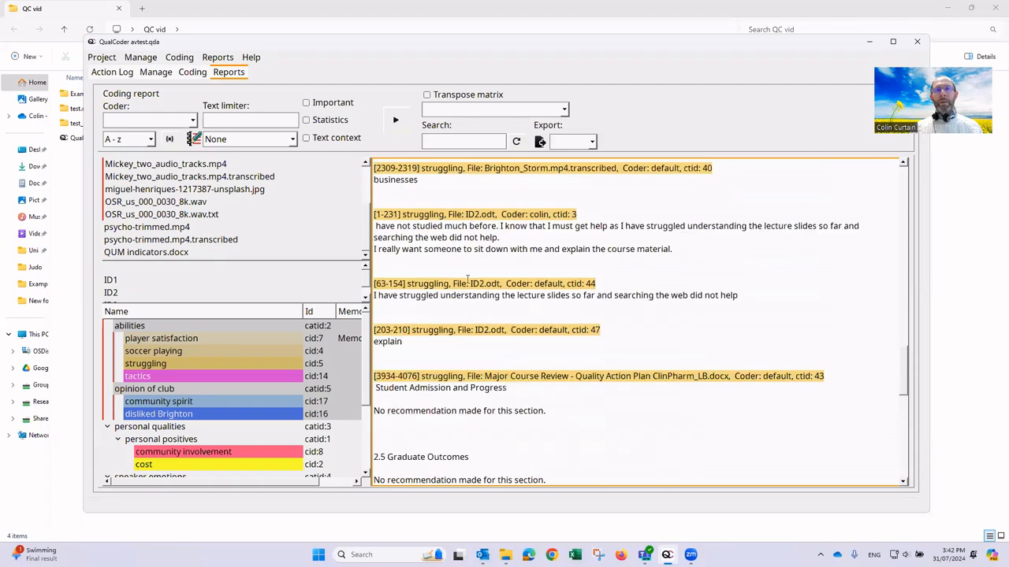
pyautogui.rightClick(487, 216)
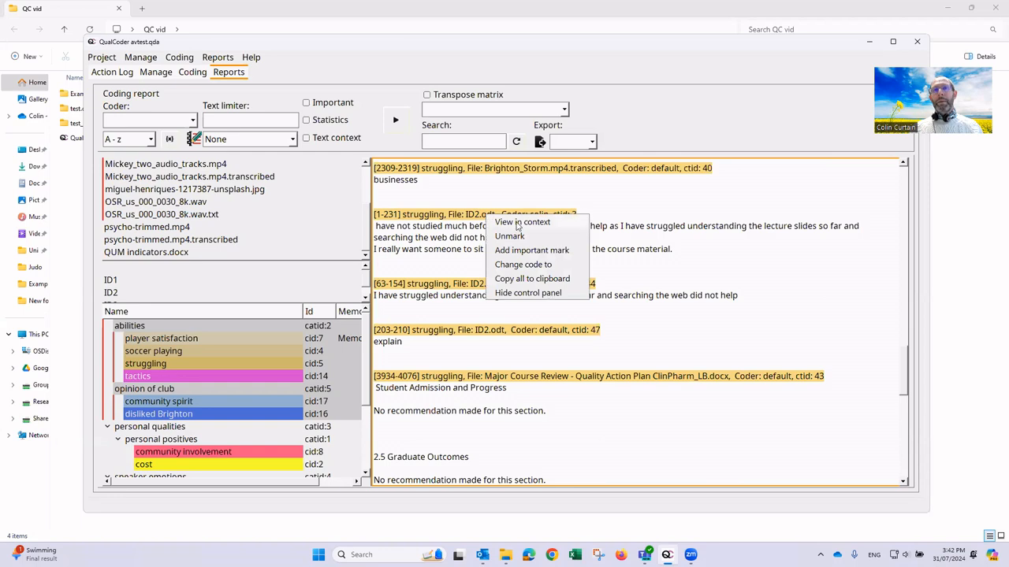
pyautogui.click(521, 222)
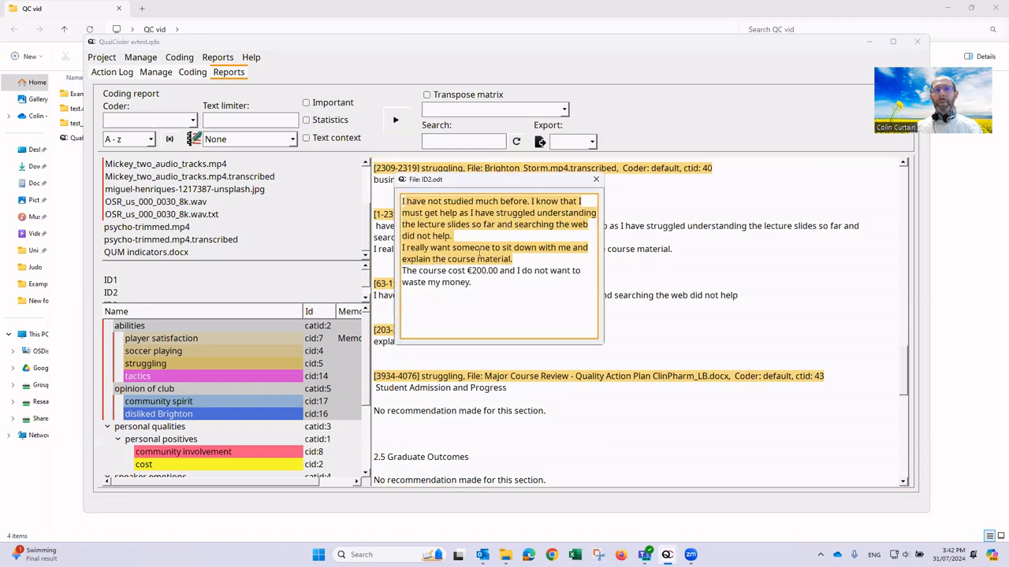
pyautogui.click(596, 179)
# View the "struggling" segment of the Major Course Review document in context, read around the highlighted text, and close its window
pyautogui.rightClick(464, 370)
pyautogui.click(474, 381)
pyautogui.scroll(-3, 428, 265)
pyautogui.scroll(1, 488, 237)
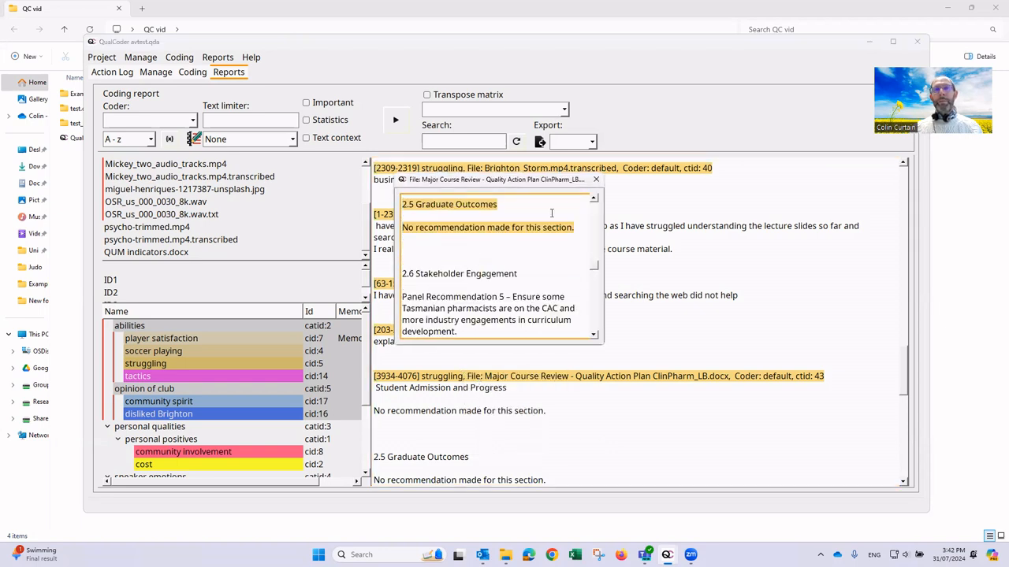
pyautogui.click(594, 181)
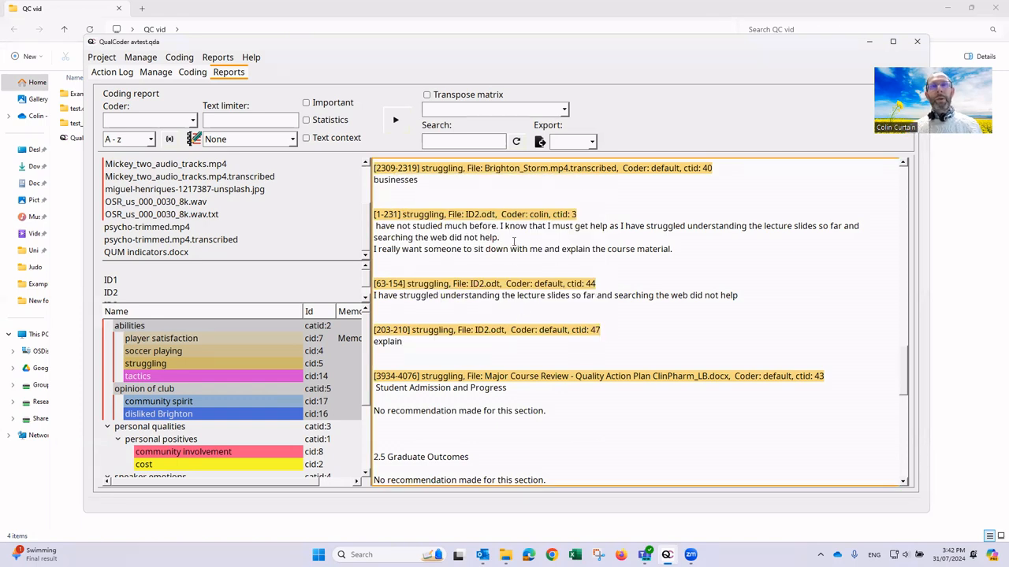
# Regenerate the coding report with Text context enabled and examine the text surrounding the coded segments
pyautogui.click(309, 139)
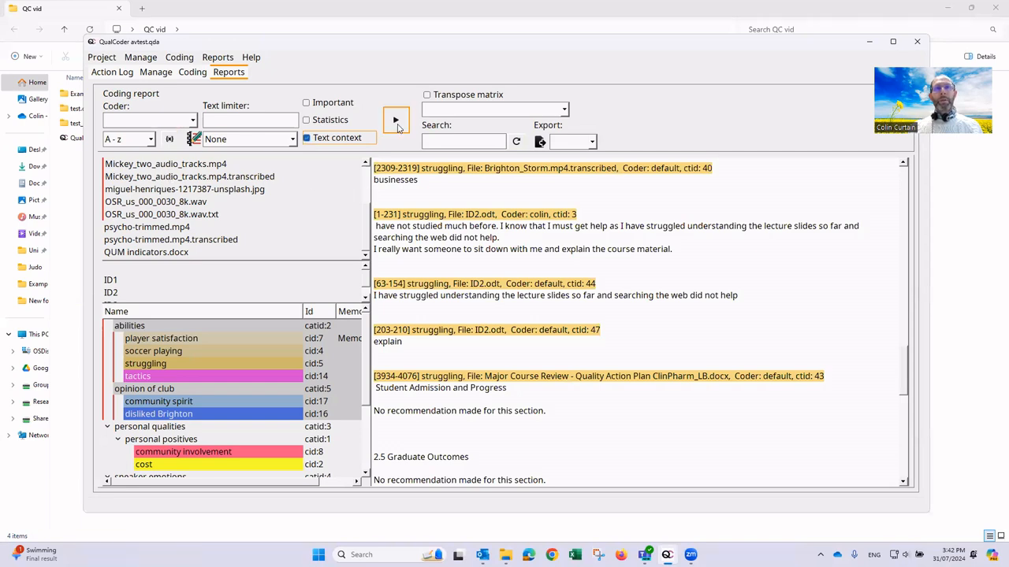
pyautogui.click(396, 122)
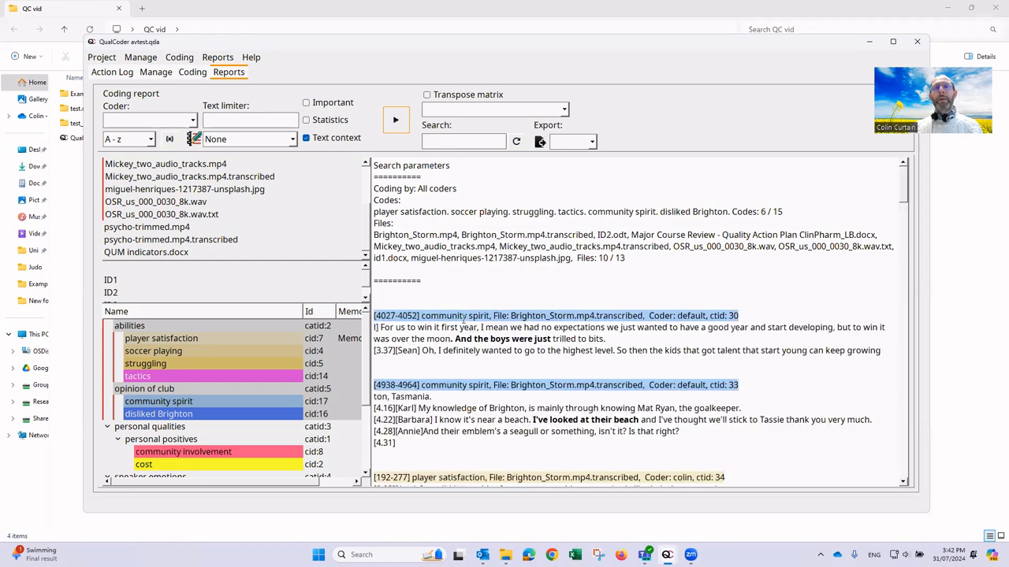
pyautogui.scroll(-2, 464, 319)
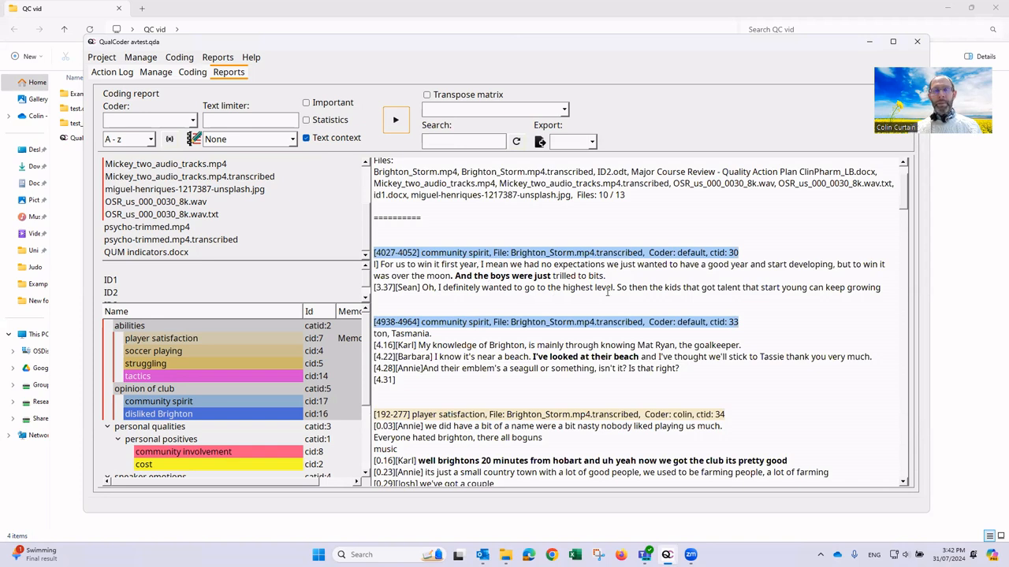
pyautogui.scroll(-2, 578, 289)
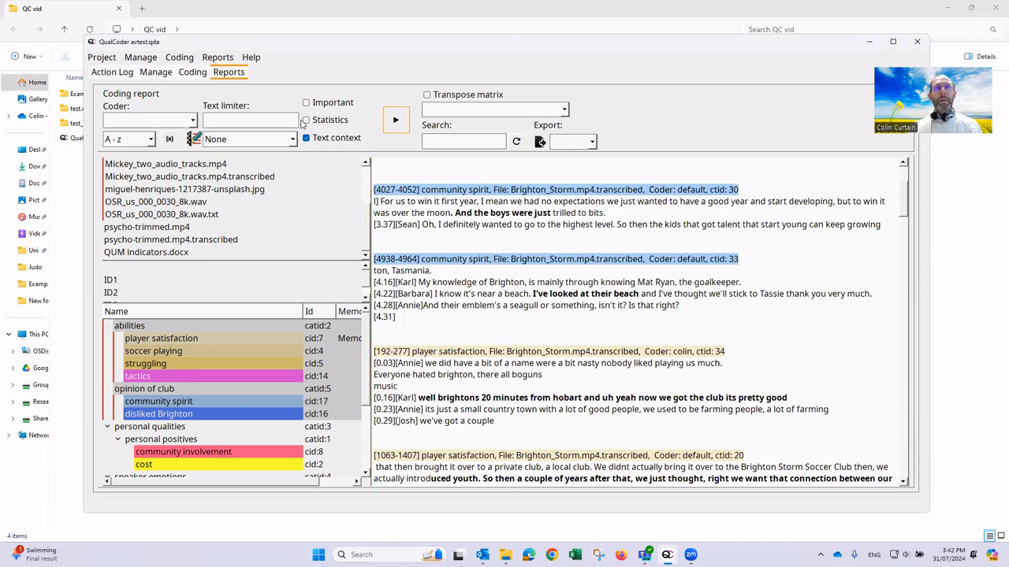
# Add Statistics to the coding report, run it again, and review the text, image and A/V code statistics
pyautogui.click(307, 120)
pyautogui.click(396, 120)
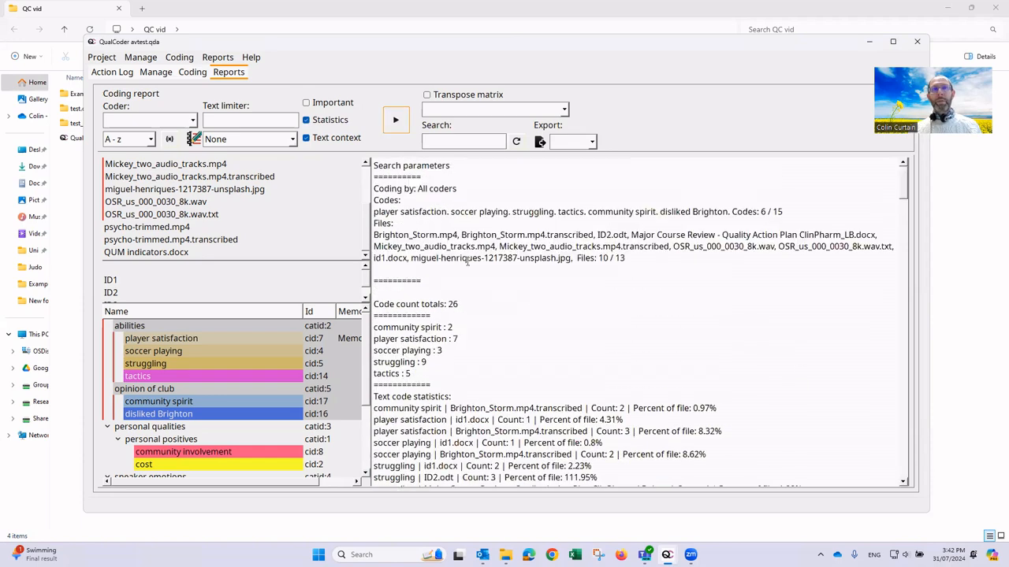
pyautogui.scroll(-1, 465, 272)
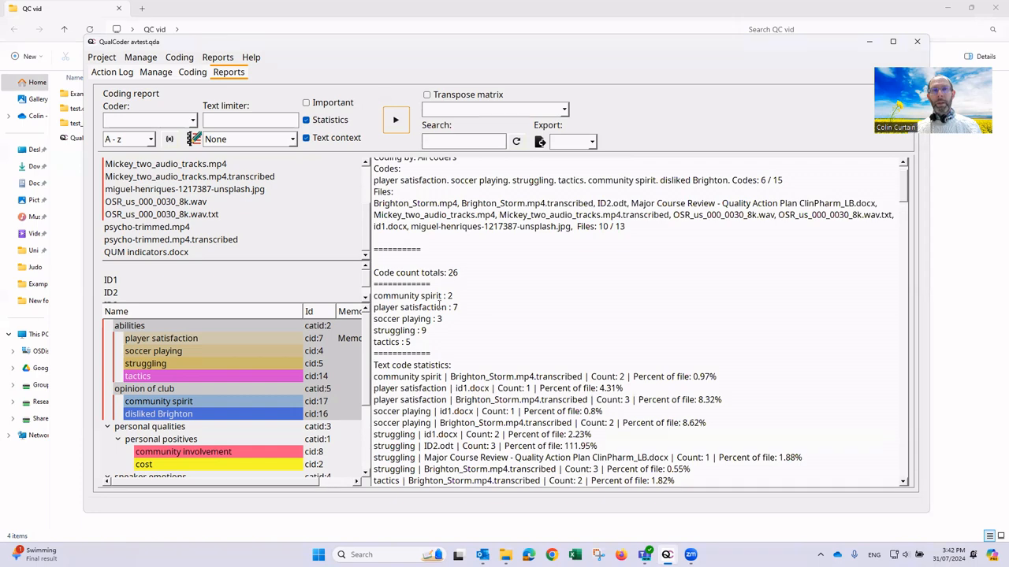
pyautogui.scroll(-3, 439, 306)
pyautogui.scroll(-2, 475, 323)
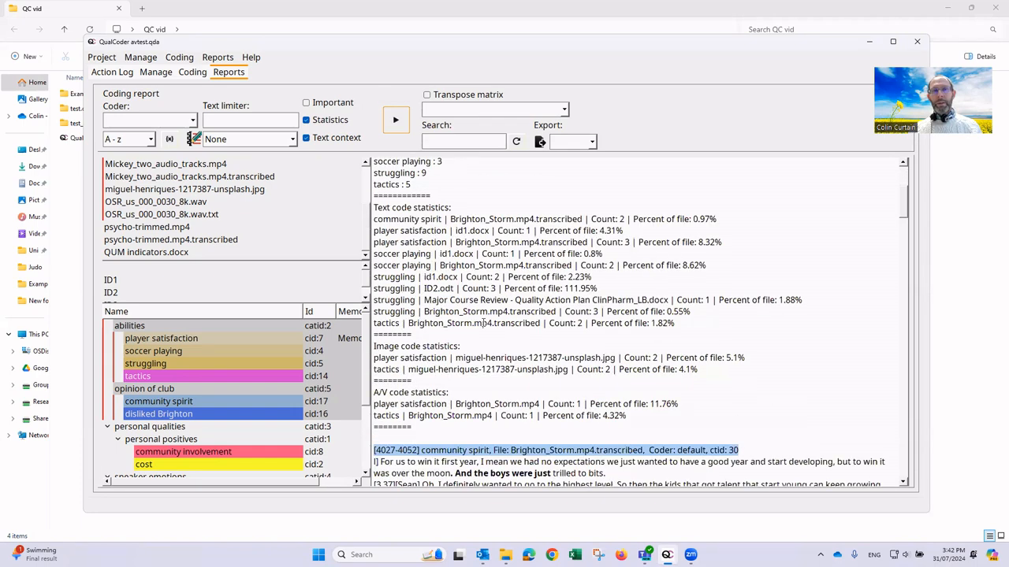
# Disable Statistics and Text context, and rerun the coding report limited to segments marked Important
pyautogui.click(305, 120)
pyautogui.click(307, 138)
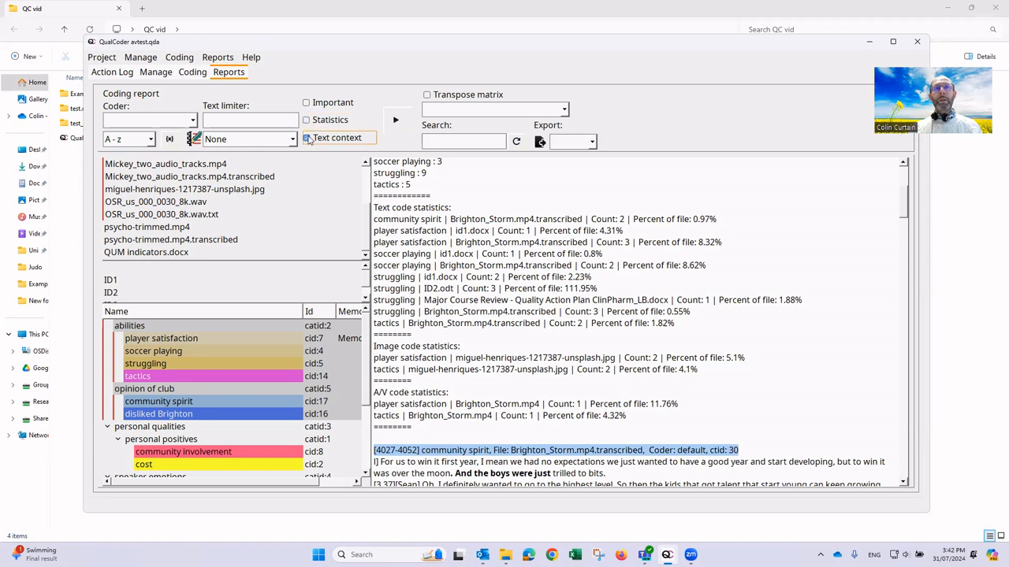
pyautogui.click(307, 103)
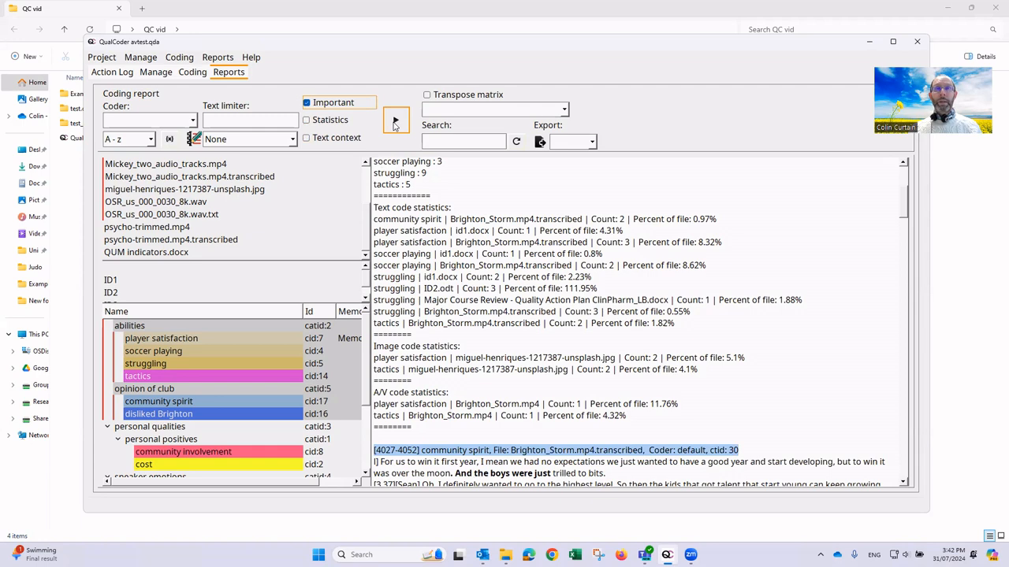
pyautogui.click(395, 123)
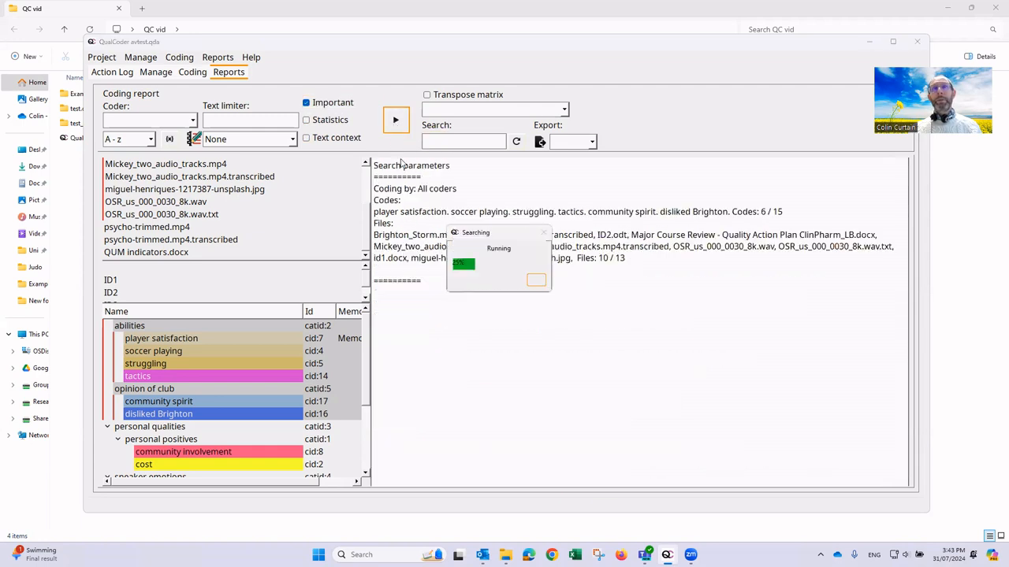
pyautogui.scroll(-10, 444, 260)
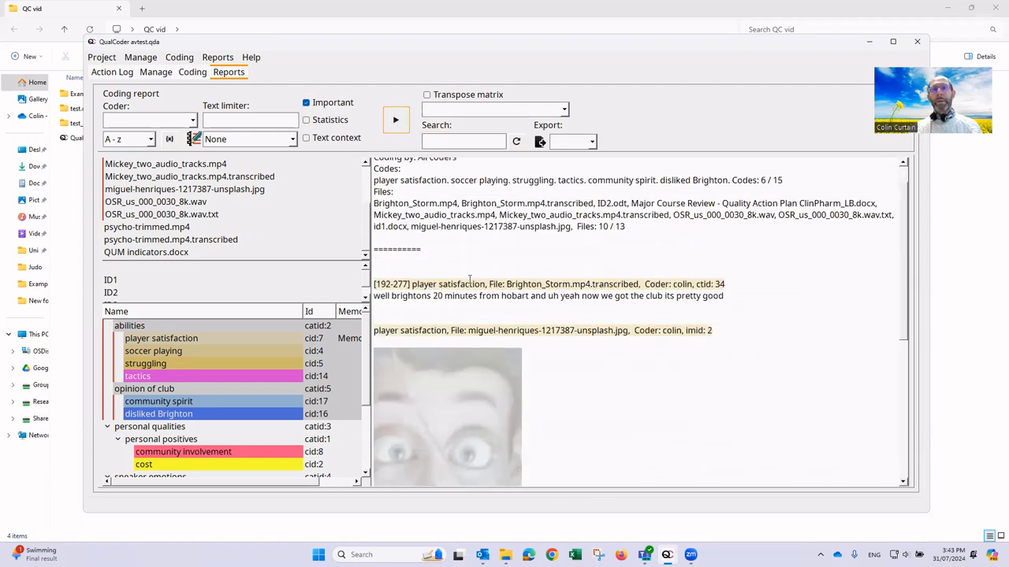
pyautogui.scroll(10, 483, 281)
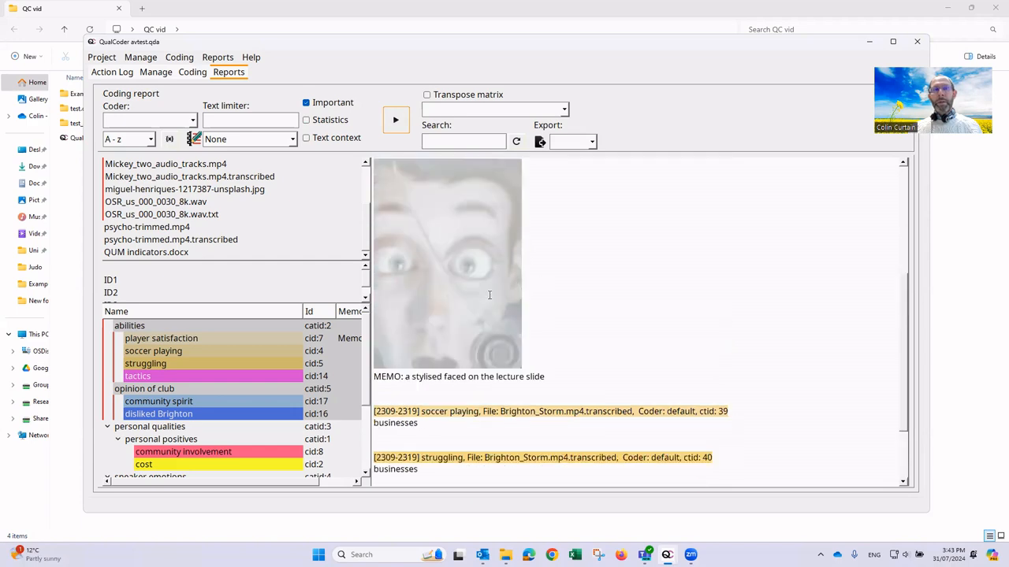
# Turn off the Important filter, and look through the report's memo options and text limiter while keeping memos at None
pyautogui.click(306, 104)
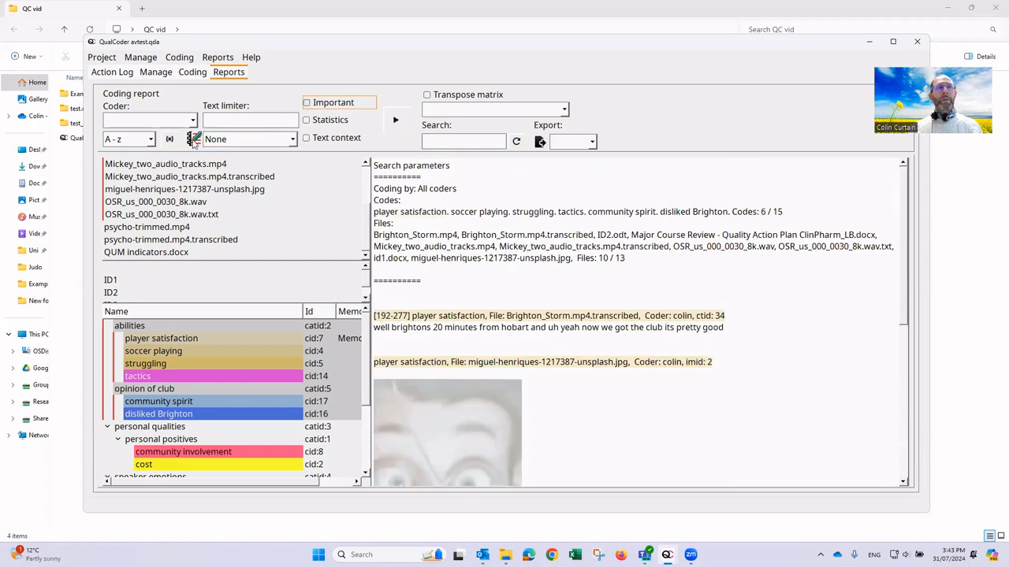
pyautogui.click(291, 139)
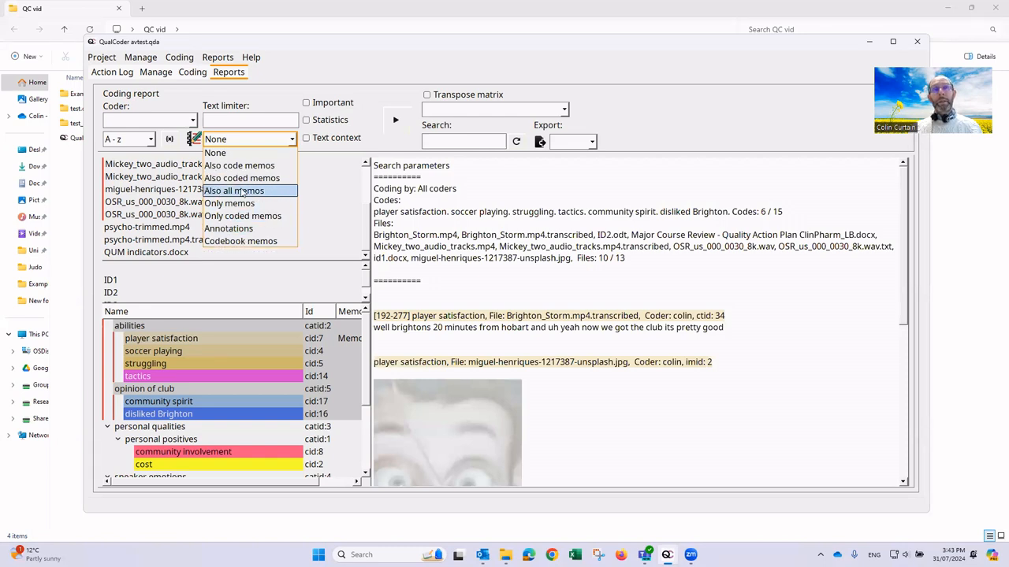
pyautogui.click(475, 260)
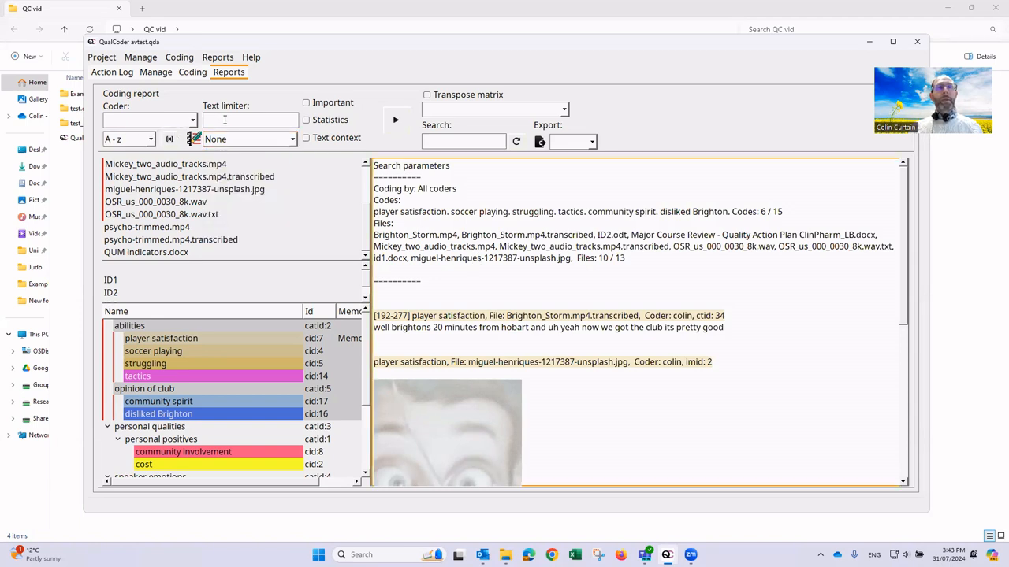
pyautogui.click(226, 119)
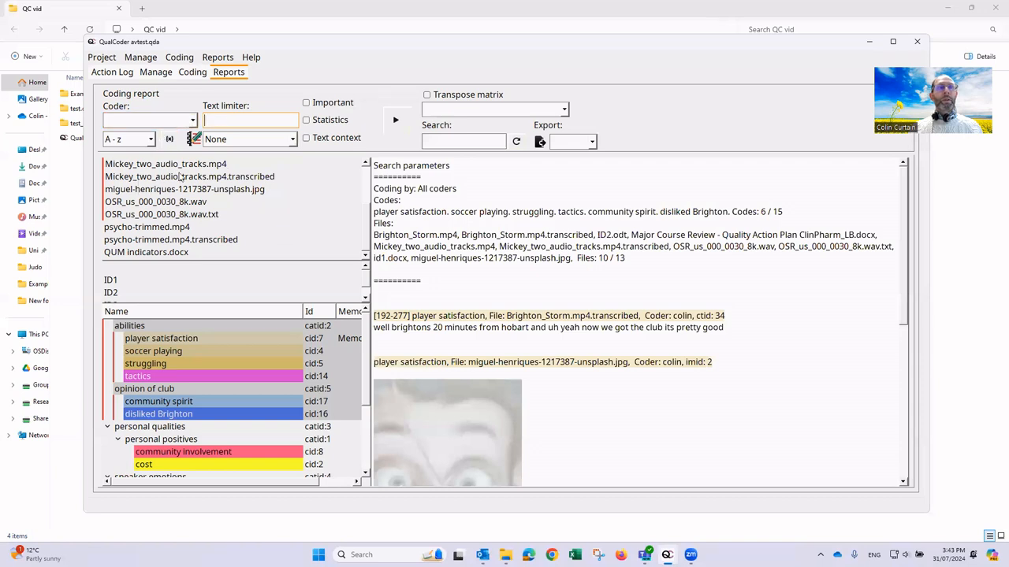
# Limit the coding report's text to "the", rerun it, and review the matching segments and the coder options
pyautogui.write('the')
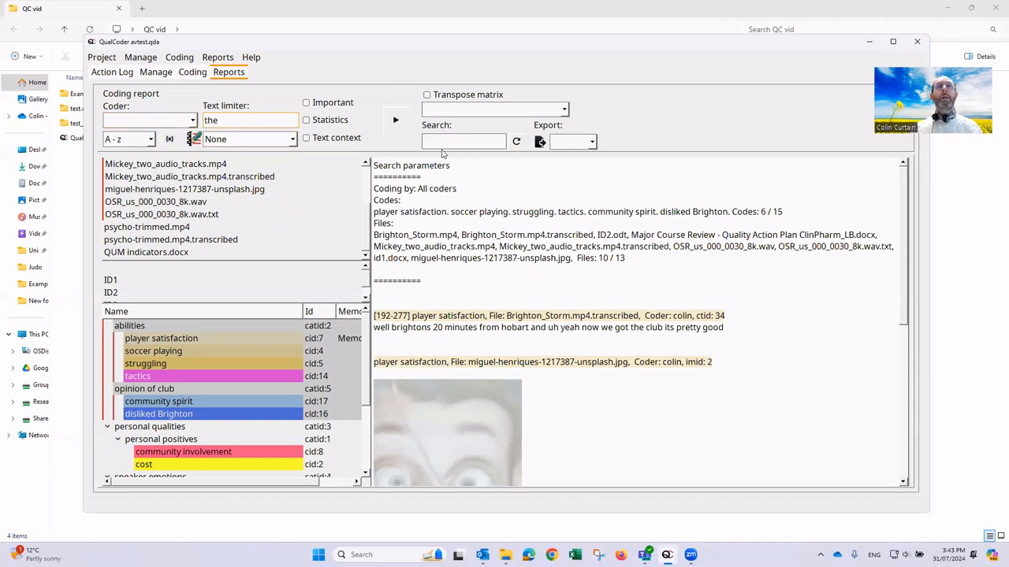
pyautogui.click(394, 130)
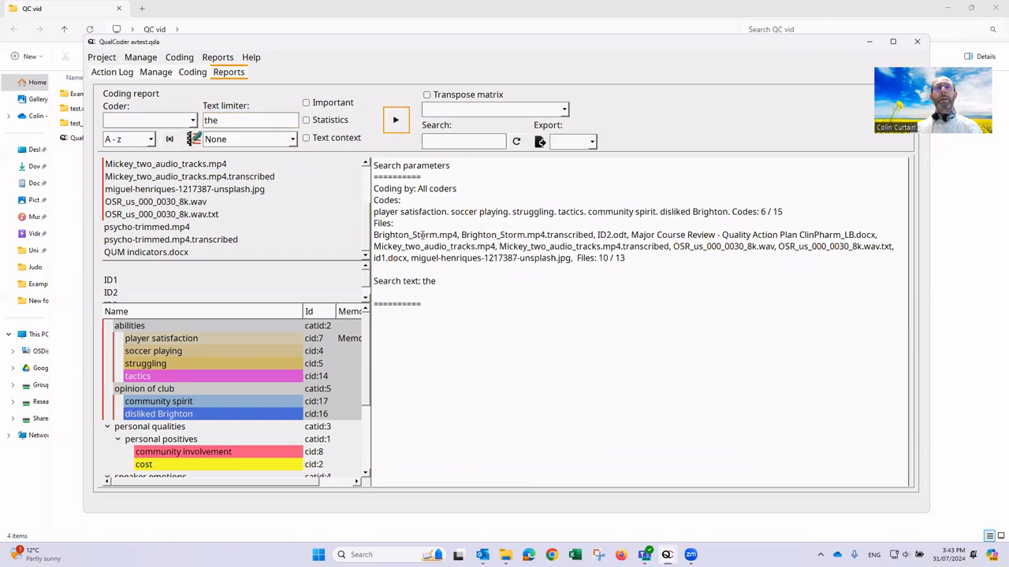
pyautogui.scroll(-6, 506, 321)
pyautogui.scroll(6, 506, 323)
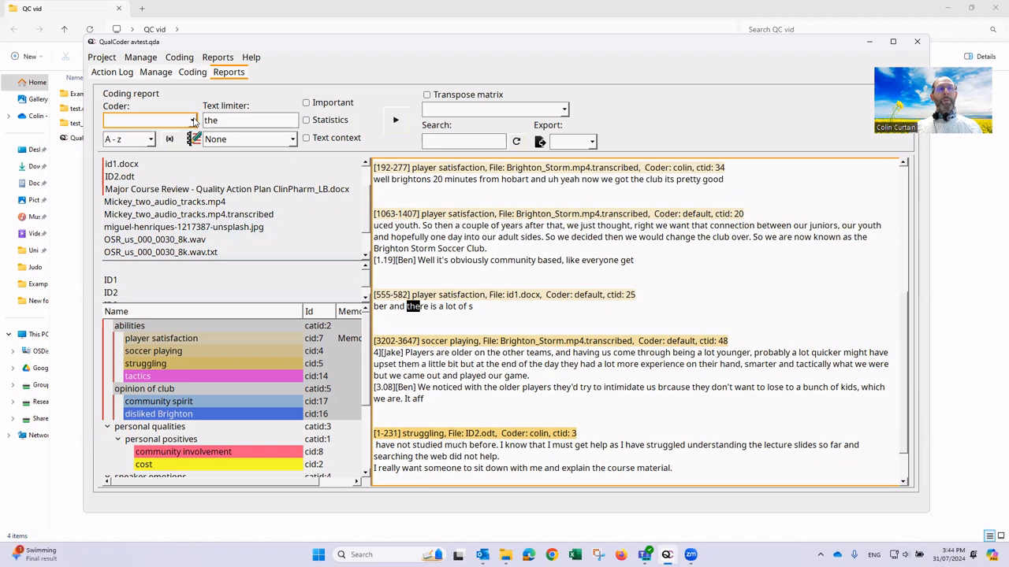
pyautogui.click(193, 120)
pyautogui.click(193, 119)
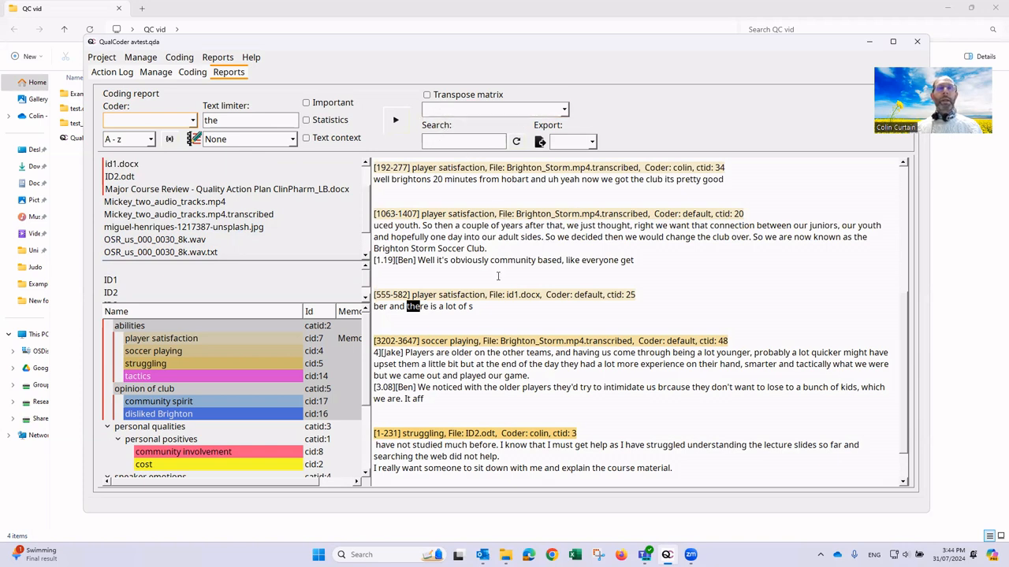
# Select the files from id1.docx through psycho-trimmed.mp4 and run the coding report with a Top categories by file matrix
pyautogui.click(563, 111)
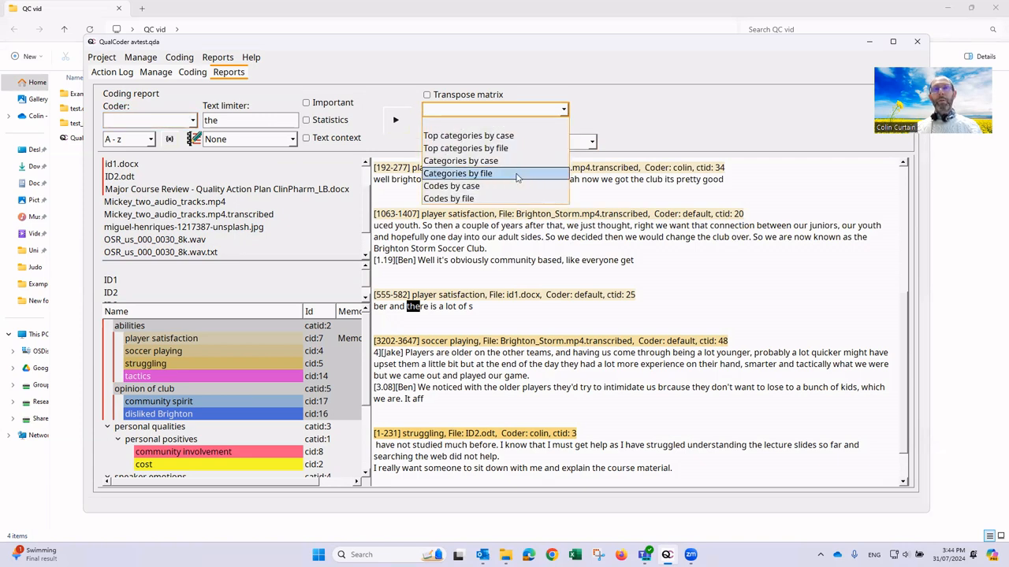
pyautogui.click(484, 268)
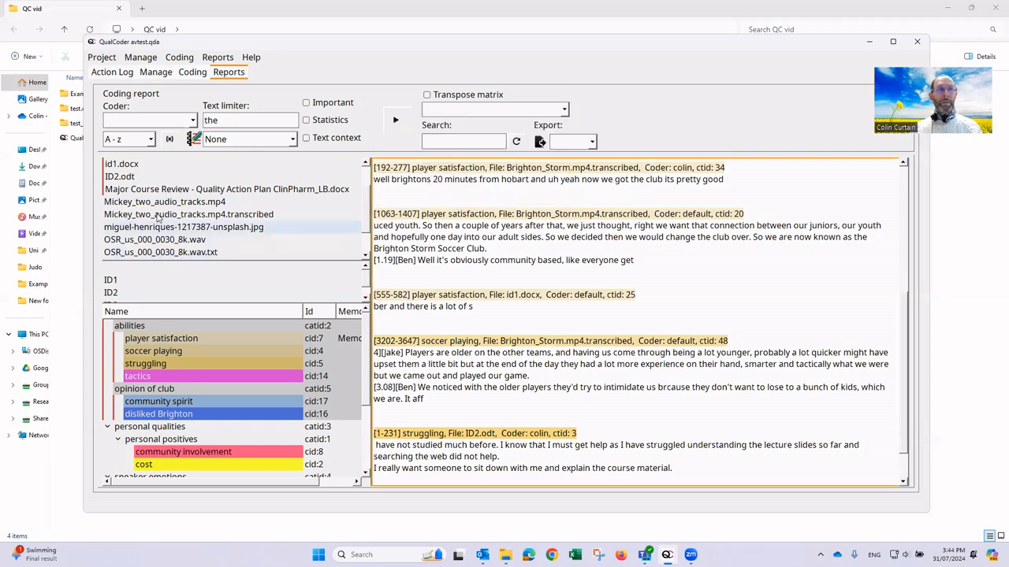
pyautogui.scroll(-1, 122, 227)
pyautogui.click(122, 228)
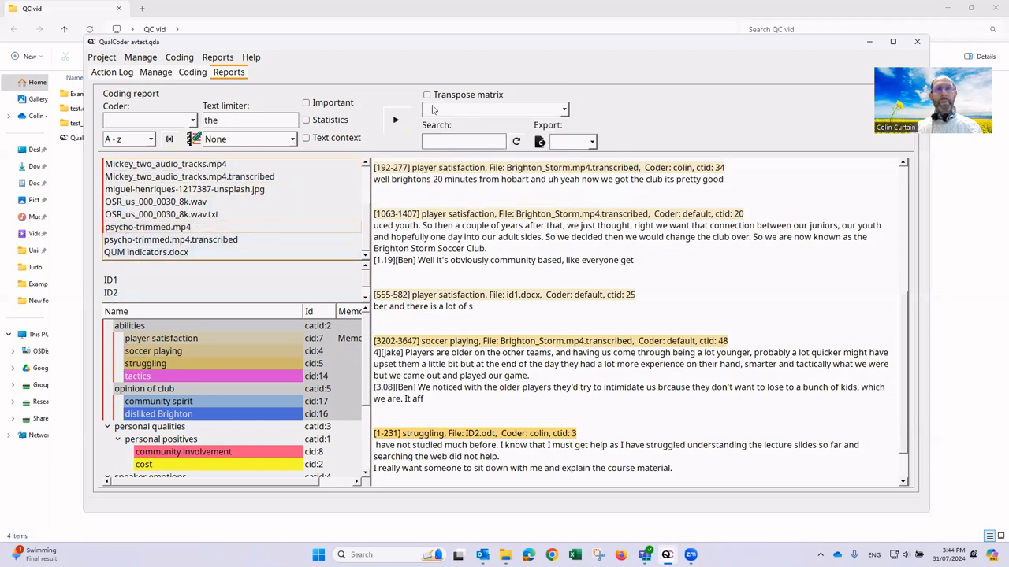
pyautogui.click(565, 110)
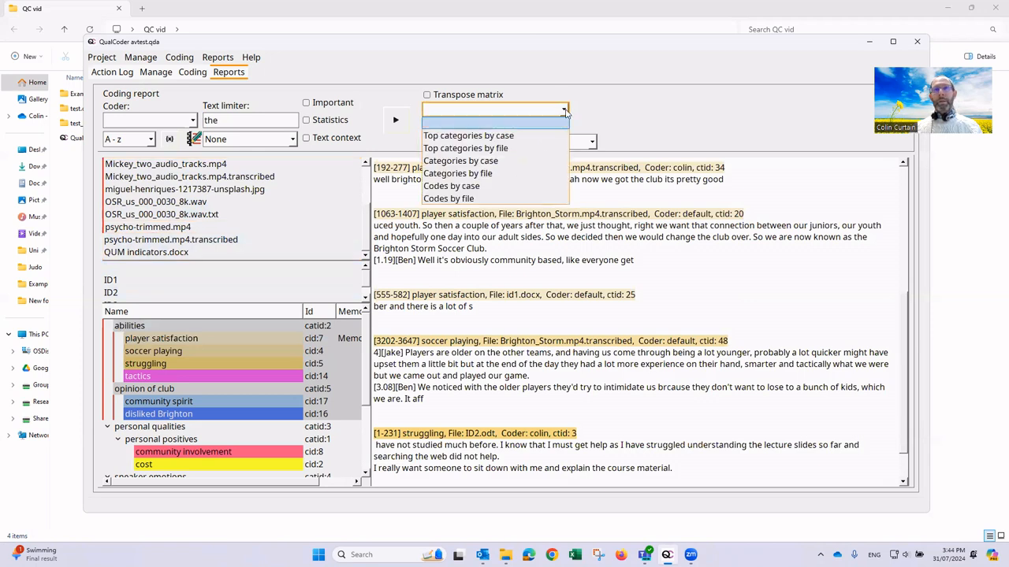
pyautogui.click(488, 149)
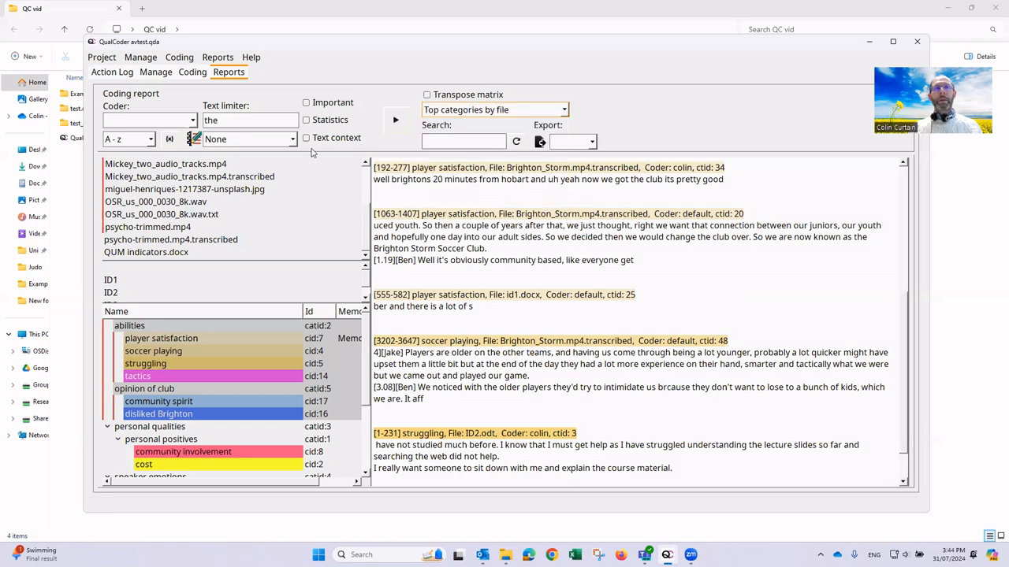
pyautogui.click(395, 119)
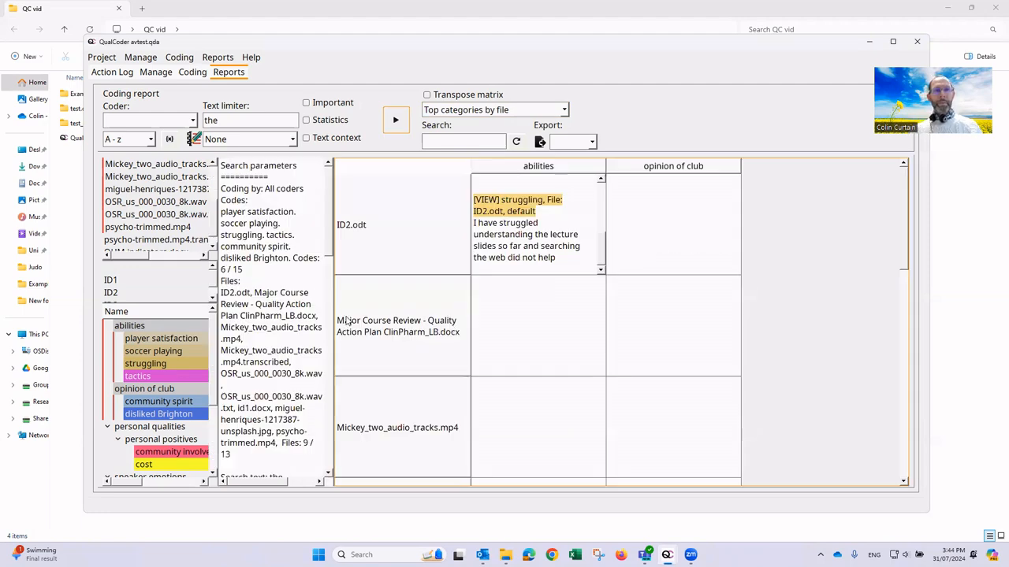
# Adjust the widths of the report panes and examine the coded segments in the ID2.odt row under abilities
pyautogui.moveTo(332, 319); pyautogui.dragTo(473, 324)
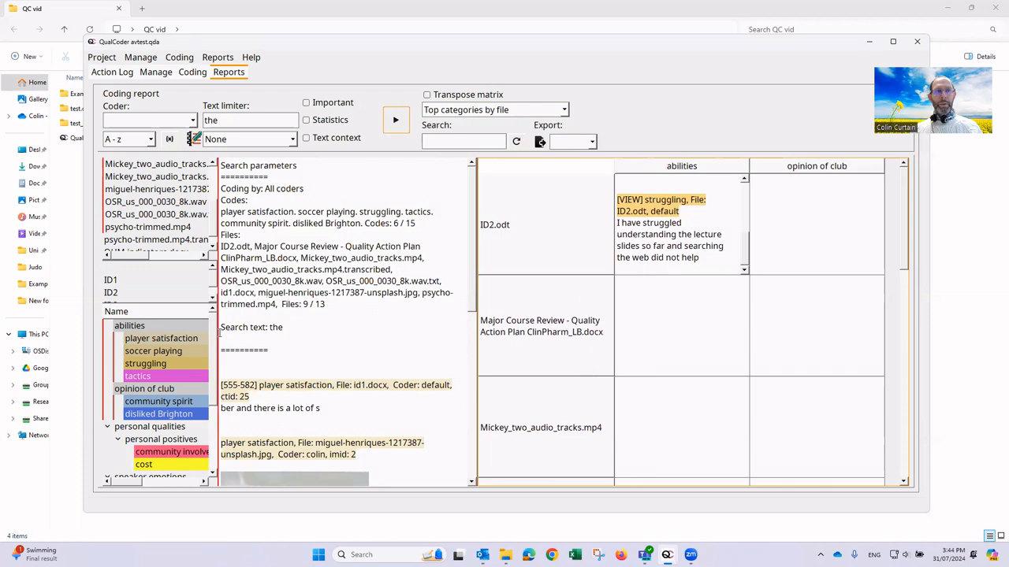
pyautogui.moveTo(220, 334); pyautogui.dragTo(267, 334)
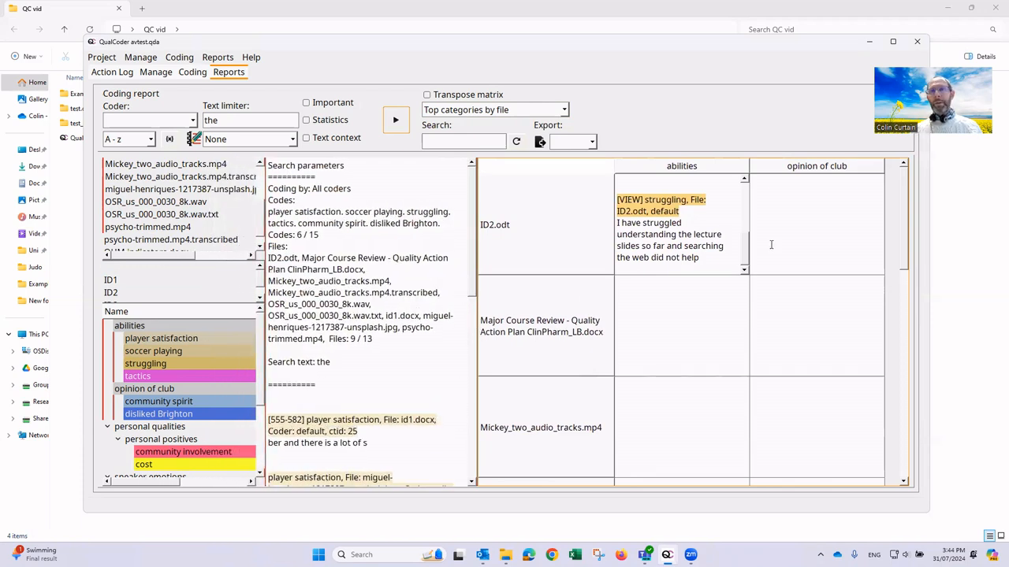
pyautogui.moveTo(476, 351); pyautogui.dragTo(365, 340)
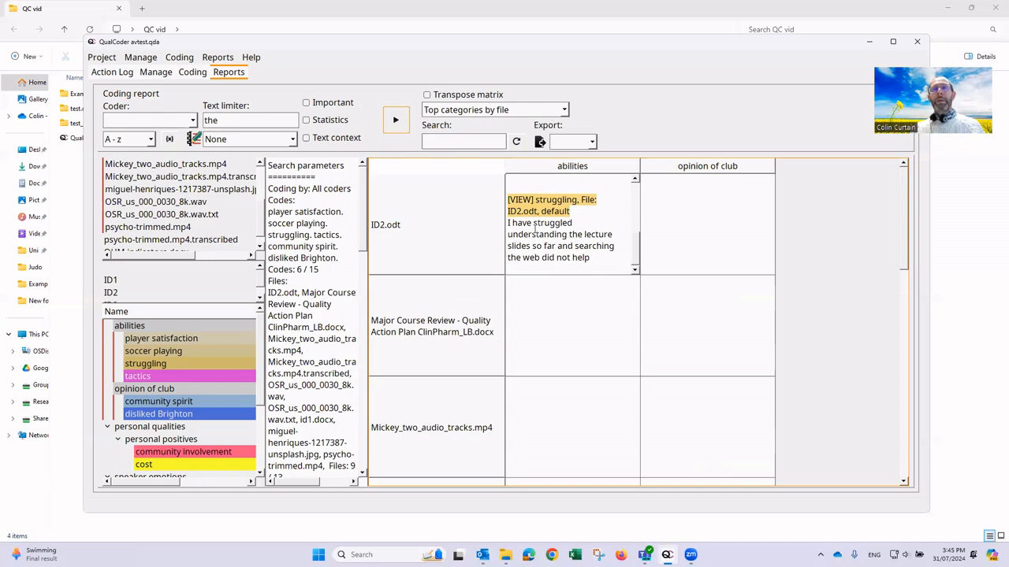
pyautogui.scroll(3, 567, 236)
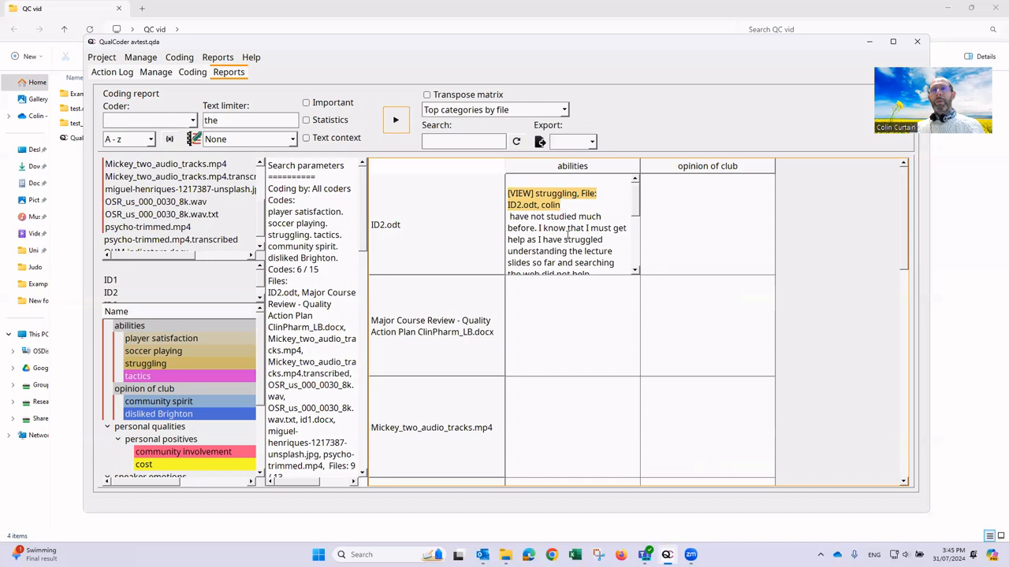
pyautogui.scroll(-5, 568, 236)
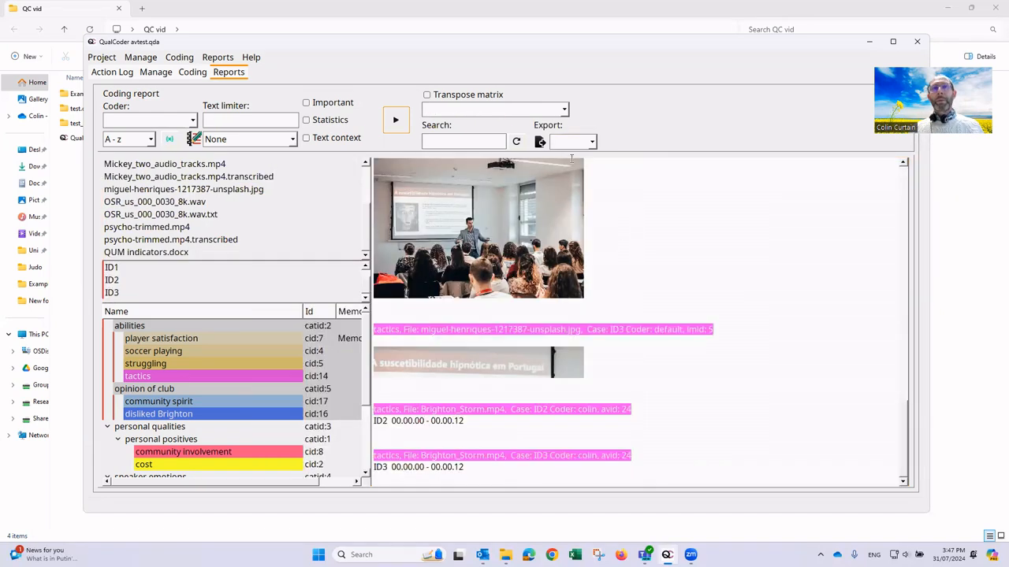
# Export the case-based coding report as HTML to report1.html in the QC vid folder
pyautogui.click(581, 141)
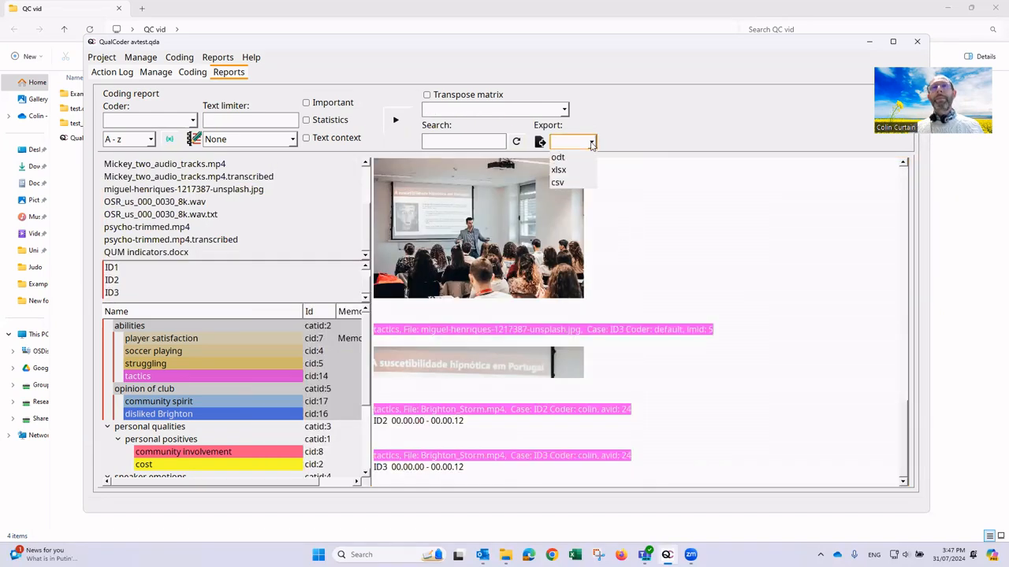
pyautogui.click(587, 169)
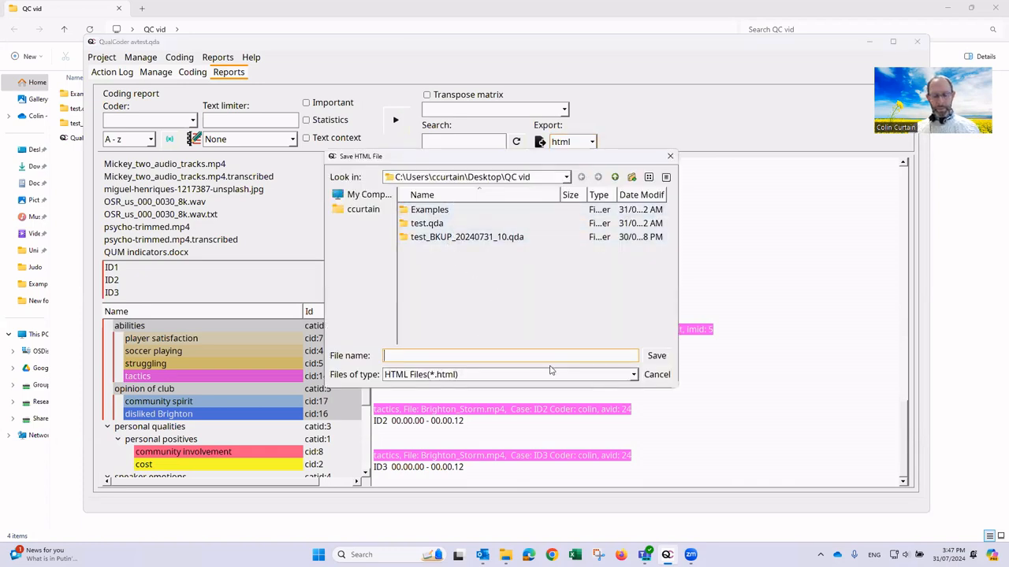
pyautogui.click(657, 356)
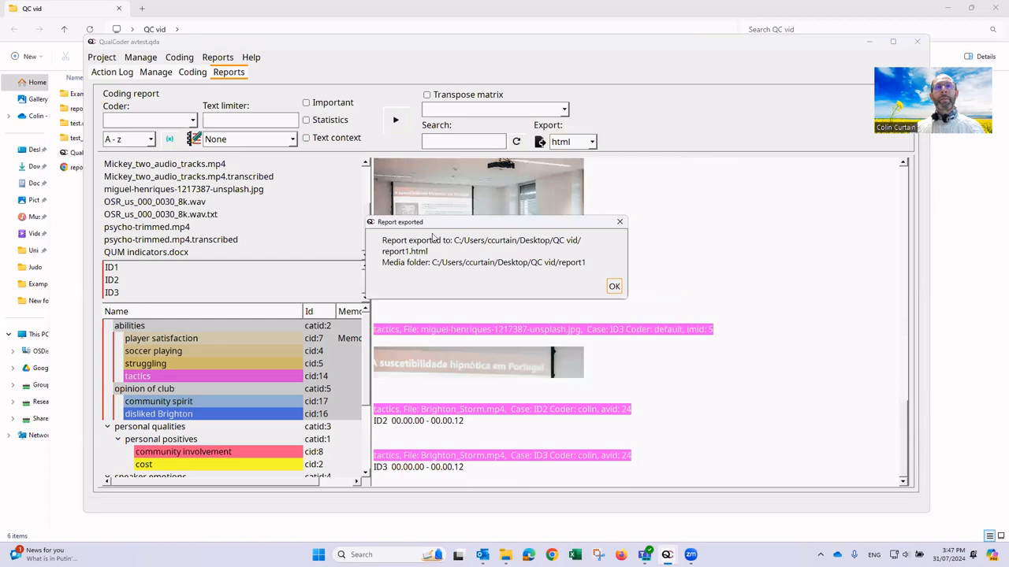
pyautogui.click(614, 286)
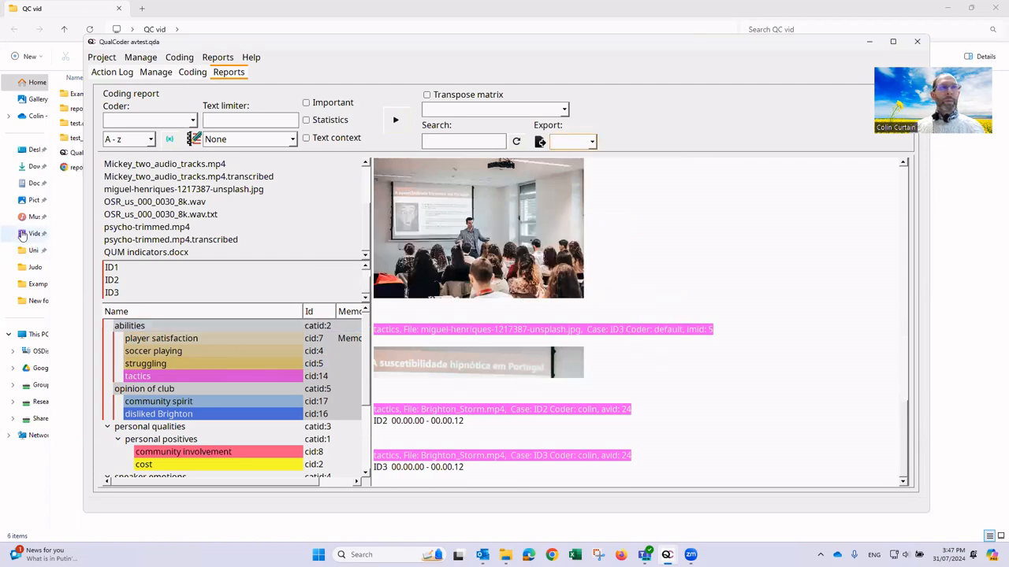
# Switch to the QC vid folder in File Explorer and open report1.html in the browser
pyautogui.click(70, 225)
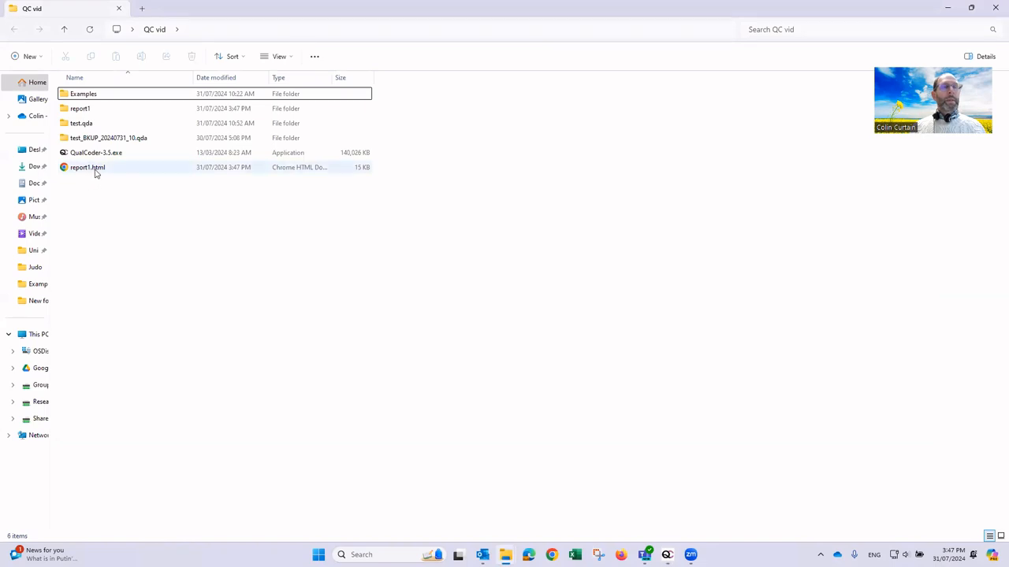
pyautogui.click(85, 111)
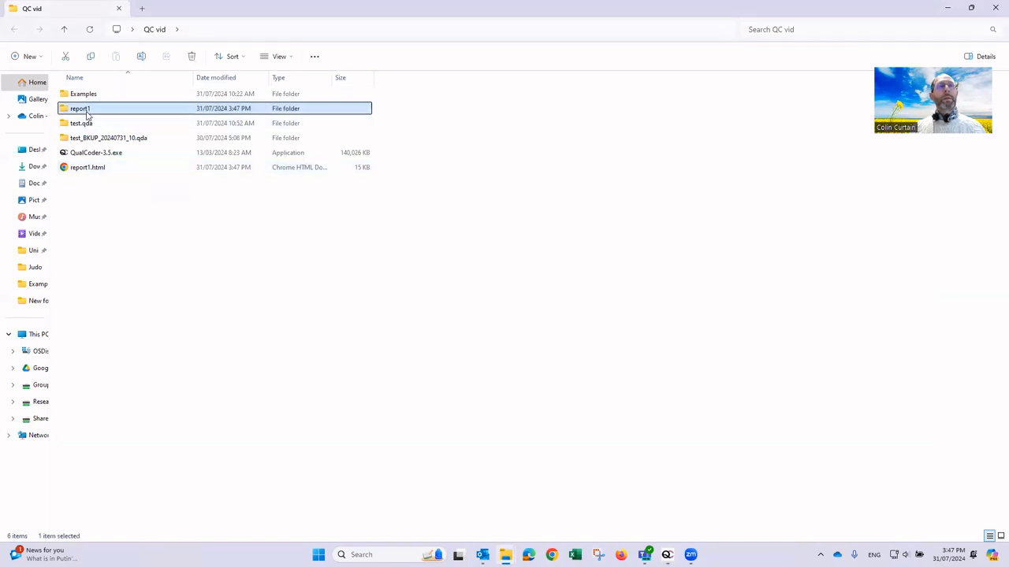
pyautogui.click(88, 168)
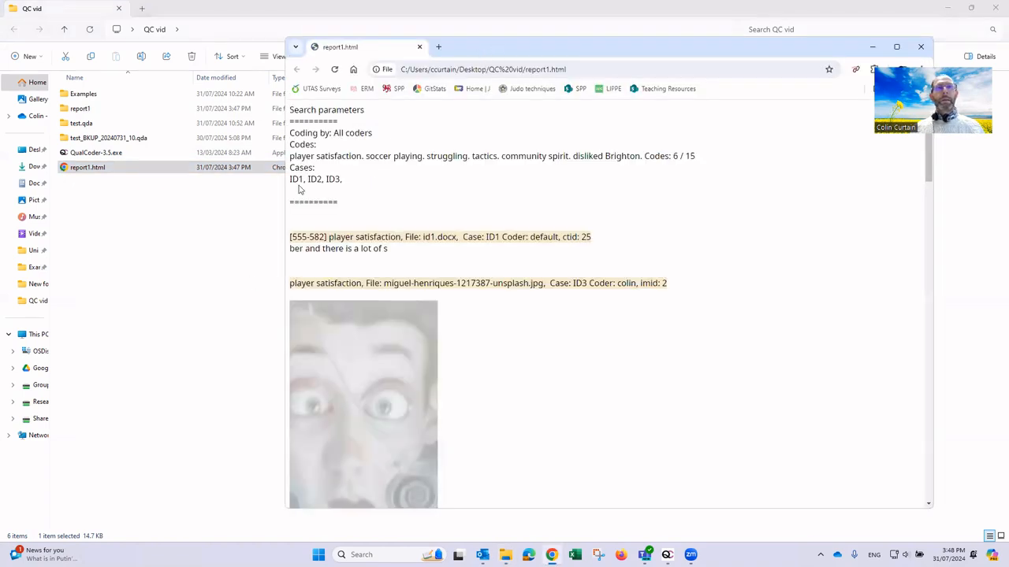
# Look through the exported HTML report, examining its coded text, image segments and embedded video clips
pyautogui.moveTo(479, 55); pyautogui.dragTo(412, 50)
pyautogui.scroll(-20, 338, 228)
pyautogui.scroll(-3, 362, 244)
pyautogui.scroll(3, 371, 254)
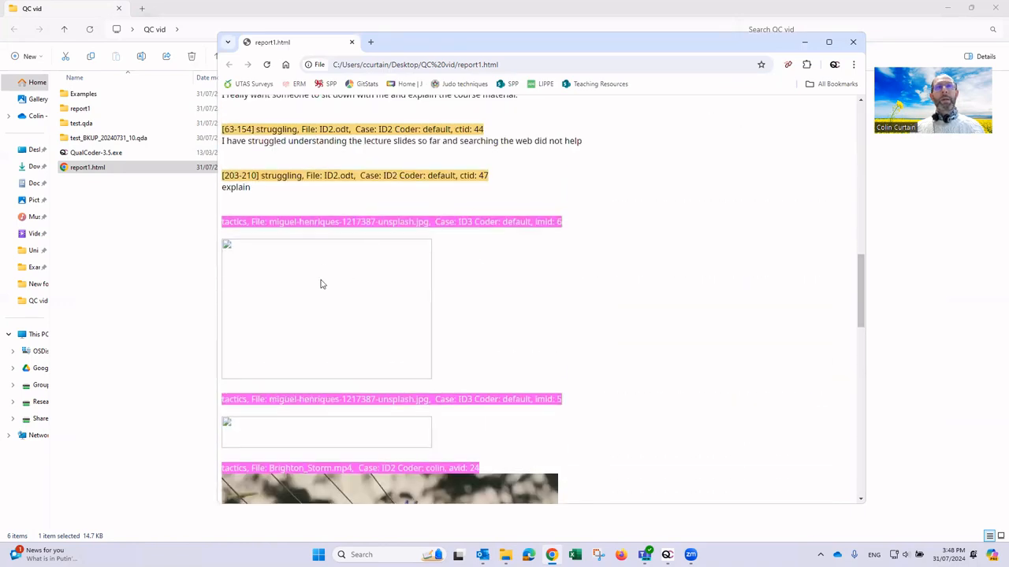
pyautogui.scroll(-8, 351, 275)
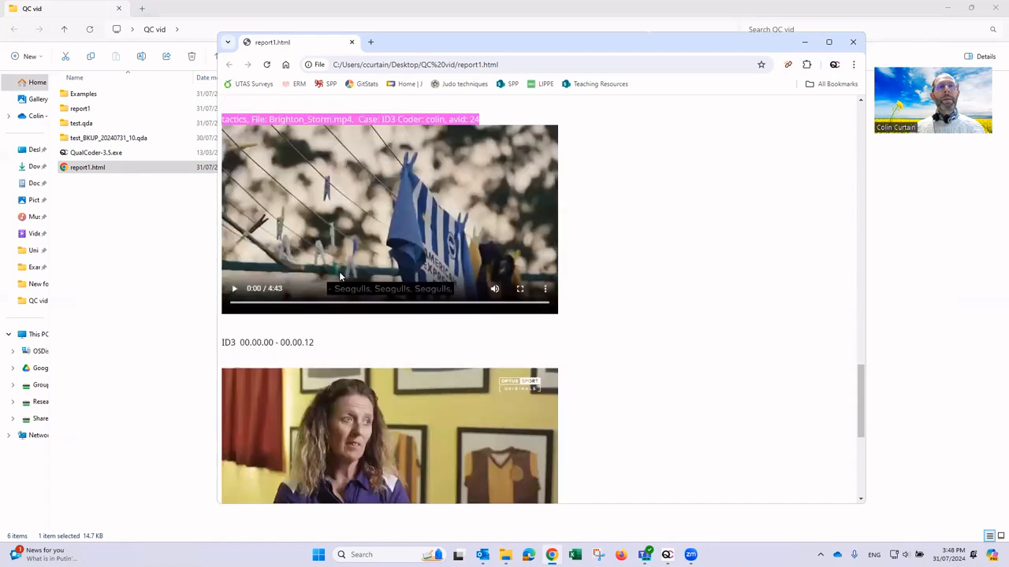
pyautogui.scroll(3, 339, 274)
pyautogui.scroll(1, 322, 229)
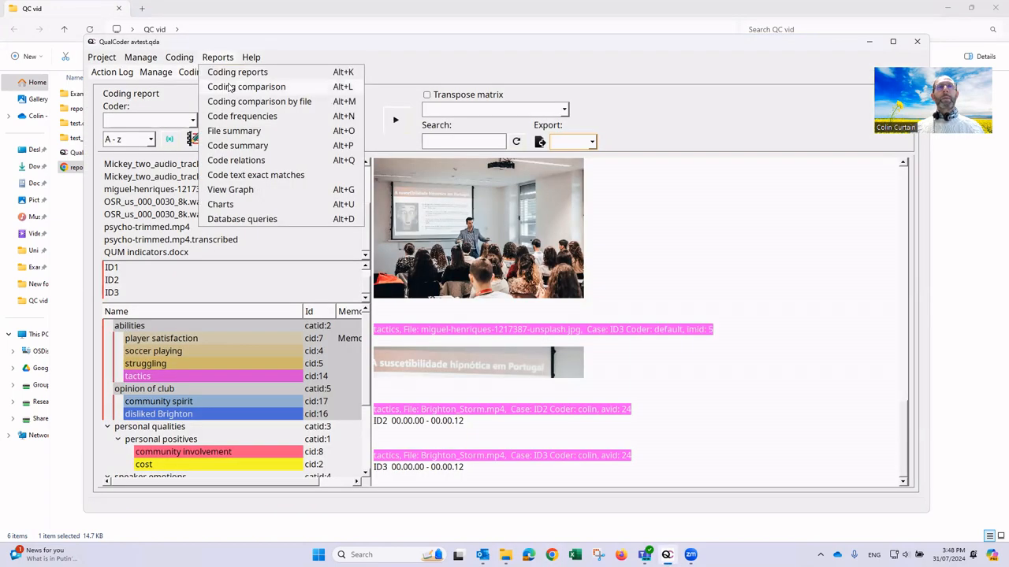
# Run a coding comparison for text files between the first listed coder and the default coder
pyautogui.click(229, 86)
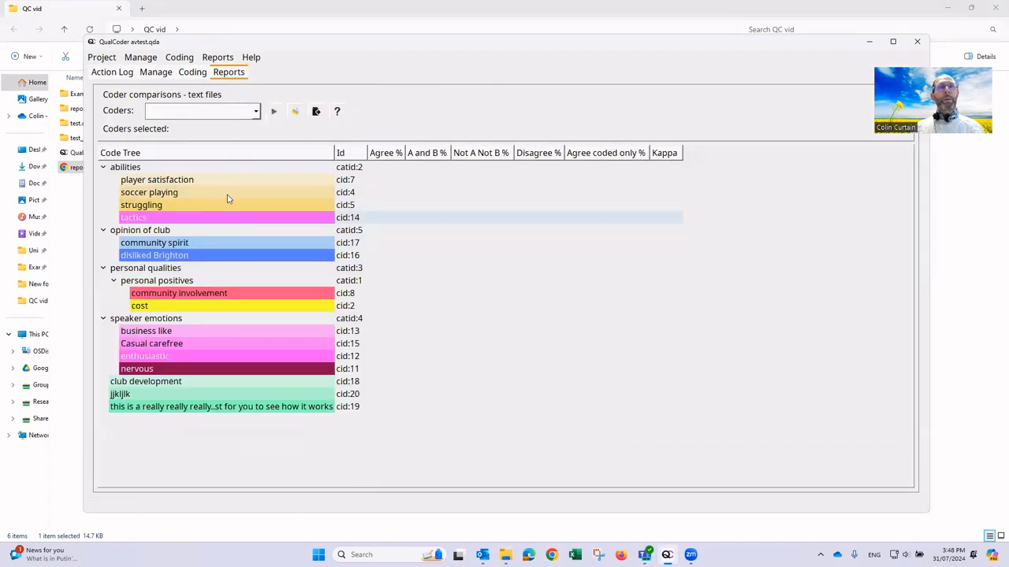
pyautogui.click(256, 112)
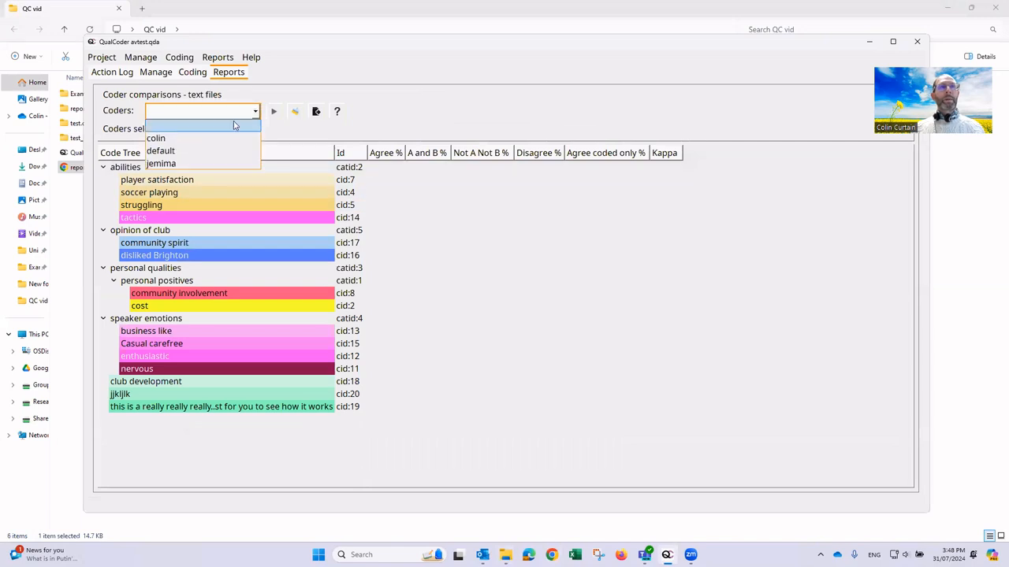
pyautogui.click(208, 138)
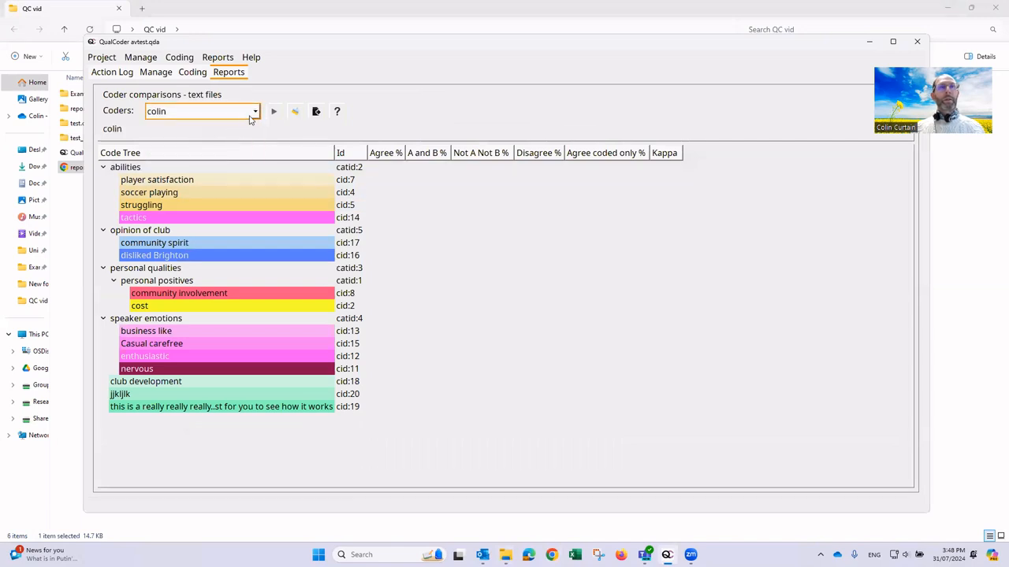
pyautogui.click(255, 113)
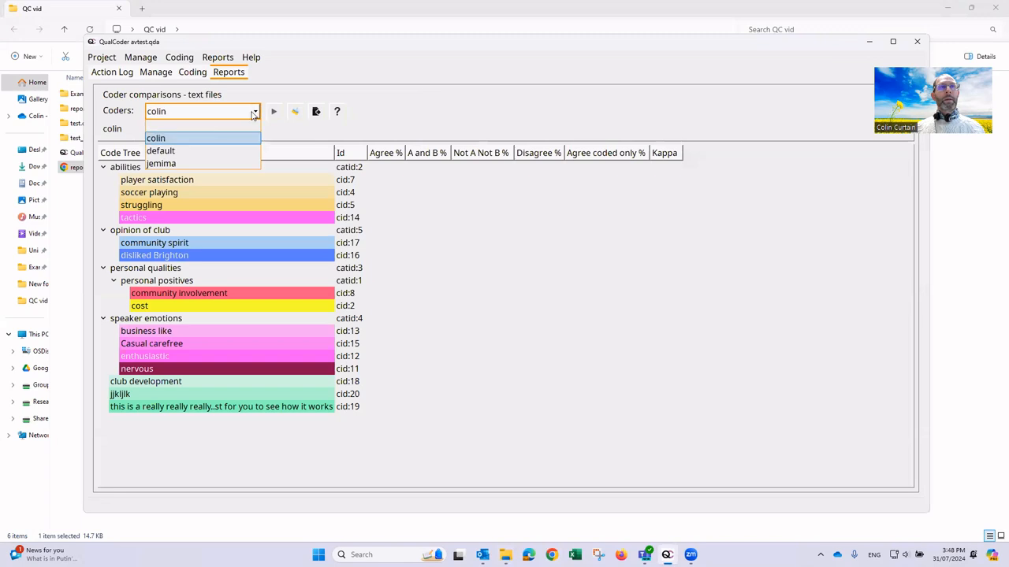
pyautogui.click(201, 151)
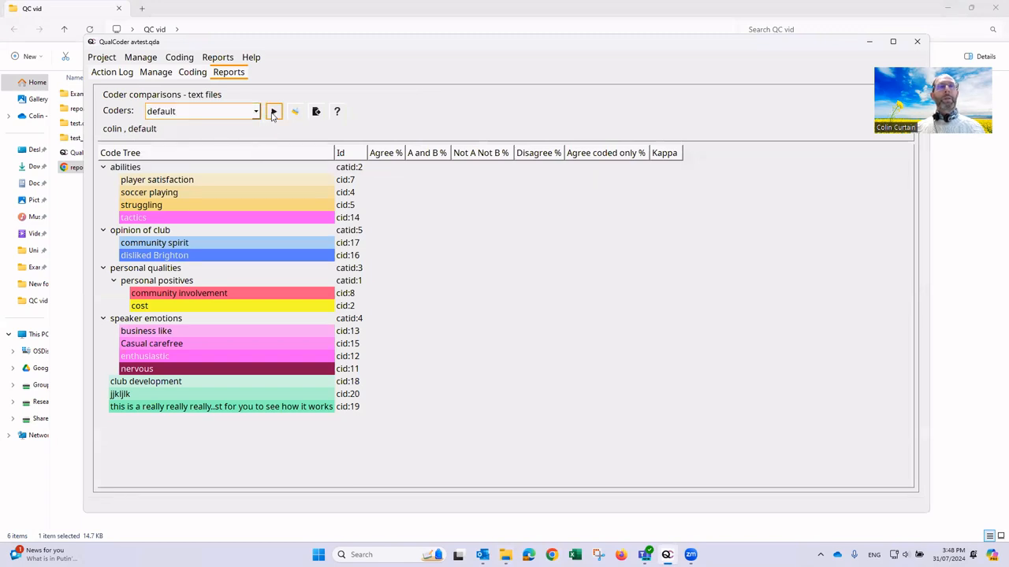
pyautogui.click(274, 113)
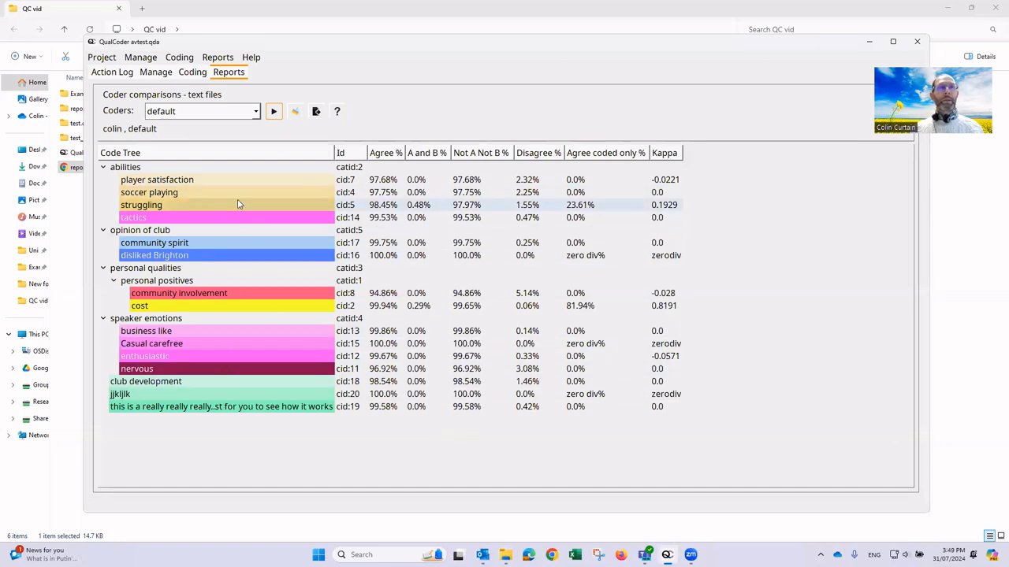
# Generate the code frequencies report and sort its codes and categories by Totals descending
pyautogui.click(218, 56)
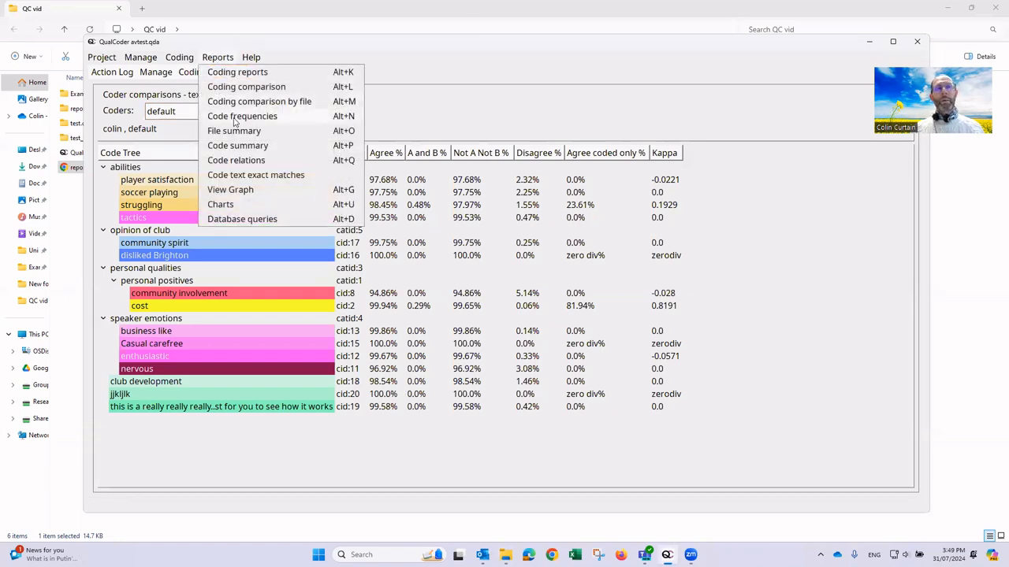
pyautogui.click(234, 119)
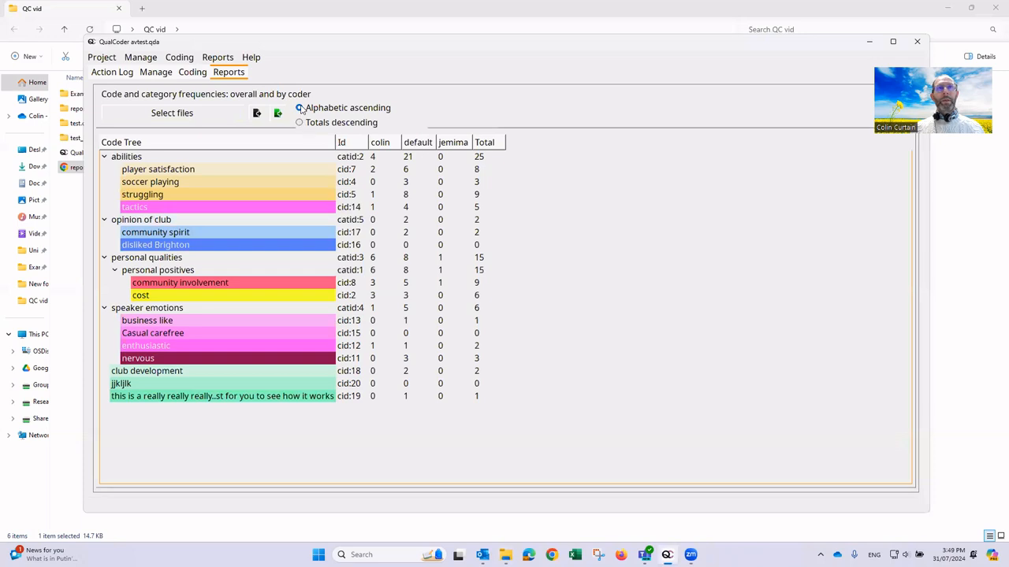
pyautogui.click(300, 123)
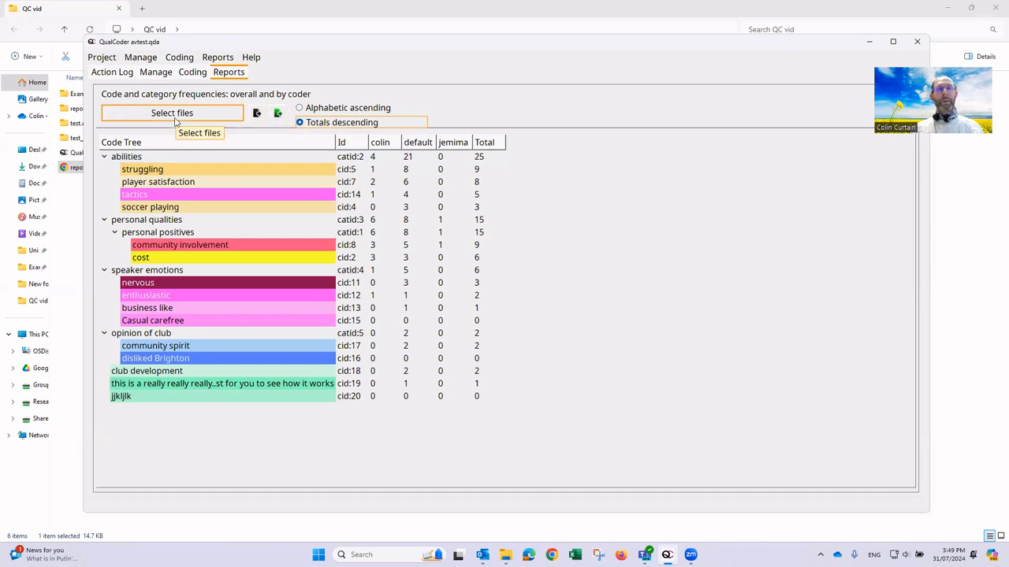
# Open the file summary report, view the summaries of id1.docx and ID2.odt, and widen the summary text area
pyautogui.click(219, 57)
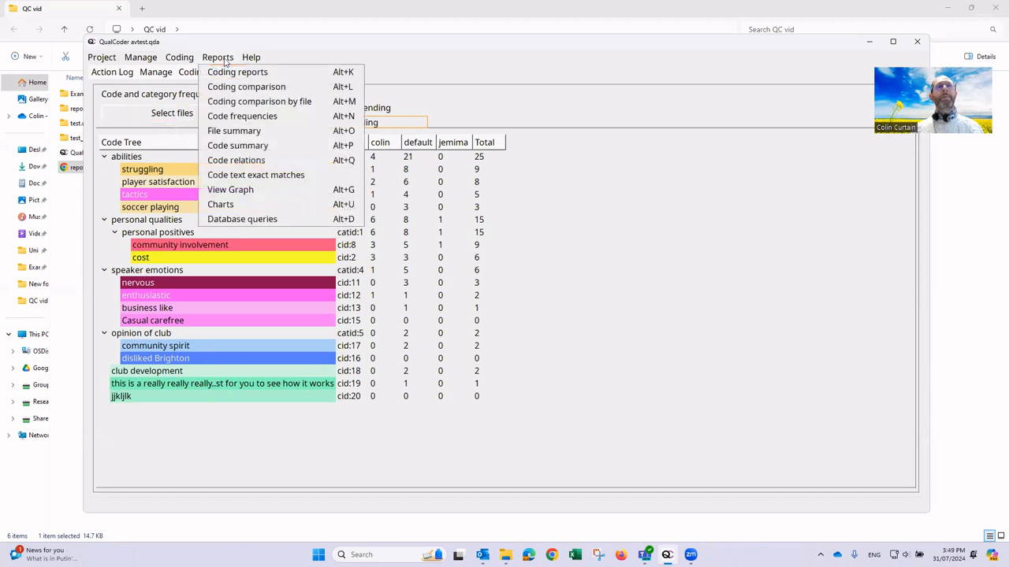
pyautogui.click(228, 132)
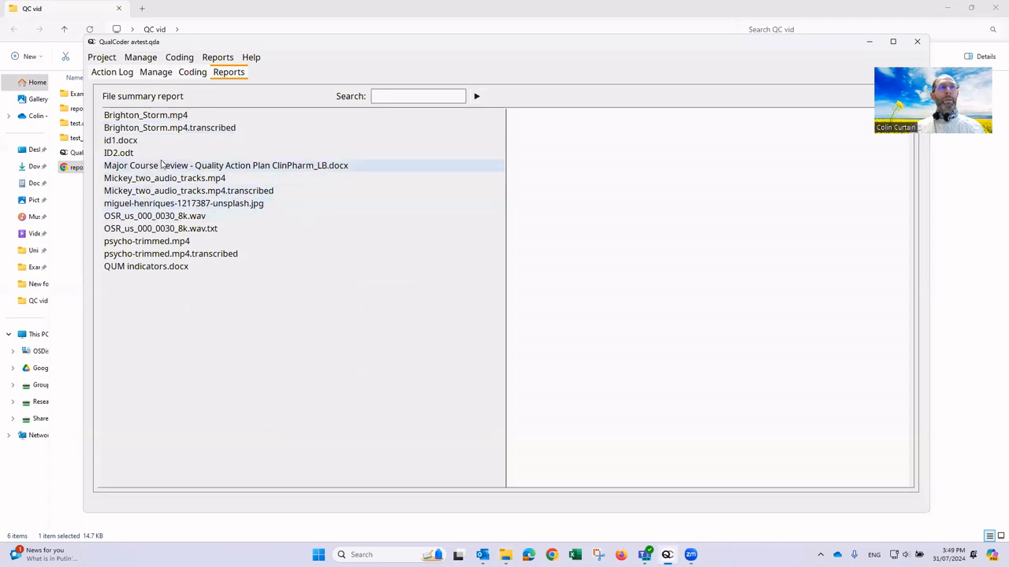
pyautogui.click(122, 141)
pyautogui.moveTo(506, 251); pyautogui.dragTo(356, 245)
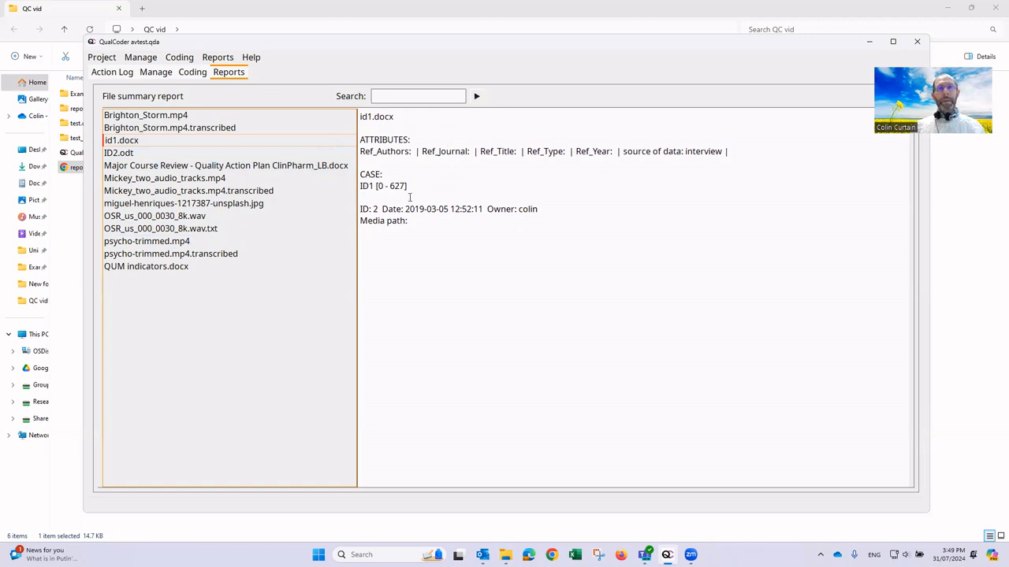
pyautogui.click(135, 155)
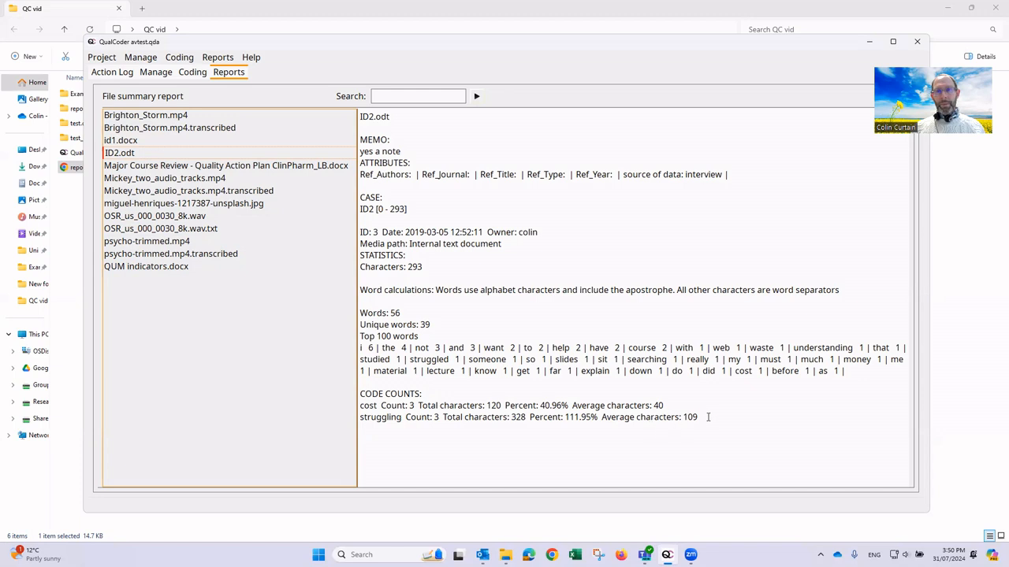
# Open the code summary report and examine the summary of the struggling code
pyautogui.click(229, 61)
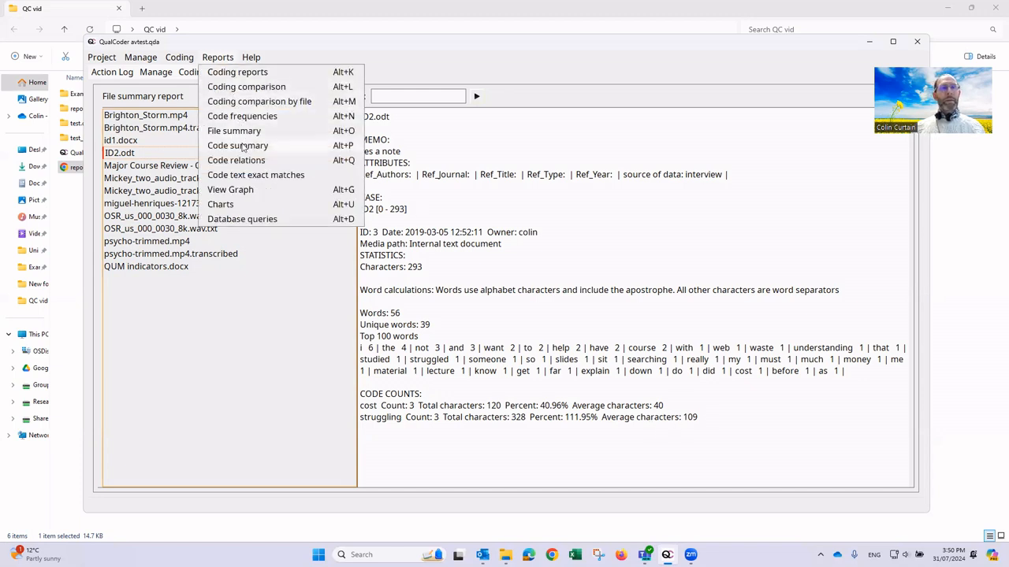
pyautogui.click(244, 146)
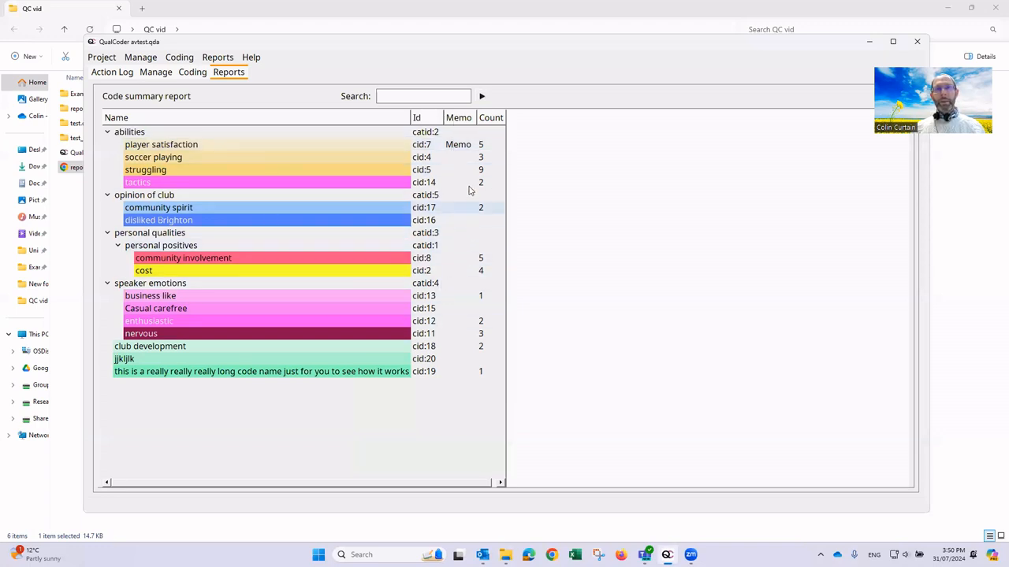
pyautogui.click(154, 171)
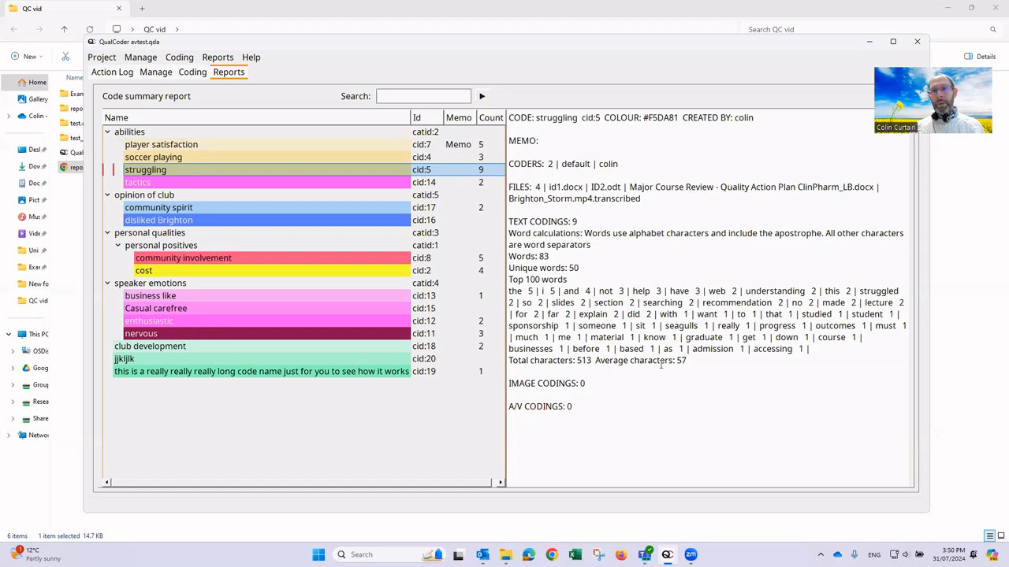
pyautogui.moveTo(793, 349); pyautogui.dragTo(542, 314)
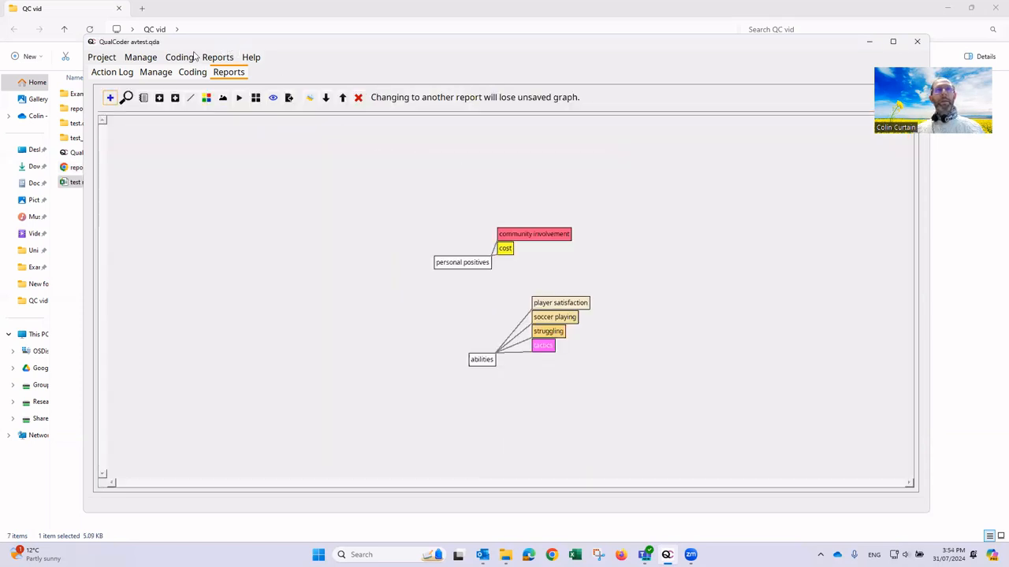
# Start a new graph and populate it with all codes and categories
pyautogui.click(208, 58)
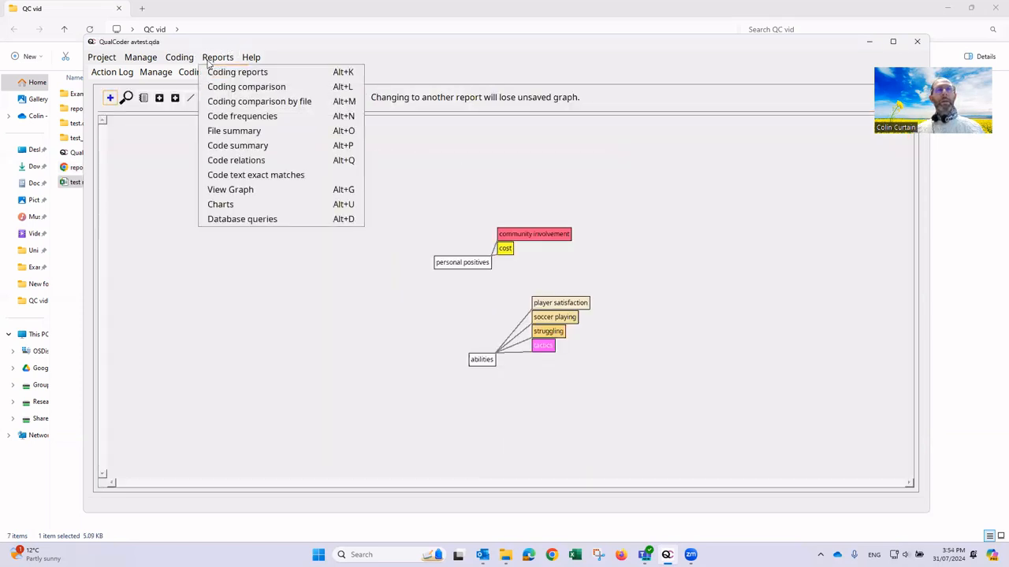
pyautogui.click(244, 201)
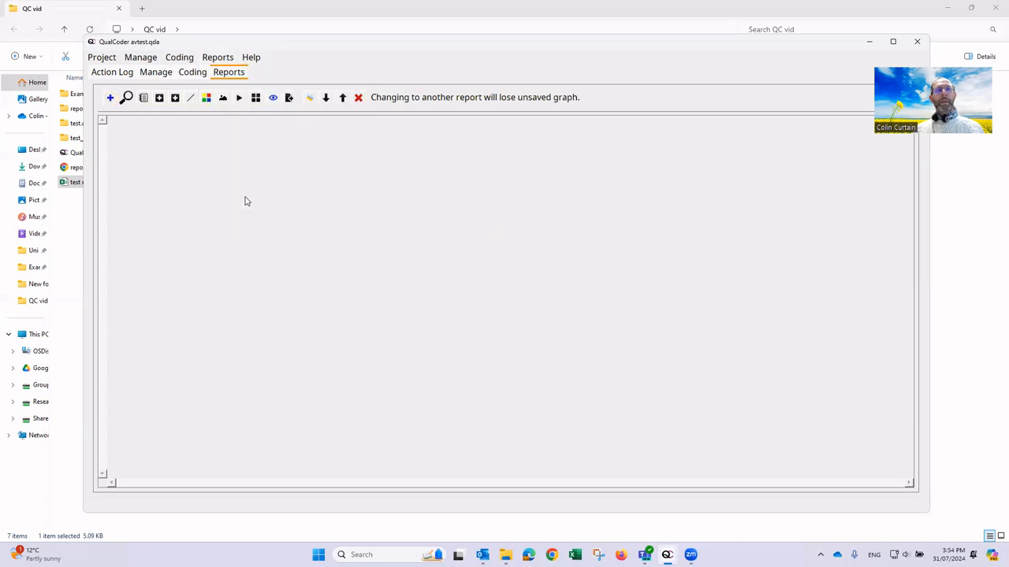
pyautogui.click(112, 98)
pyautogui.click(384, 182)
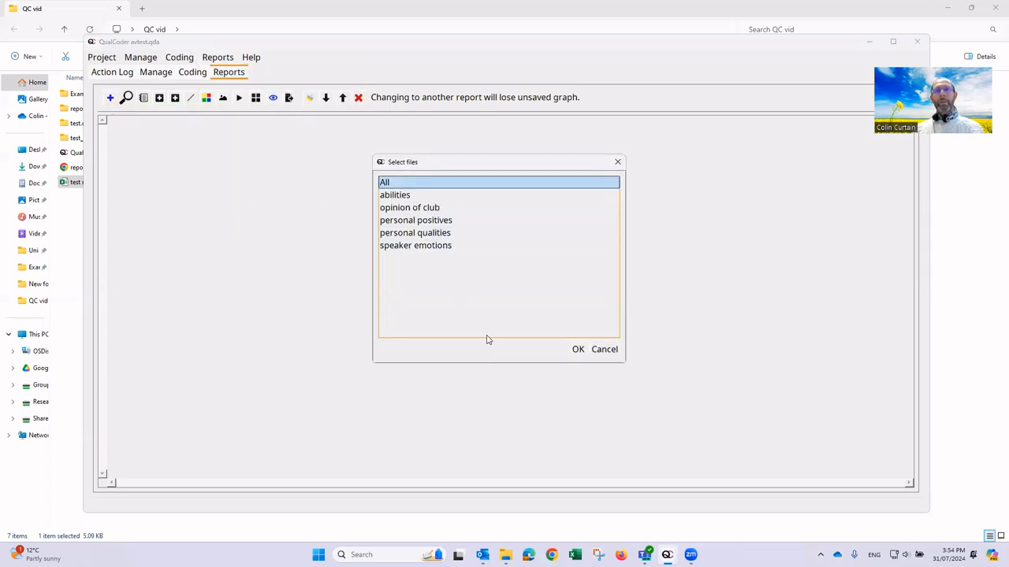
pyautogui.click(577, 350)
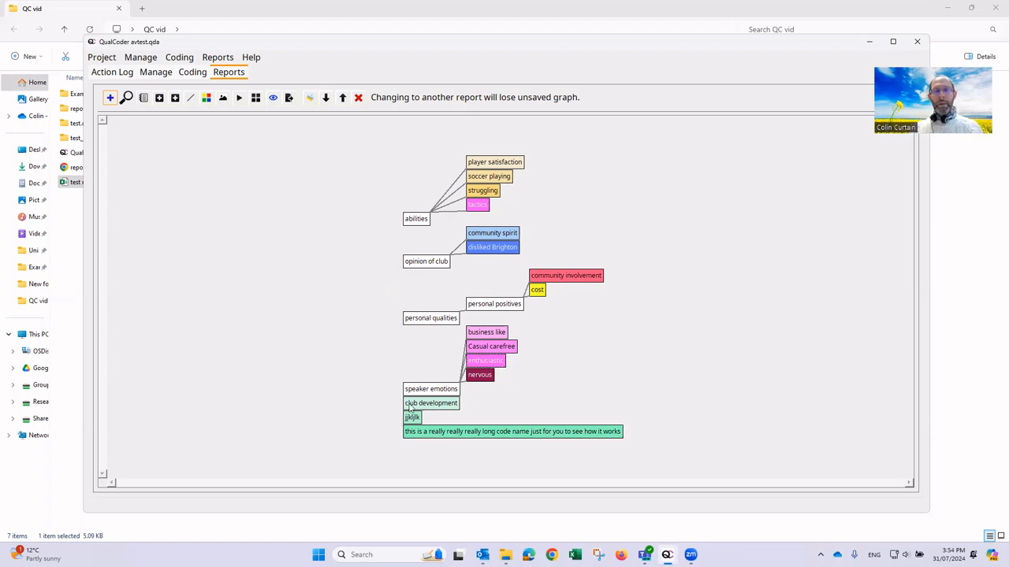
# Rearrange the graph by spreading out the three uncategorised codes and repositioning the abilities category and the cost code
pyautogui.moveTo(406, 403); pyautogui.dragTo(343, 268)
pyautogui.click(490, 419)
pyautogui.moveTo(490, 422); pyautogui.dragTo(386, 233)
pyautogui.moveTo(516, 435); pyautogui.dragTo(330, 382)
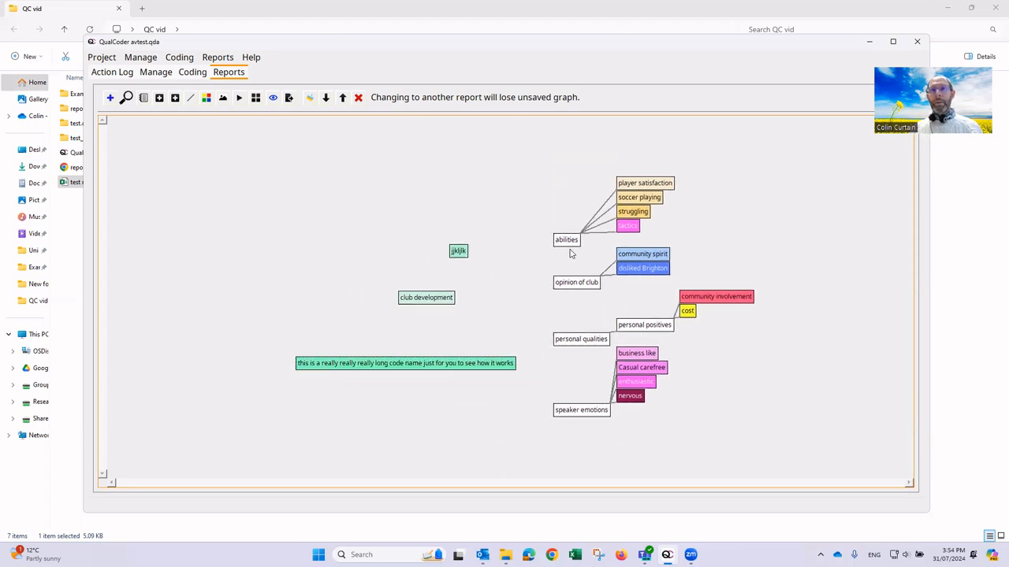
pyautogui.moveTo(567, 240); pyautogui.dragTo(554, 238)
pyautogui.moveTo(697, 319); pyautogui.dragTo(702, 332)
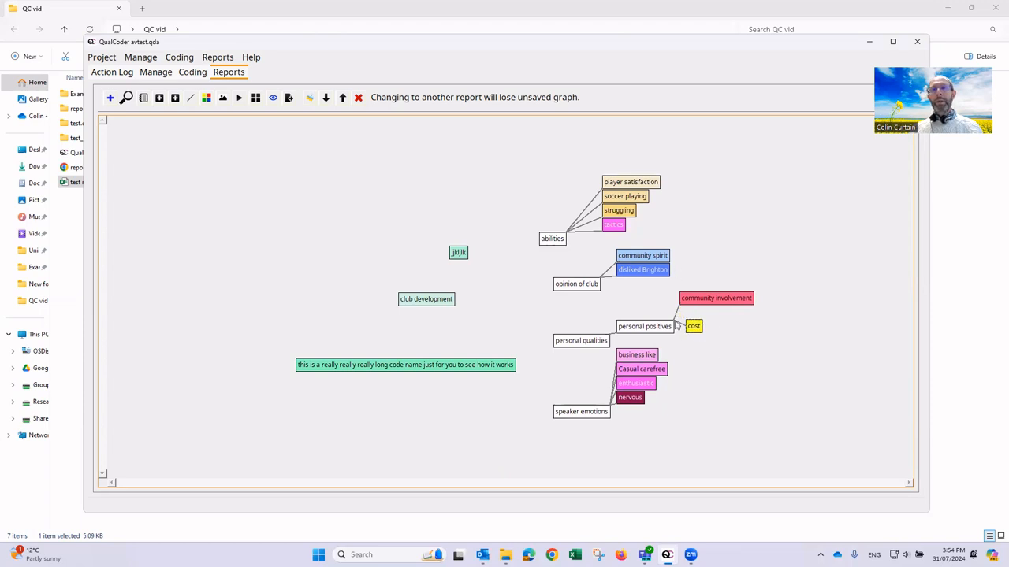
# Add a text object reading "Heading" to the graph and place it above the jjkljlk code
pyautogui.click(144, 99)
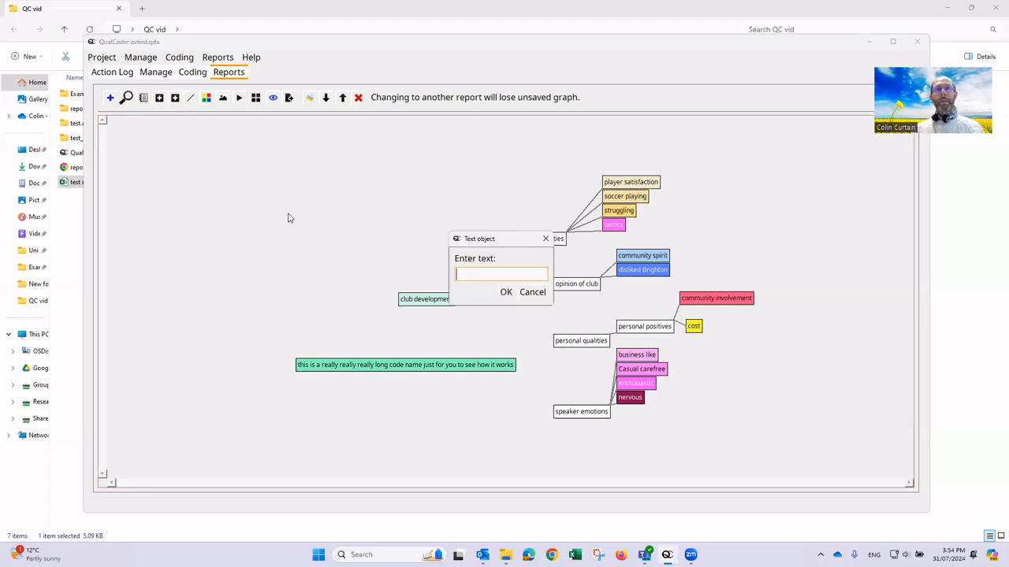
pyautogui.write('ding')
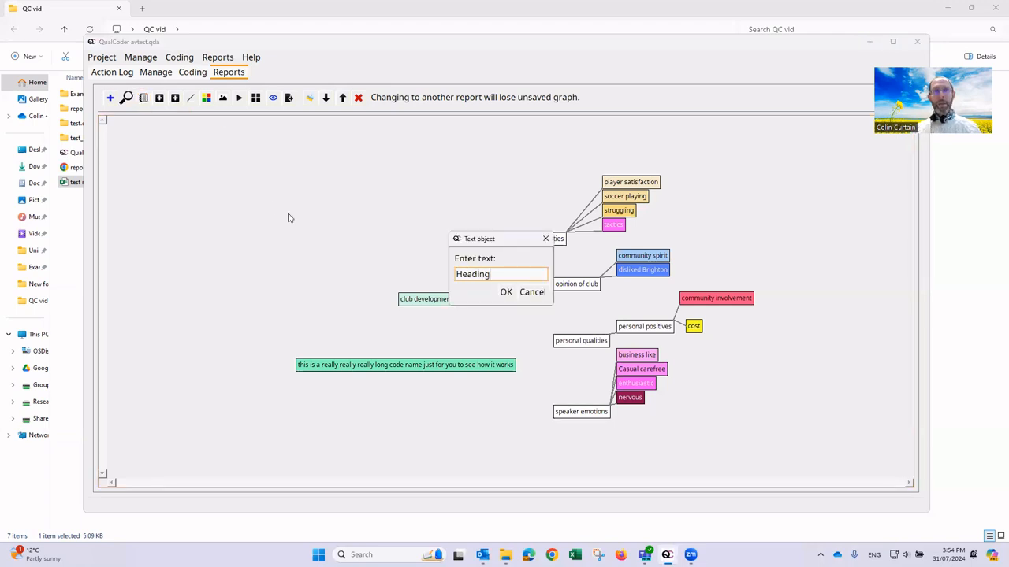
pyautogui.press('Return')
pyautogui.click(291, 195)
pyautogui.moveTo(291, 194); pyautogui.dragTo(477, 208)
# Format the Heading text object as bold, enlarge its font twice and colour it blue
pyautogui.rightClick(477, 207)
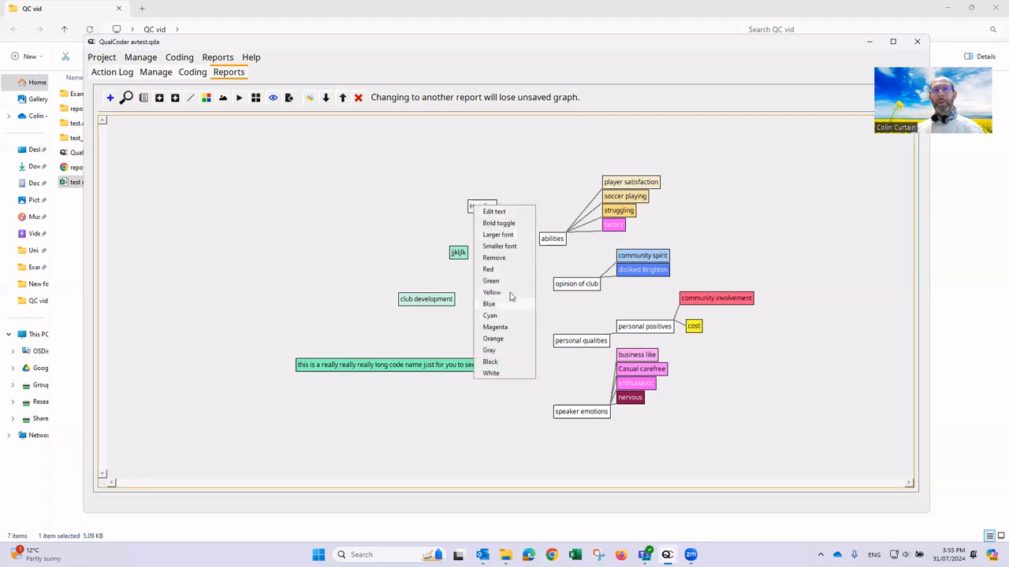
pyautogui.click(505, 224)
pyautogui.rightClick(494, 205)
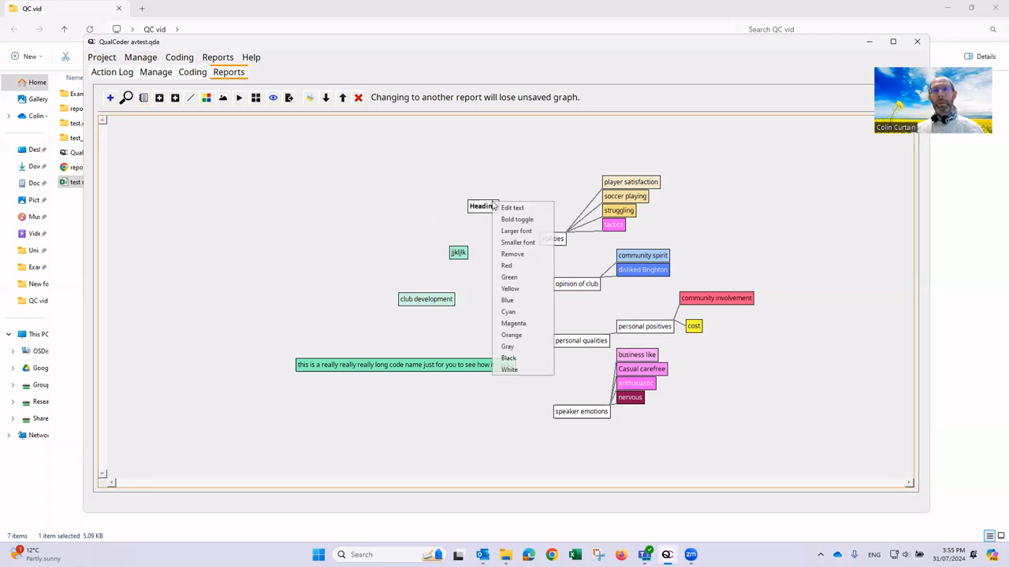
pyautogui.click(508, 230)
pyautogui.rightClick(489, 209)
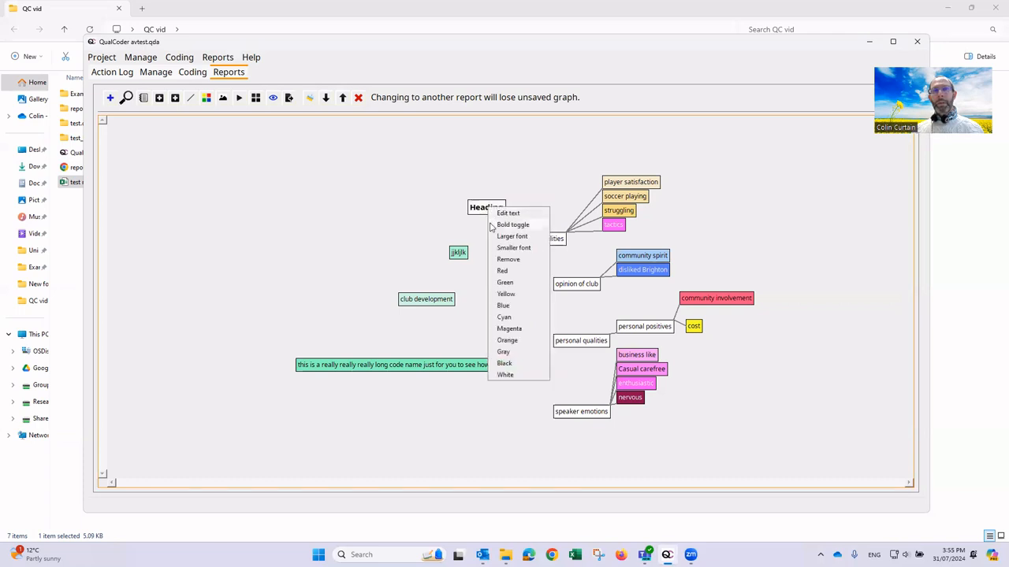
pyautogui.click(498, 234)
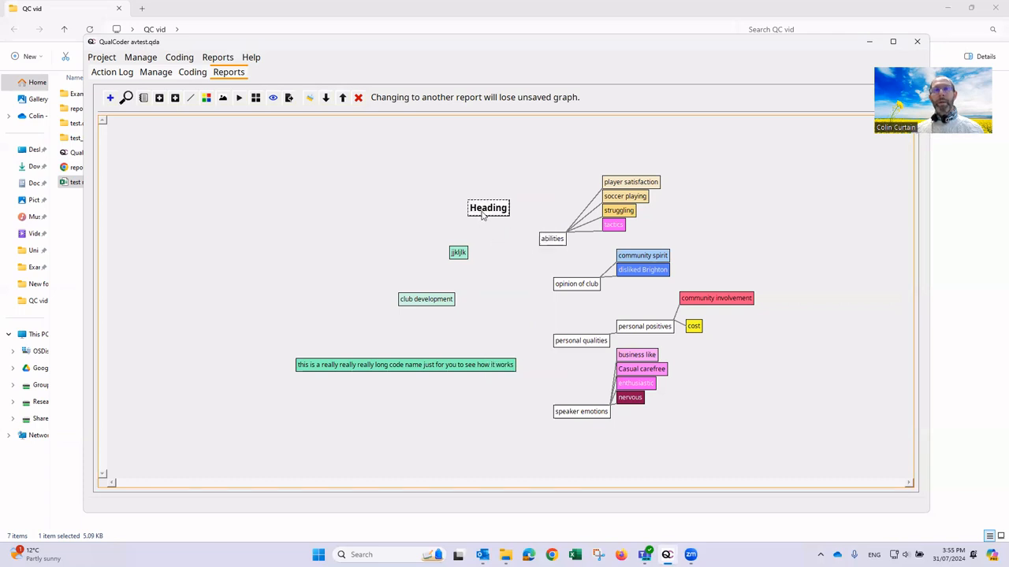
pyautogui.rightClick(483, 215)
pyautogui.click(508, 312)
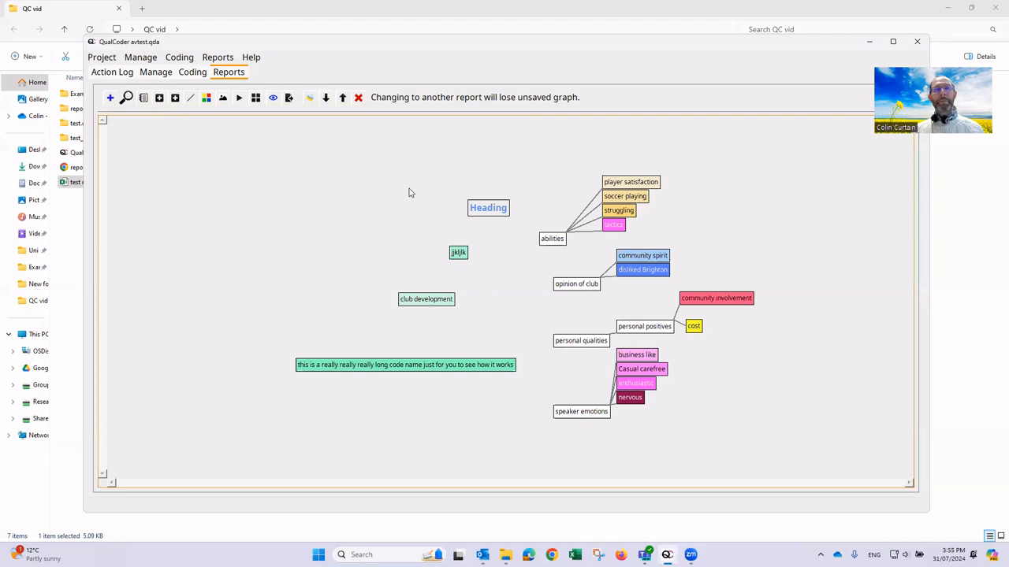
# Add case ID2 to the graph and place it between the club development and opinion of club nodes
pyautogui.click(159, 97)
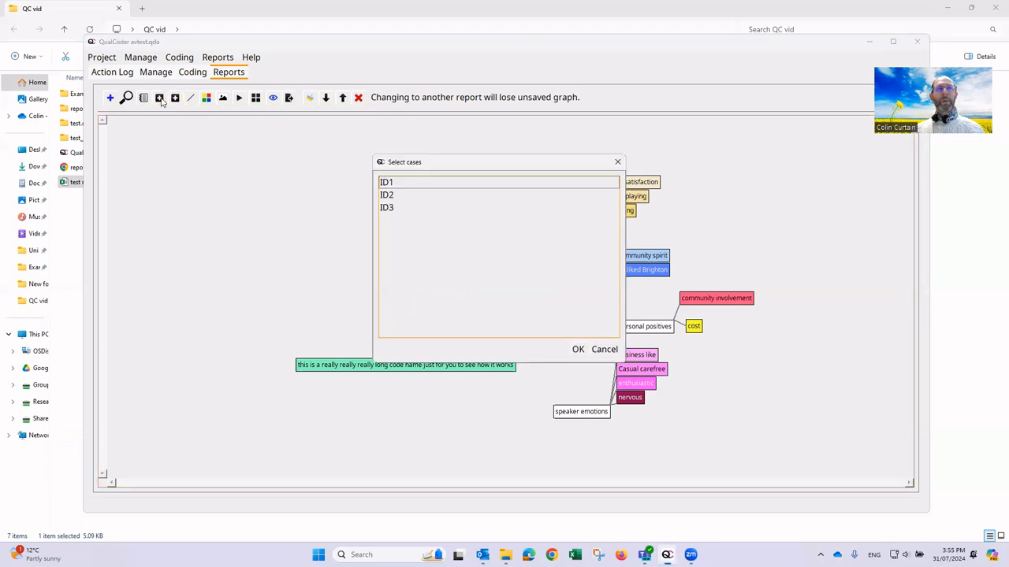
pyautogui.click(412, 187)
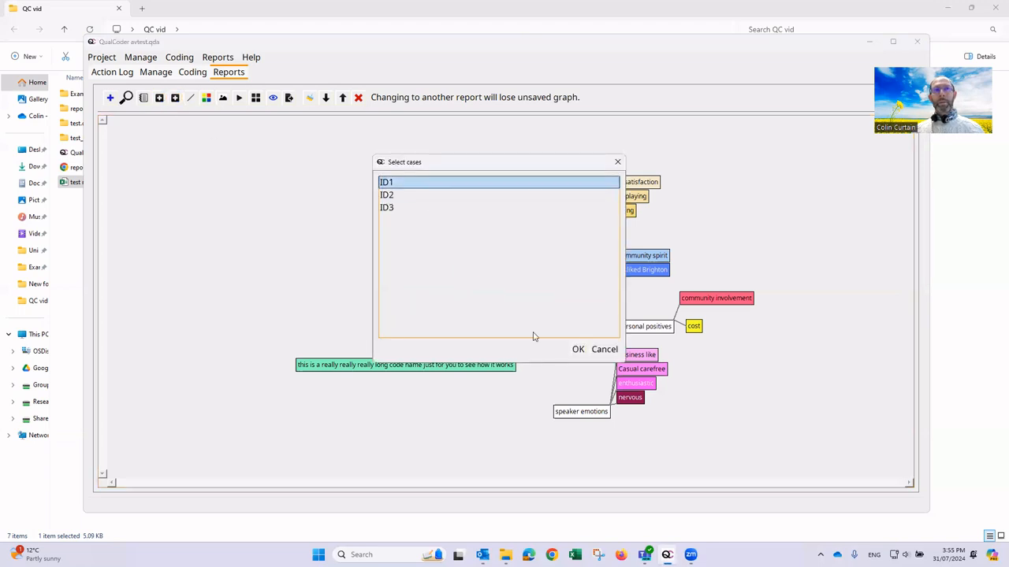
pyautogui.click(416, 195)
pyautogui.click(577, 350)
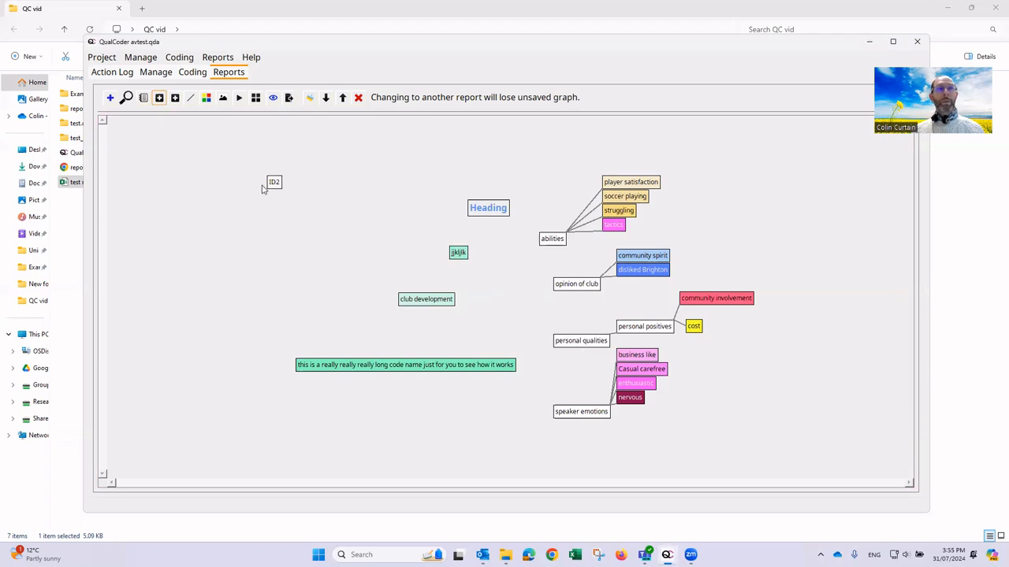
pyautogui.moveTo(275, 183); pyautogui.dragTo(499, 276)
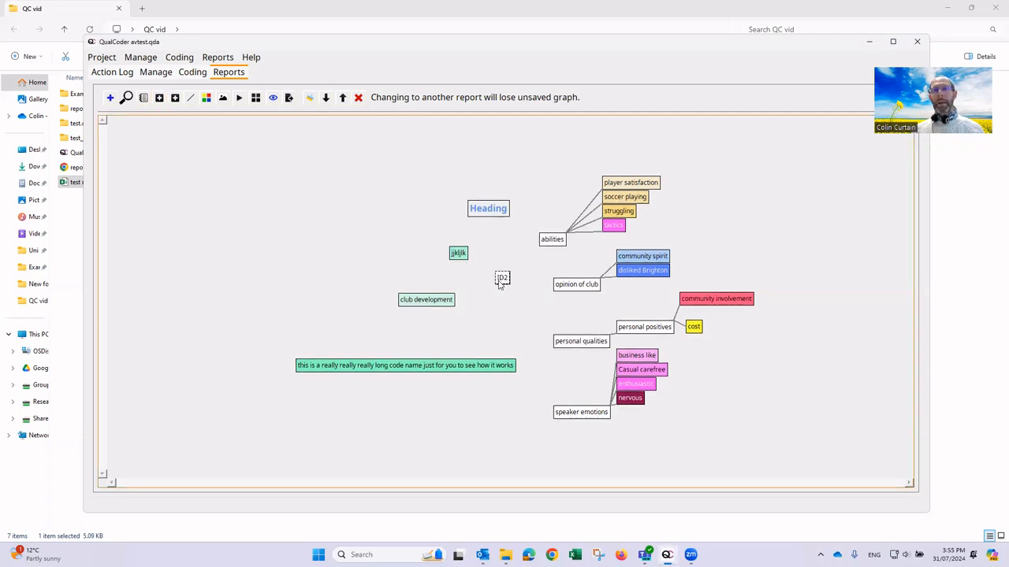
# Show the attributes of case ID2 in its node and move the node to the left of Heading
pyautogui.rightClick(506, 281)
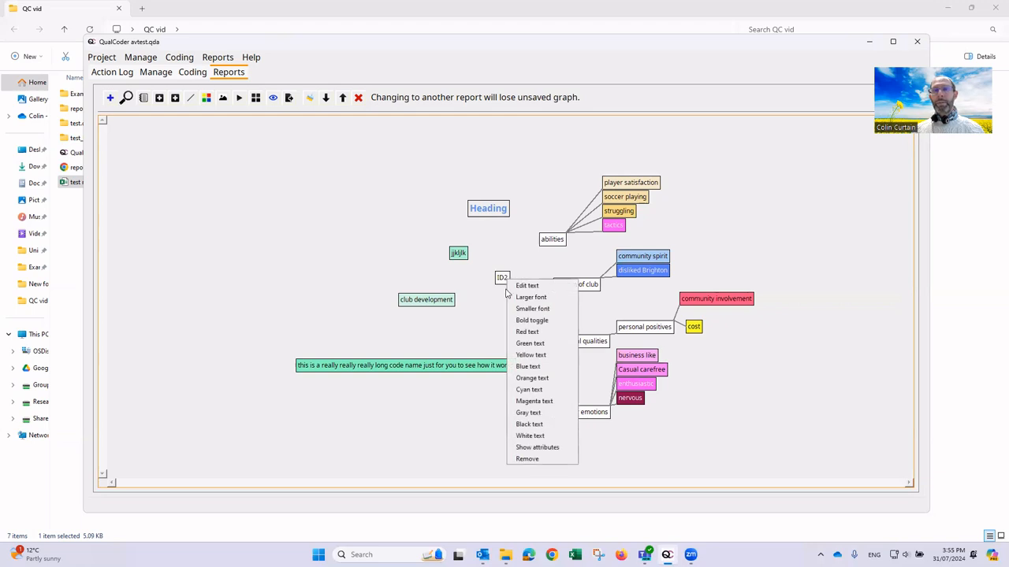
pyautogui.click(528, 447)
pyautogui.moveTo(505, 282); pyautogui.dragTo(373, 205)
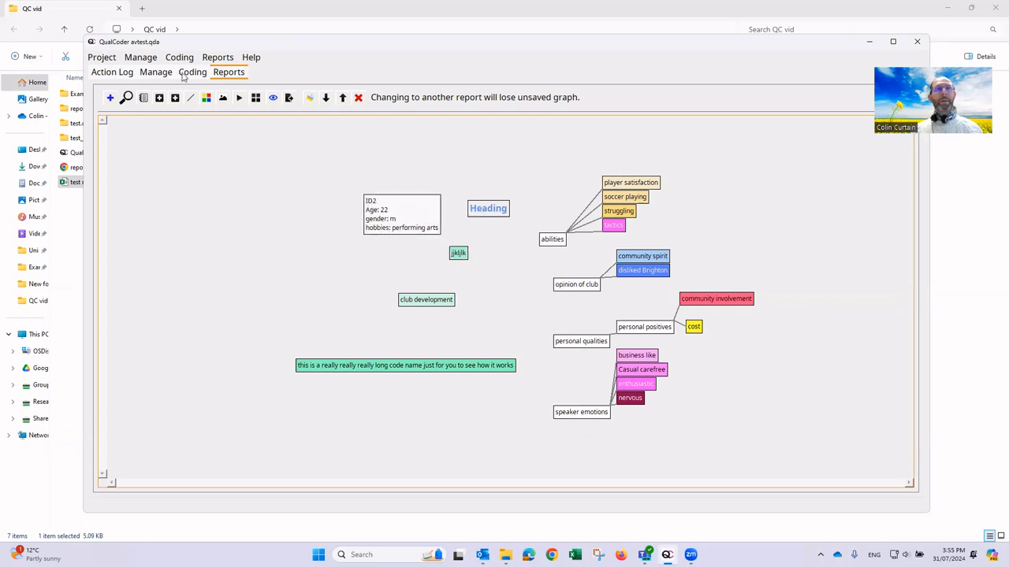
# Add the files ID2.odt, Brighton_Storm.mp4 and the unsplash JPG image to the graph
pyautogui.click(175, 98)
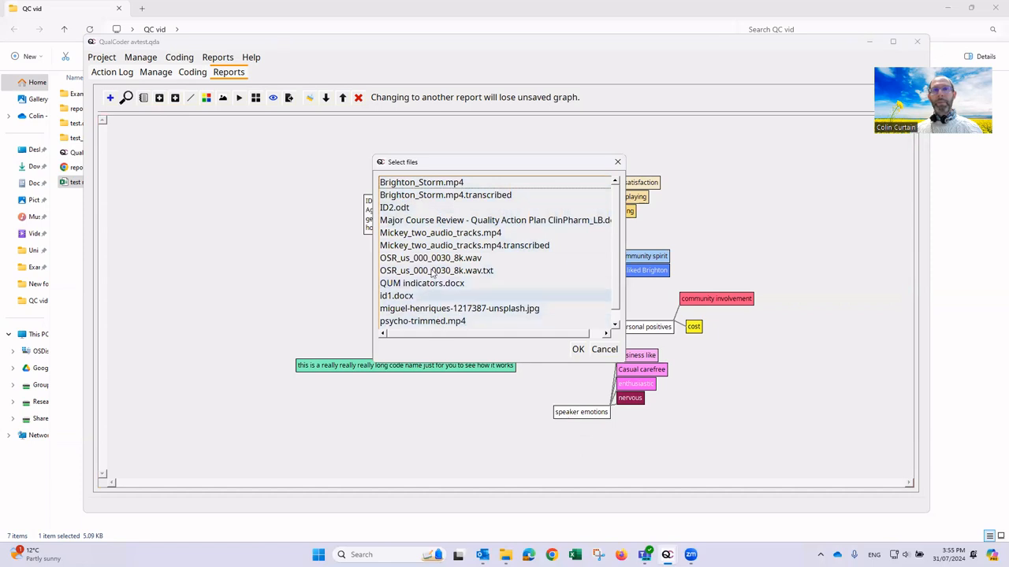
pyautogui.click(405, 208)
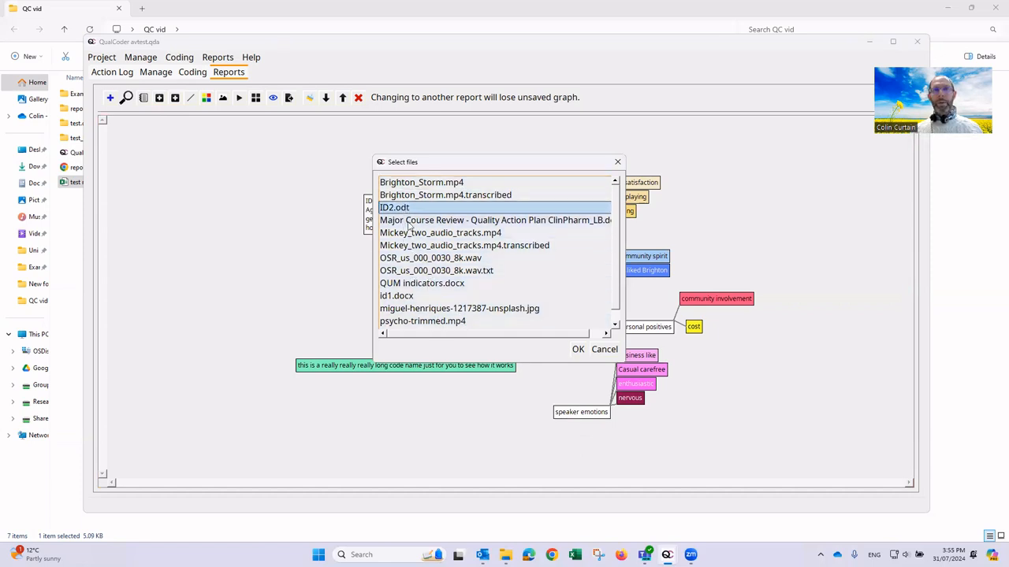
pyautogui.keyDown('ctrl'); pyautogui.click(403, 185); pyautogui.keyUp('ctrl')
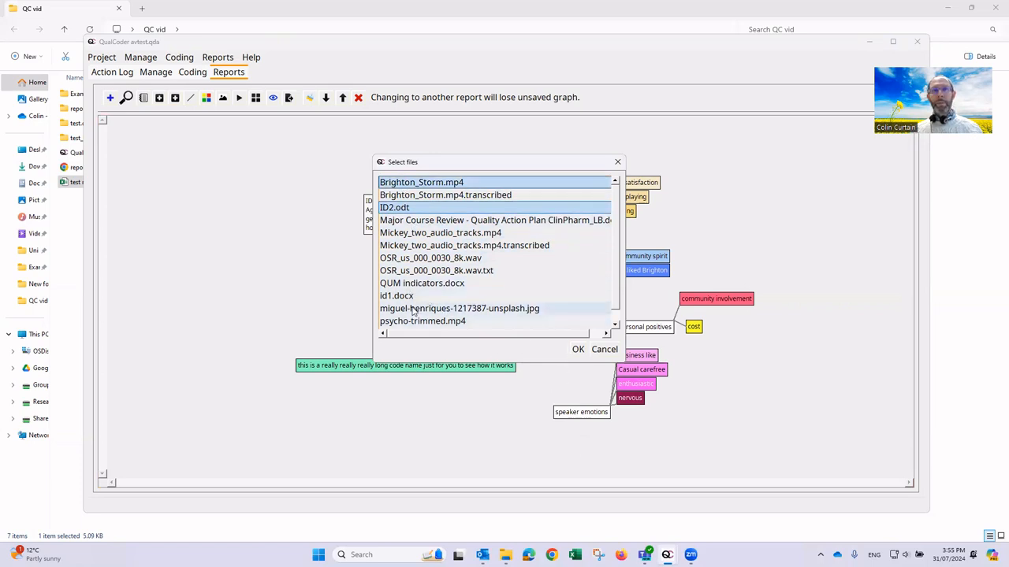
pyautogui.keyDown('ctrl'); pyautogui.click(504, 308); pyautogui.keyUp('ctrl')
pyautogui.click(577, 349)
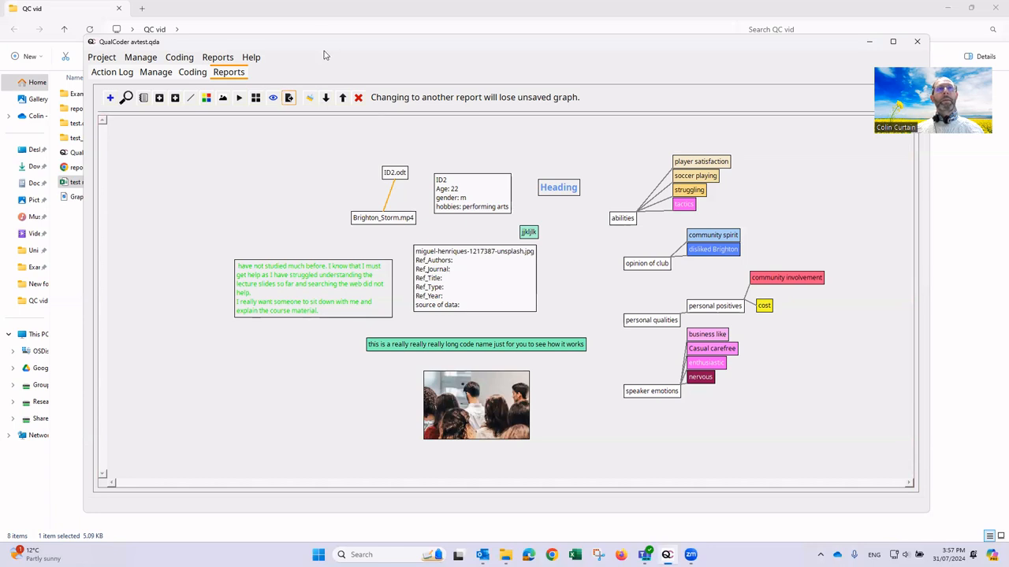
# Switch to the QC vid folder in File Explorer, open the exported Graph.png and reposition its viewer window
pyautogui.click(316, 19)
pyautogui.click(197, 277)
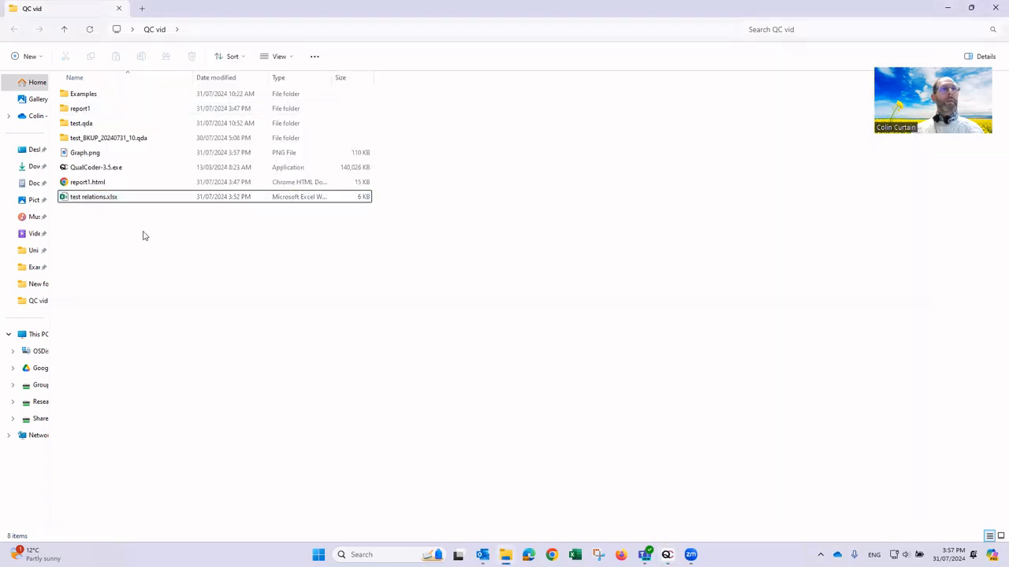
pyautogui.click(97, 155)
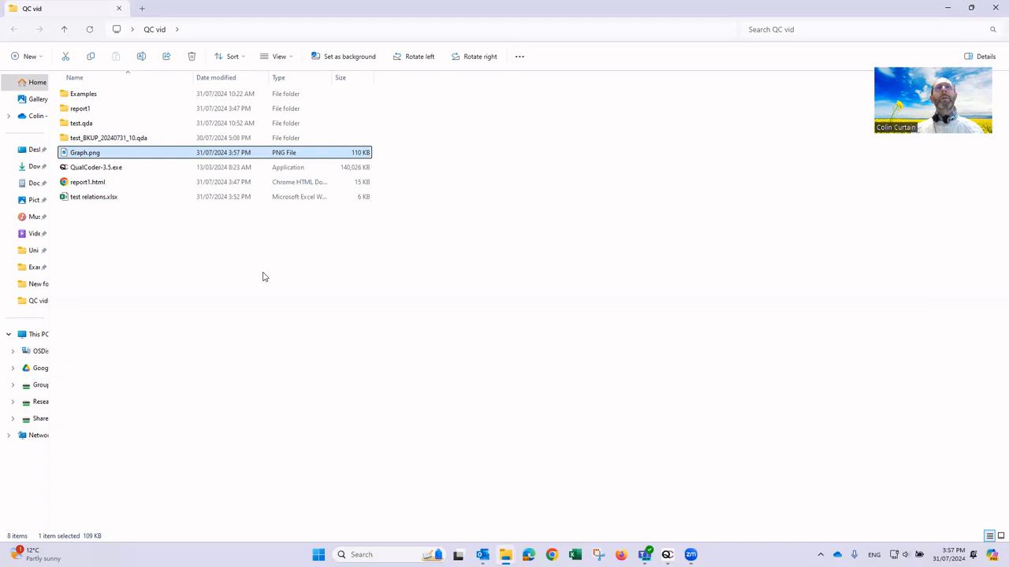
pyautogui.press('Return')
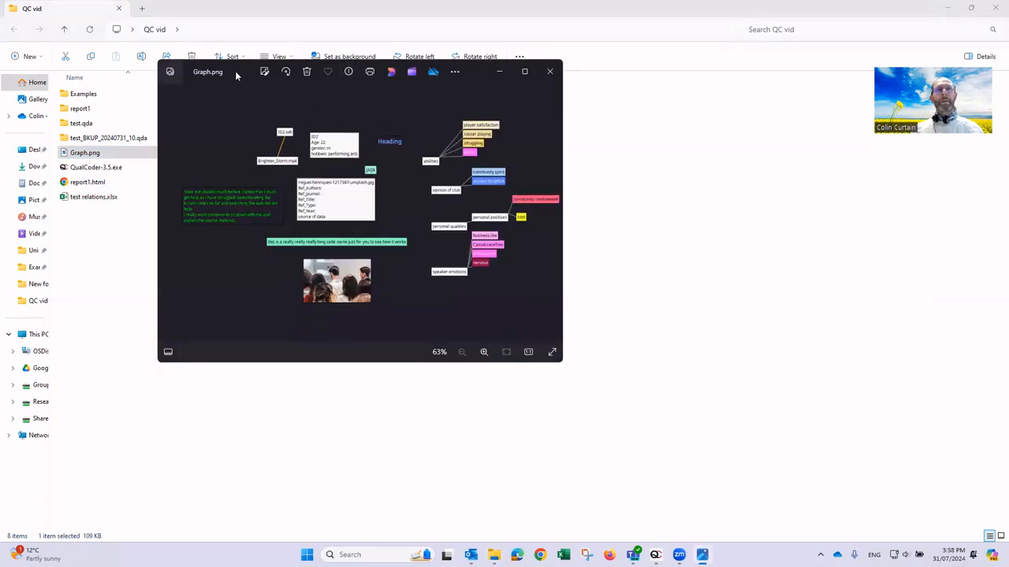
pyautogui.moveTo(259, 75); pyautogui.dragTo(364, 145)
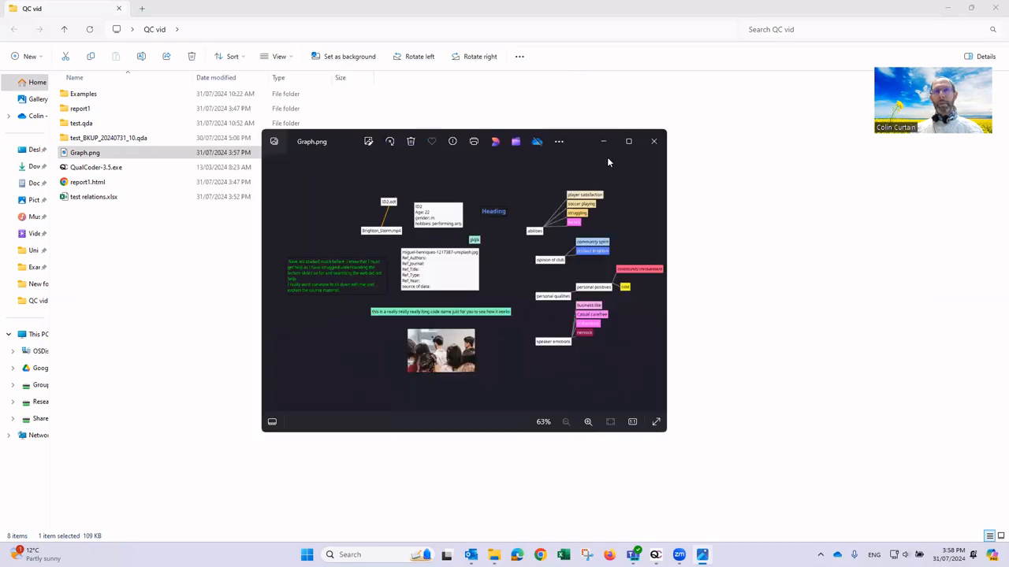
# Close the Graph.png viewer, switch back to QualCoder and open the Charts report
pyautogui.click(652, 143)
pyautogui.click(667, 555)
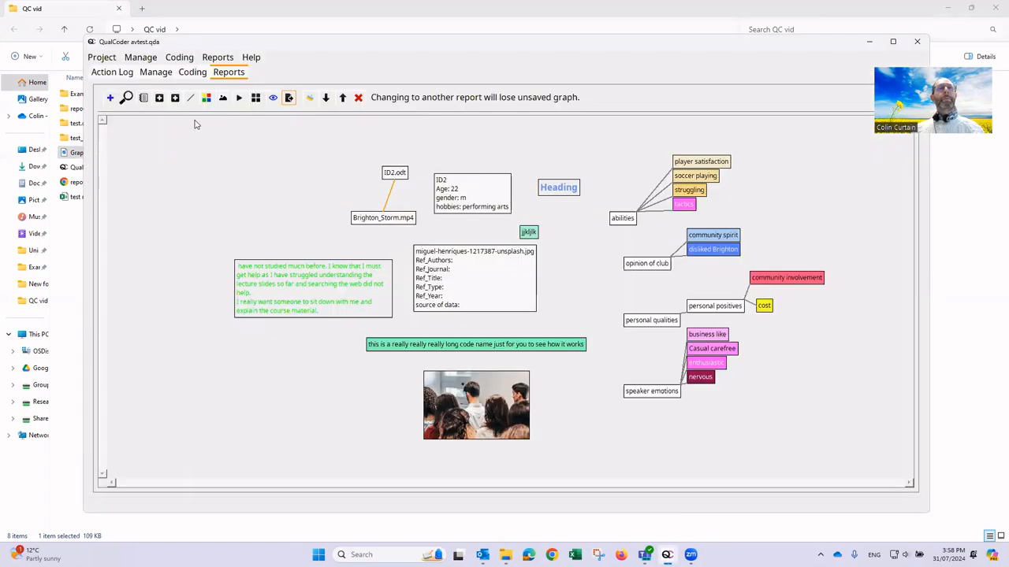
pyautogui.click(218, 58)
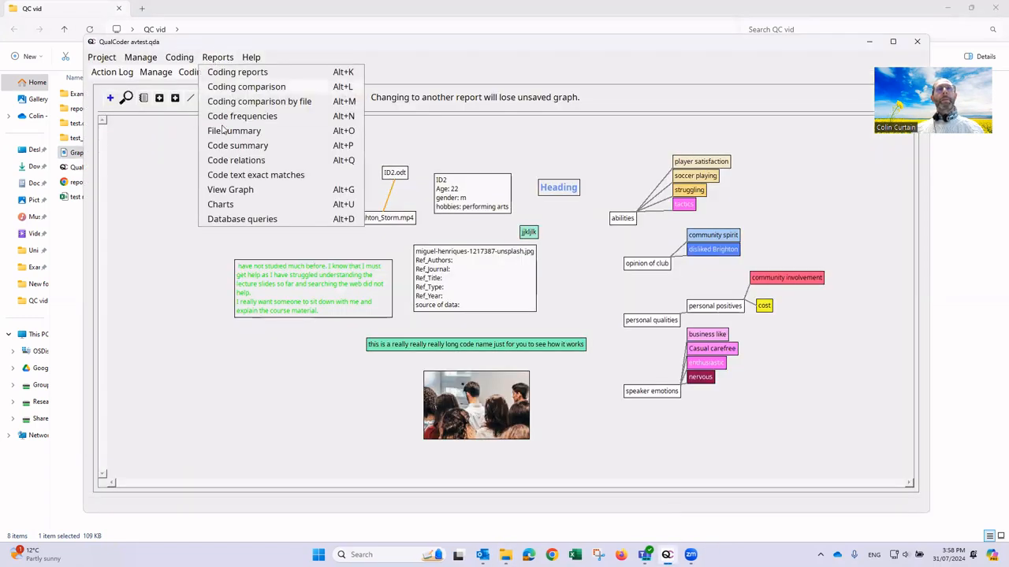
pyautogui.click(220, 204)
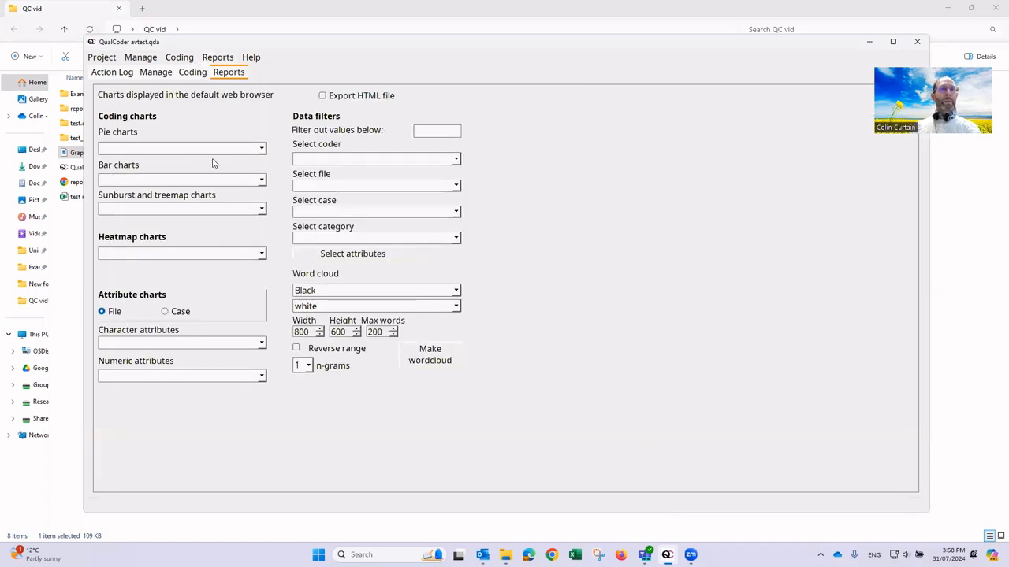
# Generate a code frequency pie chart, view it in the browser and return to QualCoder
pyautogui.click(260, 150)
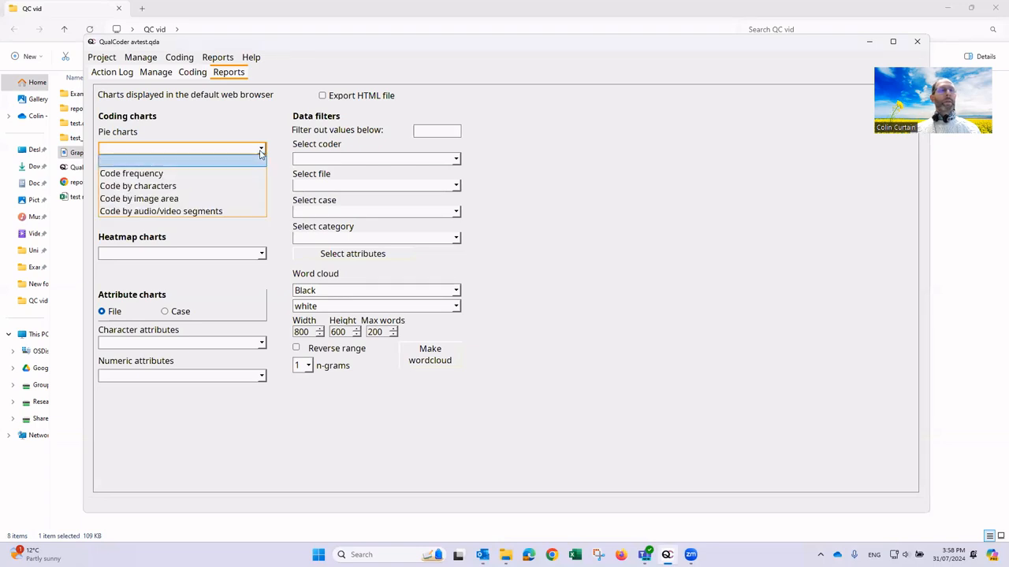
pyautogui.click(170, 174)
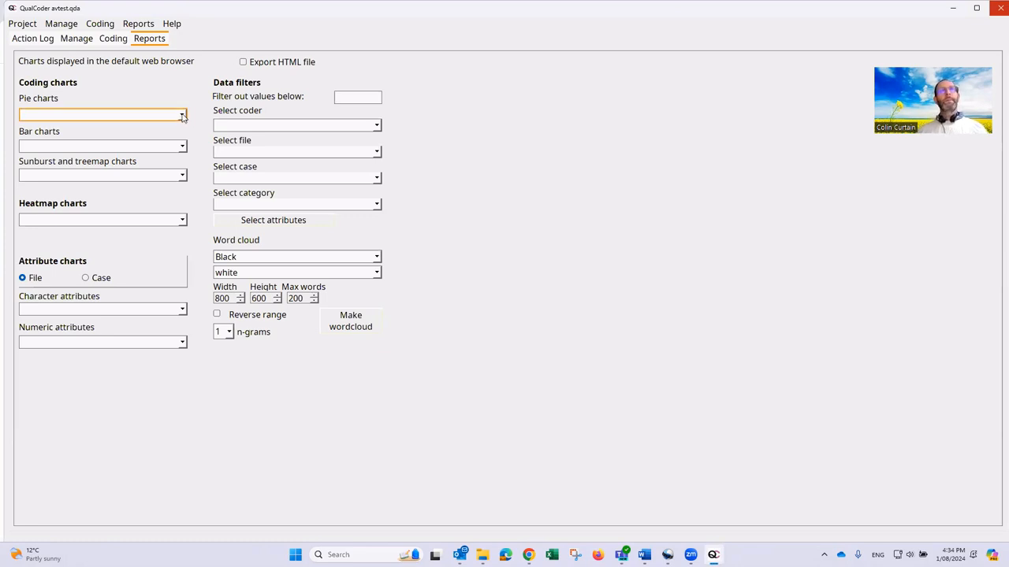
pyautogui.click(182, 116)
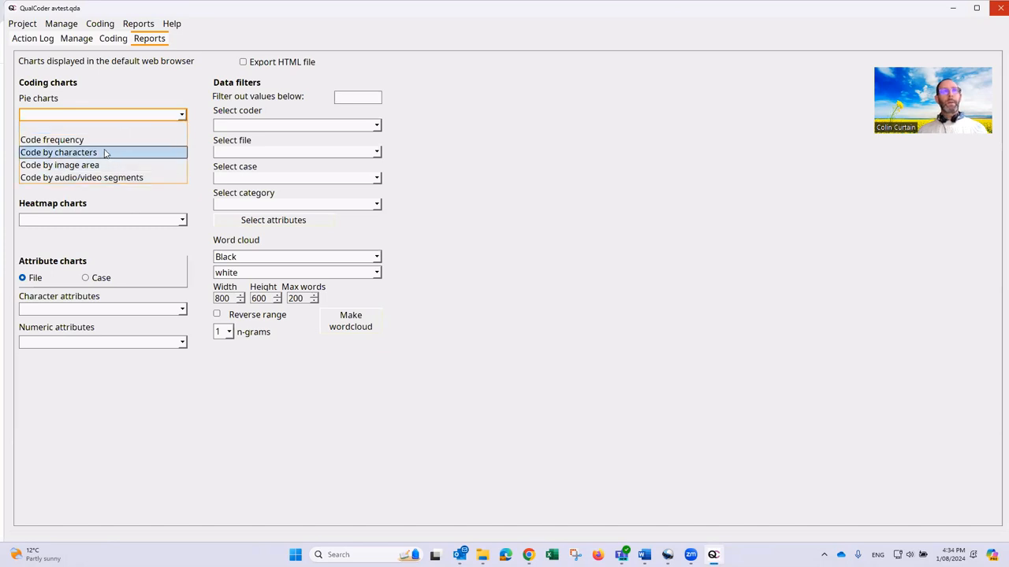
pyautogui.click(101, 141)
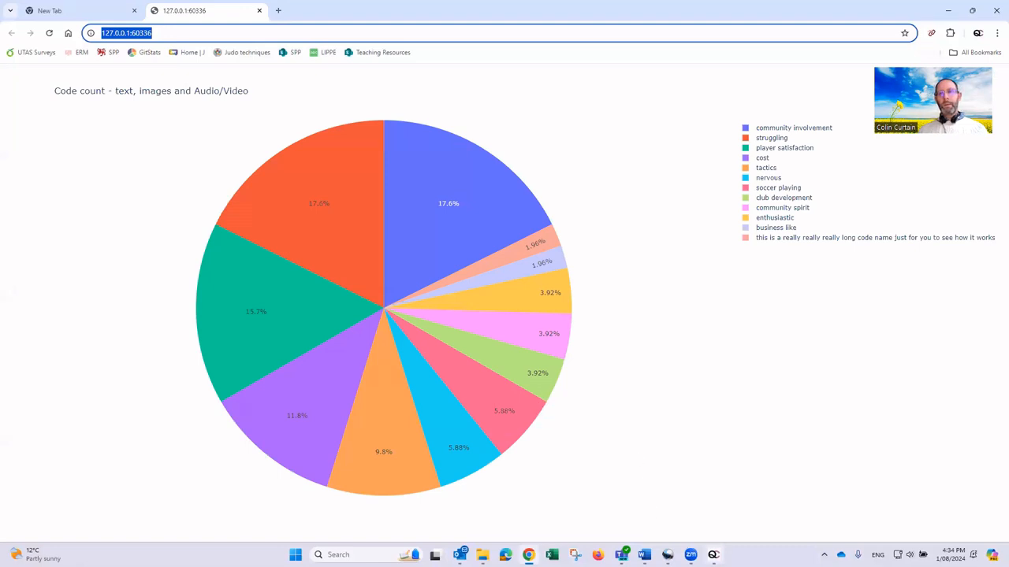
pyautogui.moveTo(713, 555)
pyautogui.click(690, 496)
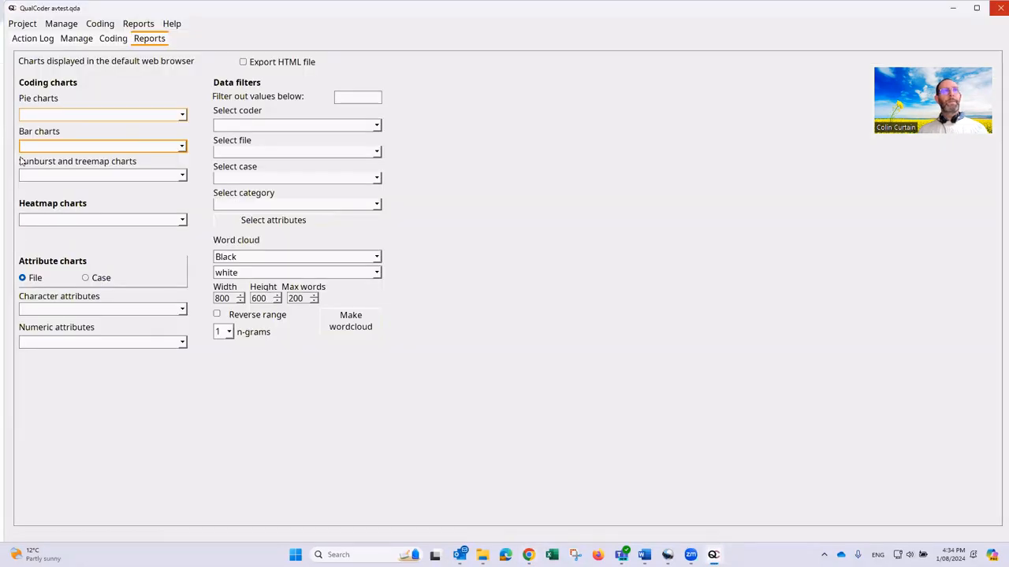
# Generate a code frequency sunburst chart, view it in the browser and return to QualCoder
pyautogui.click(182, 148)
pyautogui.click(182, 148)
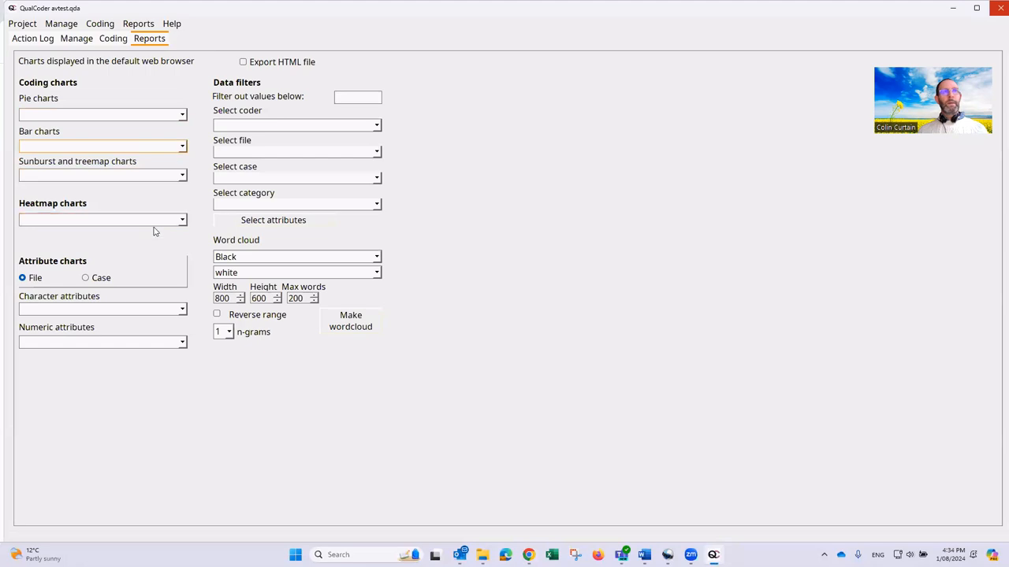
pyautogui.click(183, 179)
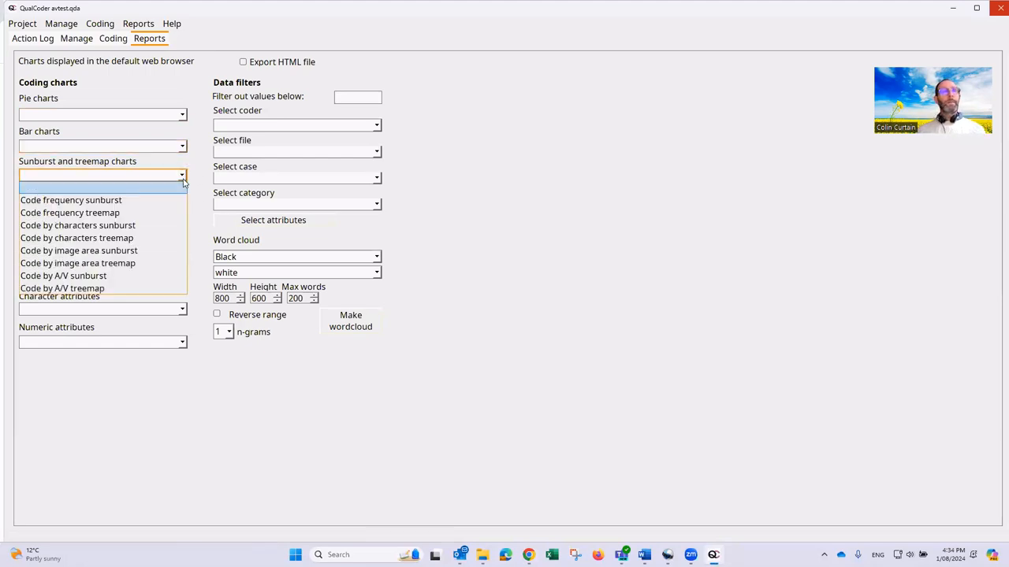
pyautogui.click(106, 202)
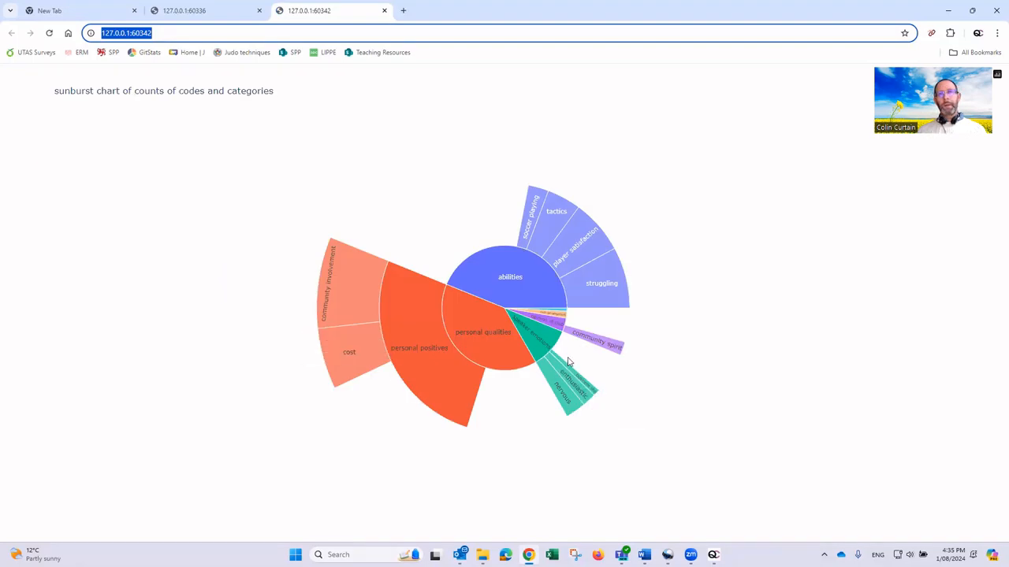
pyautogui.click(714, 555)
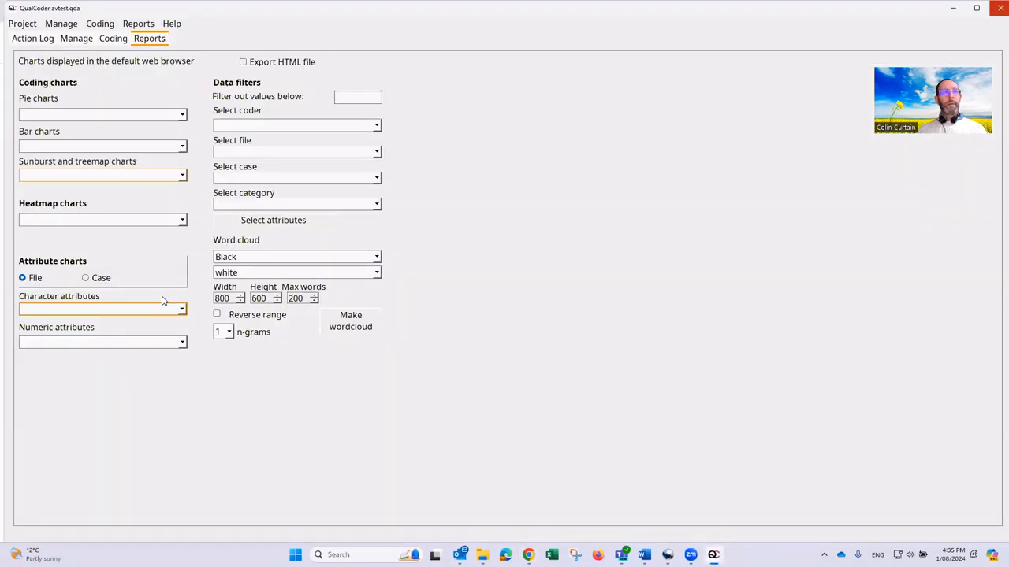
# Filter the chart data to the abilities category, generate a File heatmap and return to QualCoder after viewing it
pyautogui.click(375, 205)
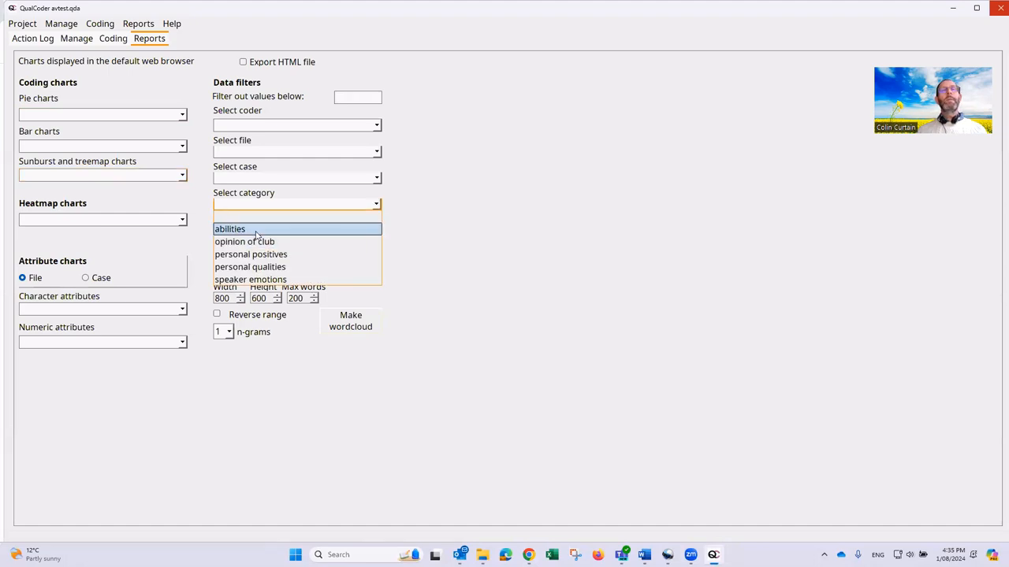
pyautogui.click(218, 229)
pyautogui.click(181, 220)
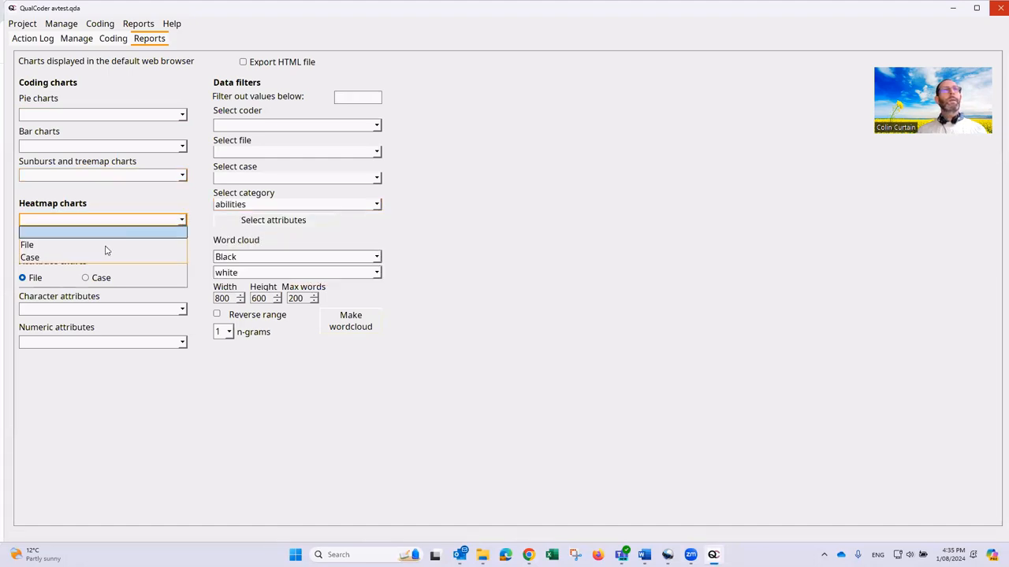
pyautogui.click(103, 249)
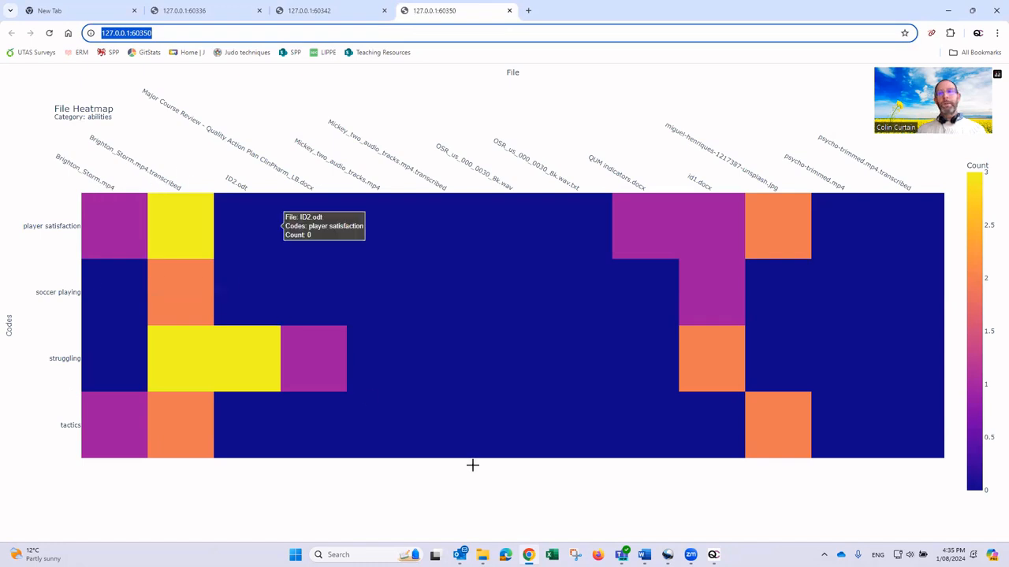
pyautogui.click(528, 554)
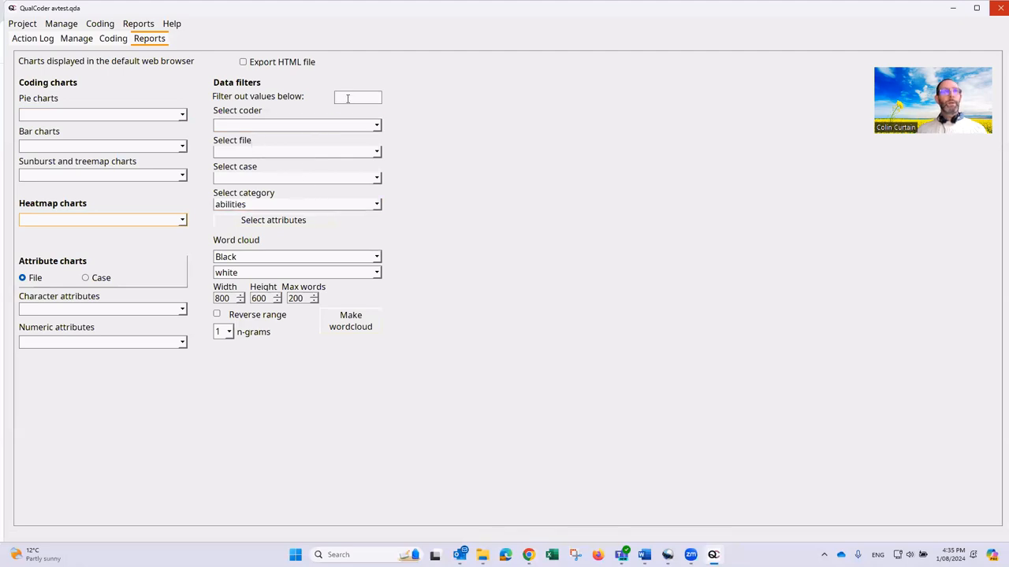
pyautogui.click(181, 116)
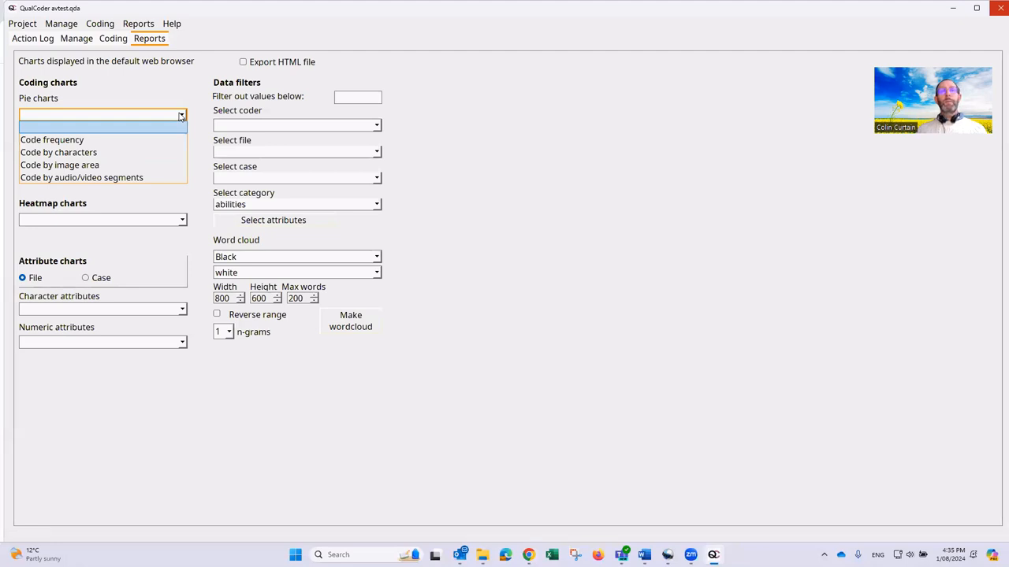
pyautogui.click(181, 116)
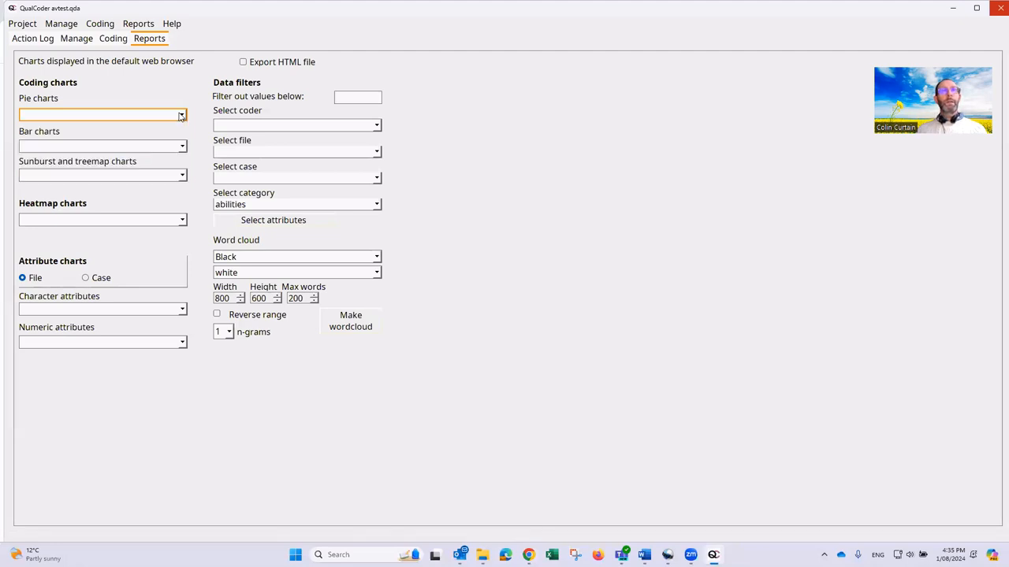
pyautogui.click(352, 99)
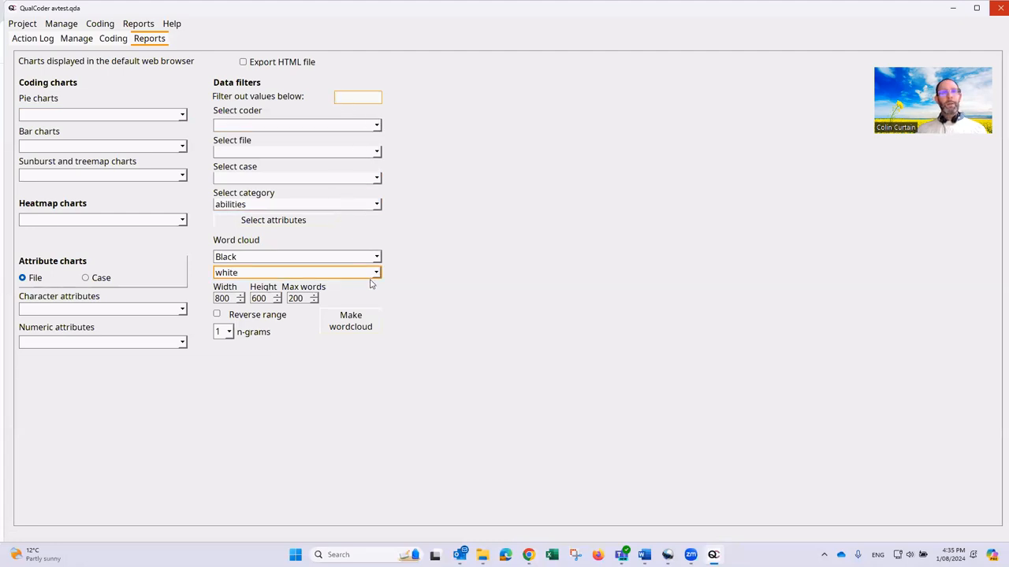
pyautogui.click(285, 257)
pyautogui.click(293, 257)
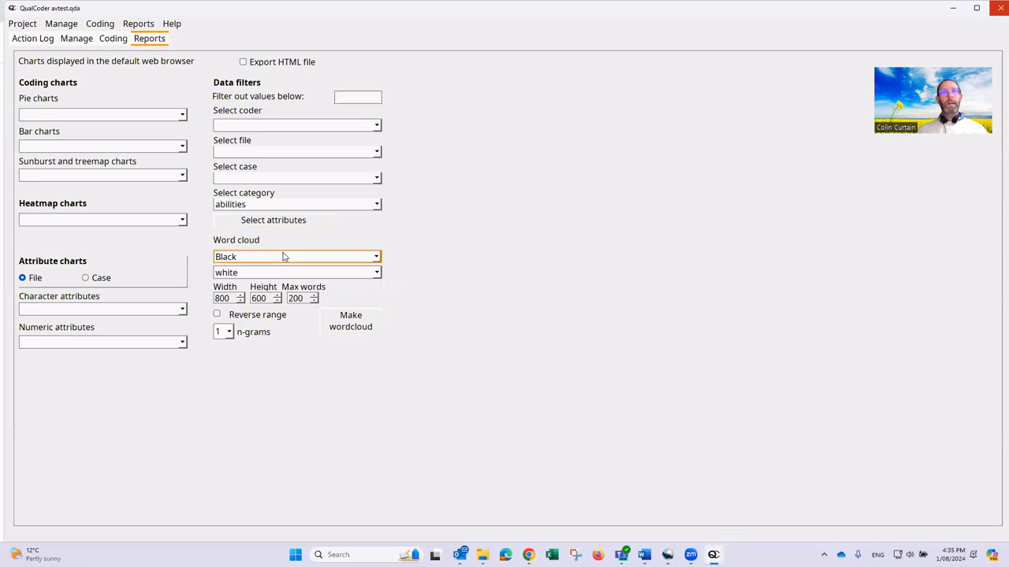
# Clear the category filter and set the word cloud's text colours to blue to yellow
pyautogui.click(355, 206)
pyautogui.click(281, 215)
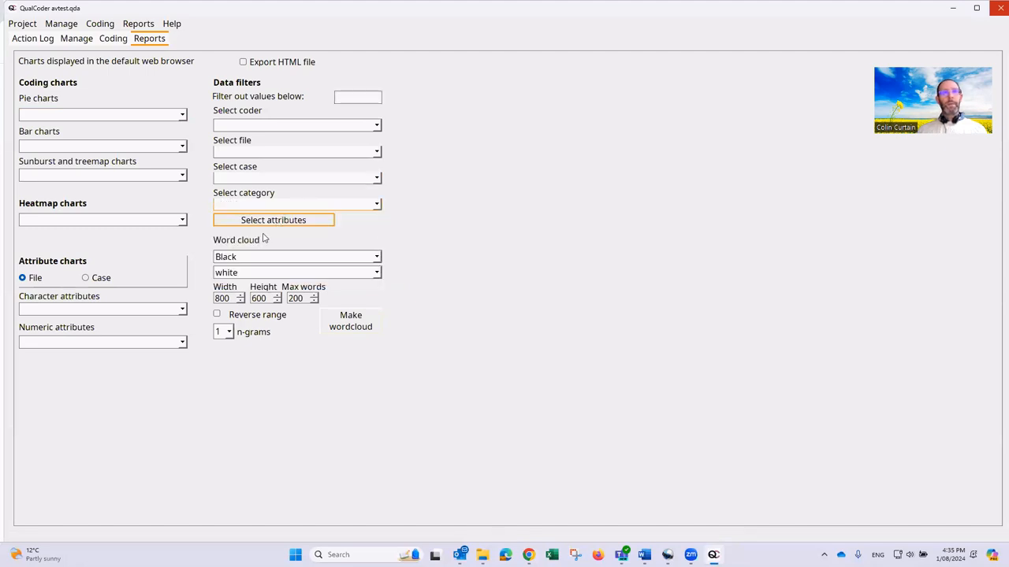
pyautogui.click(260, 273)
pyautogui.scroll(-2, 260, 315)
pyautogui.scroll(-6, 260, 326)
pyautogui.scroll(1, 260, 355)
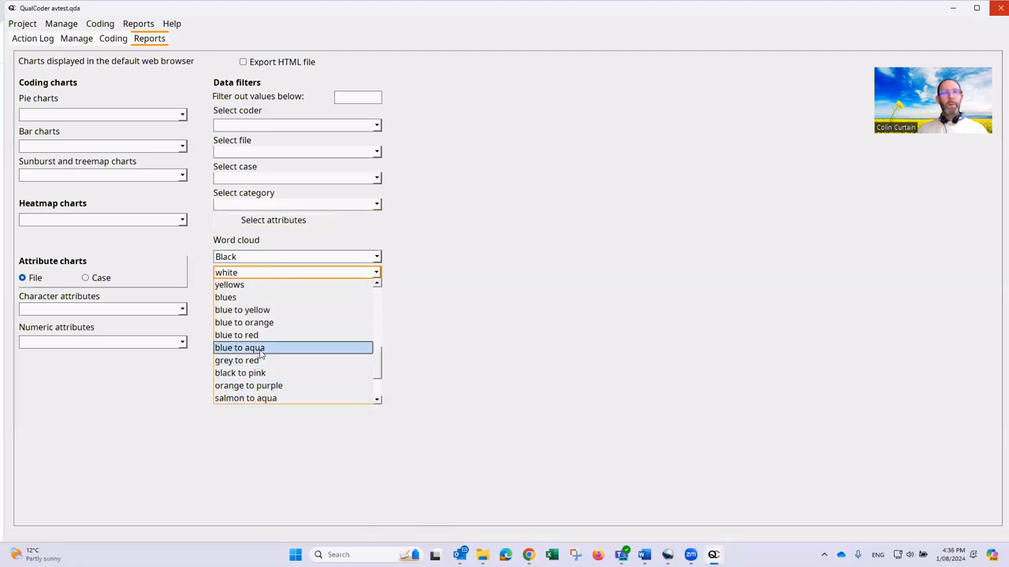
pyautogui.click(246, 310)
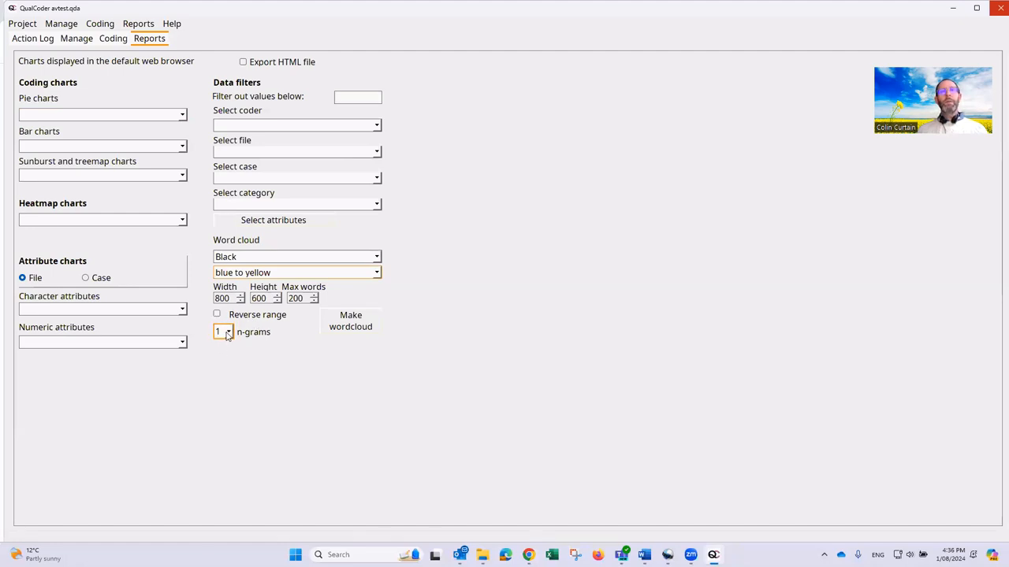
# Keep the n-grams at 1 and start making the word cloud, bringing up its PNG save dialog
pyautogui.click(228, 333)
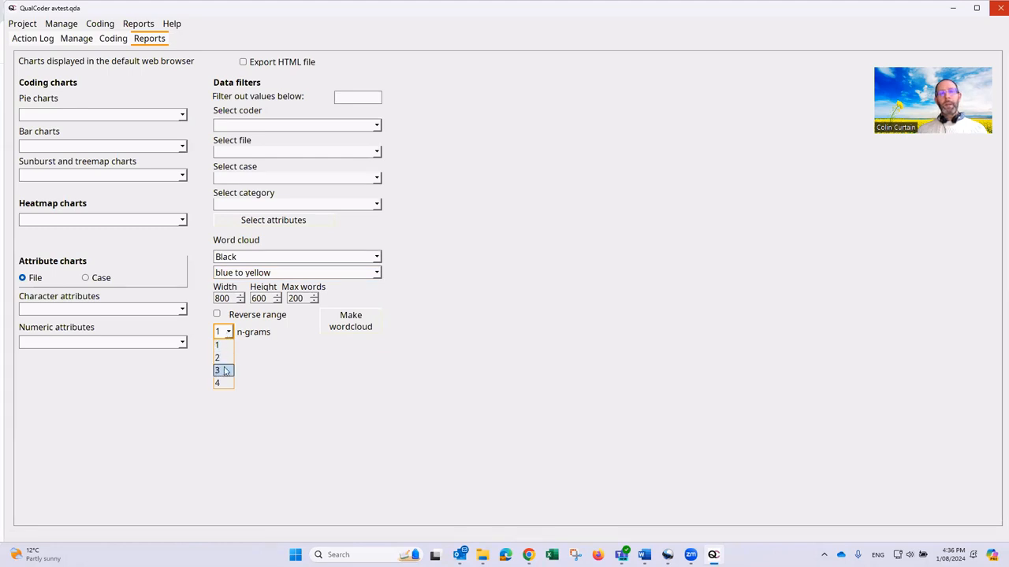
pyautogui.click(254, 382)
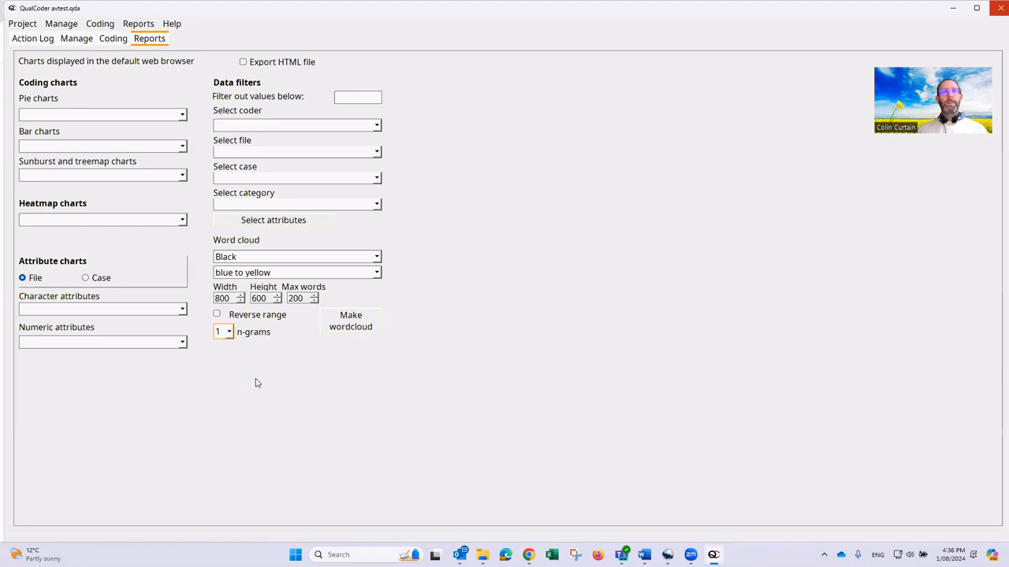
pyautogui.click(347, 326)
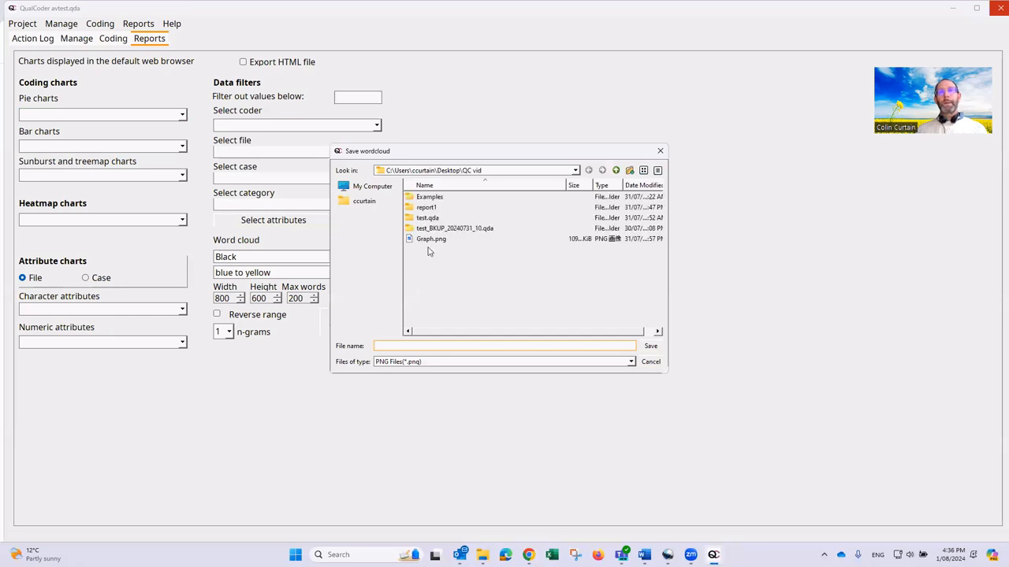